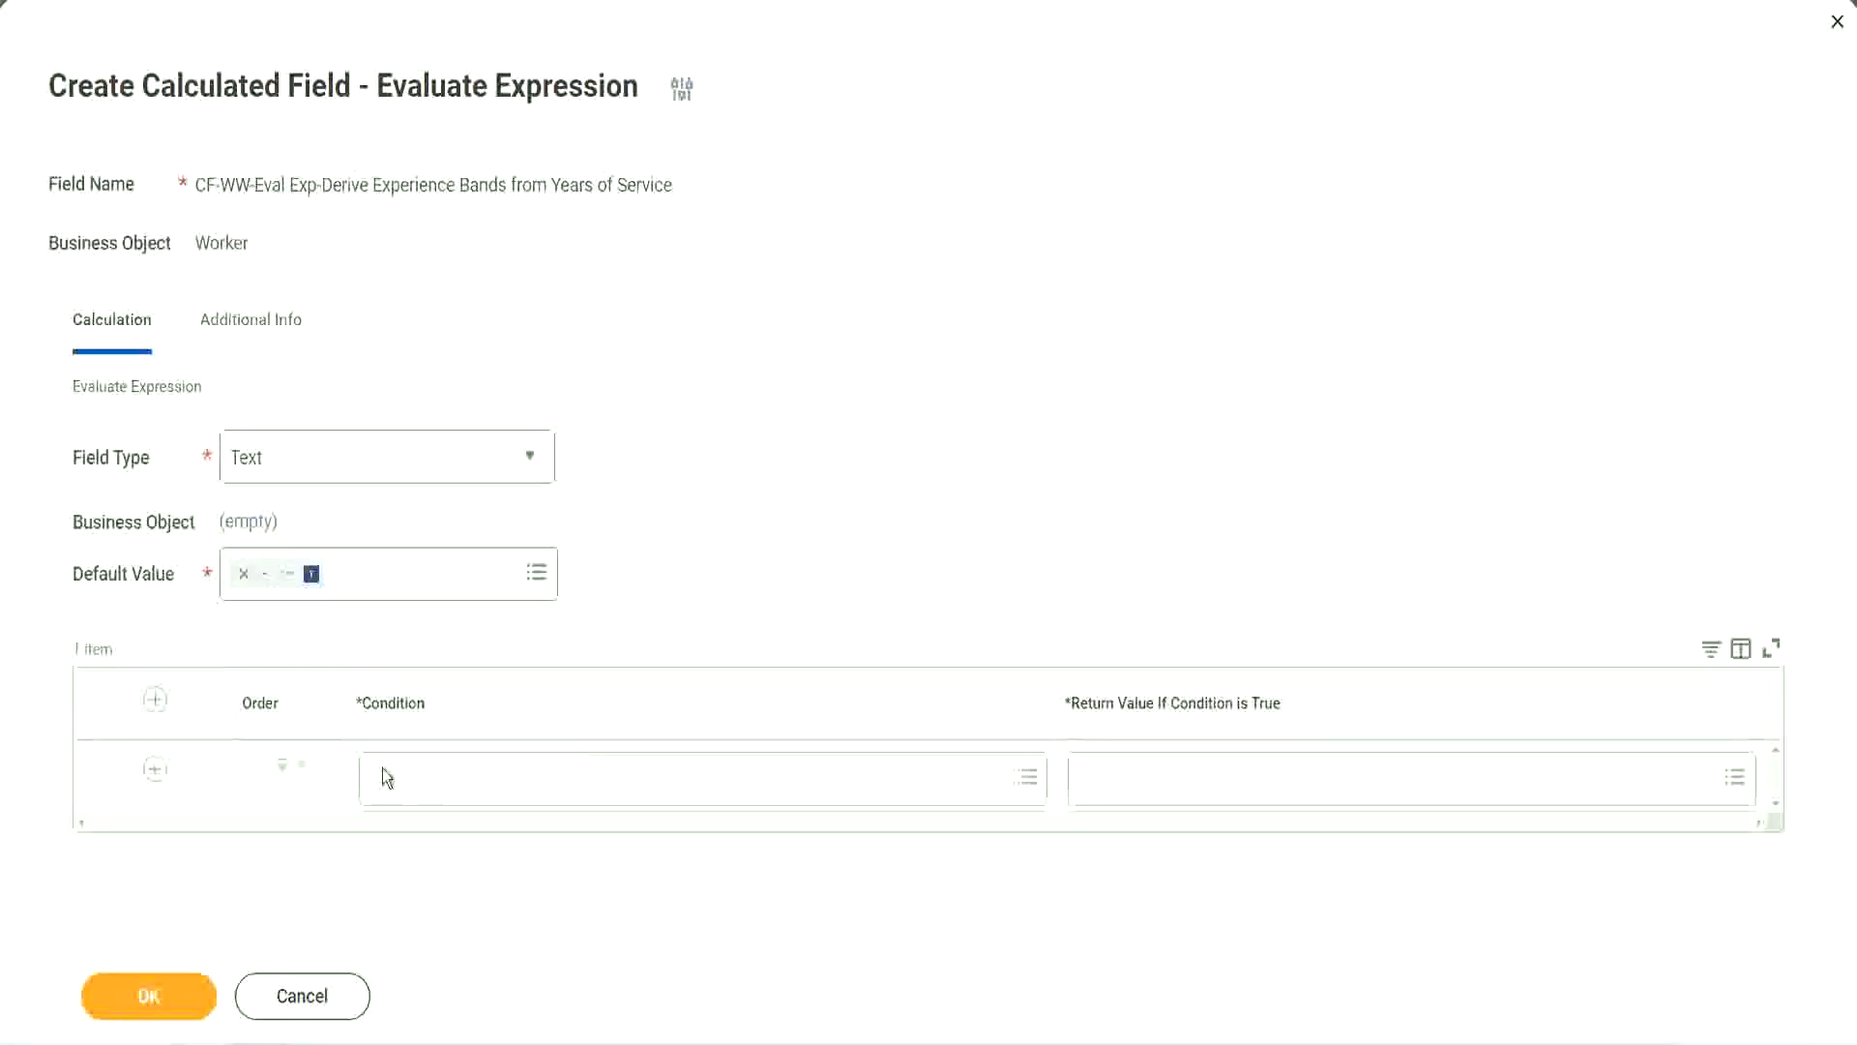
# - Copy the Field 1 name 'CF-WW-TF-Length of Service between 0 and 7 years' from the Notepad++ notes
pyautogui.click(437, 779)
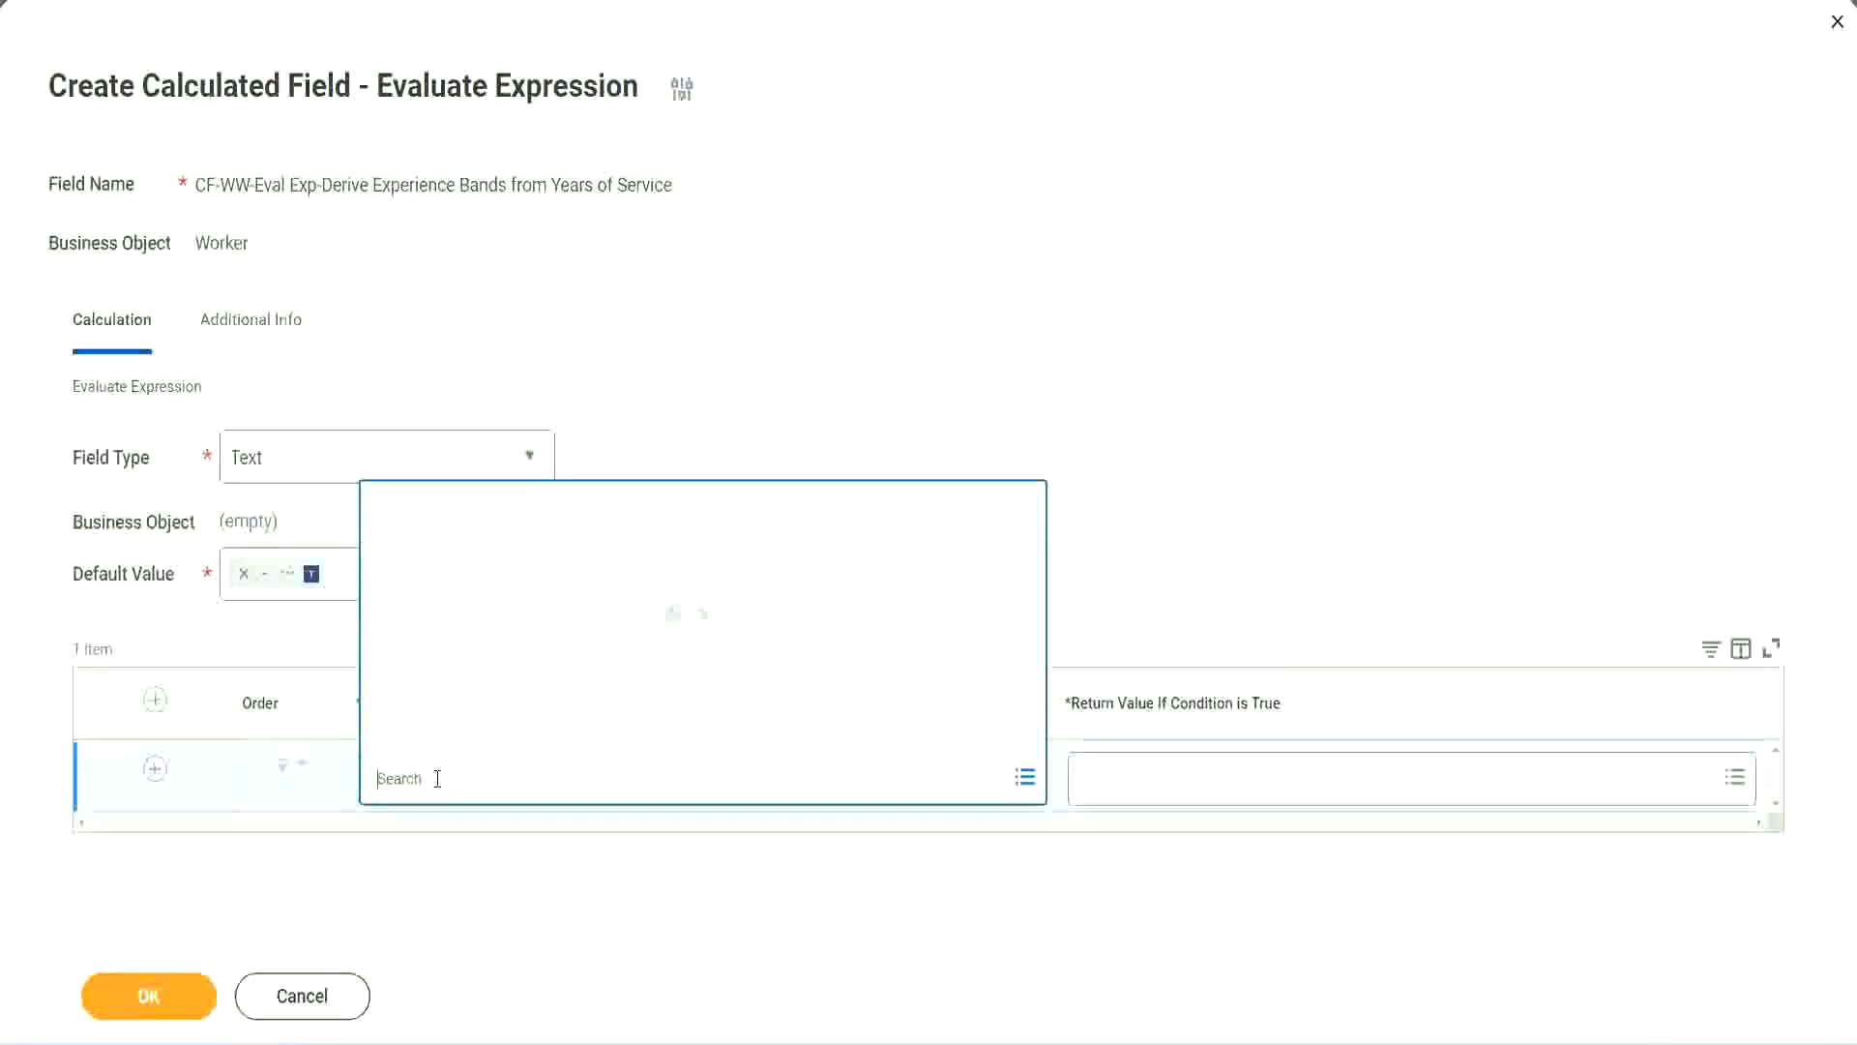
pyautogui.click(713, 440)
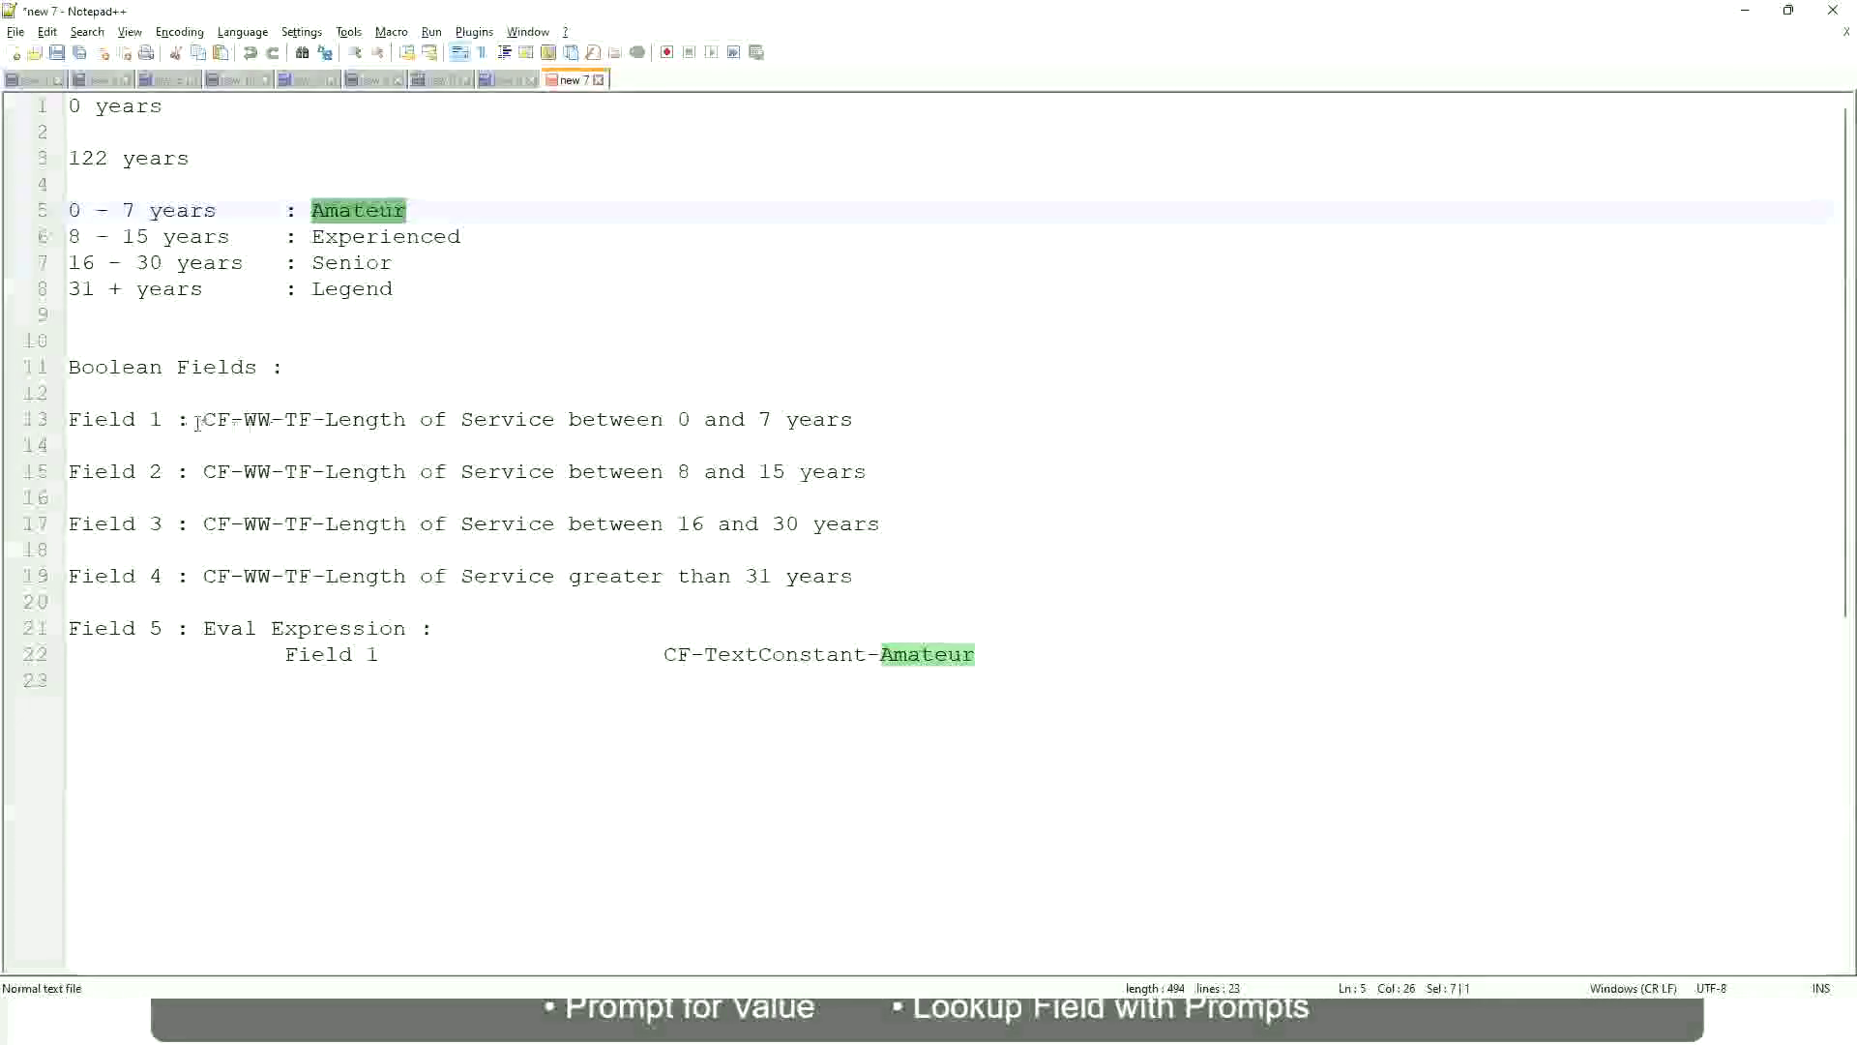
pyautogui.click(203, 419)
pyautogui.hotkey('ctrl', 'shift', 'Right')
pyautogui.moveTo(321, 422); pyautogui.dragTo(855, 426)
pyautogui.hotkey('ctrl', 'c')
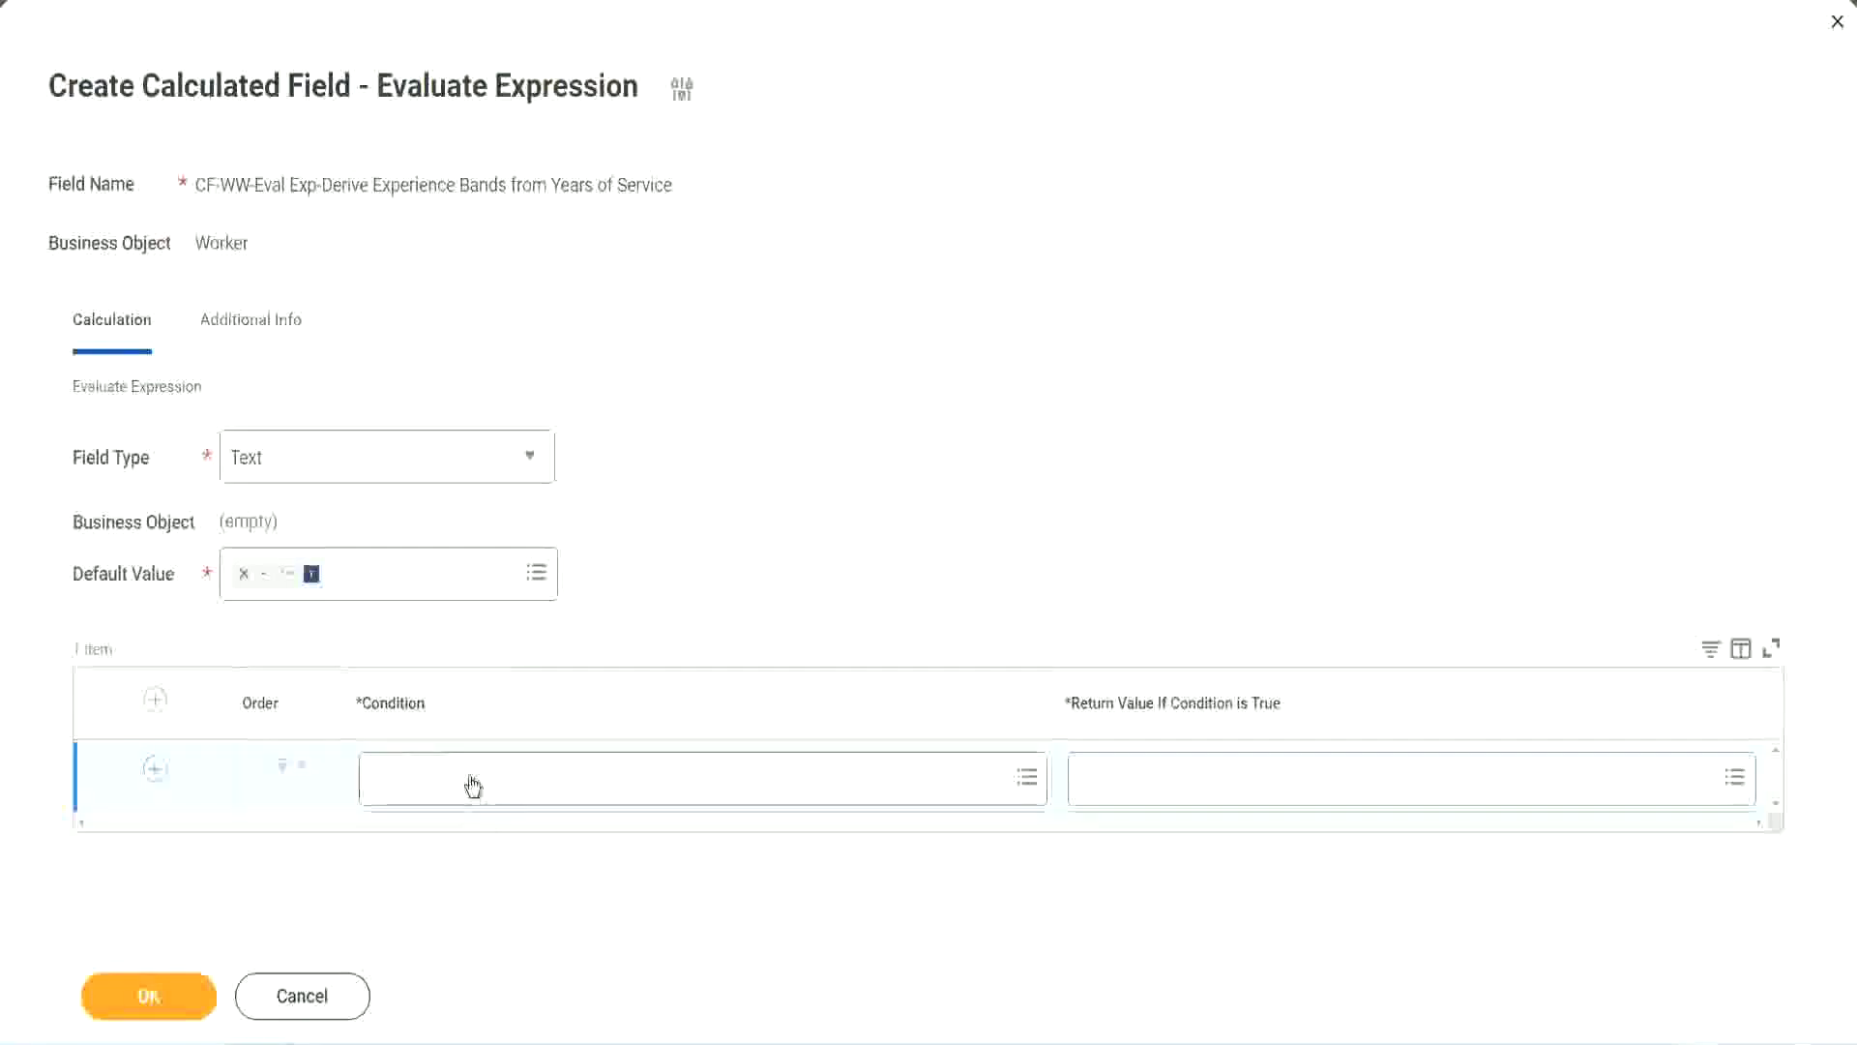
# - Paste and select CF-WW-TF-Length of Service between 0 and 7 years as the first row's condition
pyautogui.click(473, 785)
pyautogui.hotkey('ctrl', 'v')
pyautogui.press('Return')
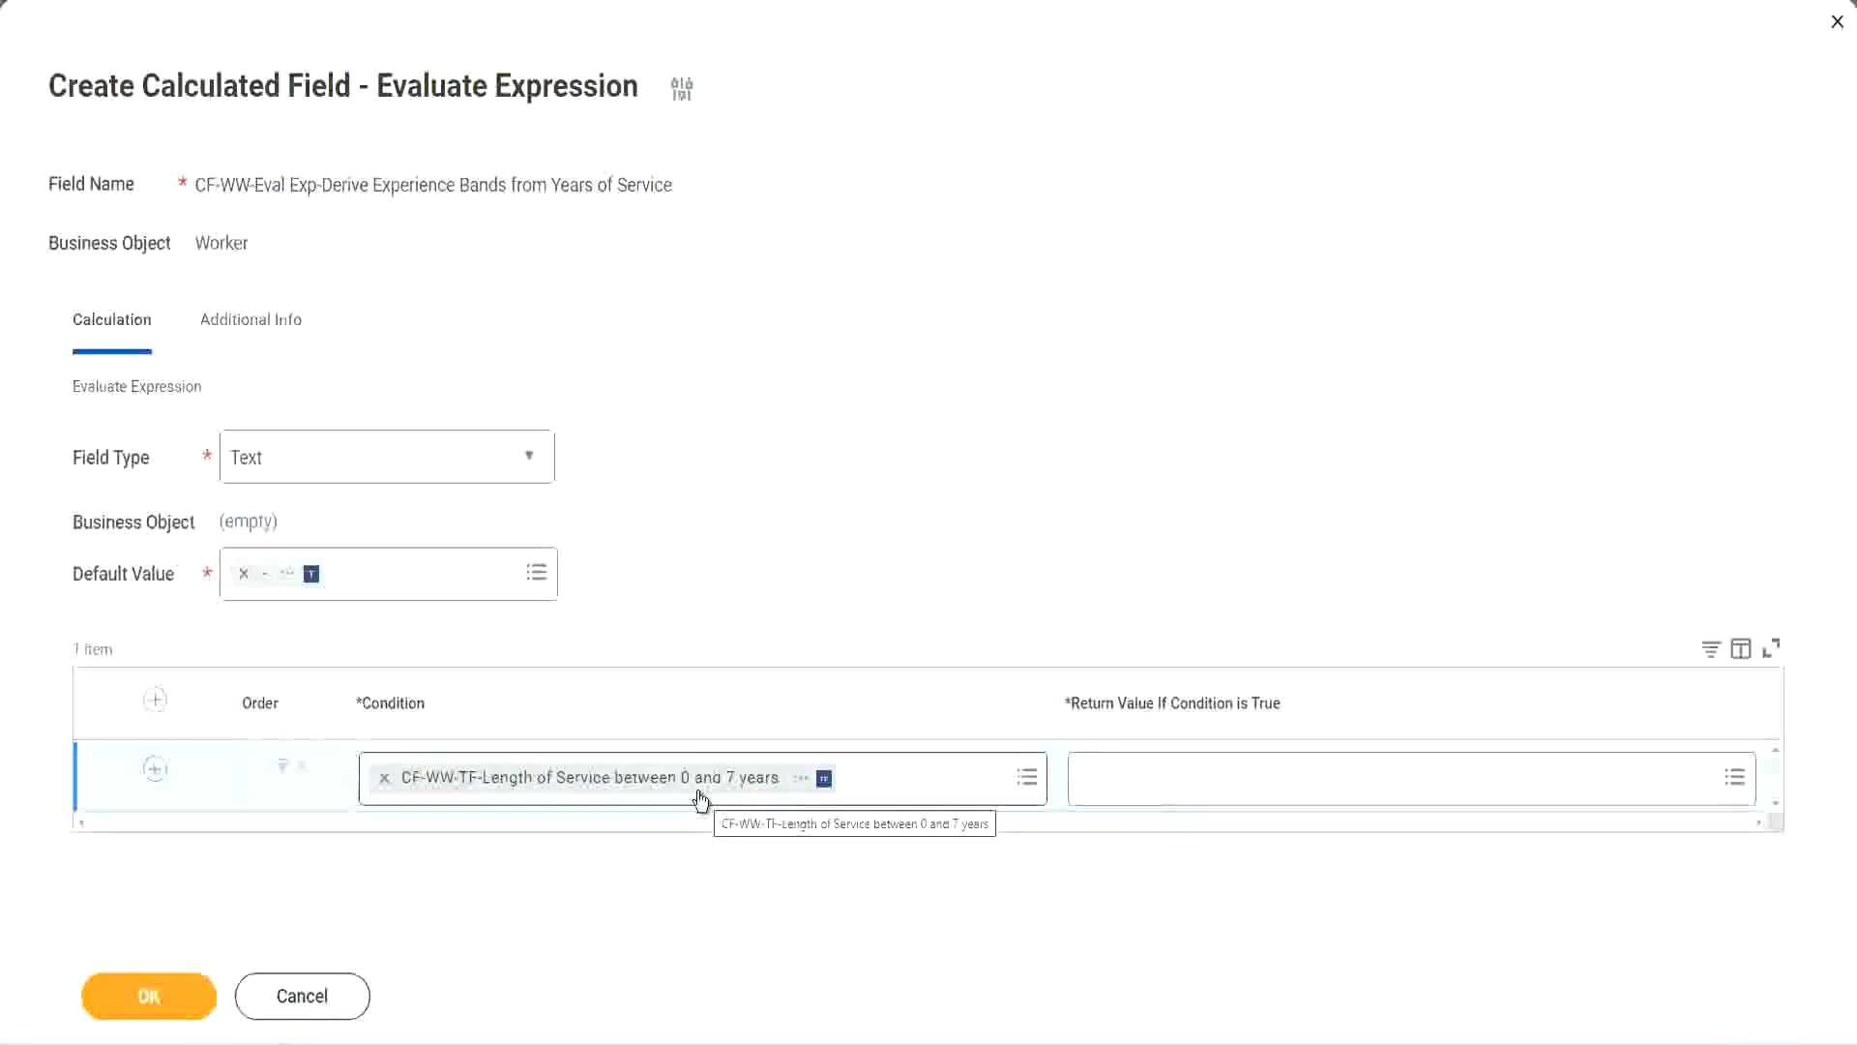
pyautogui.click(1206, 785)
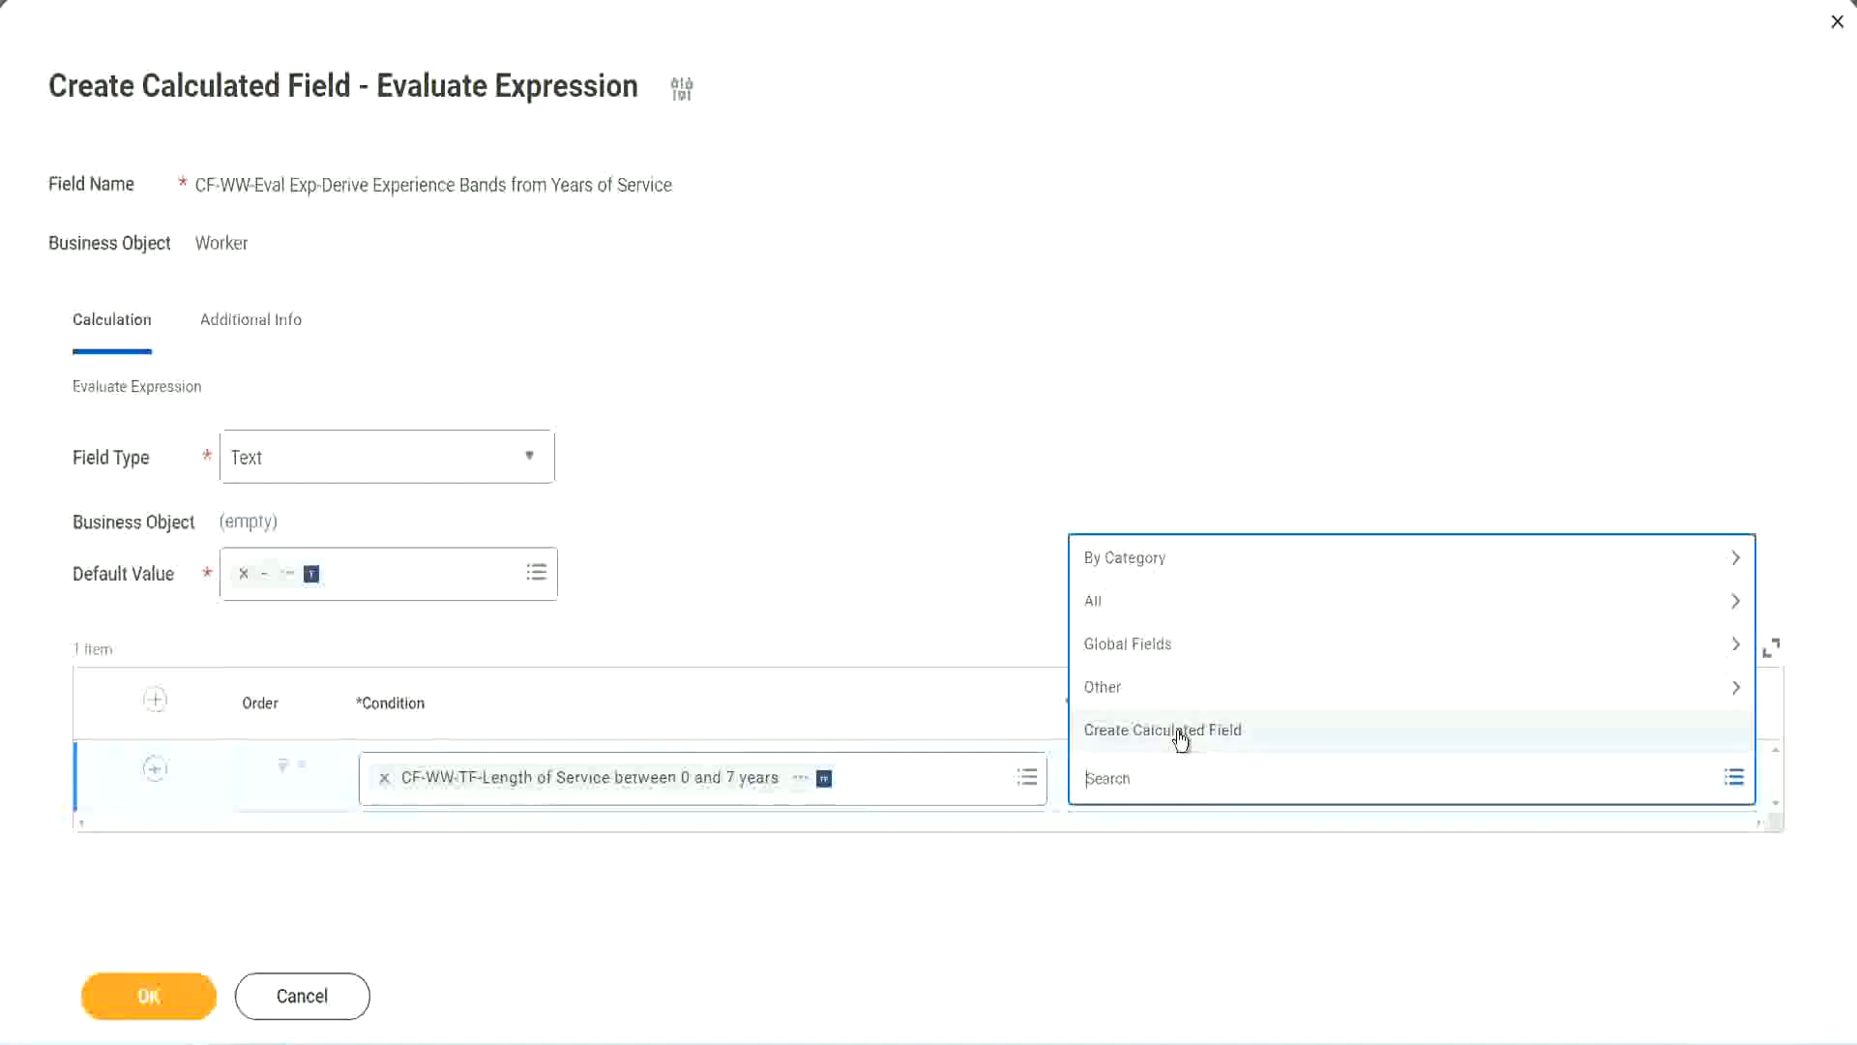
pyautogui.click(1073, 476)
pyautogui.click(1117, 788)
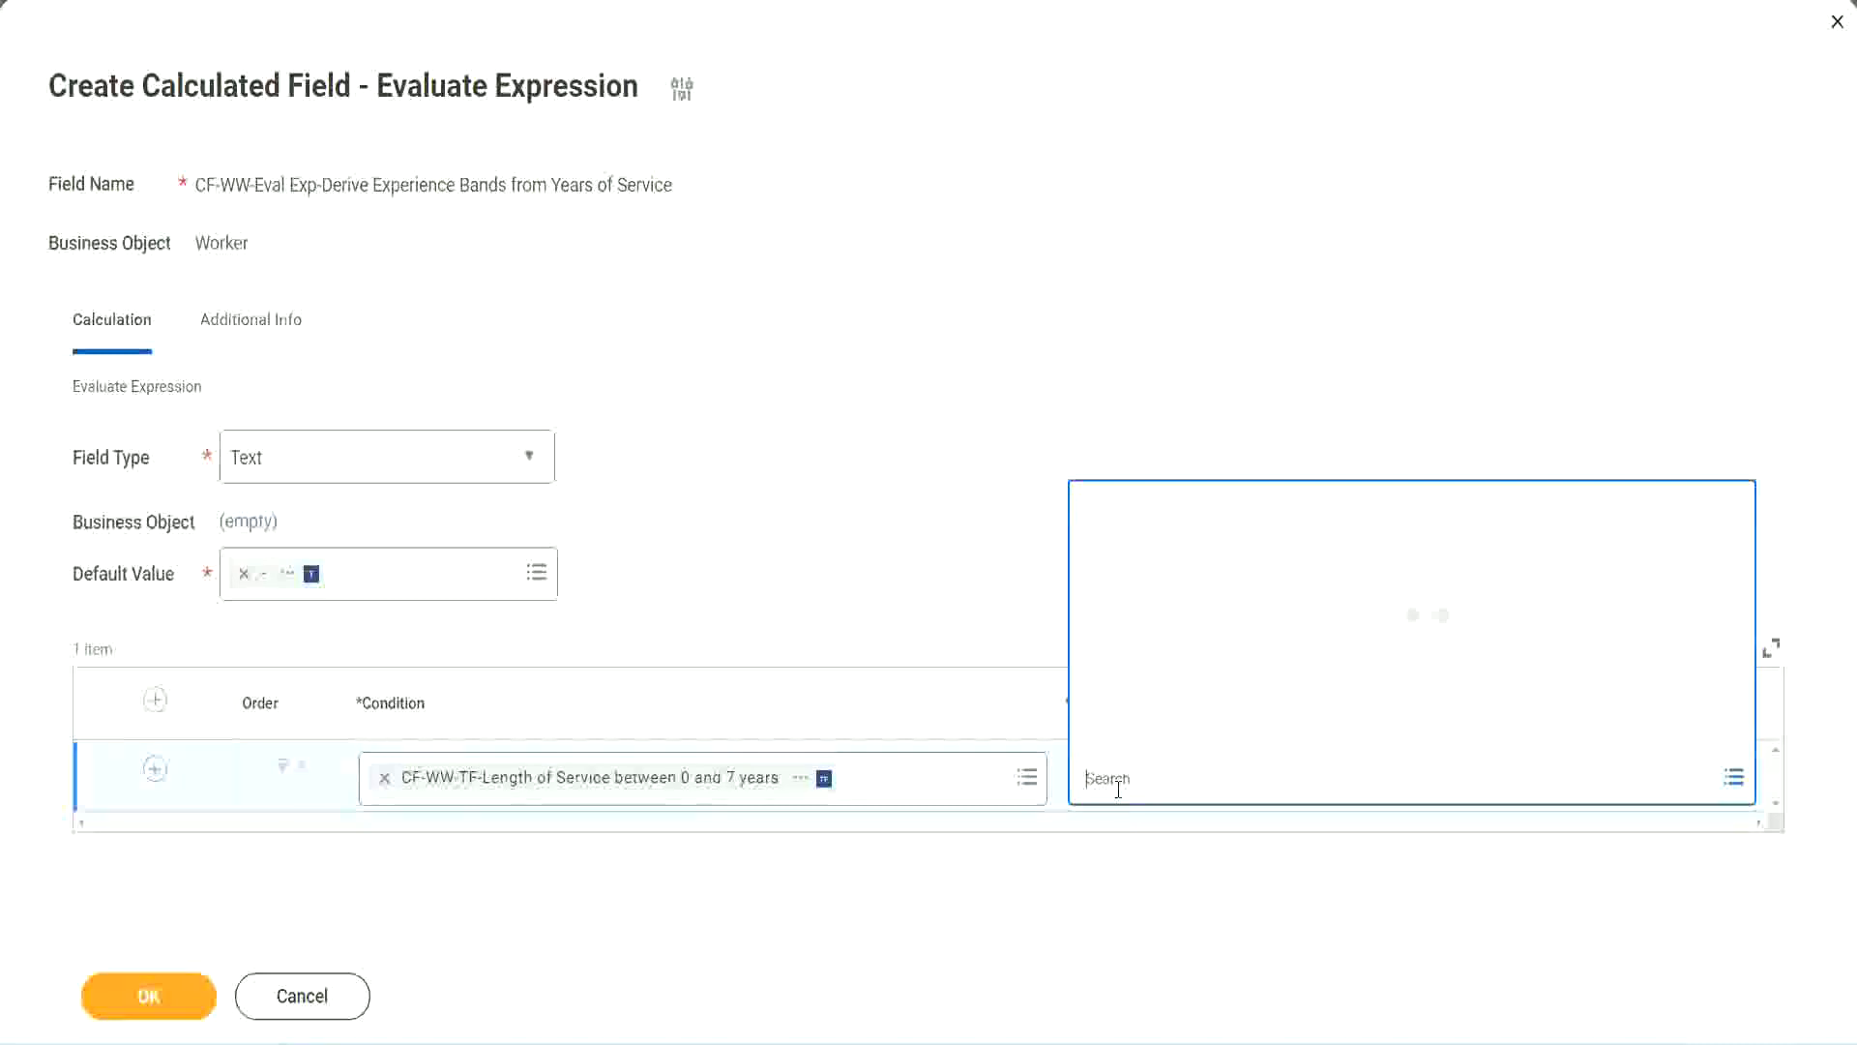
pyautogui.write('Amaterue')
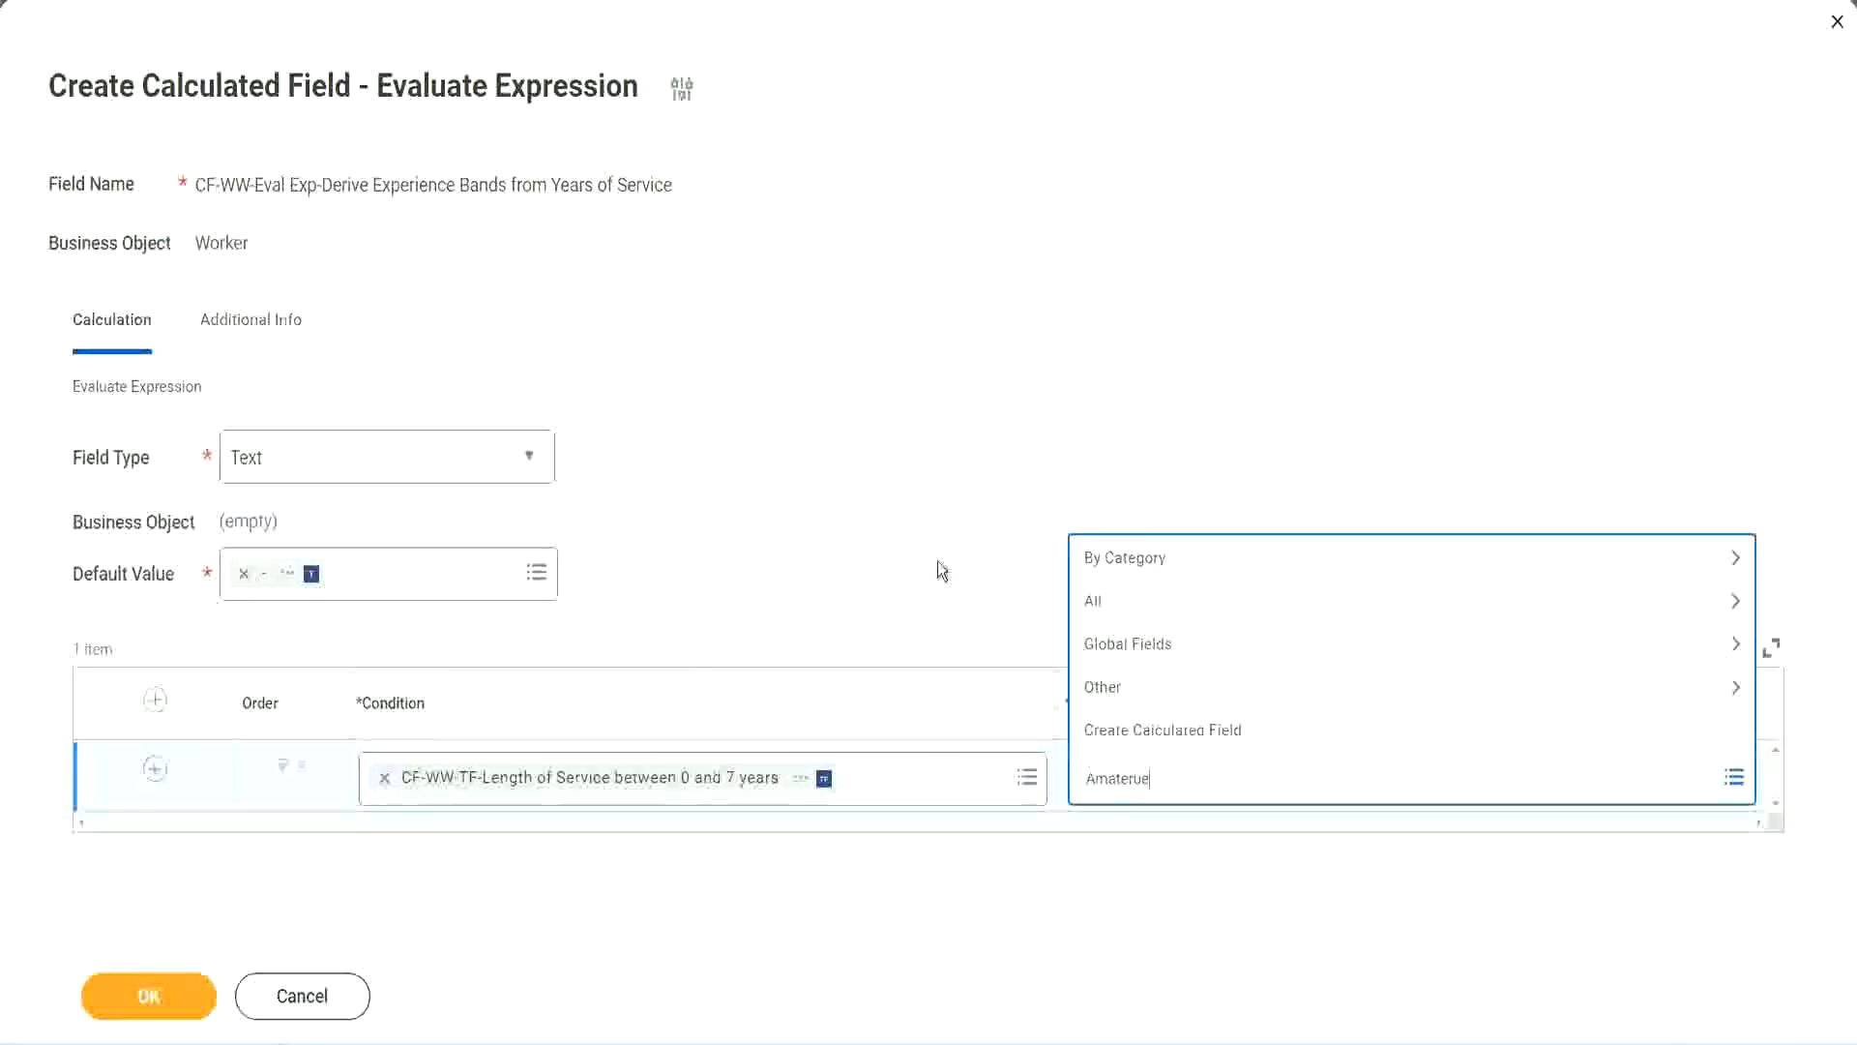
pyautogui.click(937, 561)
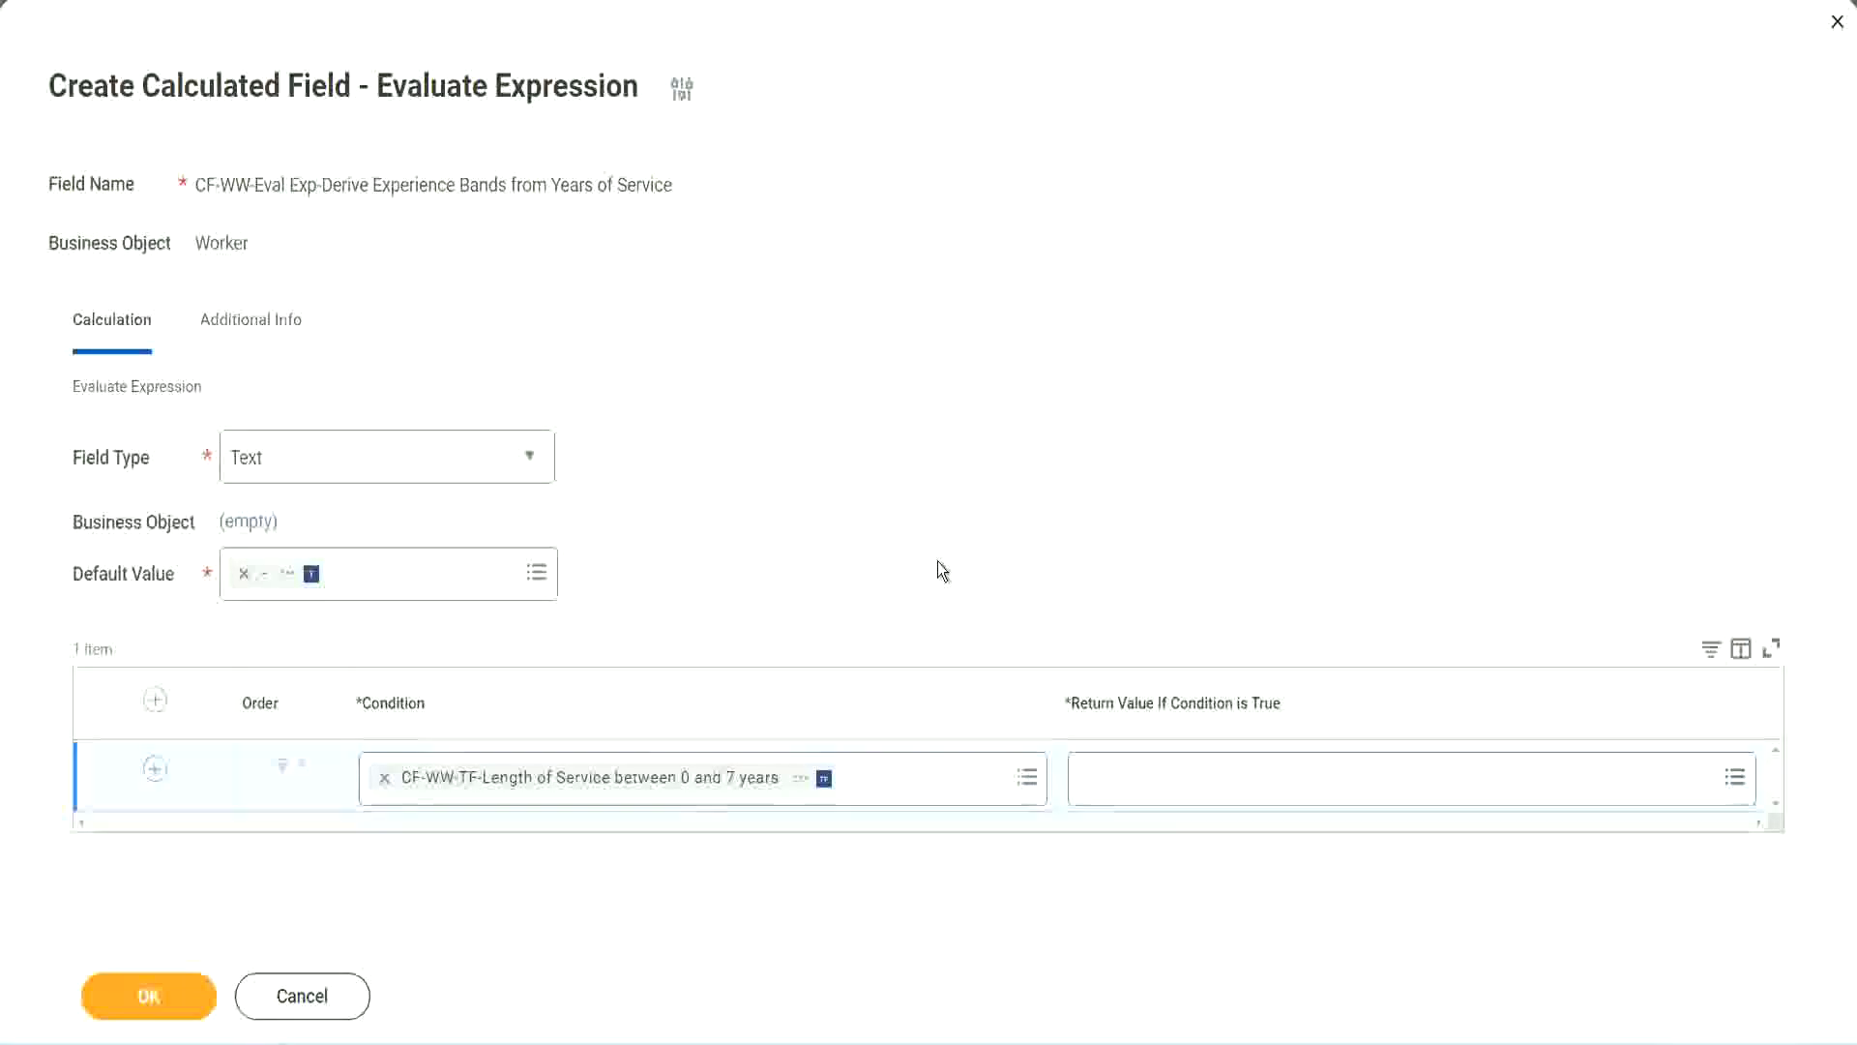
pyautogui.click(1170, 790)
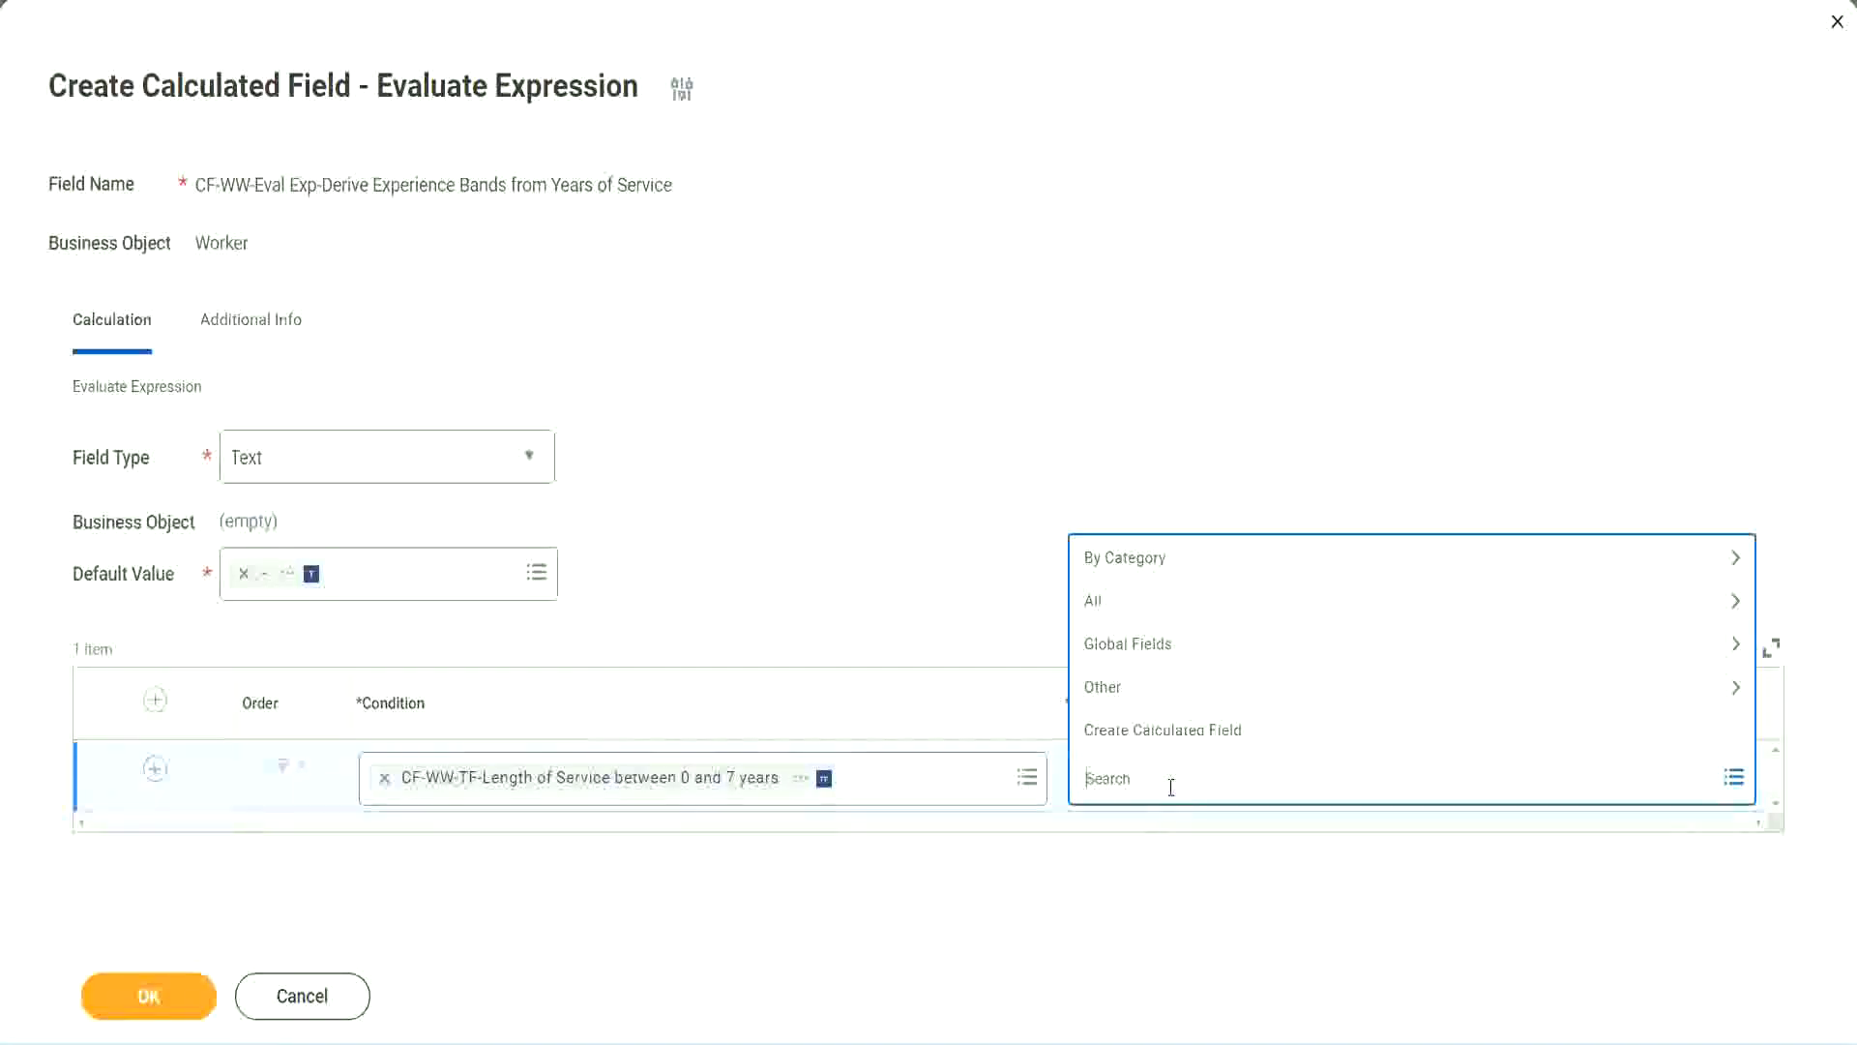
pyautogui.click(936, 563)
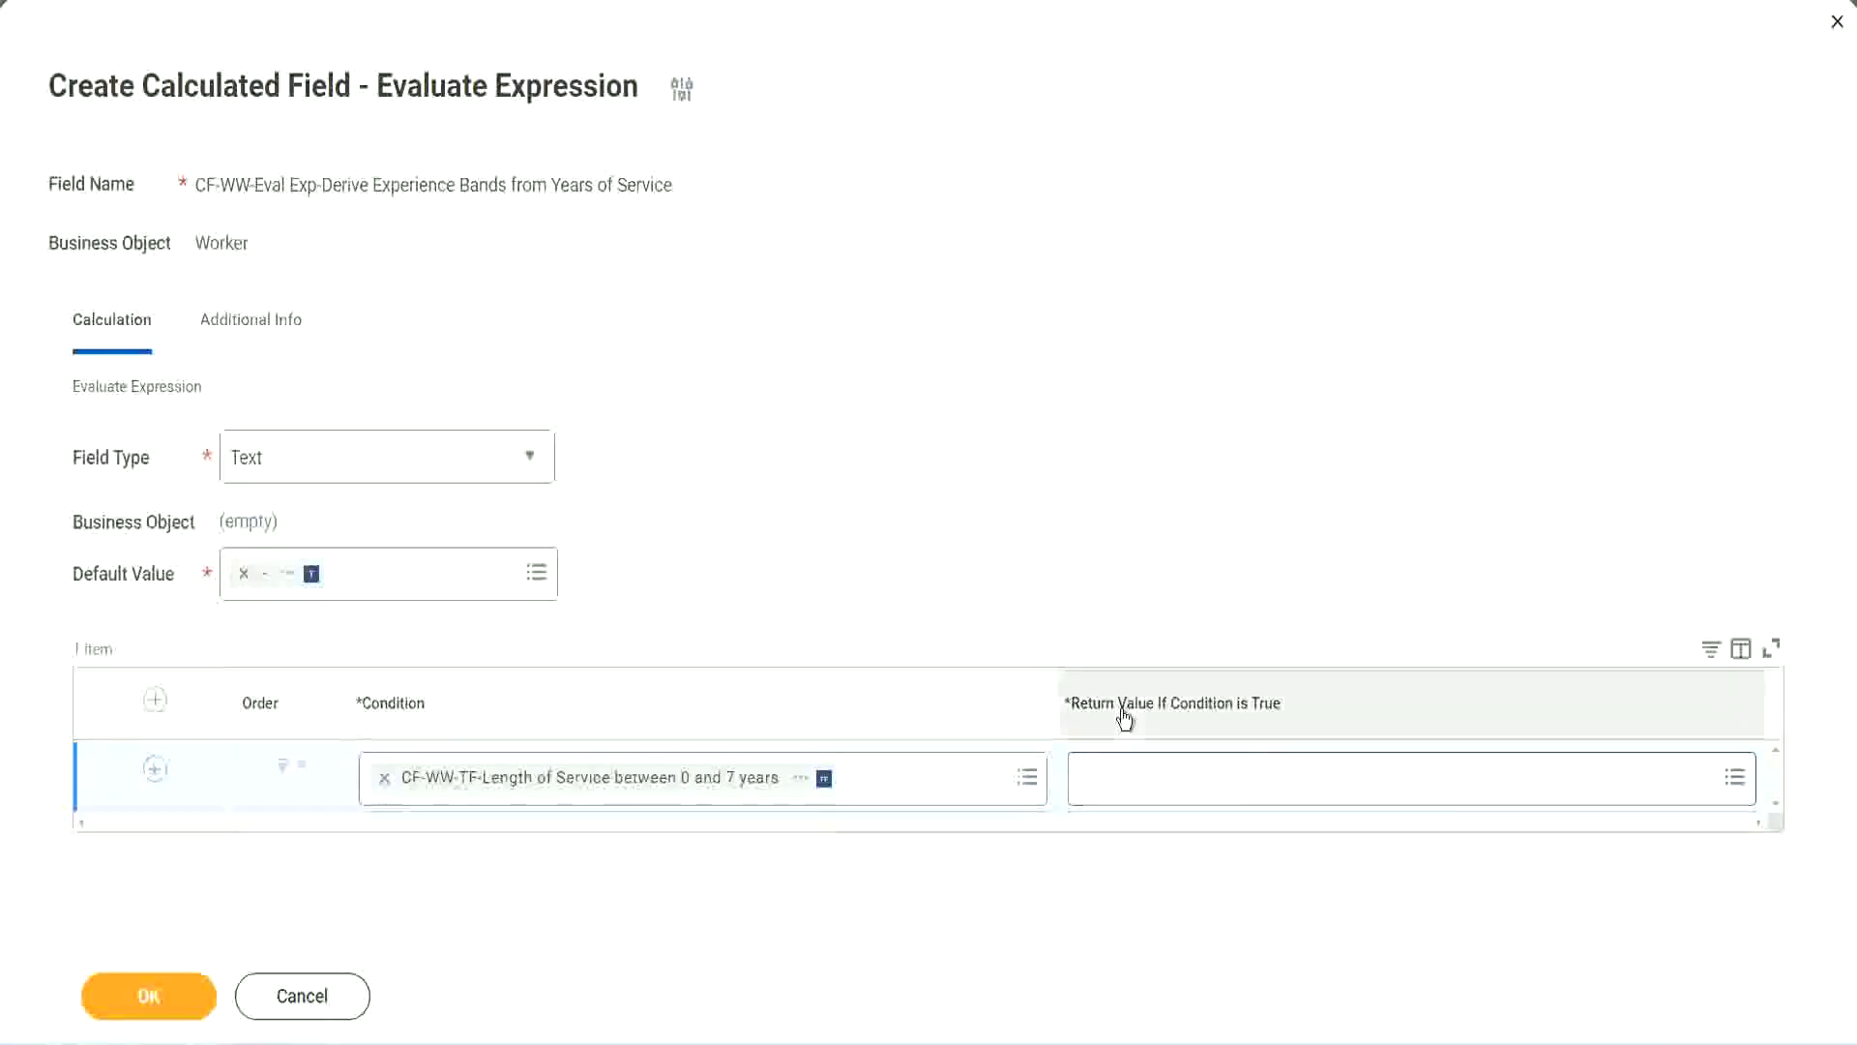
pyautogui.click(1204, 783)
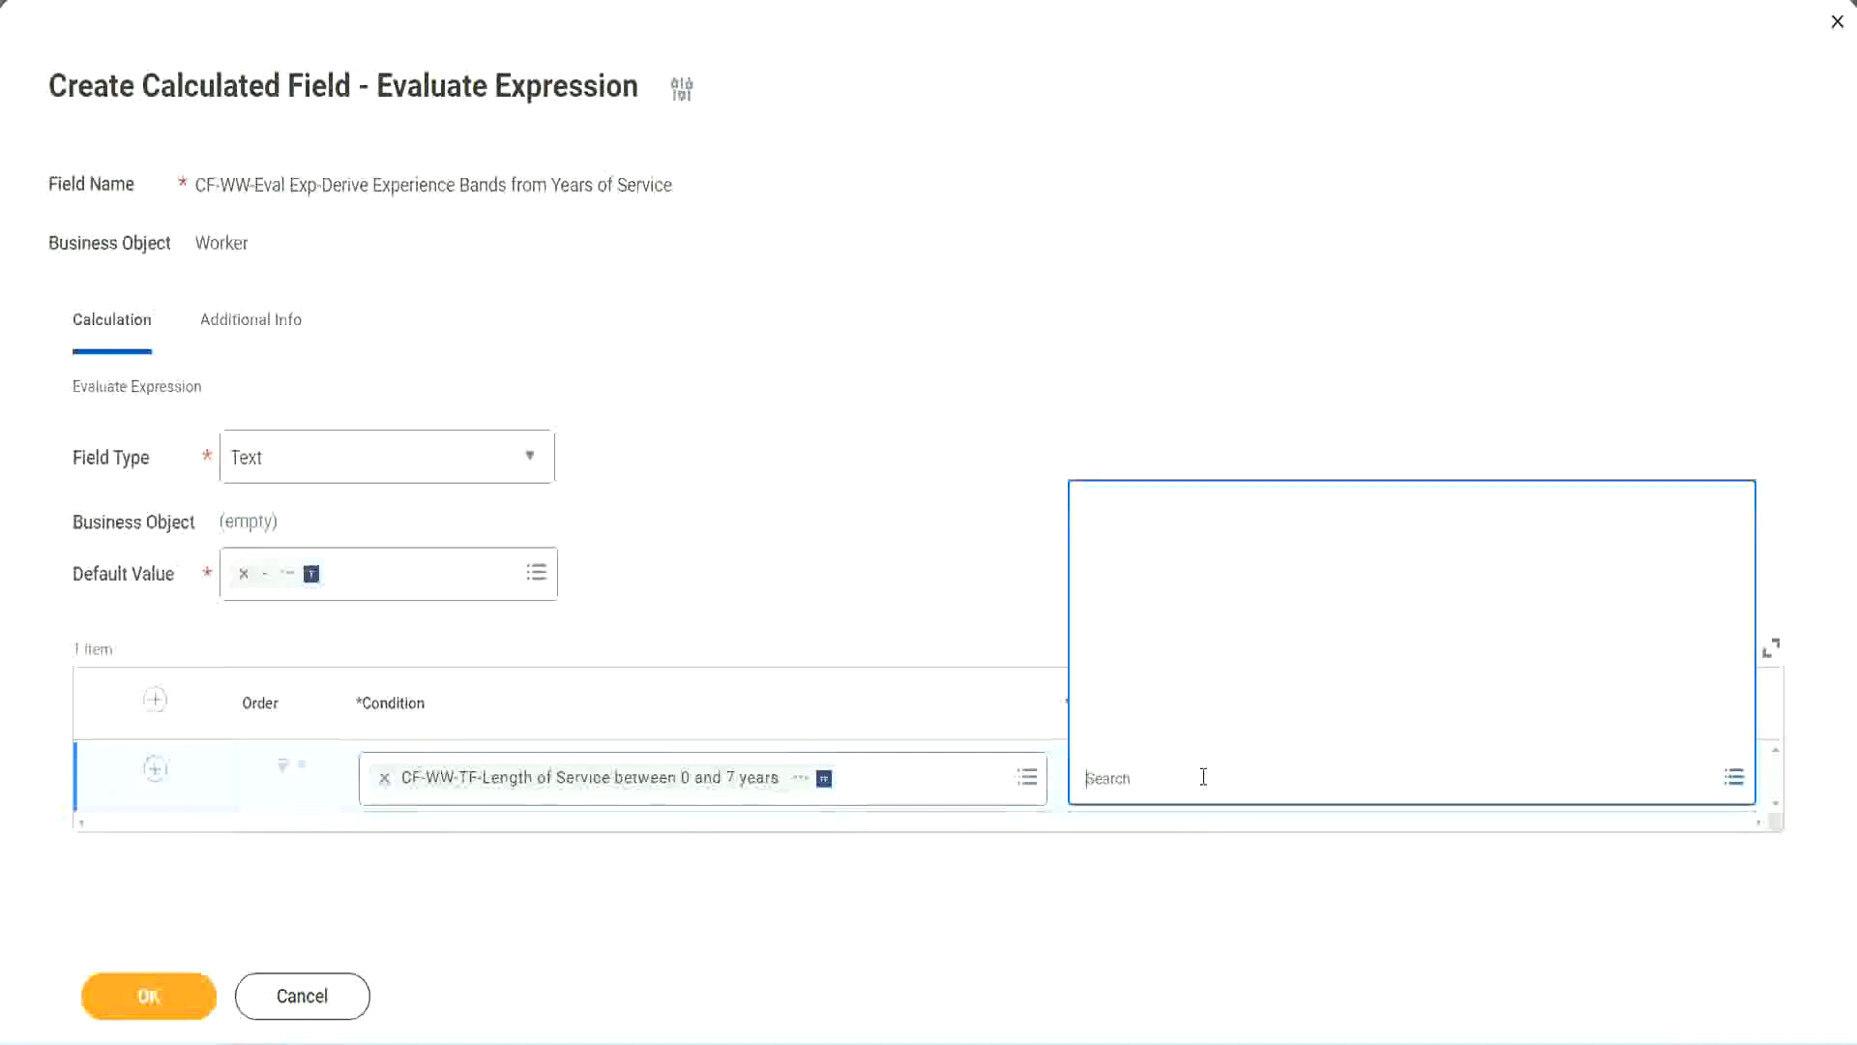
# - Begin a new calculated field for the return value, named CF-WW-TC-Amateur
pyautogui.click(1190, 735)
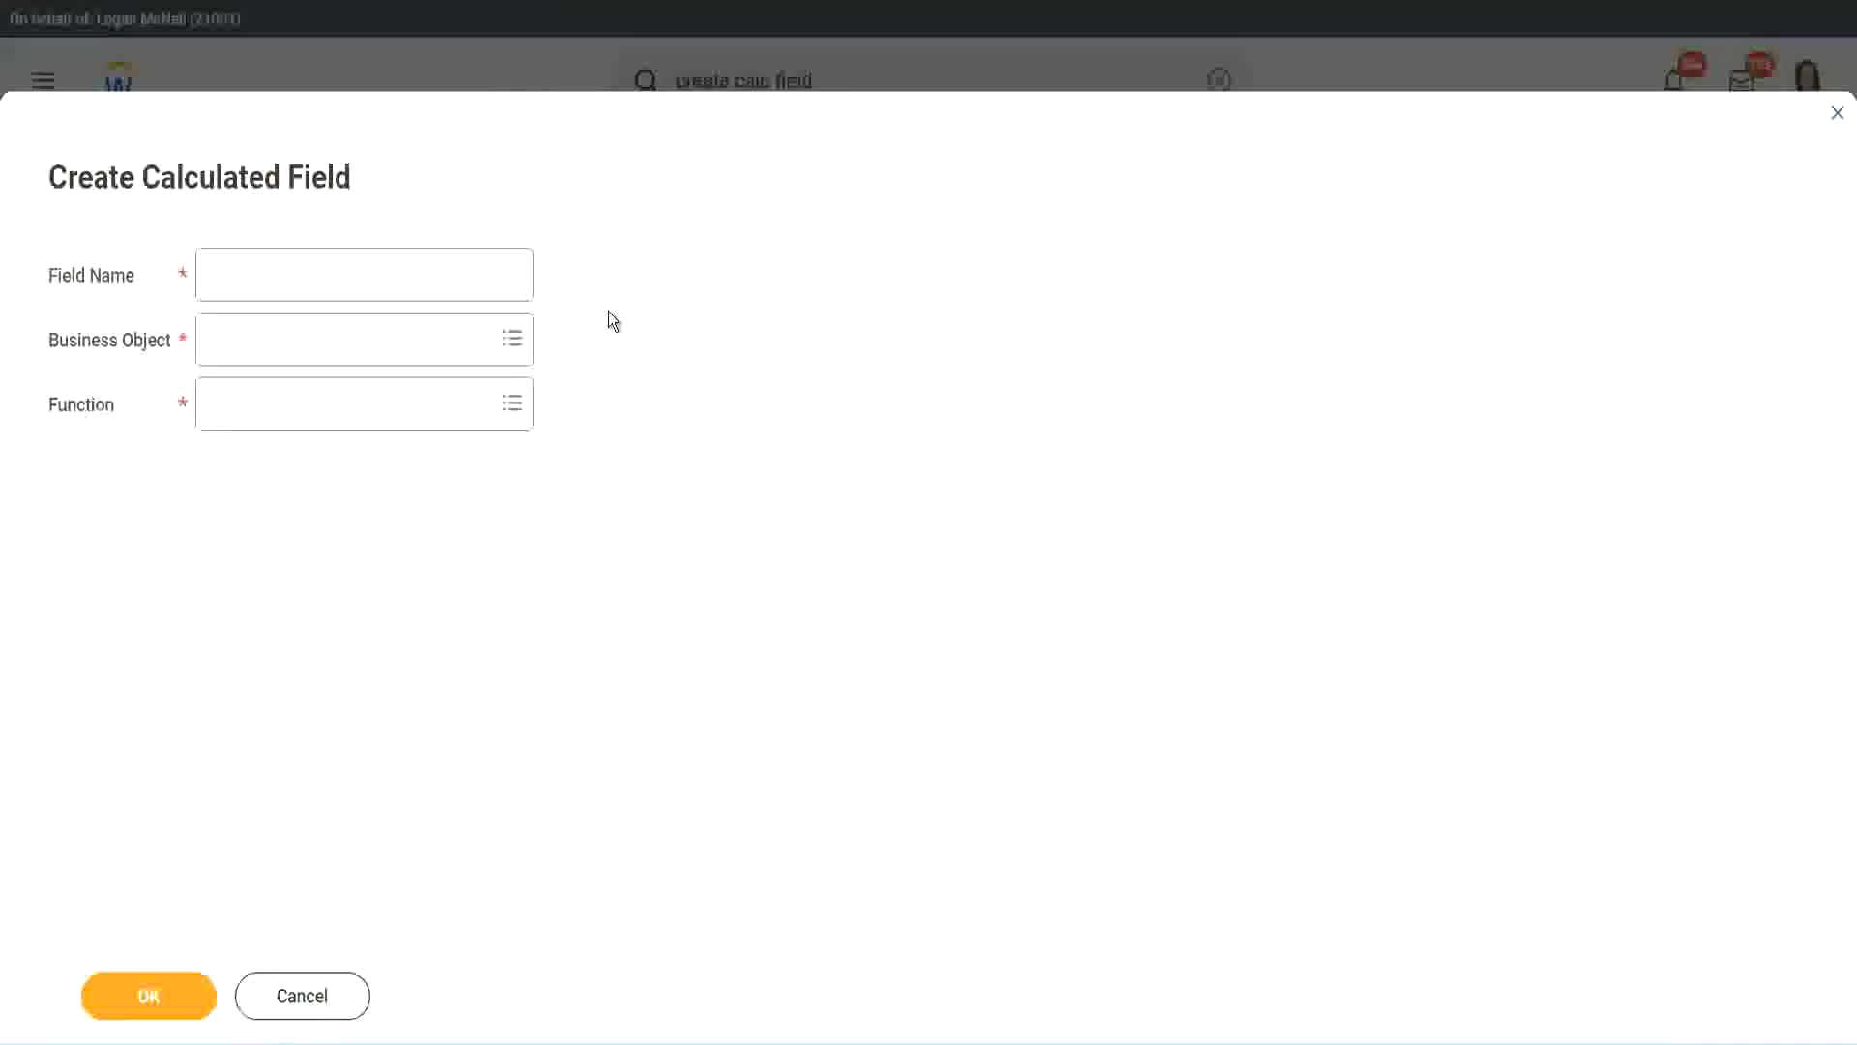
pyautogui.click(224, 277)
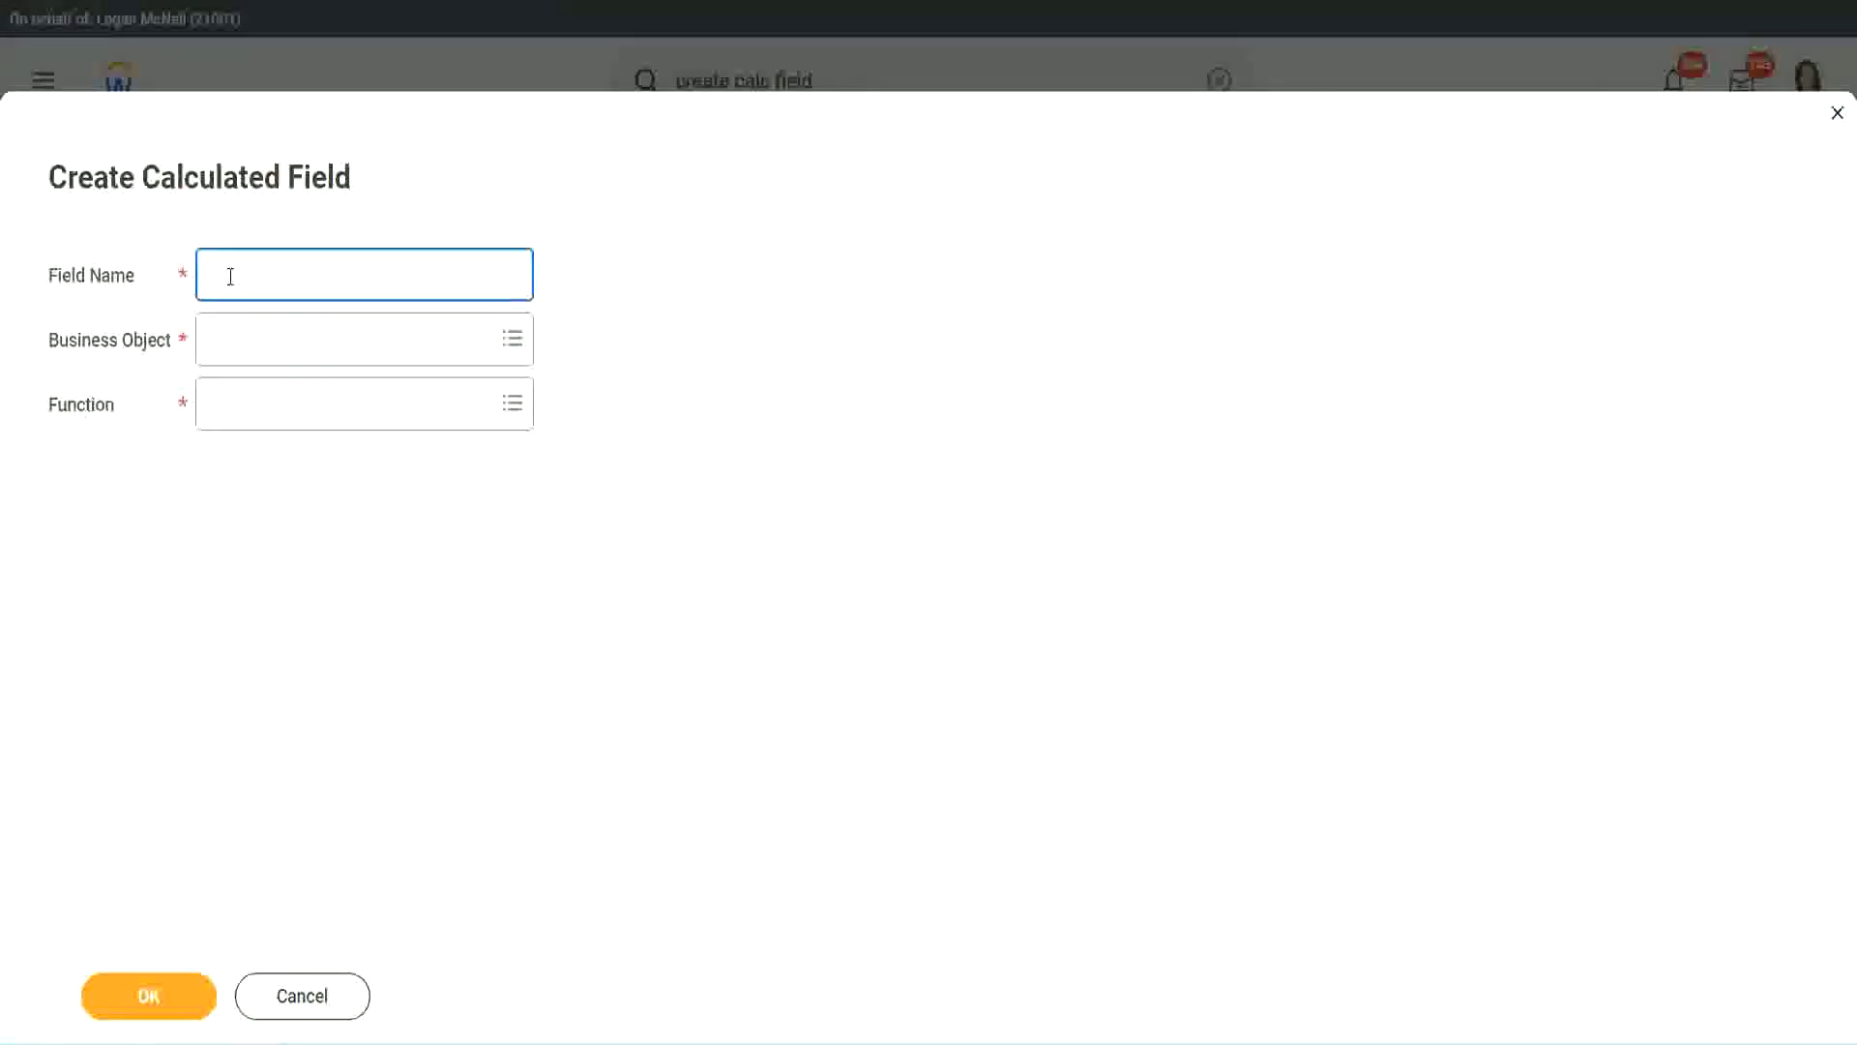
pyautogui.write('CFTC-Amateur')
pyautogui.click(230, 274)
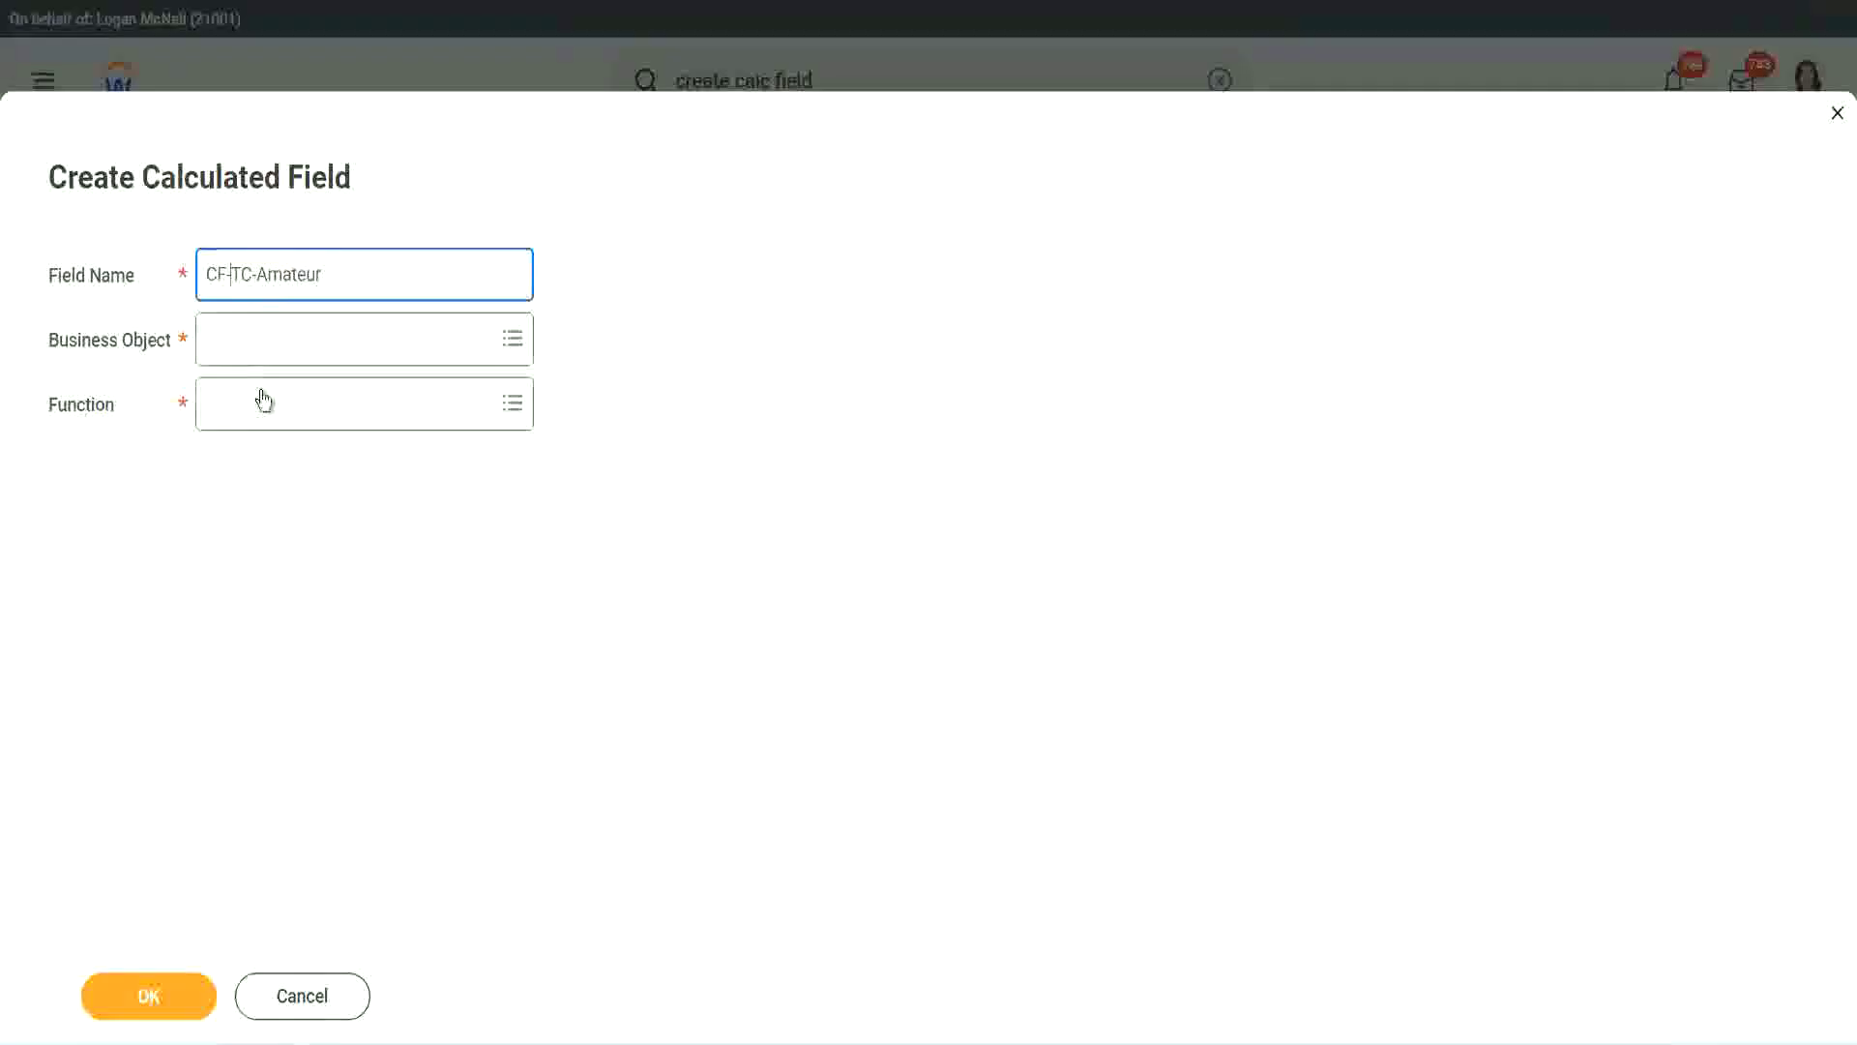
pyautogui.write('WW-')
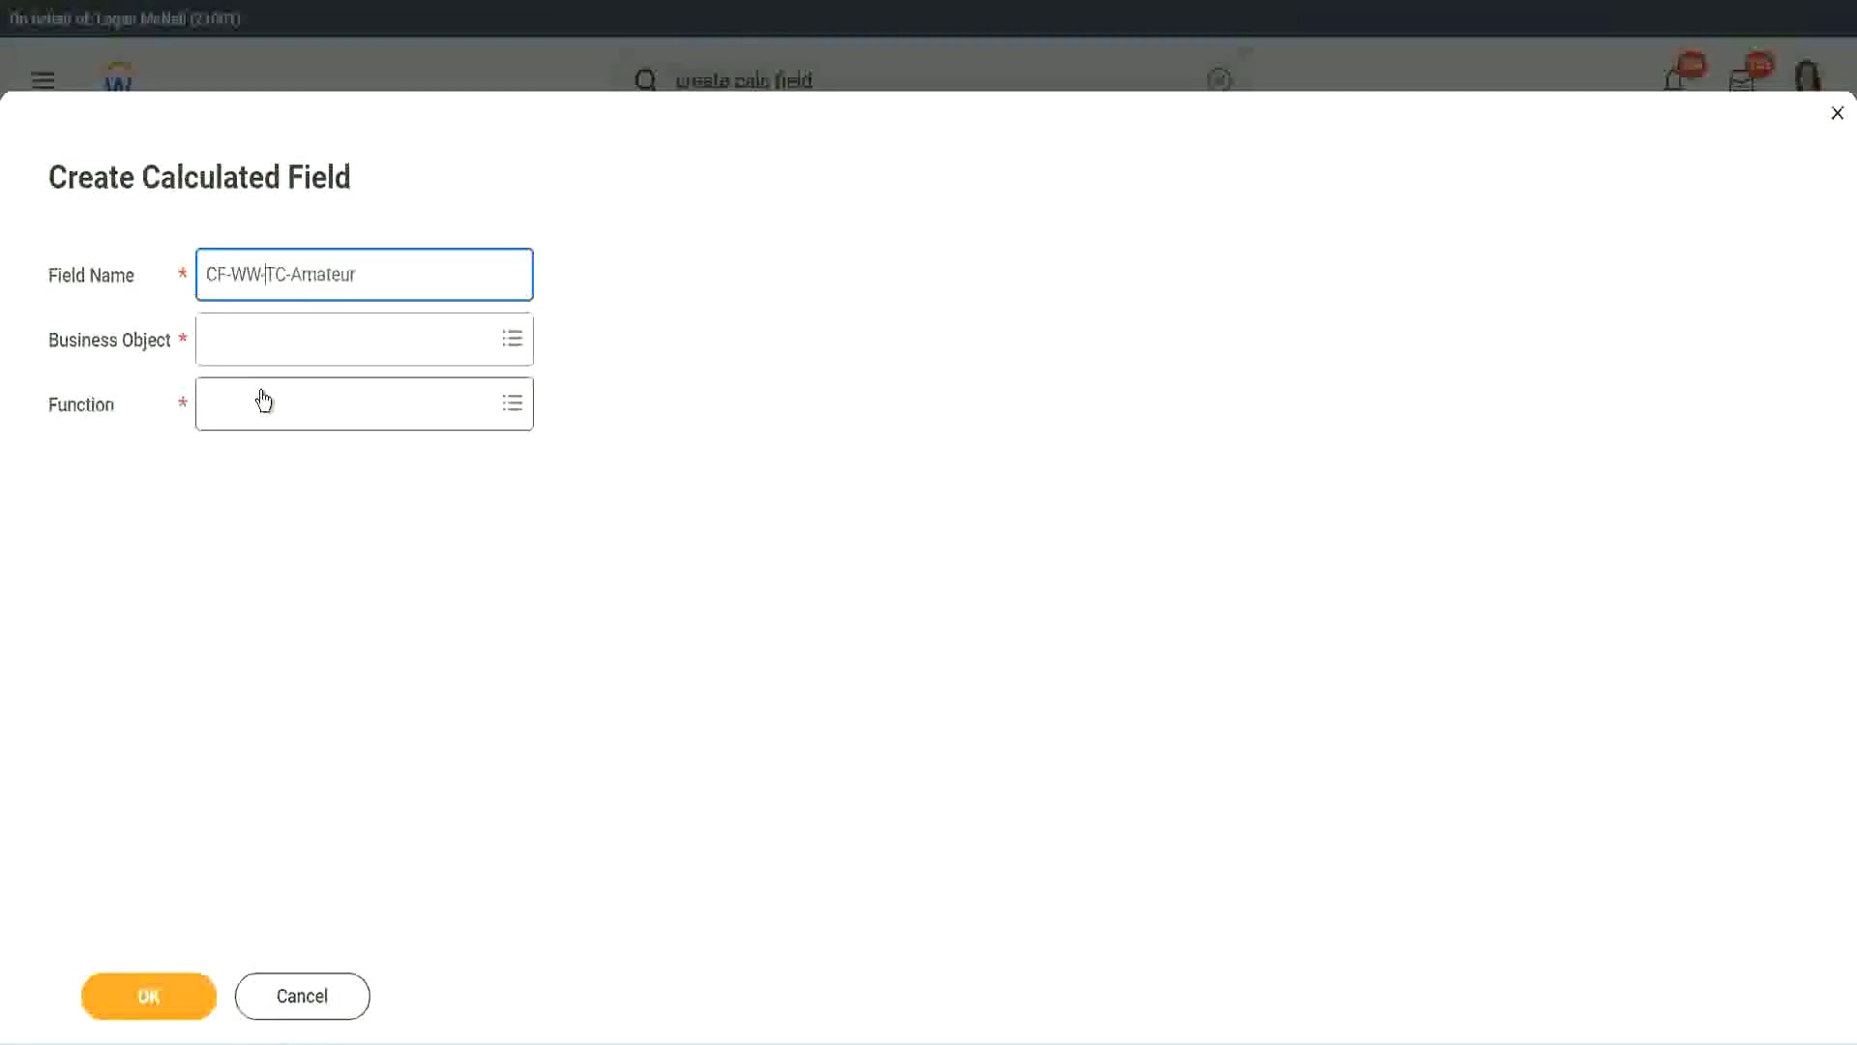
# - Set the new field's business object to Global
pyautogui.click(262, 340)
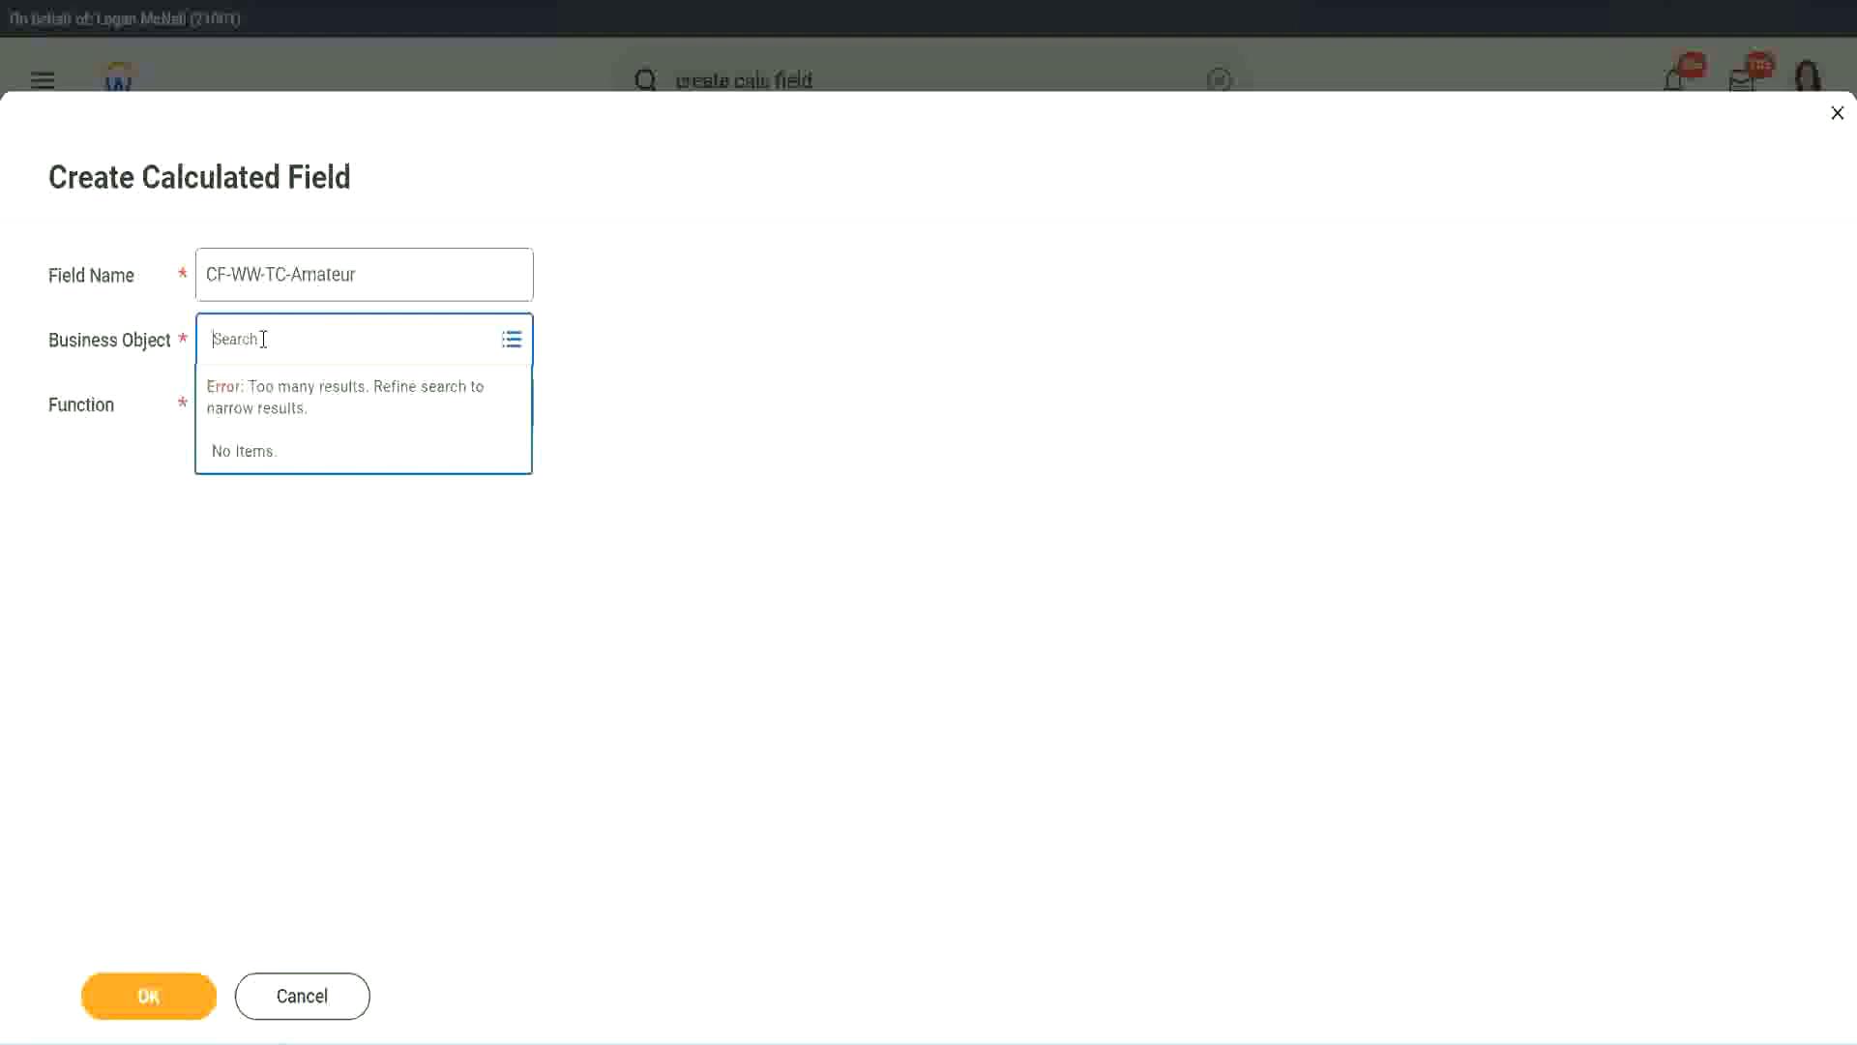
pyautogui.write('worker')
pyautogui.press('BackSpace')
pyautogui.press('BackSpace')
pyautogui.press('BackSpace')
pyautogui.press('BackSpace')
pyautogui.press('BackSpace')
pyautogui.press('BackSpace')
pyautogui.write('global')
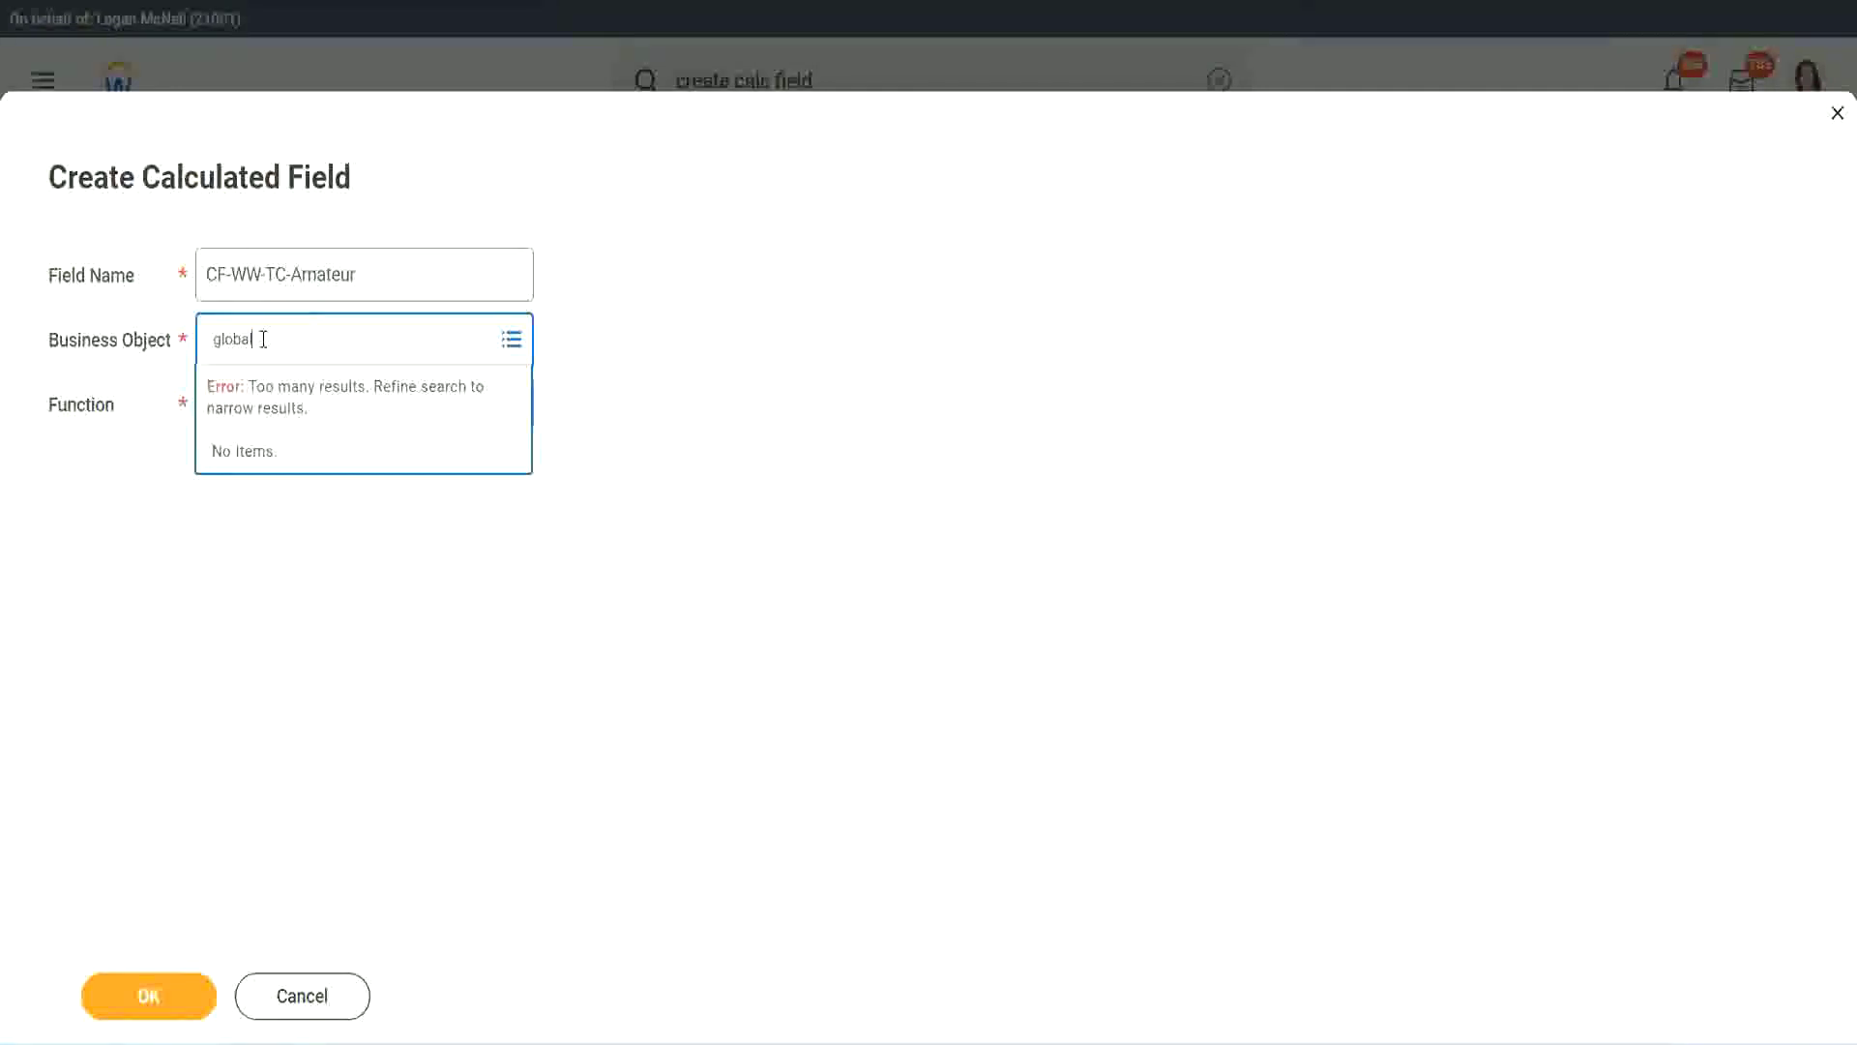
pyautogui.press('Return')
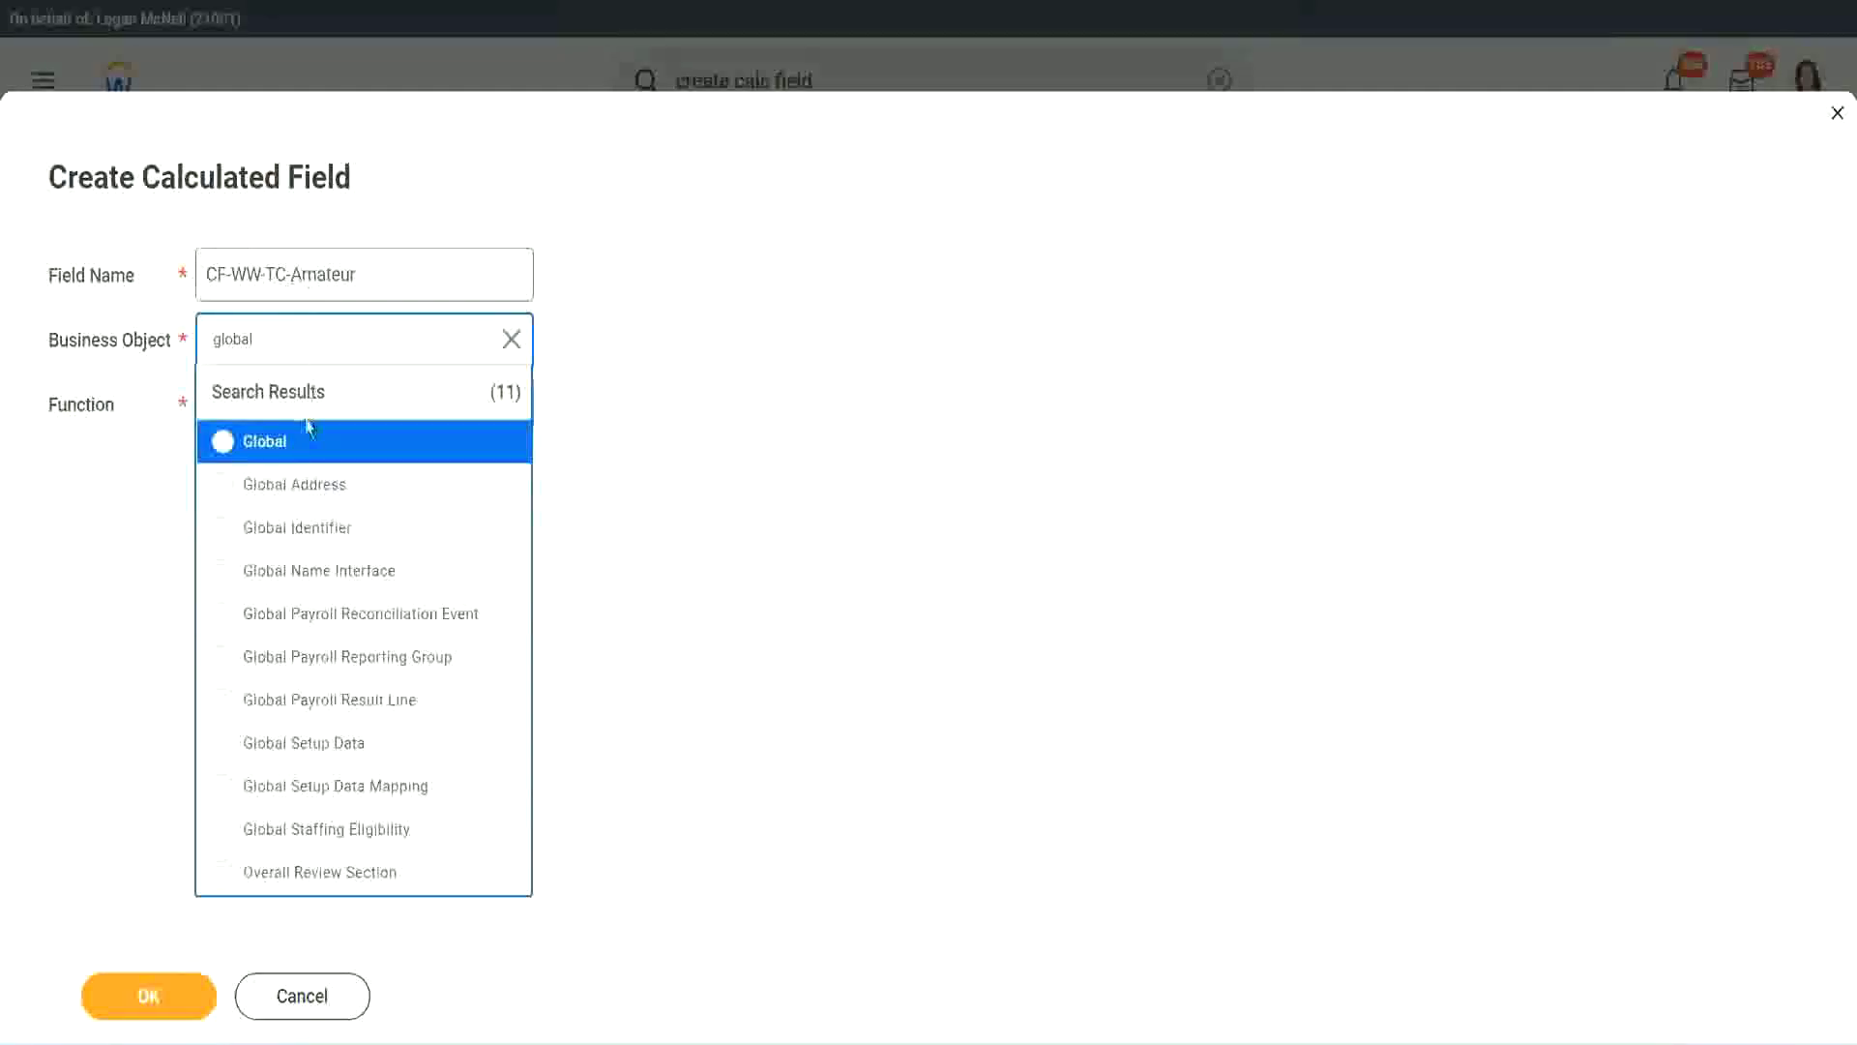
pyautogui.click(291, 451)
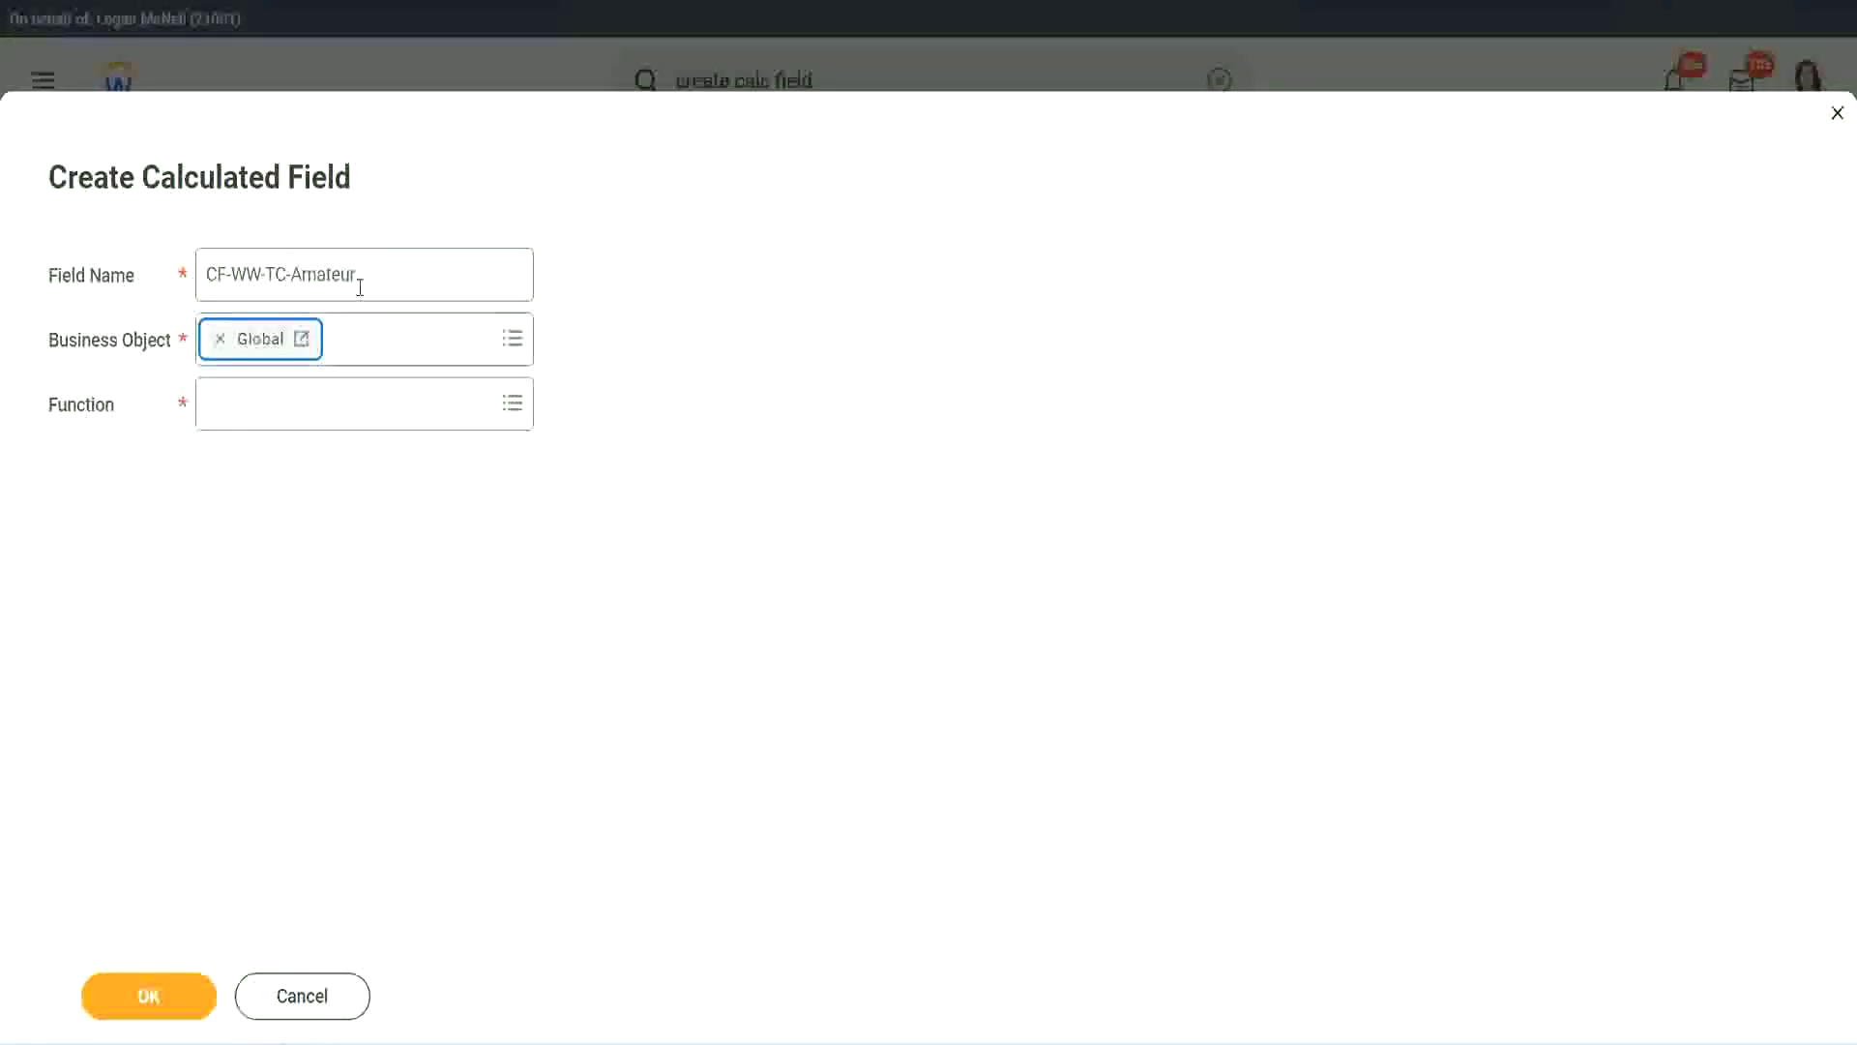
# - Set the function to Text Constant and submit the field's basic settings
pyautogui.tripleClick(479, 261)
pyautogui.click(404, 276)
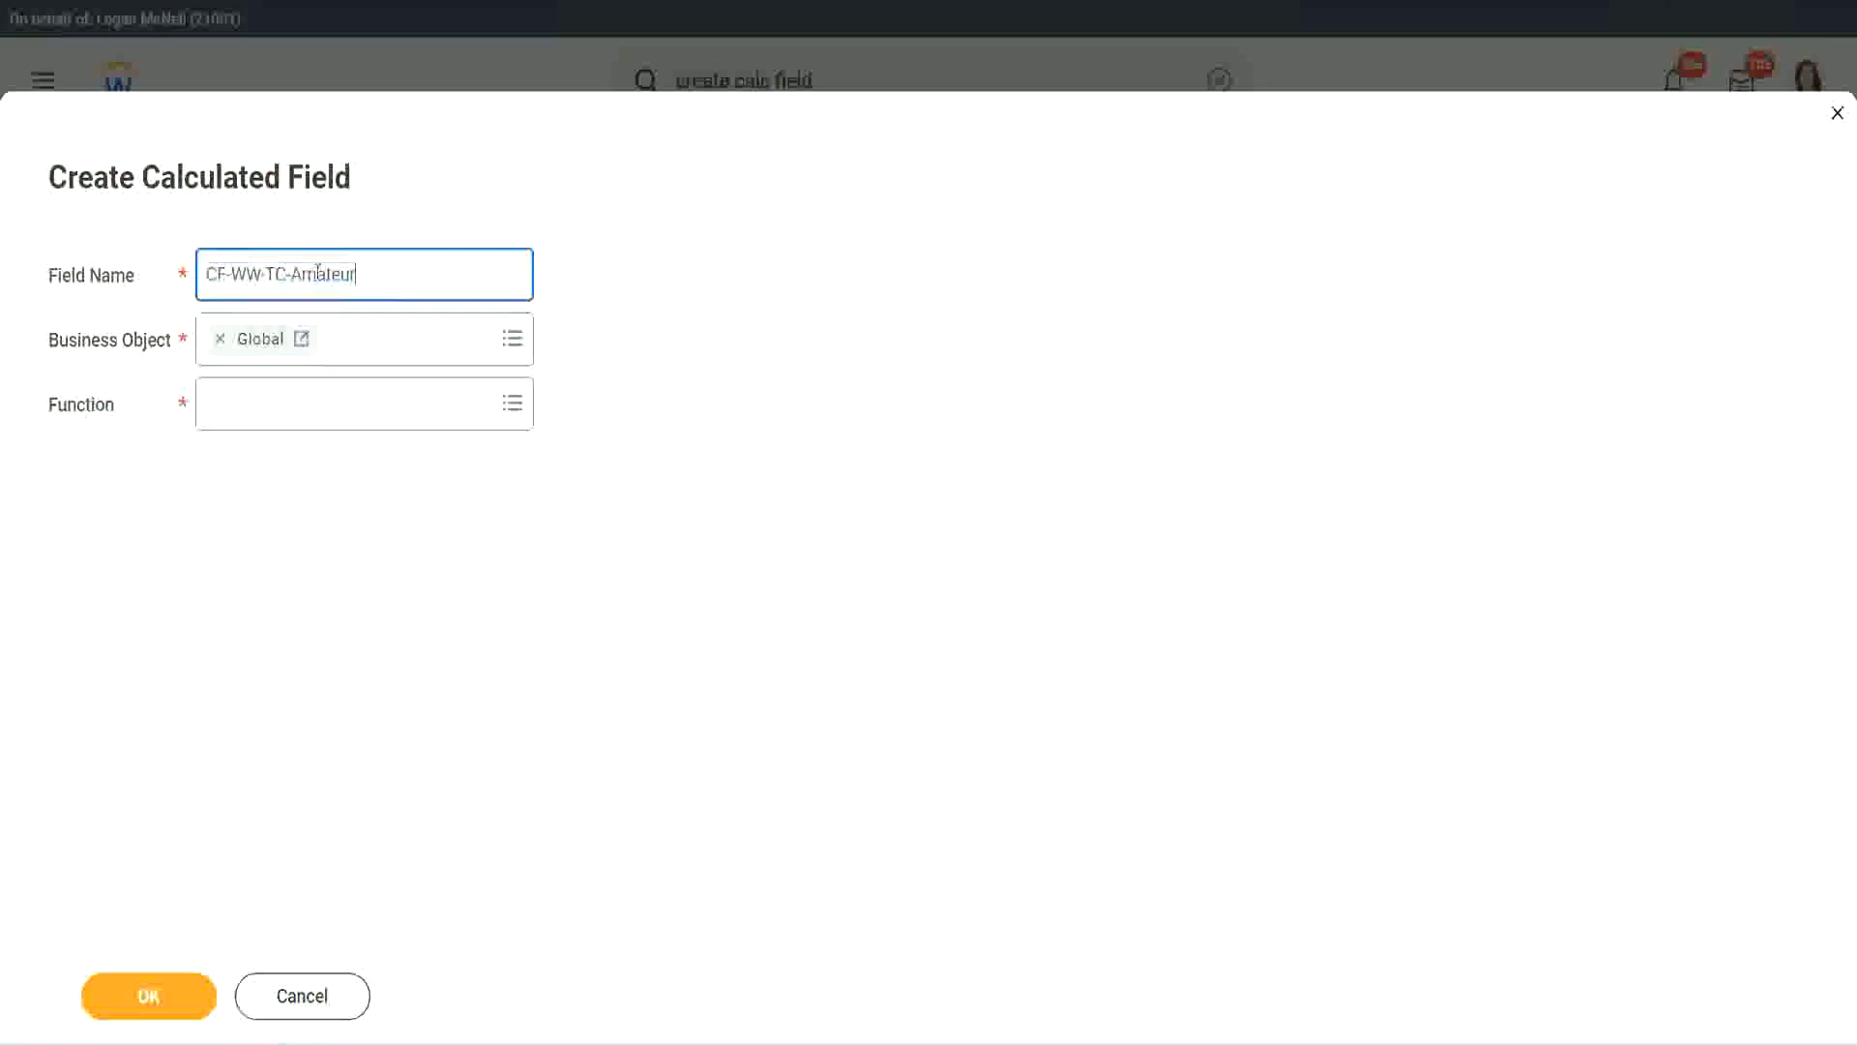
pyautogui.doubleClick(334, 274)
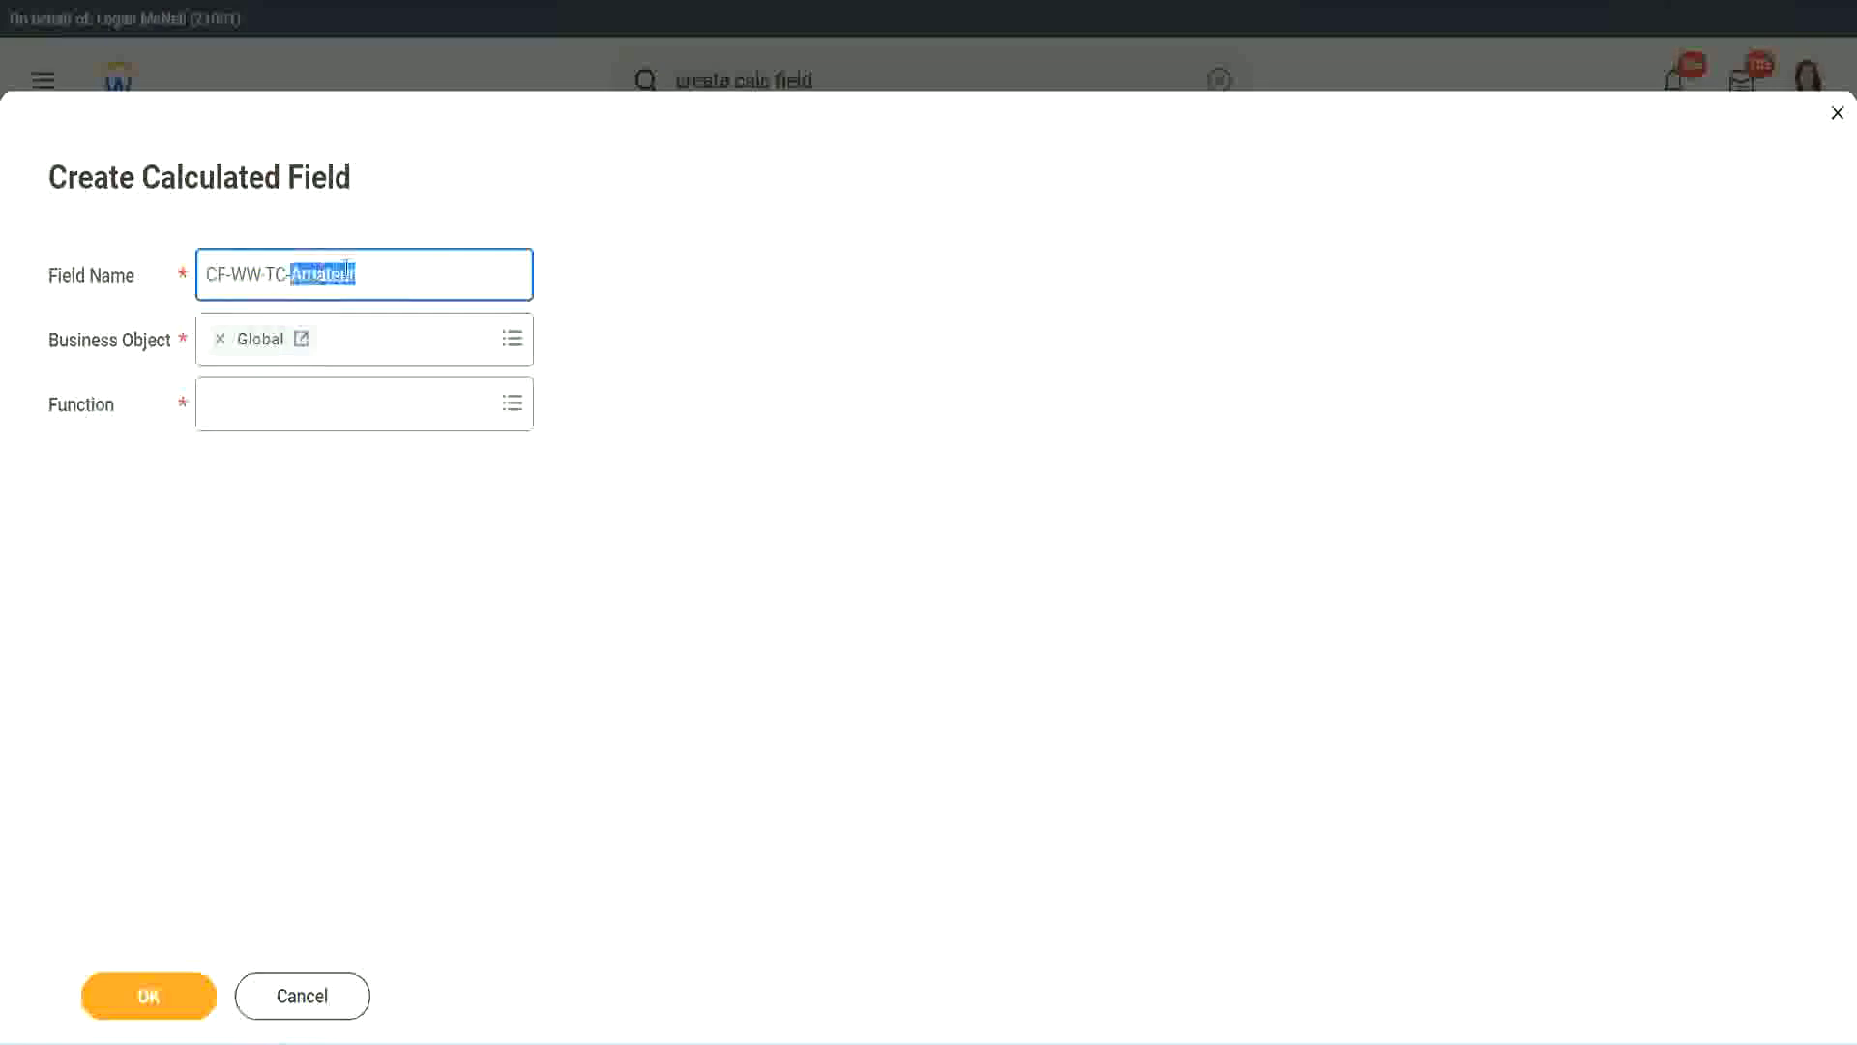
pyautogui.click(384, 270)
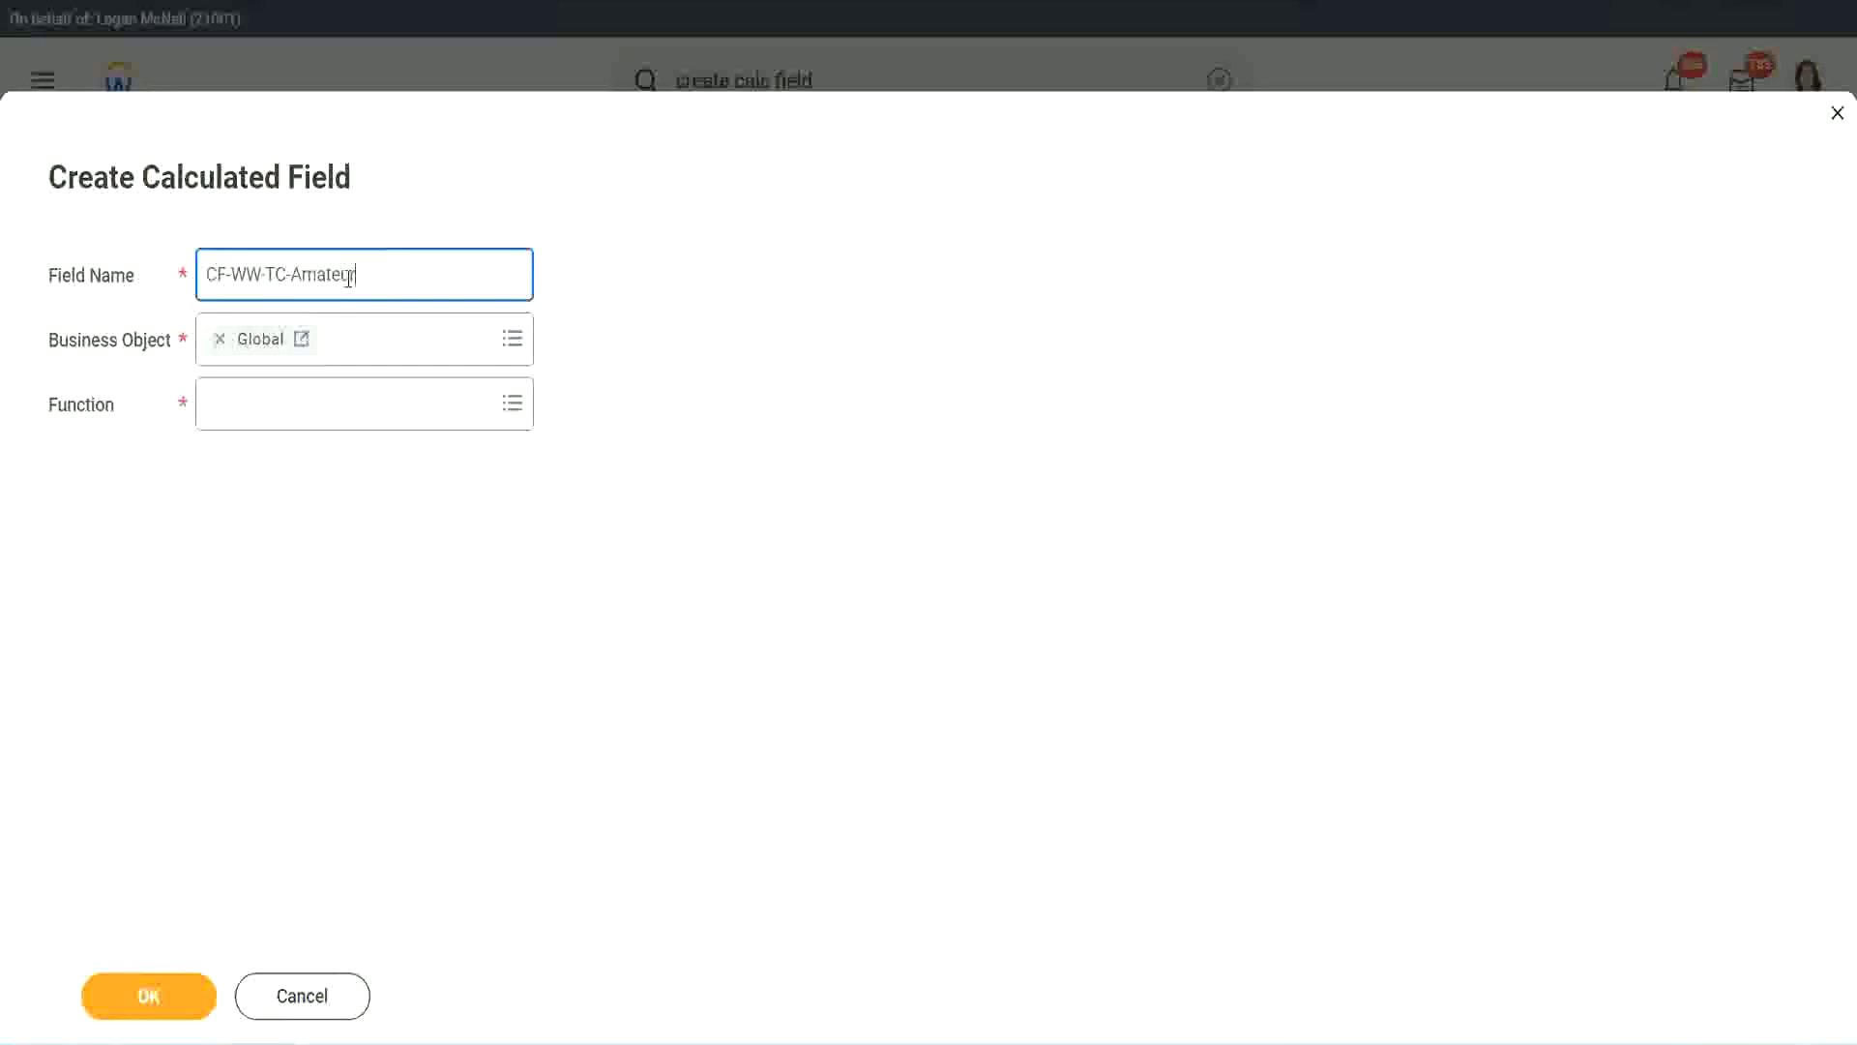
pyautogui.doubleClick(347, 278)
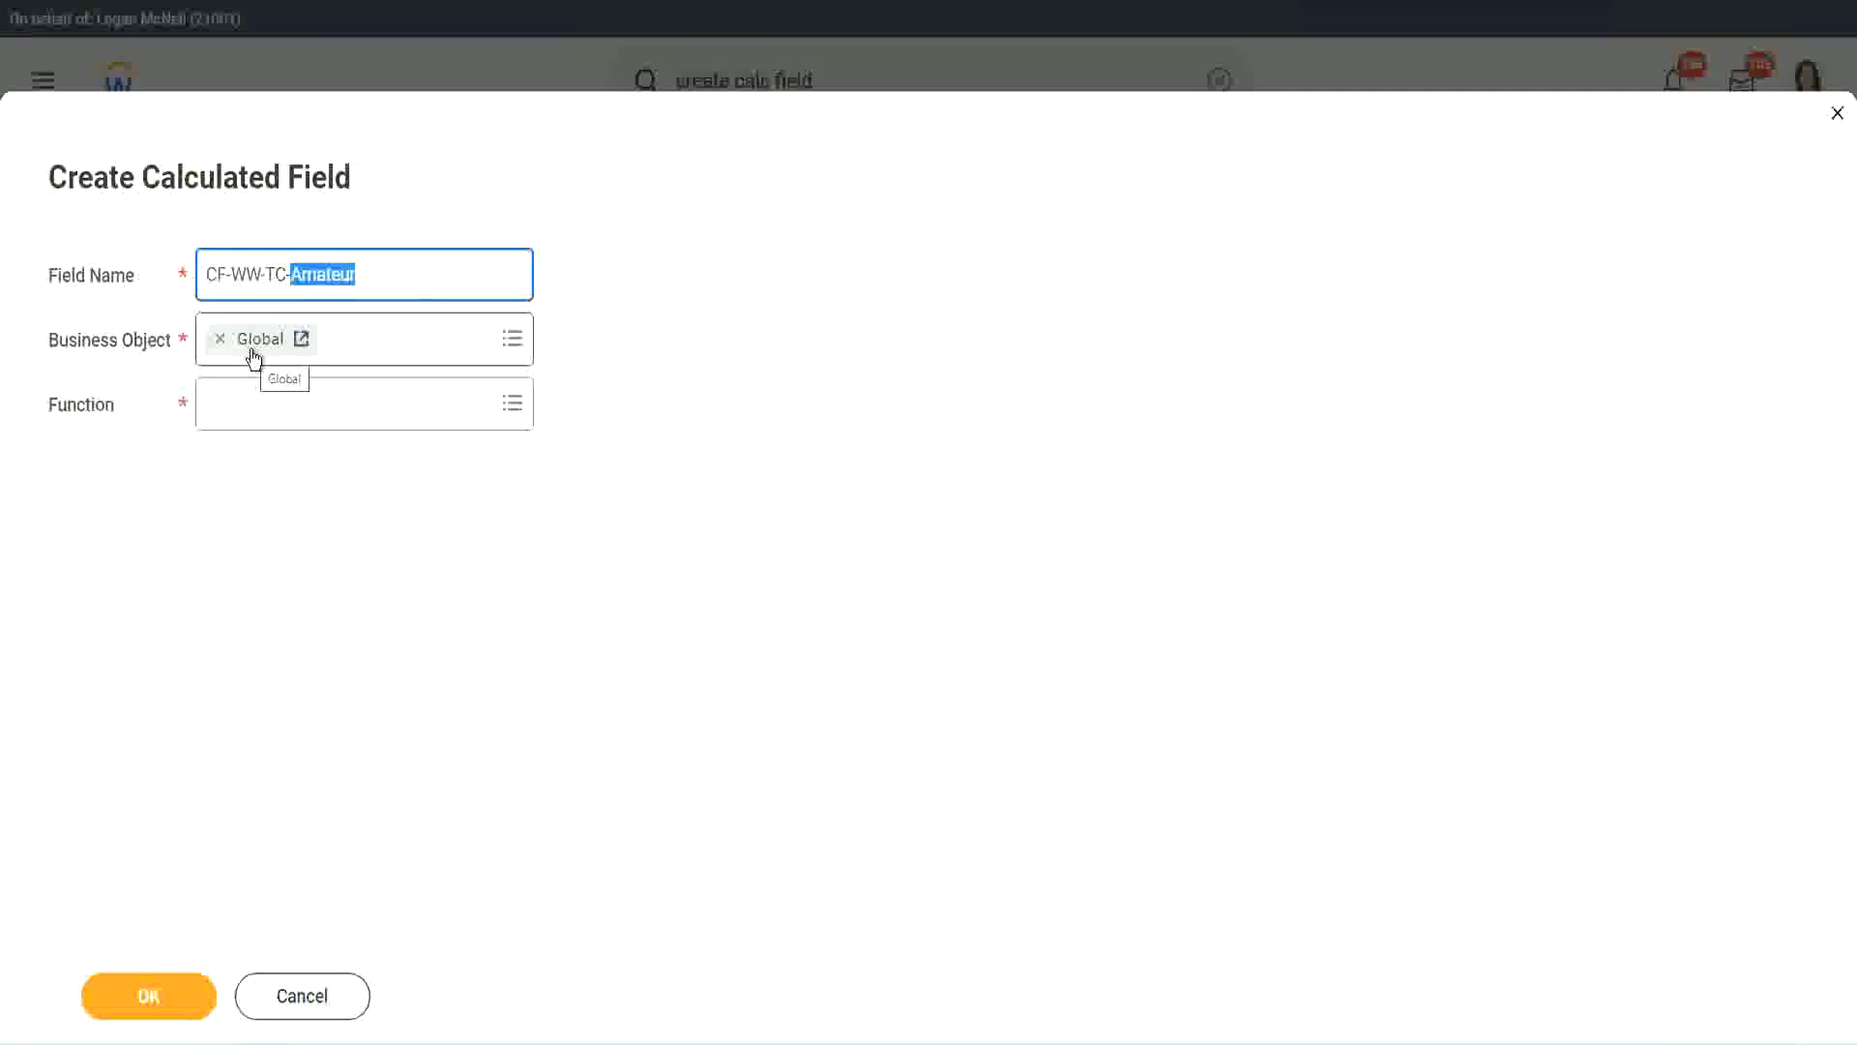
pyautogui.click(259, 403)
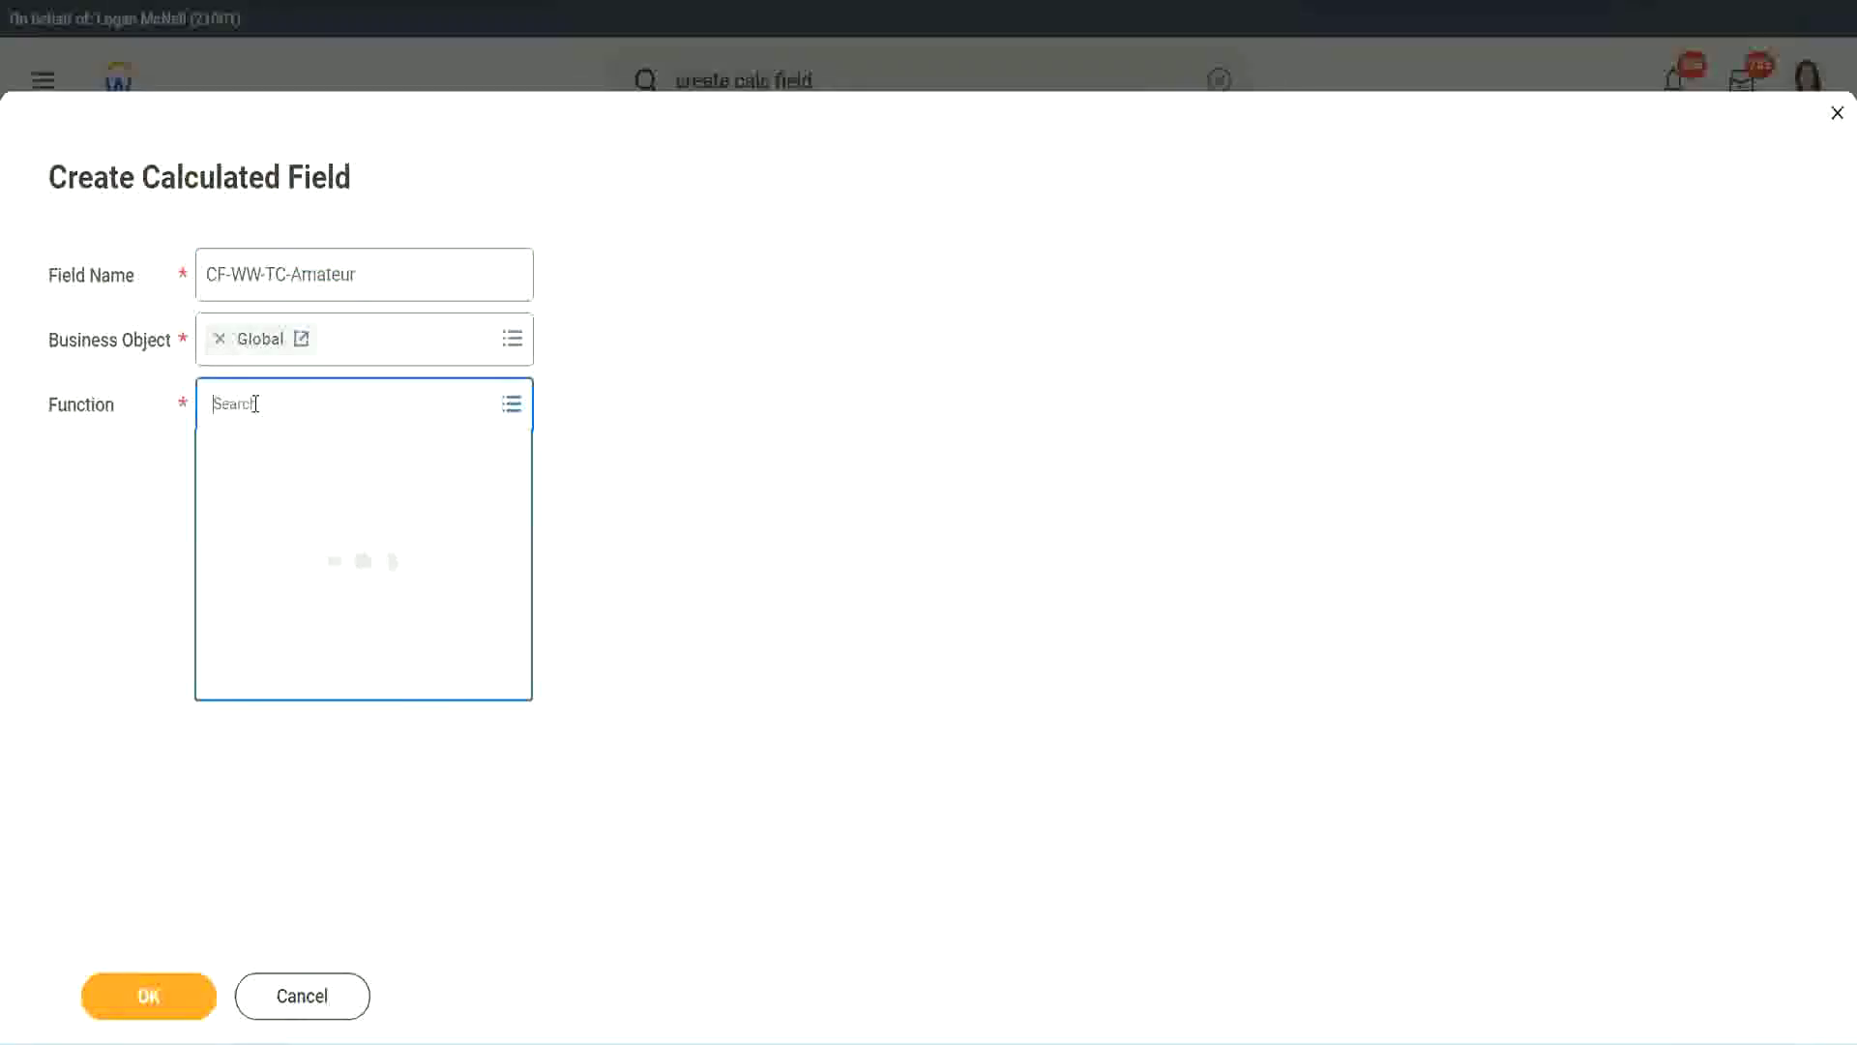
pyautogui.write('text const')
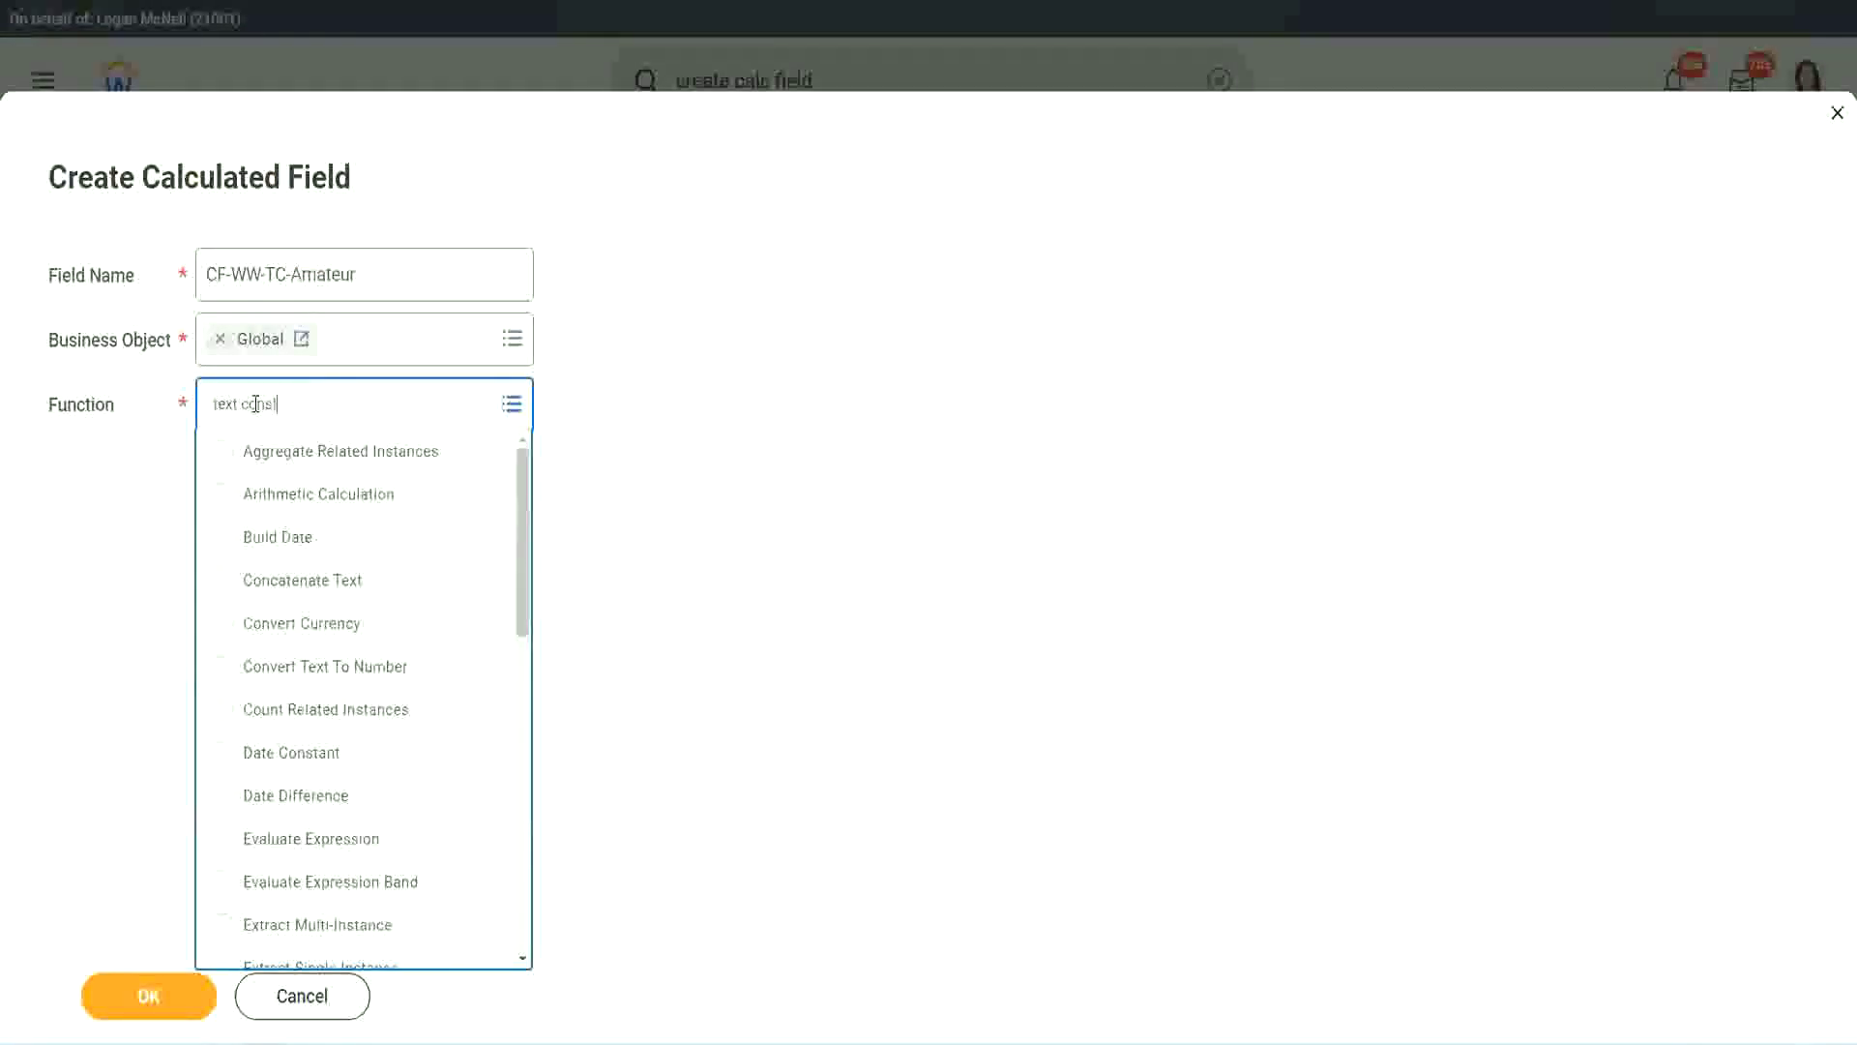
pyautogui.press('Return')
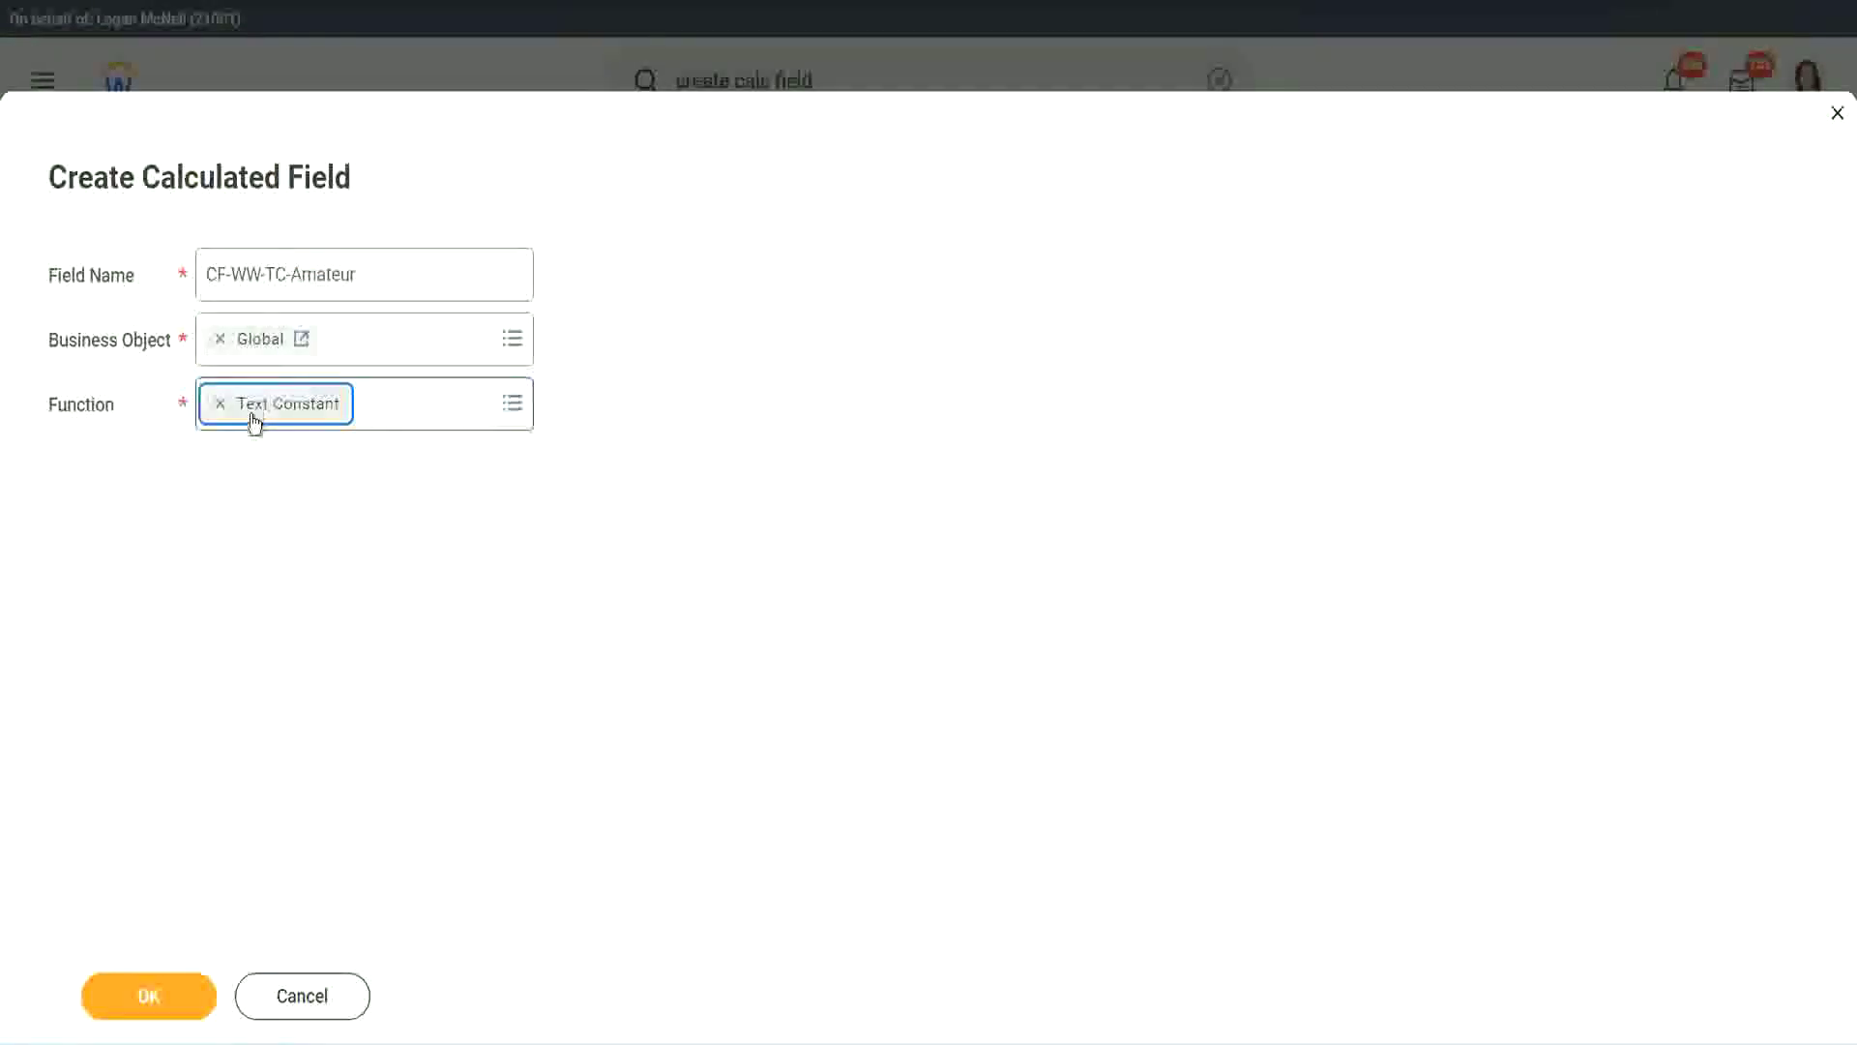
pyautogui.click(176, 977)
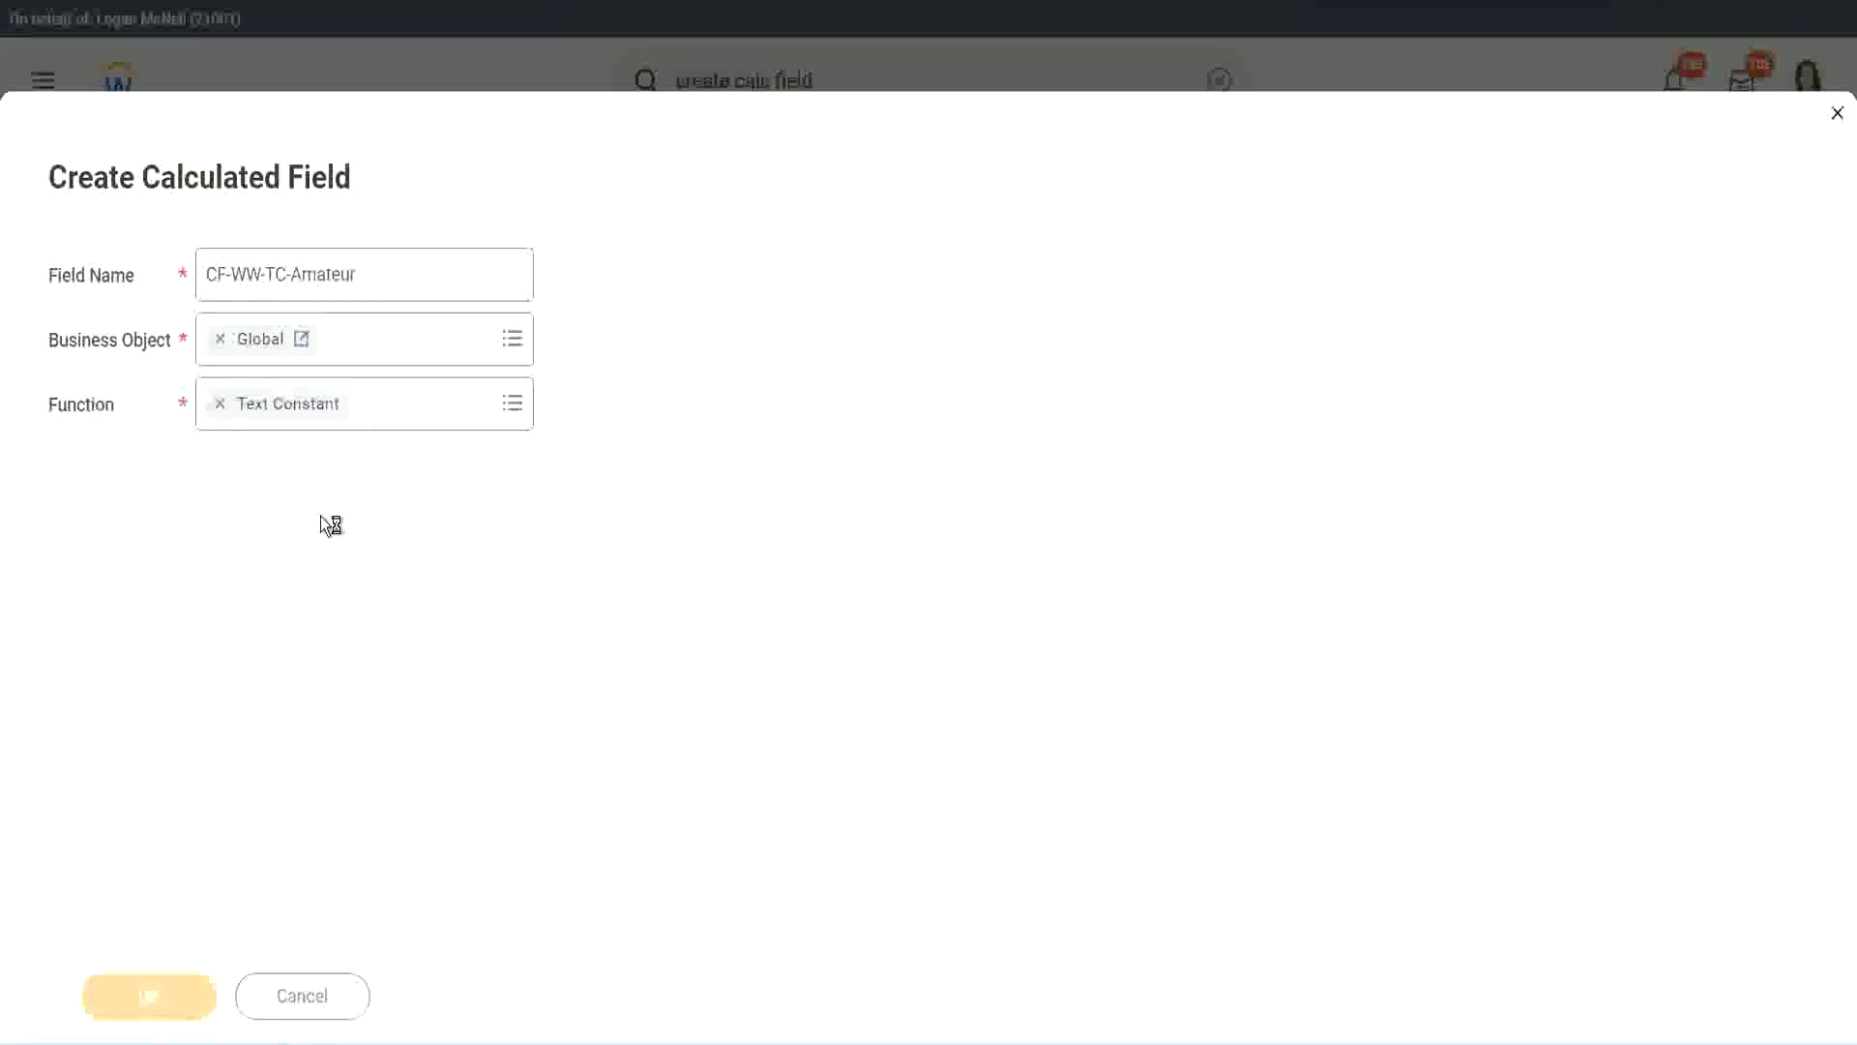
pyautogui.click(267, 535)
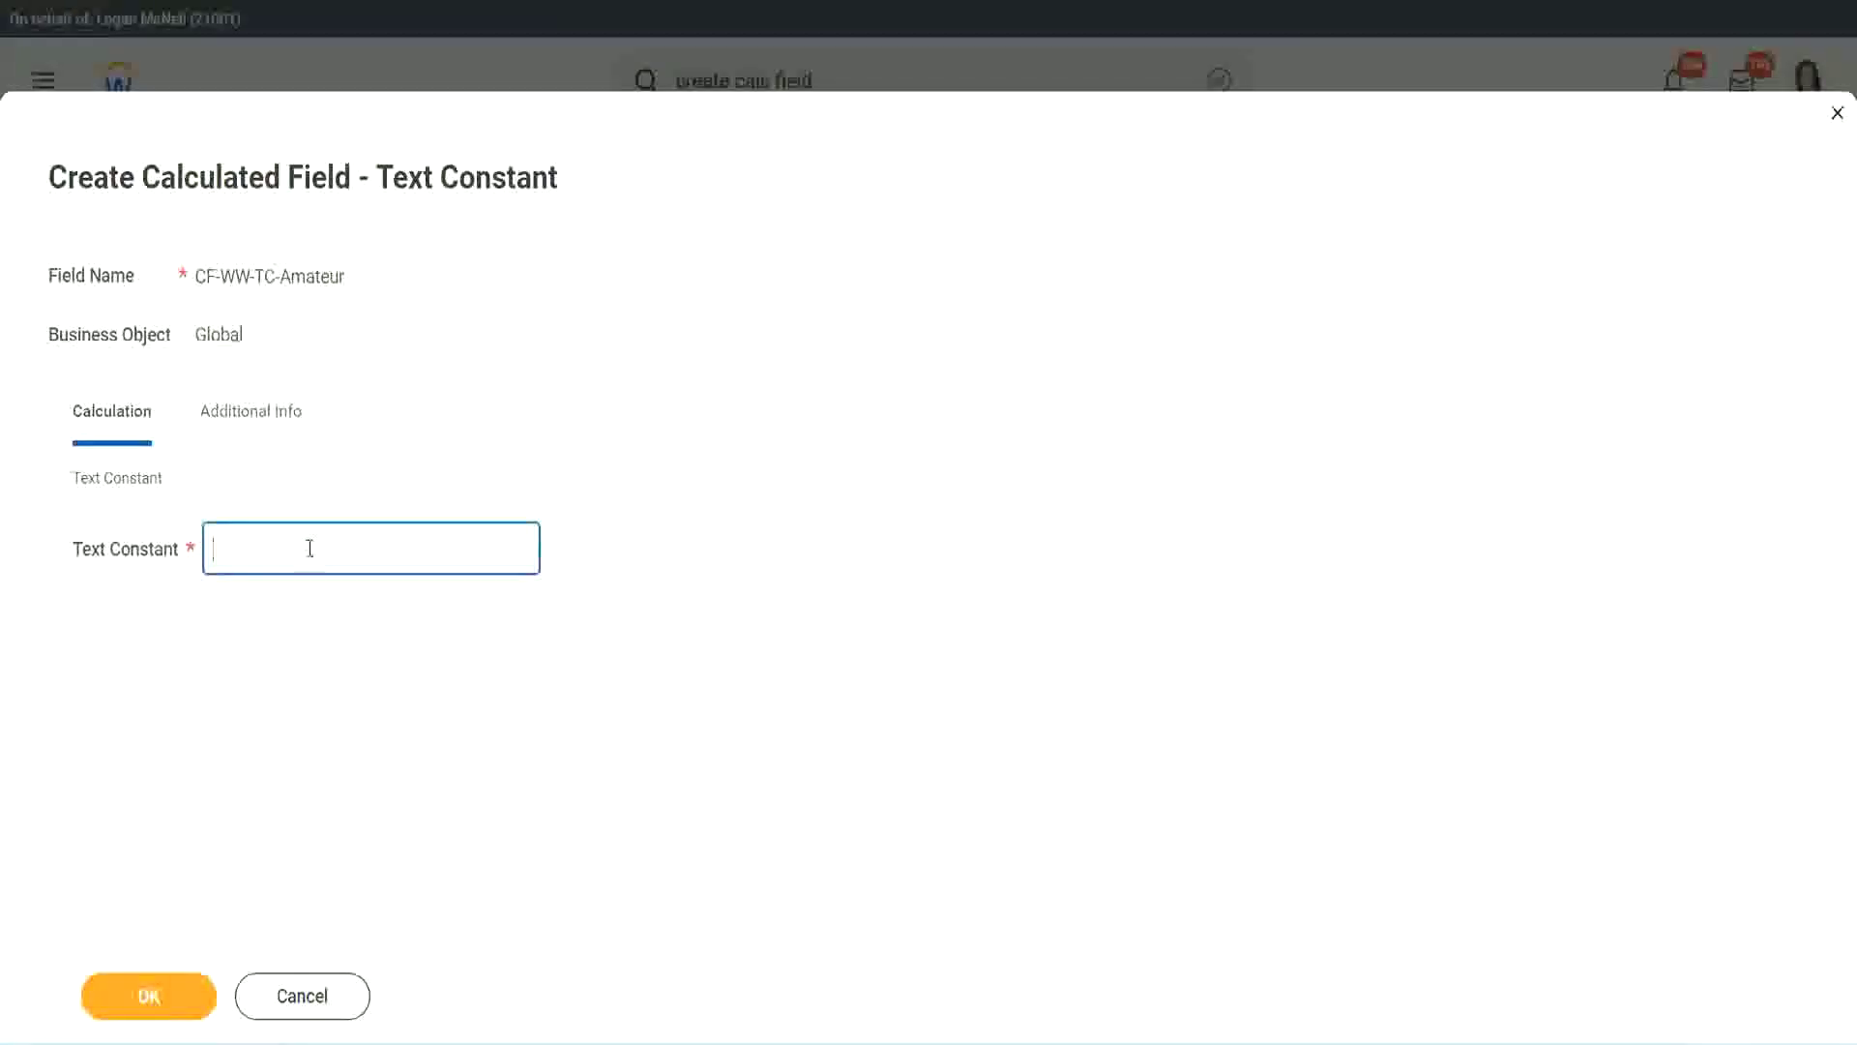
pyautogui.write('Amateur')
pyautogui.click(149, 995)
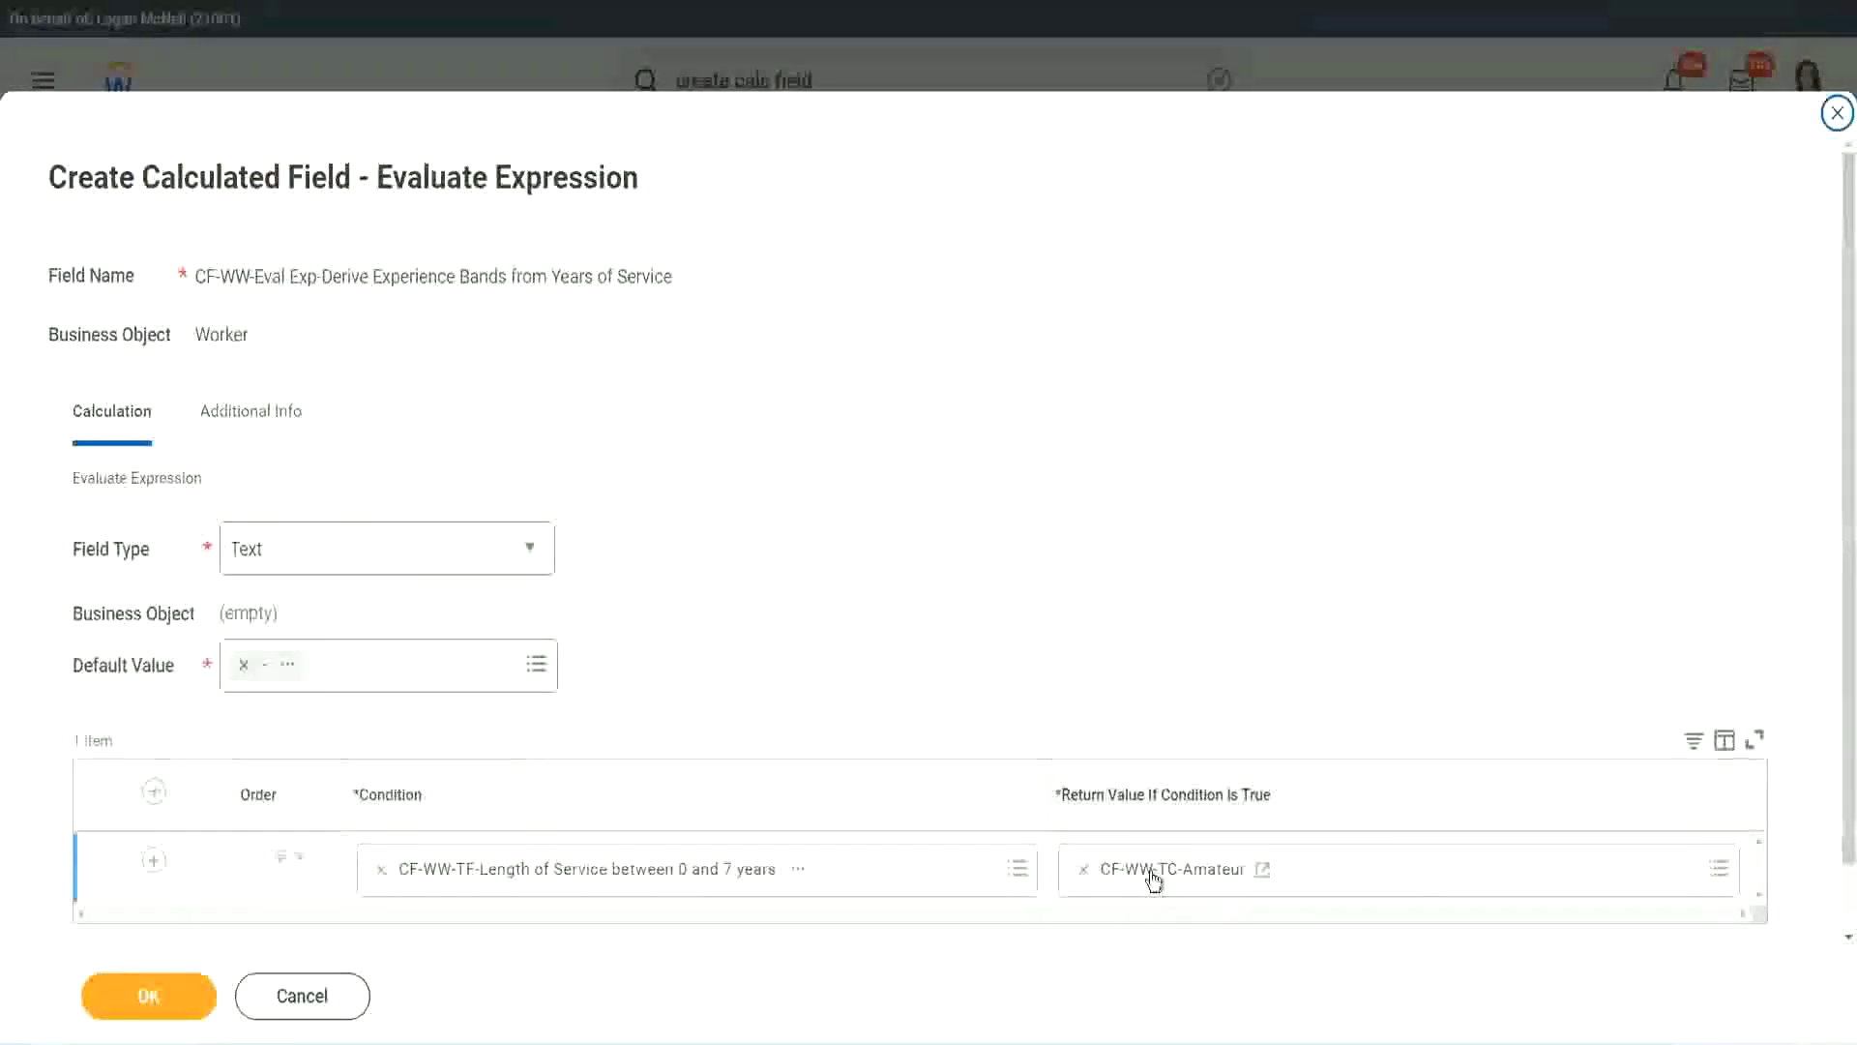
pyautogui.rightClick(1154, 877)
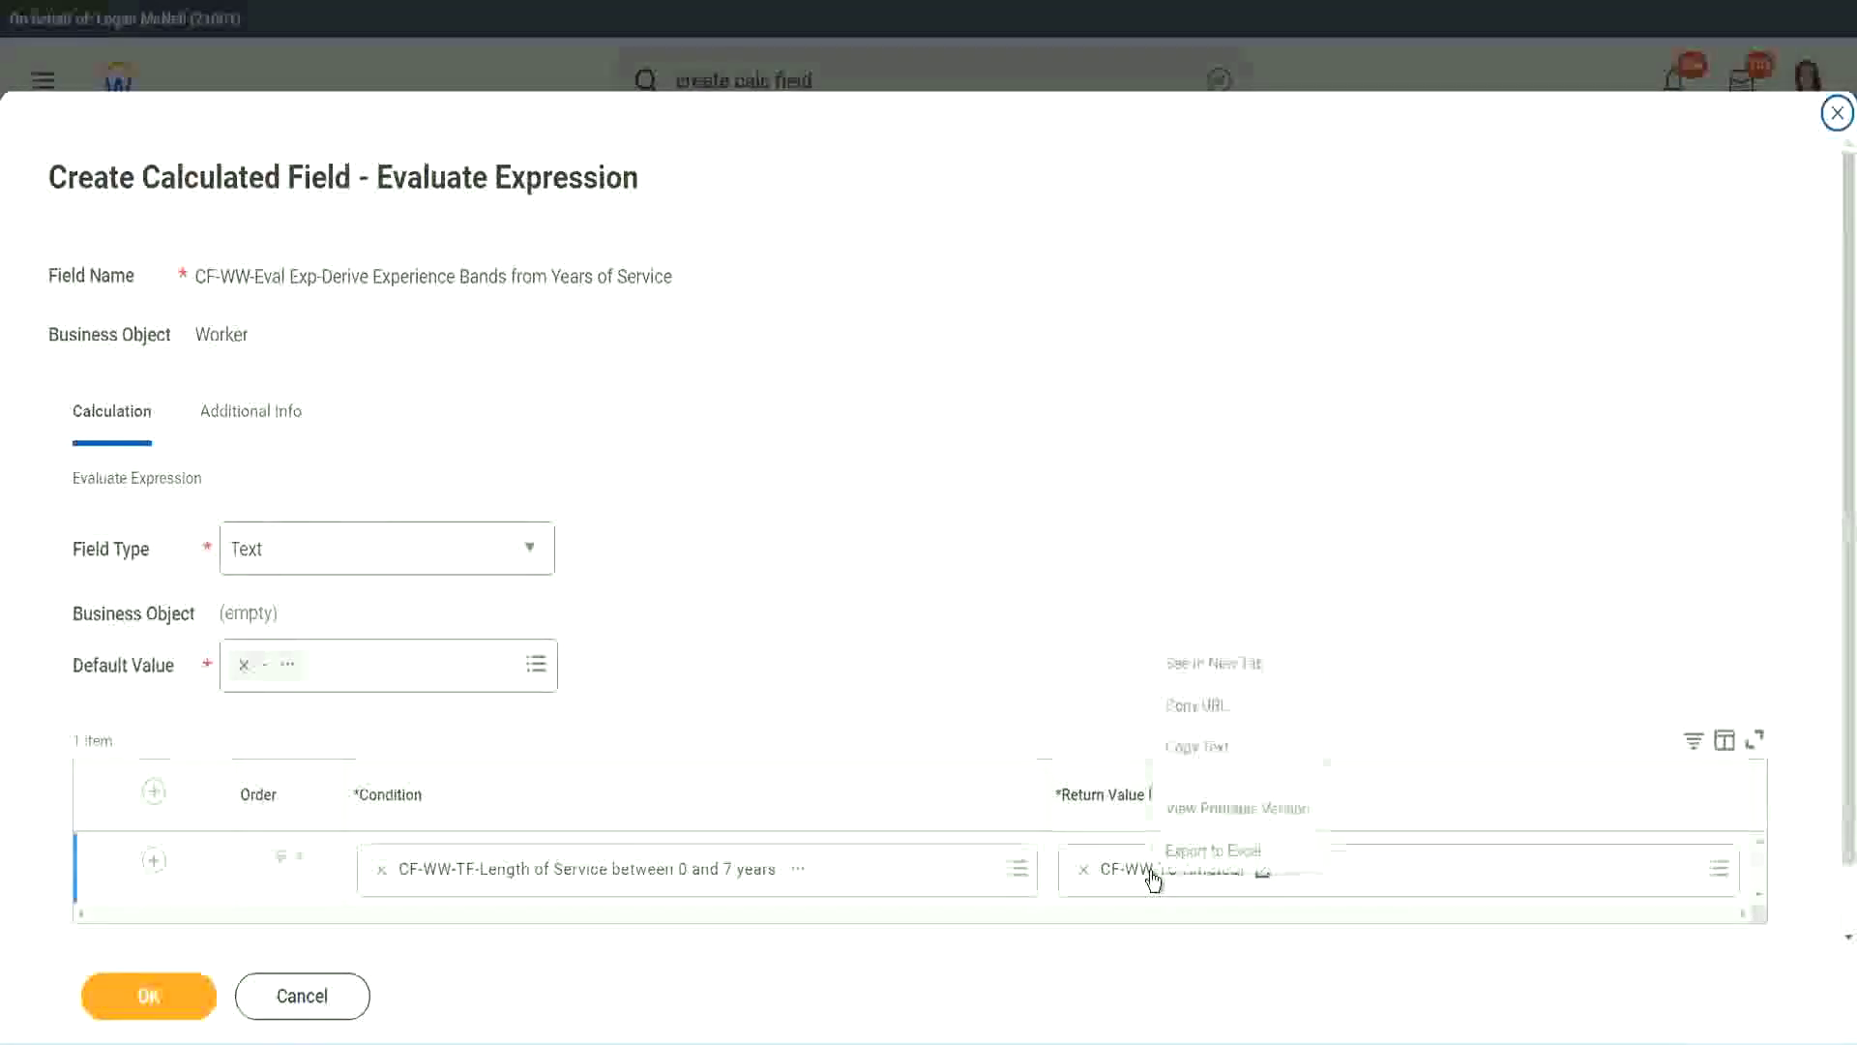
pyautogui.click(1209, 750)
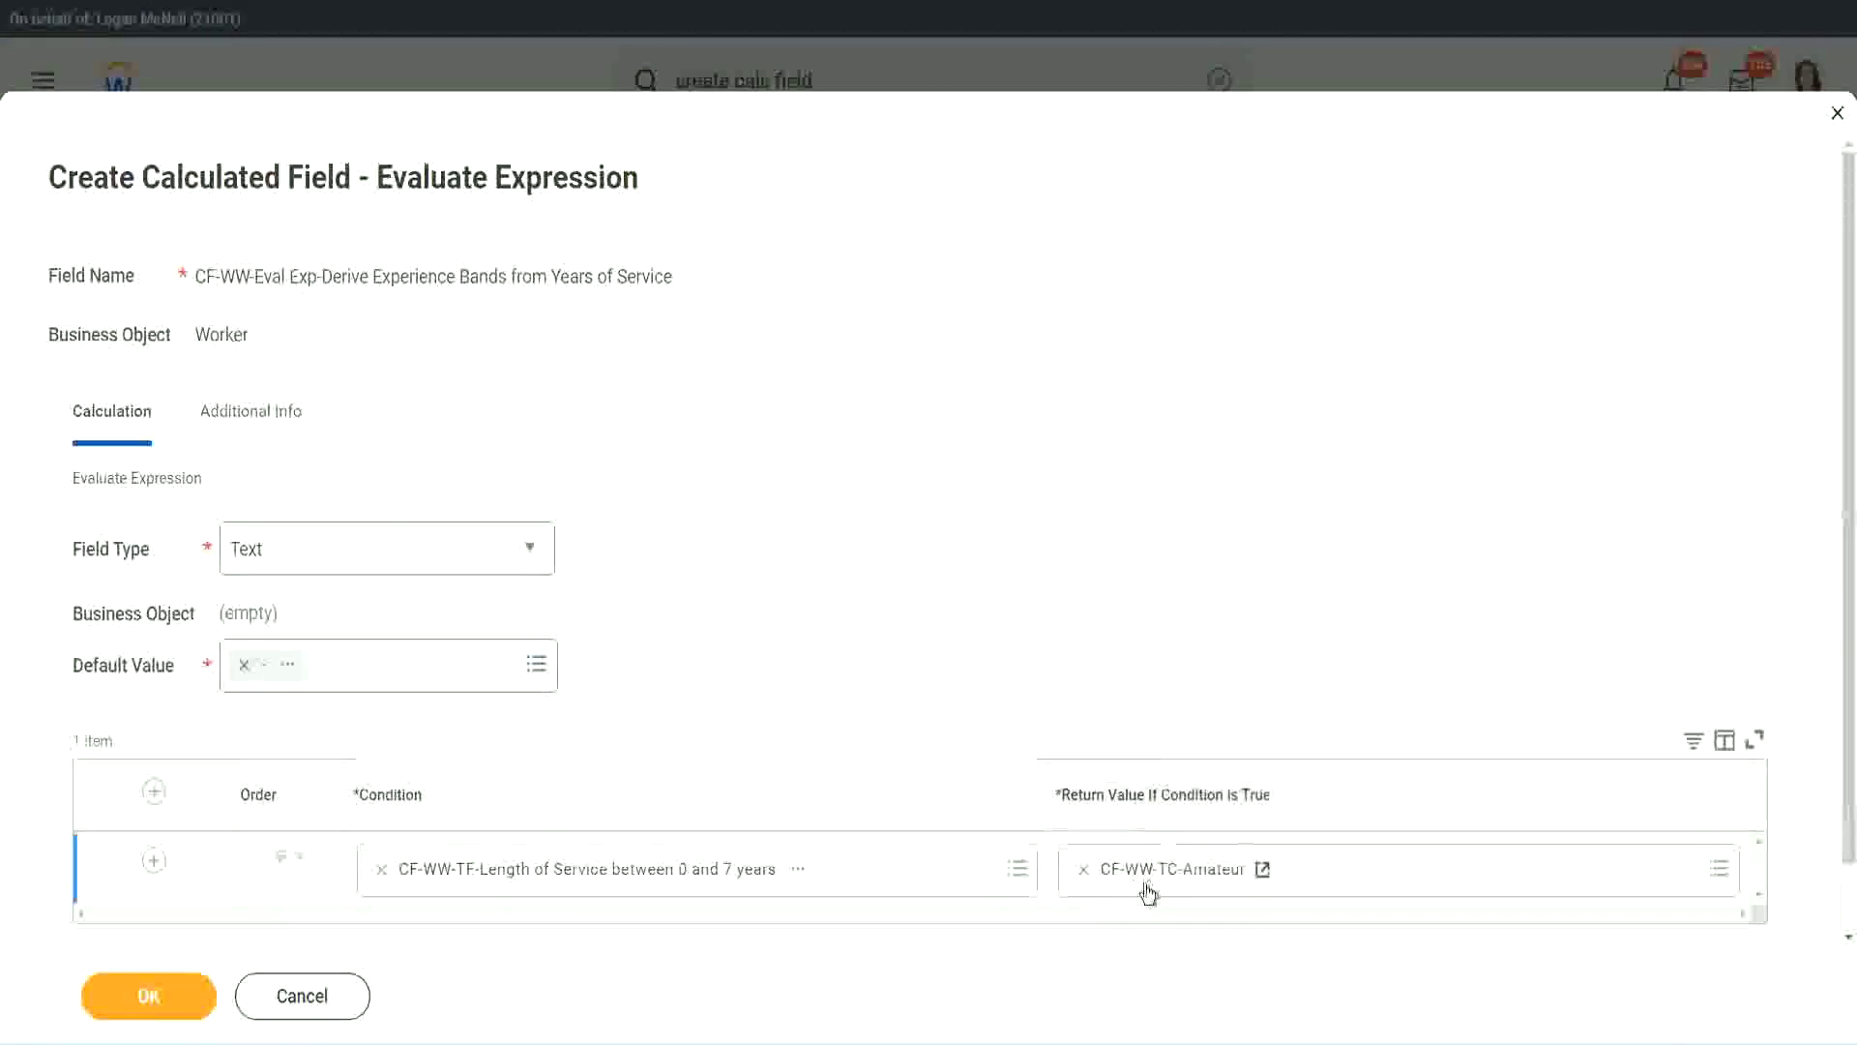
# - Add two condition rows and set the second row to the 8–15 years service field
pyautogui.click(132, 869)
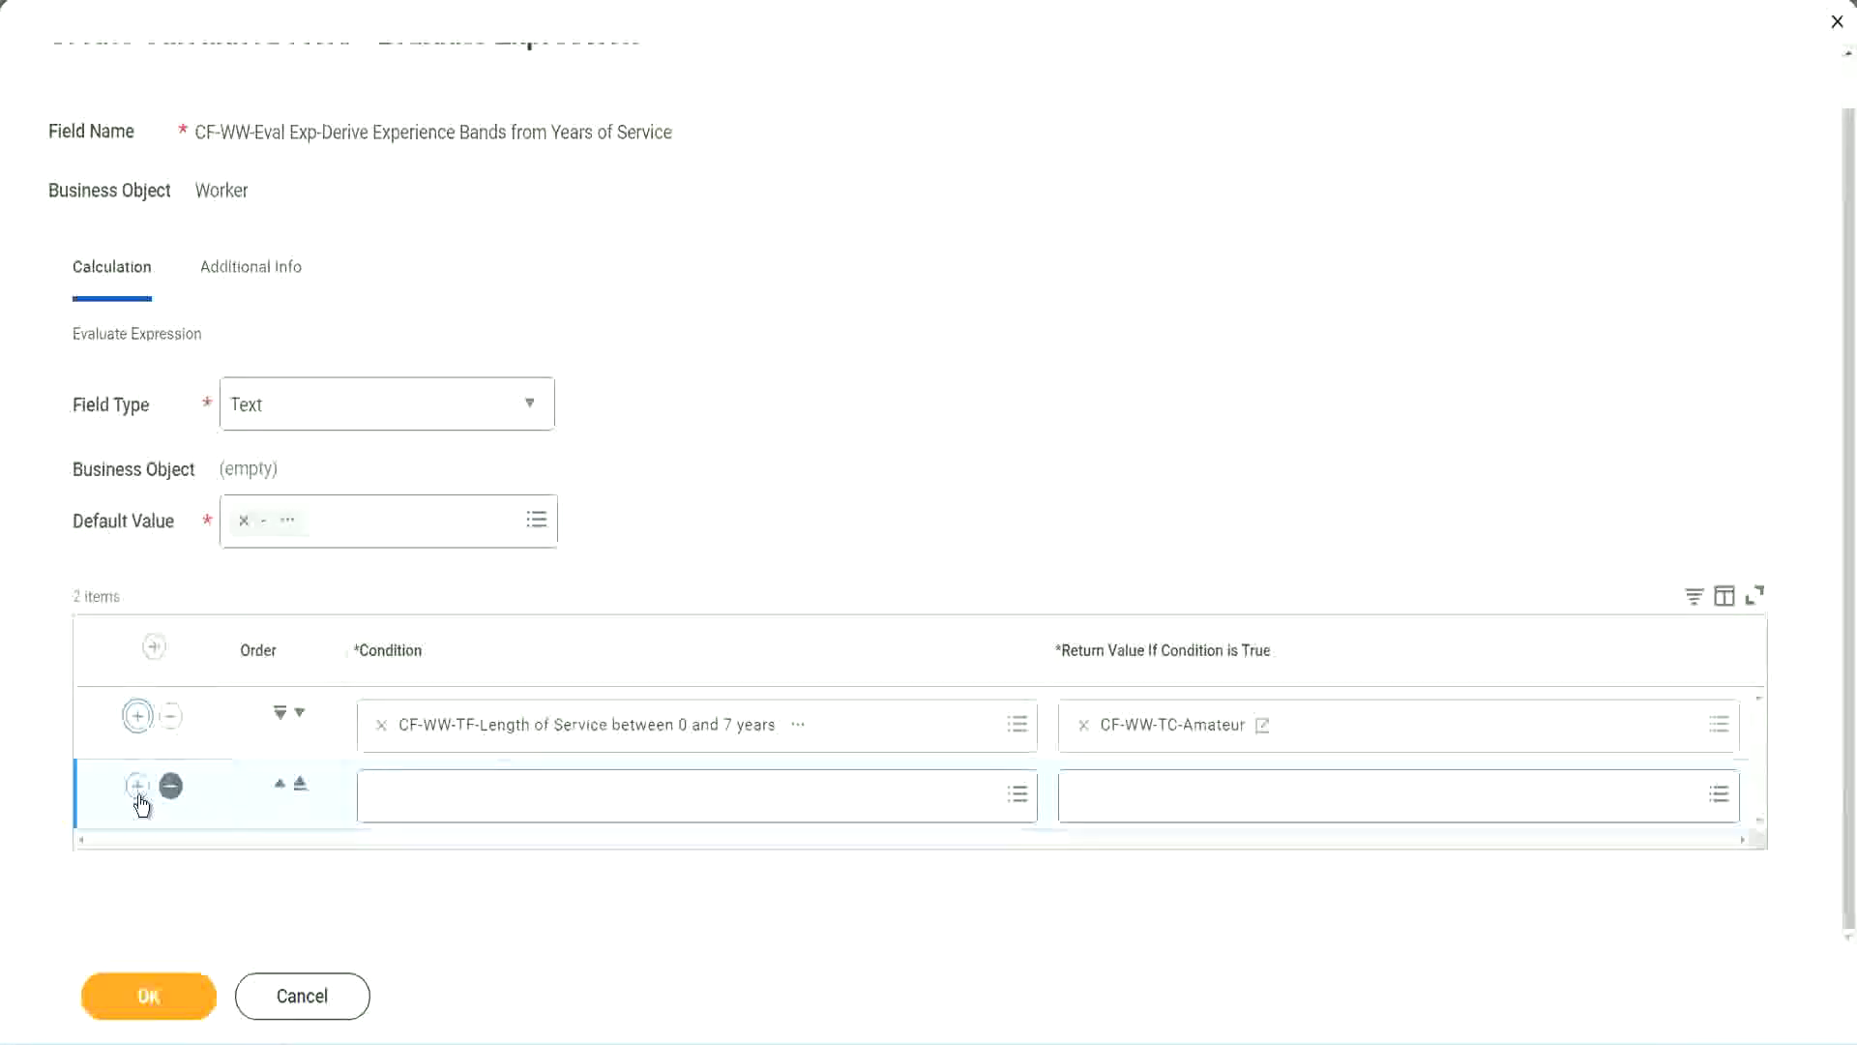
pyautogui.click(139, 786)
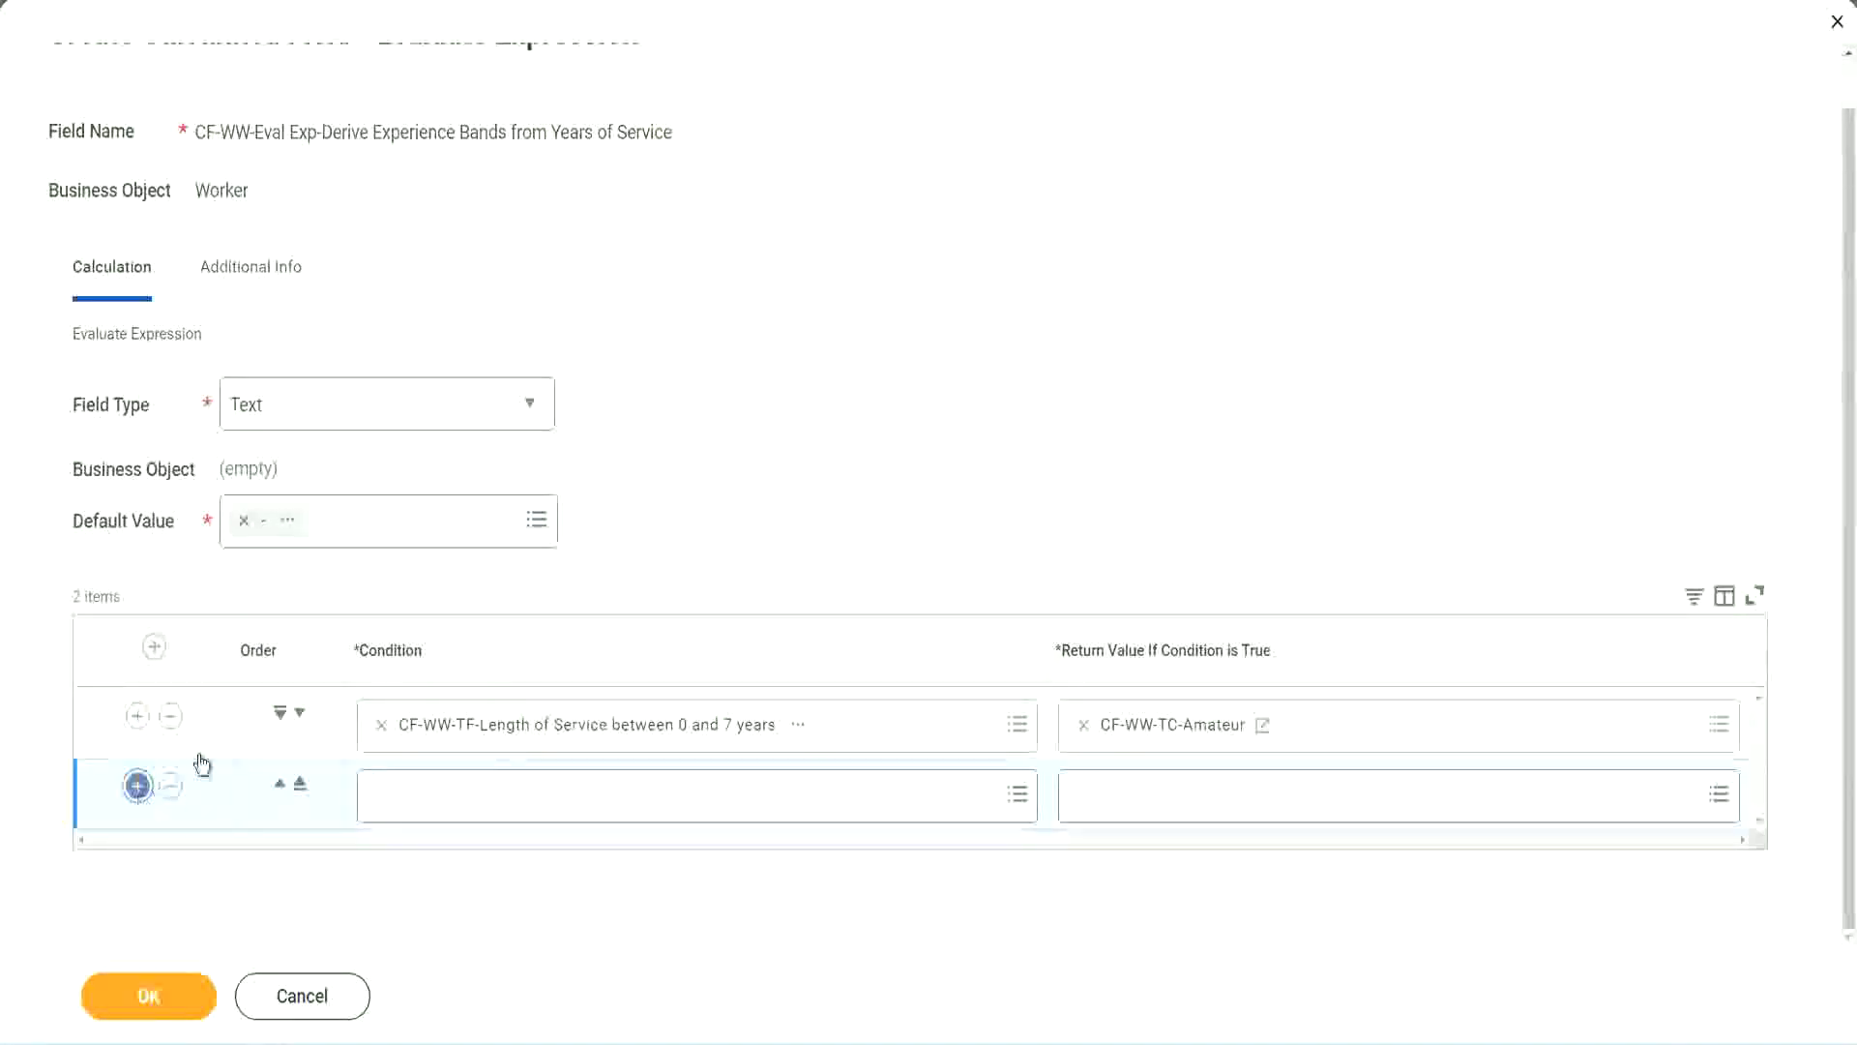
pyautogui.click(137, 785)
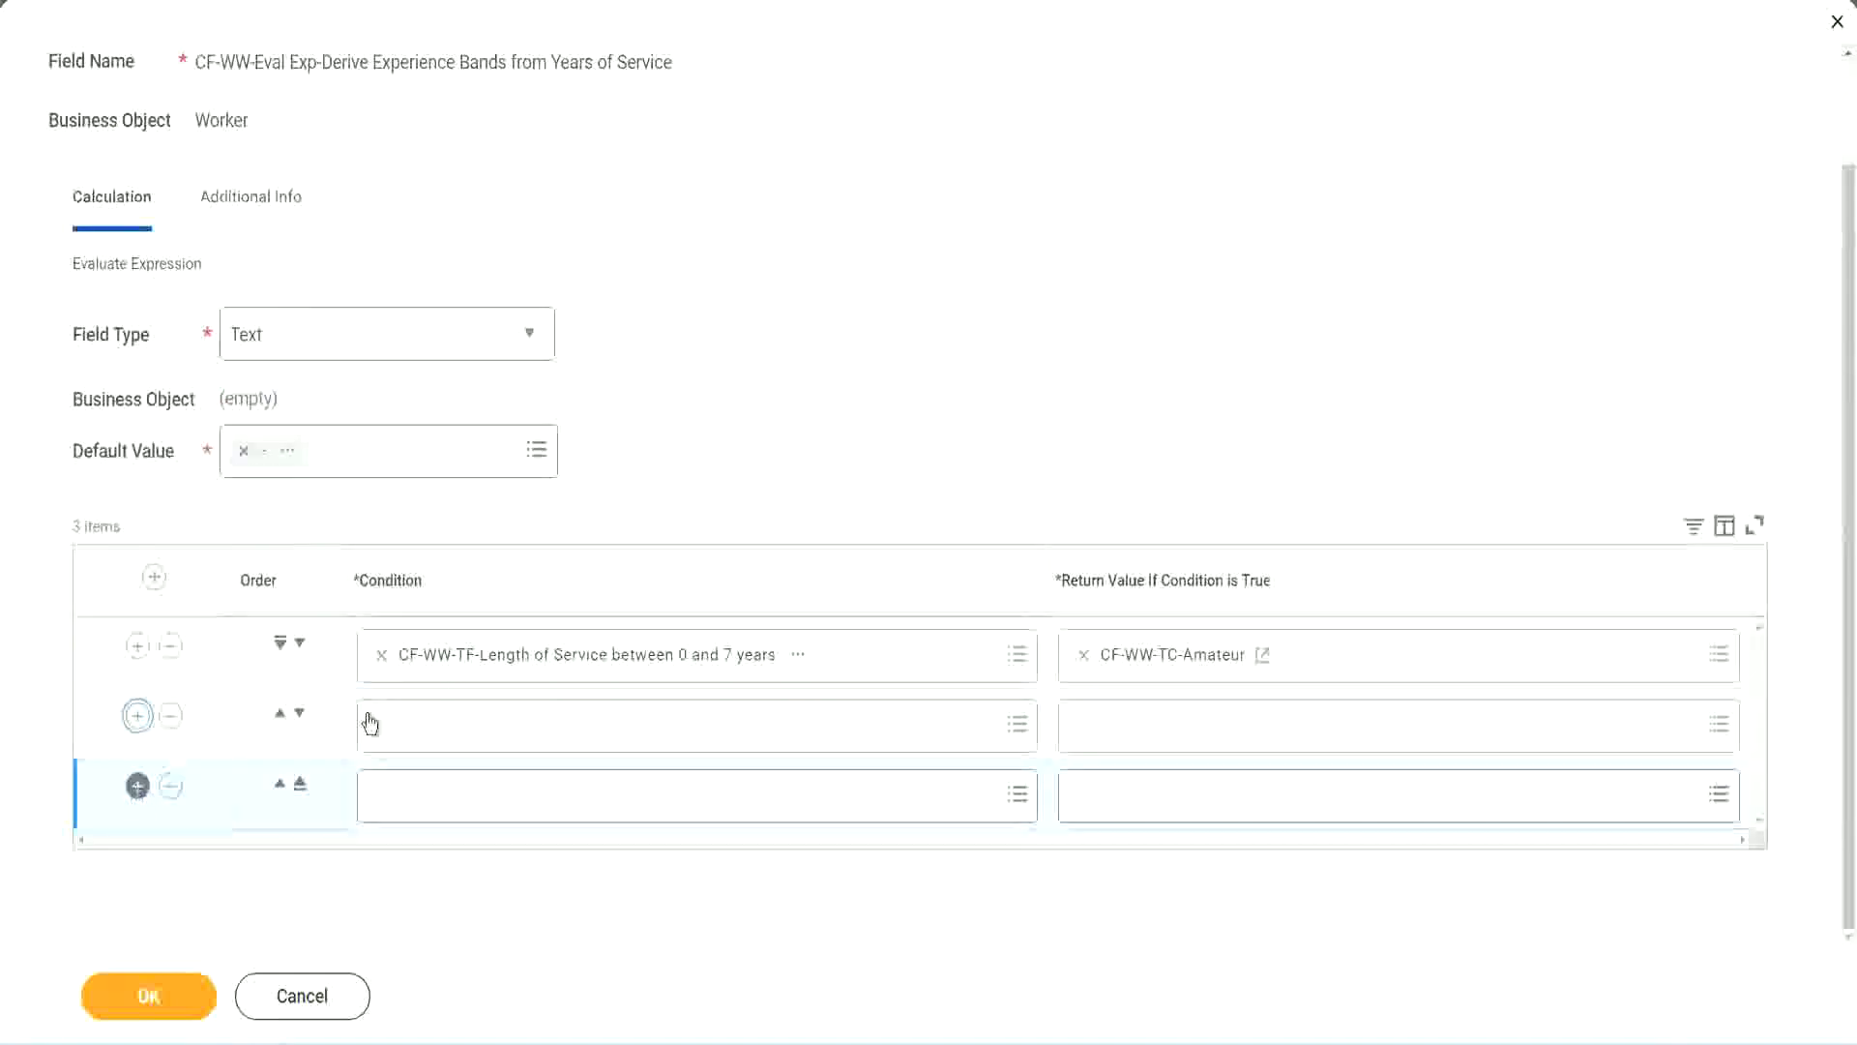
pyautogui.click(457, 728)
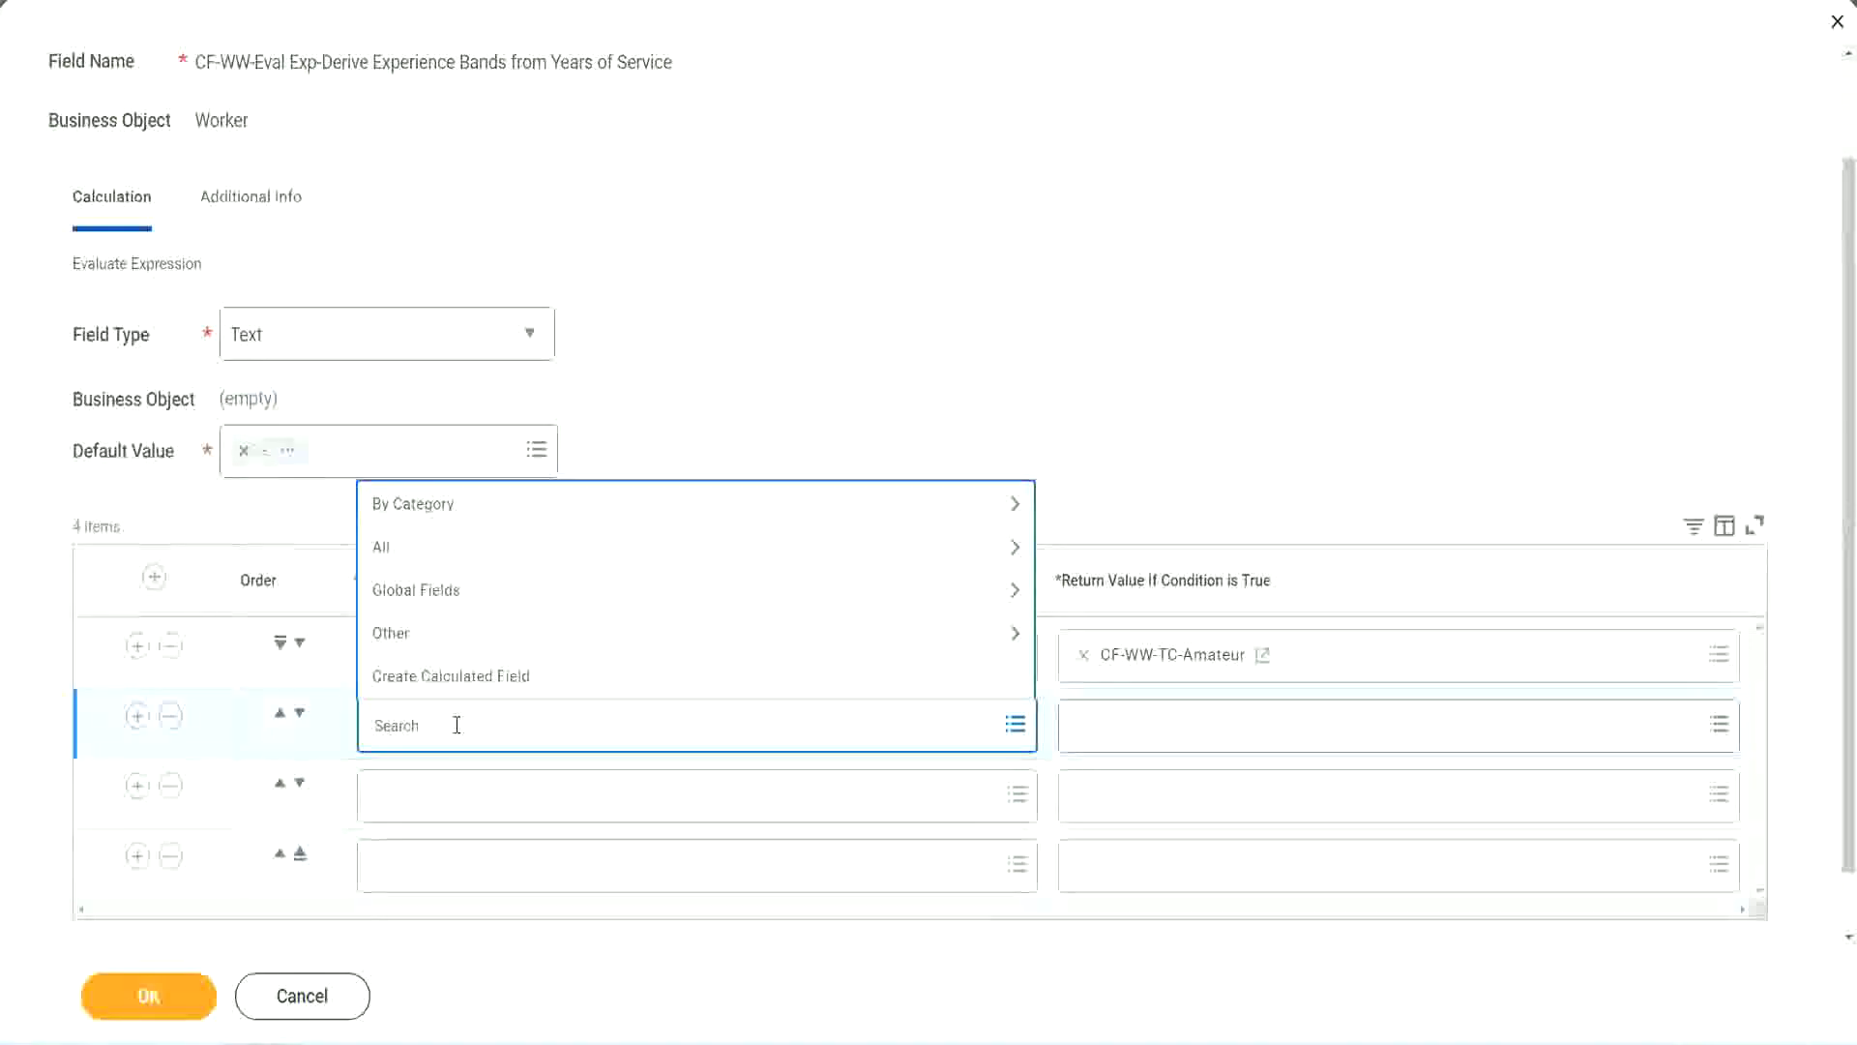
pyautogui.write('cf-ww')
pyautogui.write('-tt')
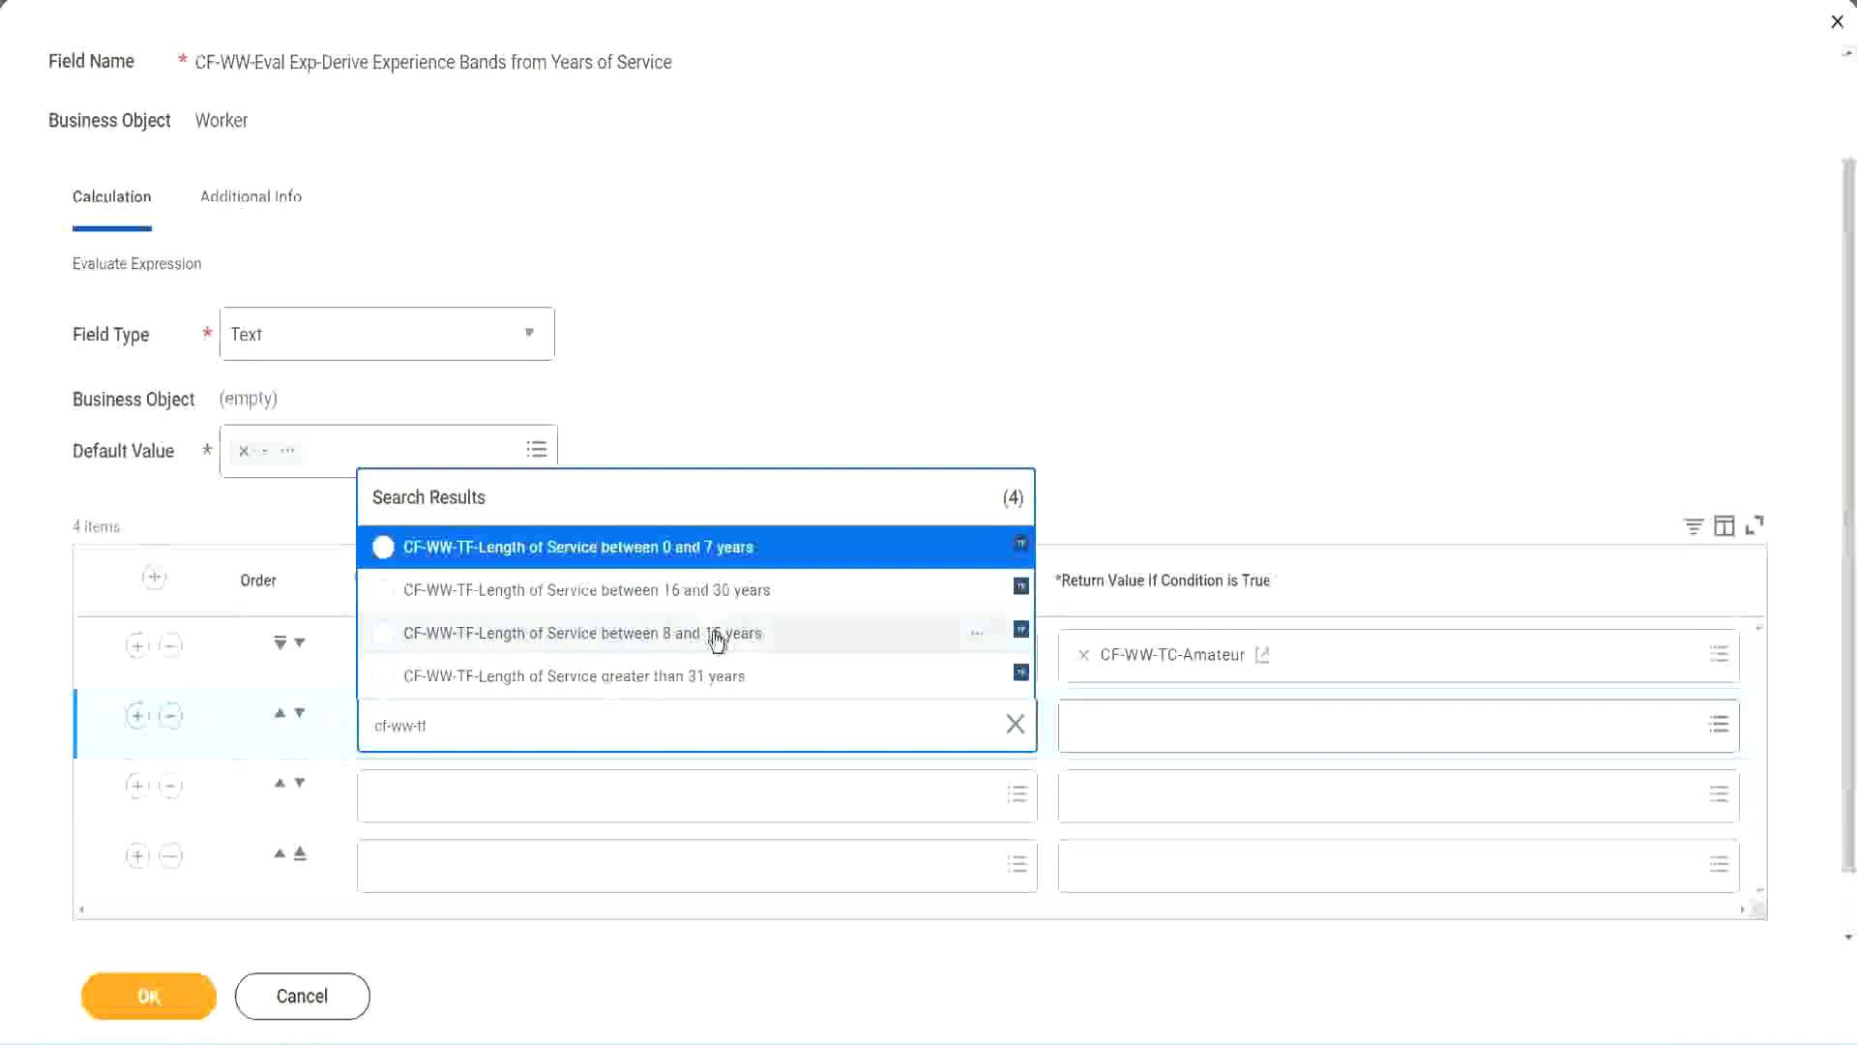
pyautogui.click(717, 638)
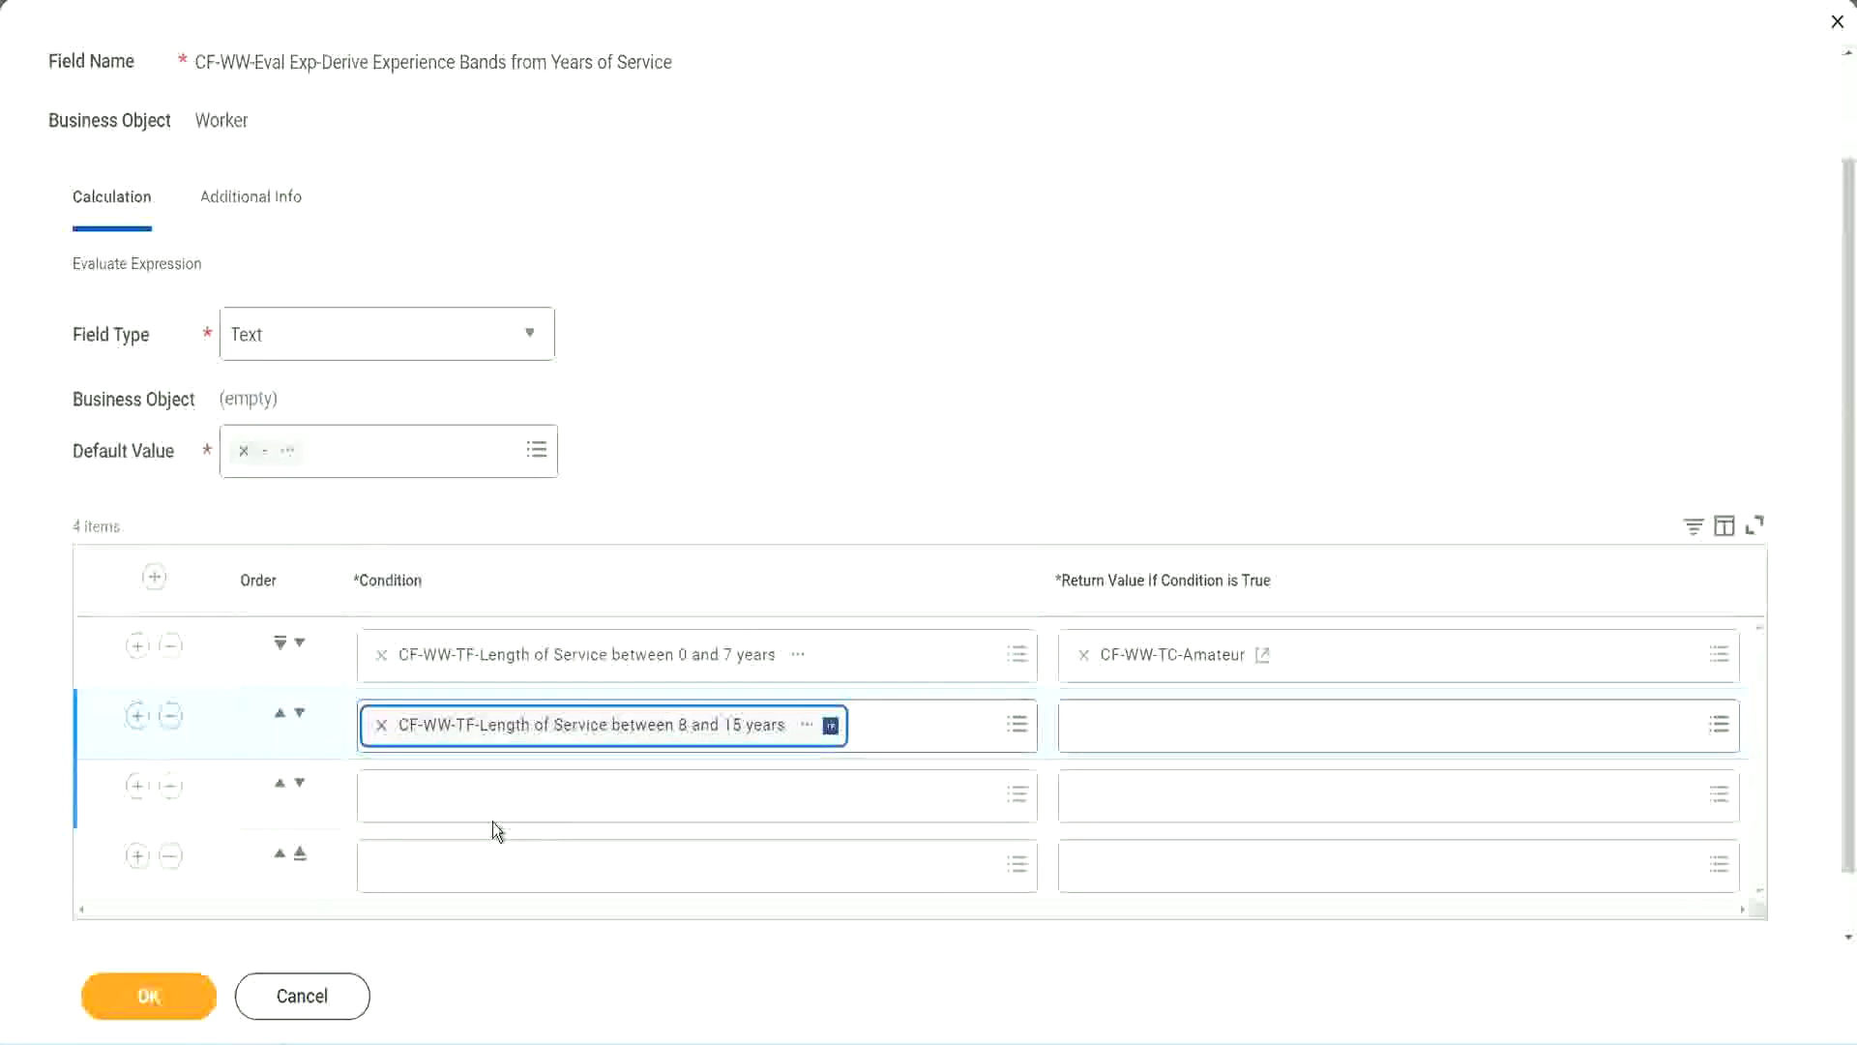
# - Set rows three and four to the 16–30 years and over-31-years service conditions
pyautogui.click(468, 791)
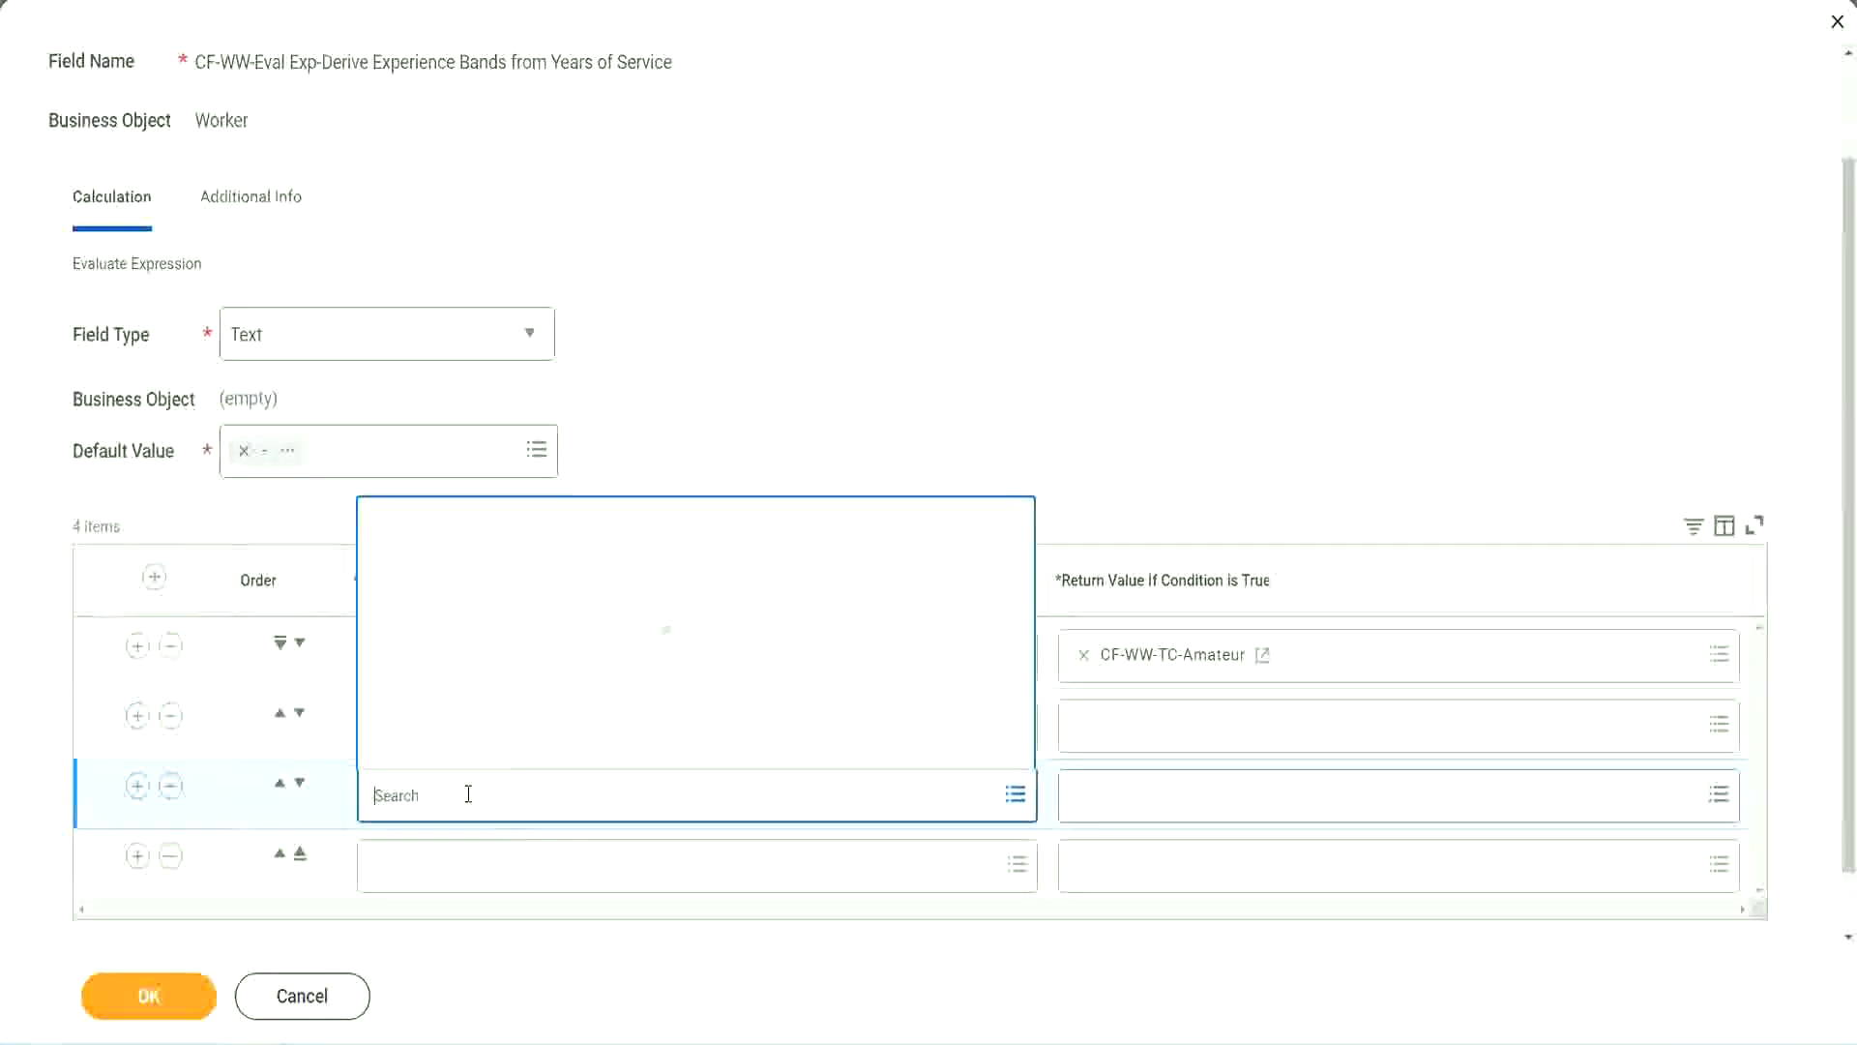
pyautogui.write('cf-ww')
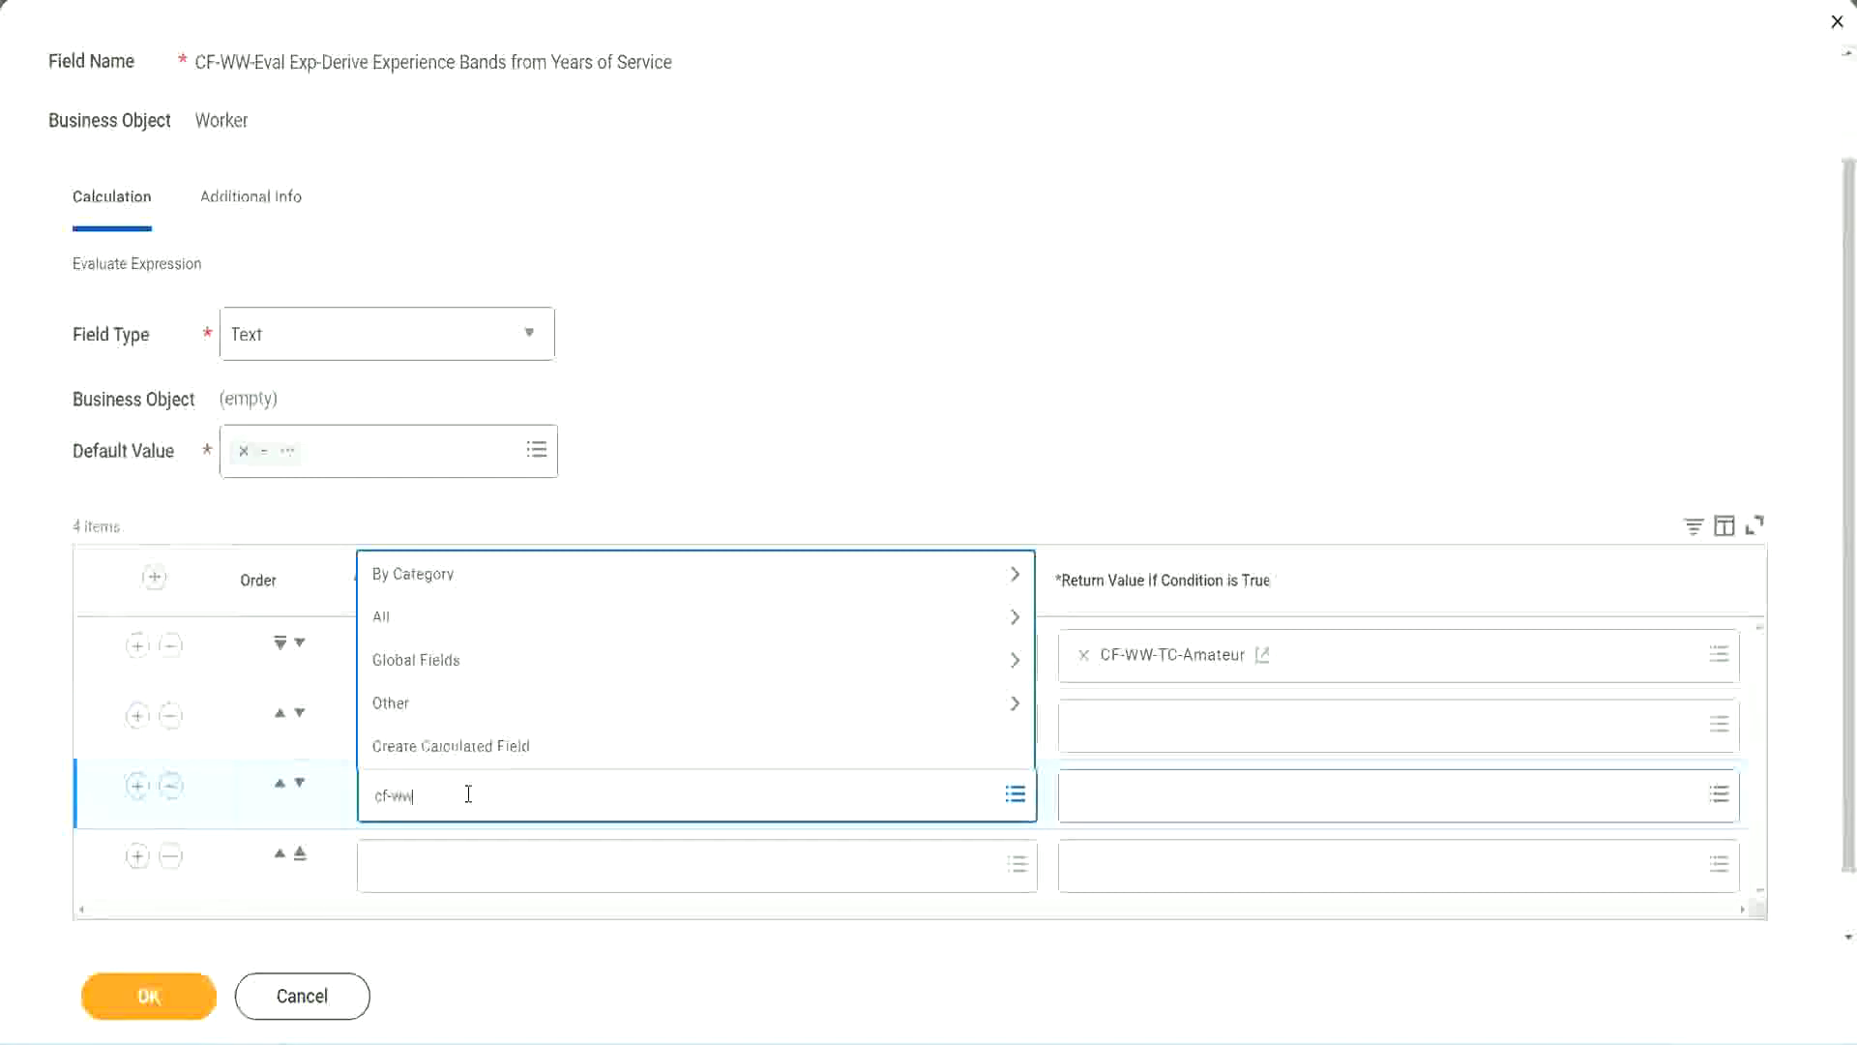
pyautogui.write('-tf')
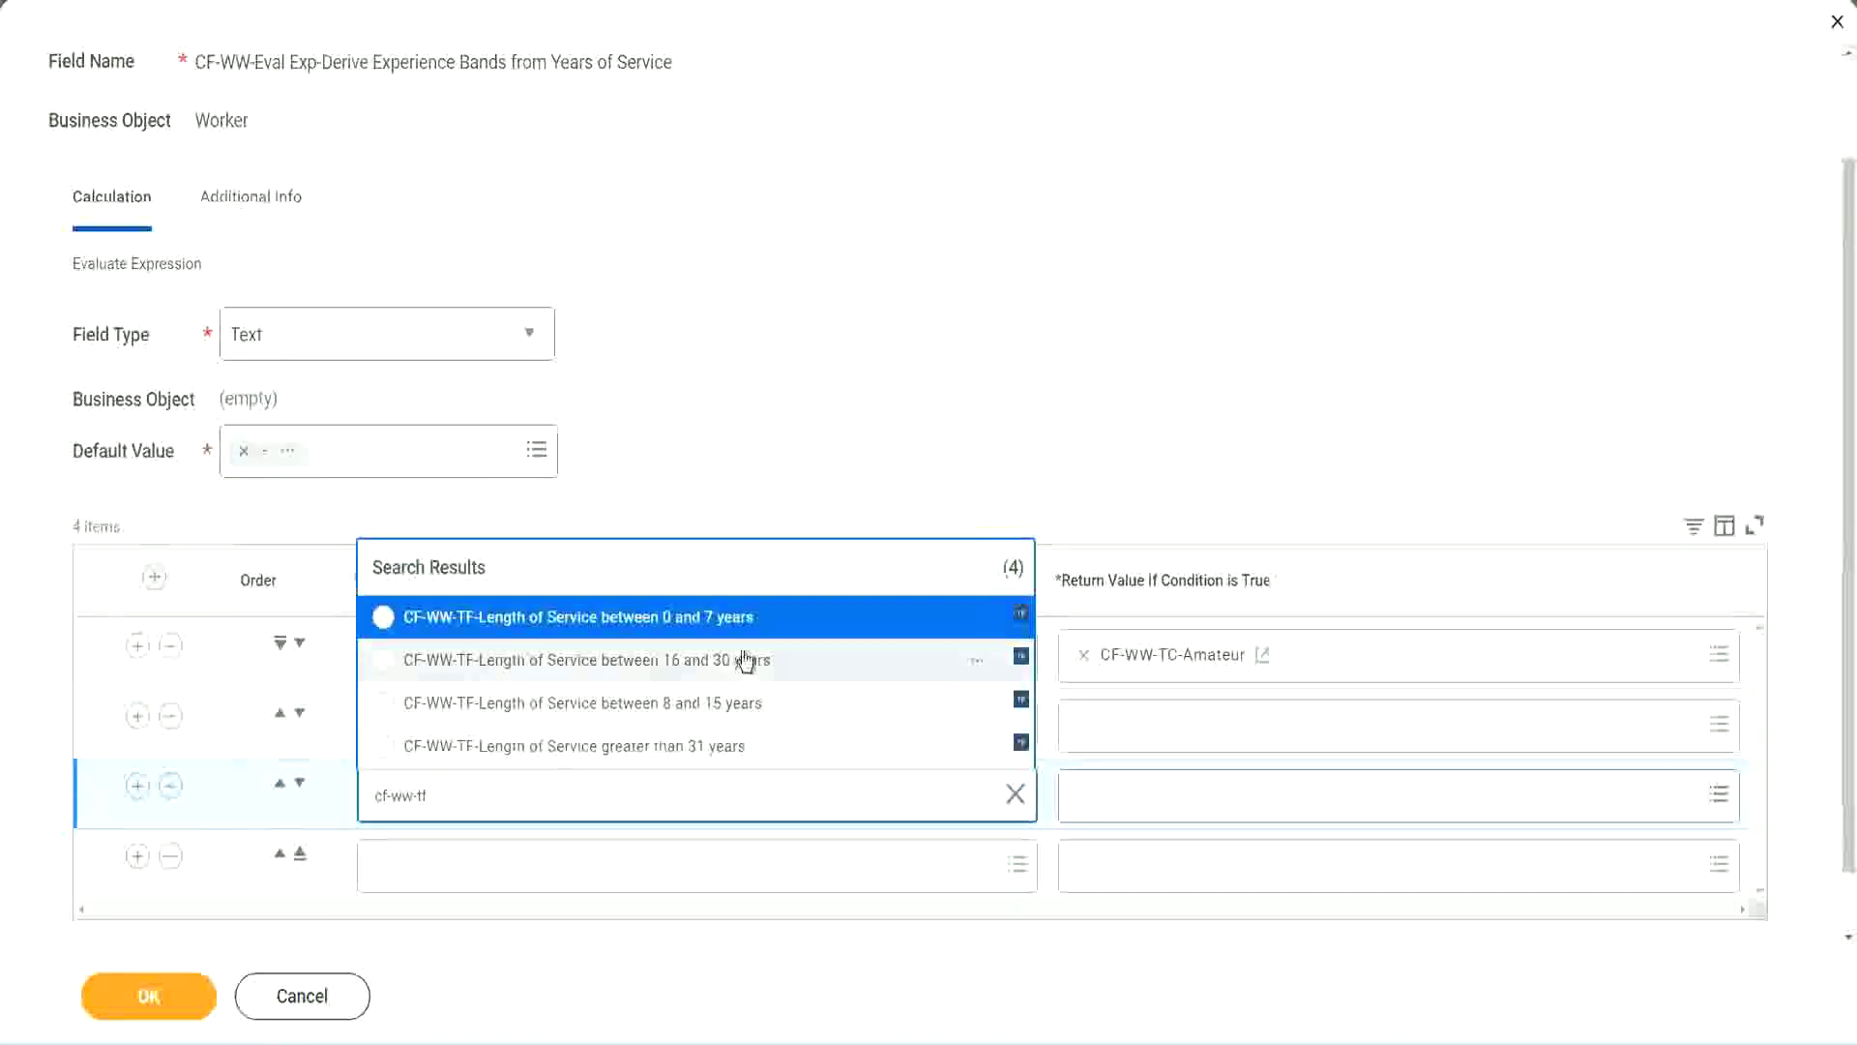
pyautogui.click(745, 661)
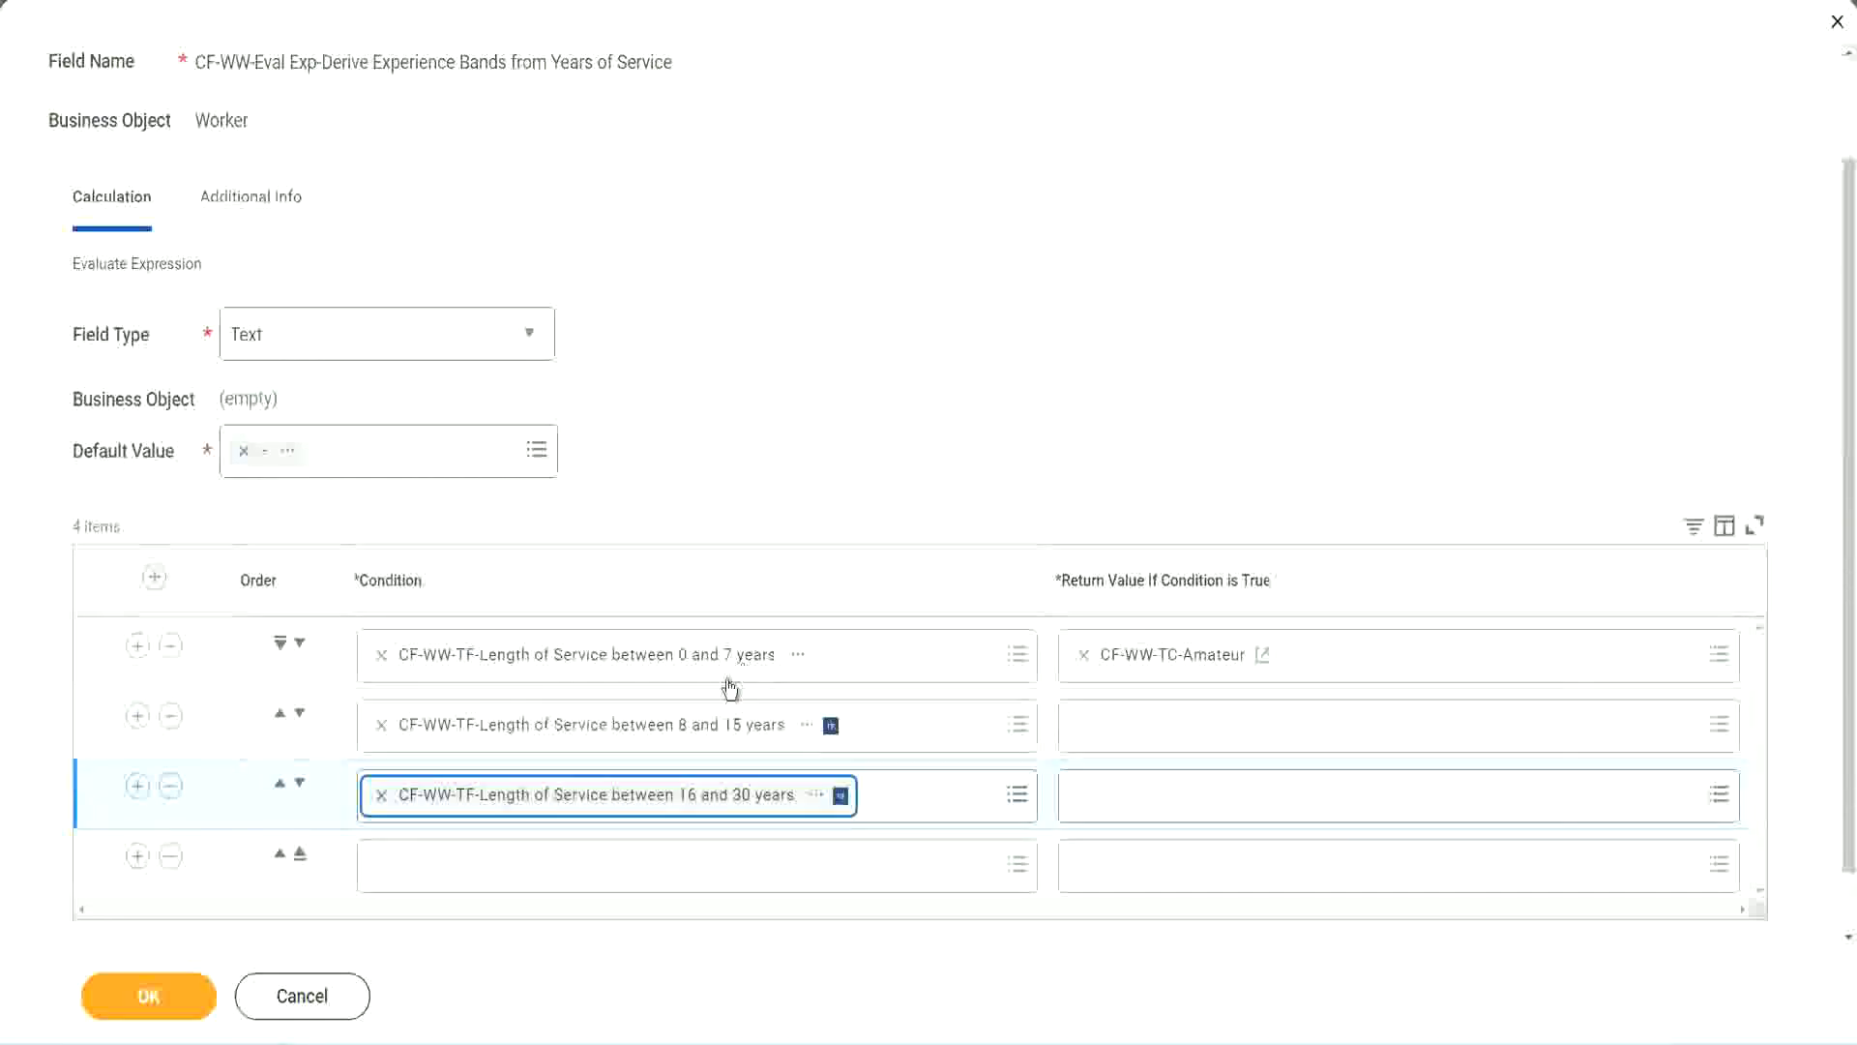
pyautogui.click(432, 887)
pyautogui.write('cf-ww')
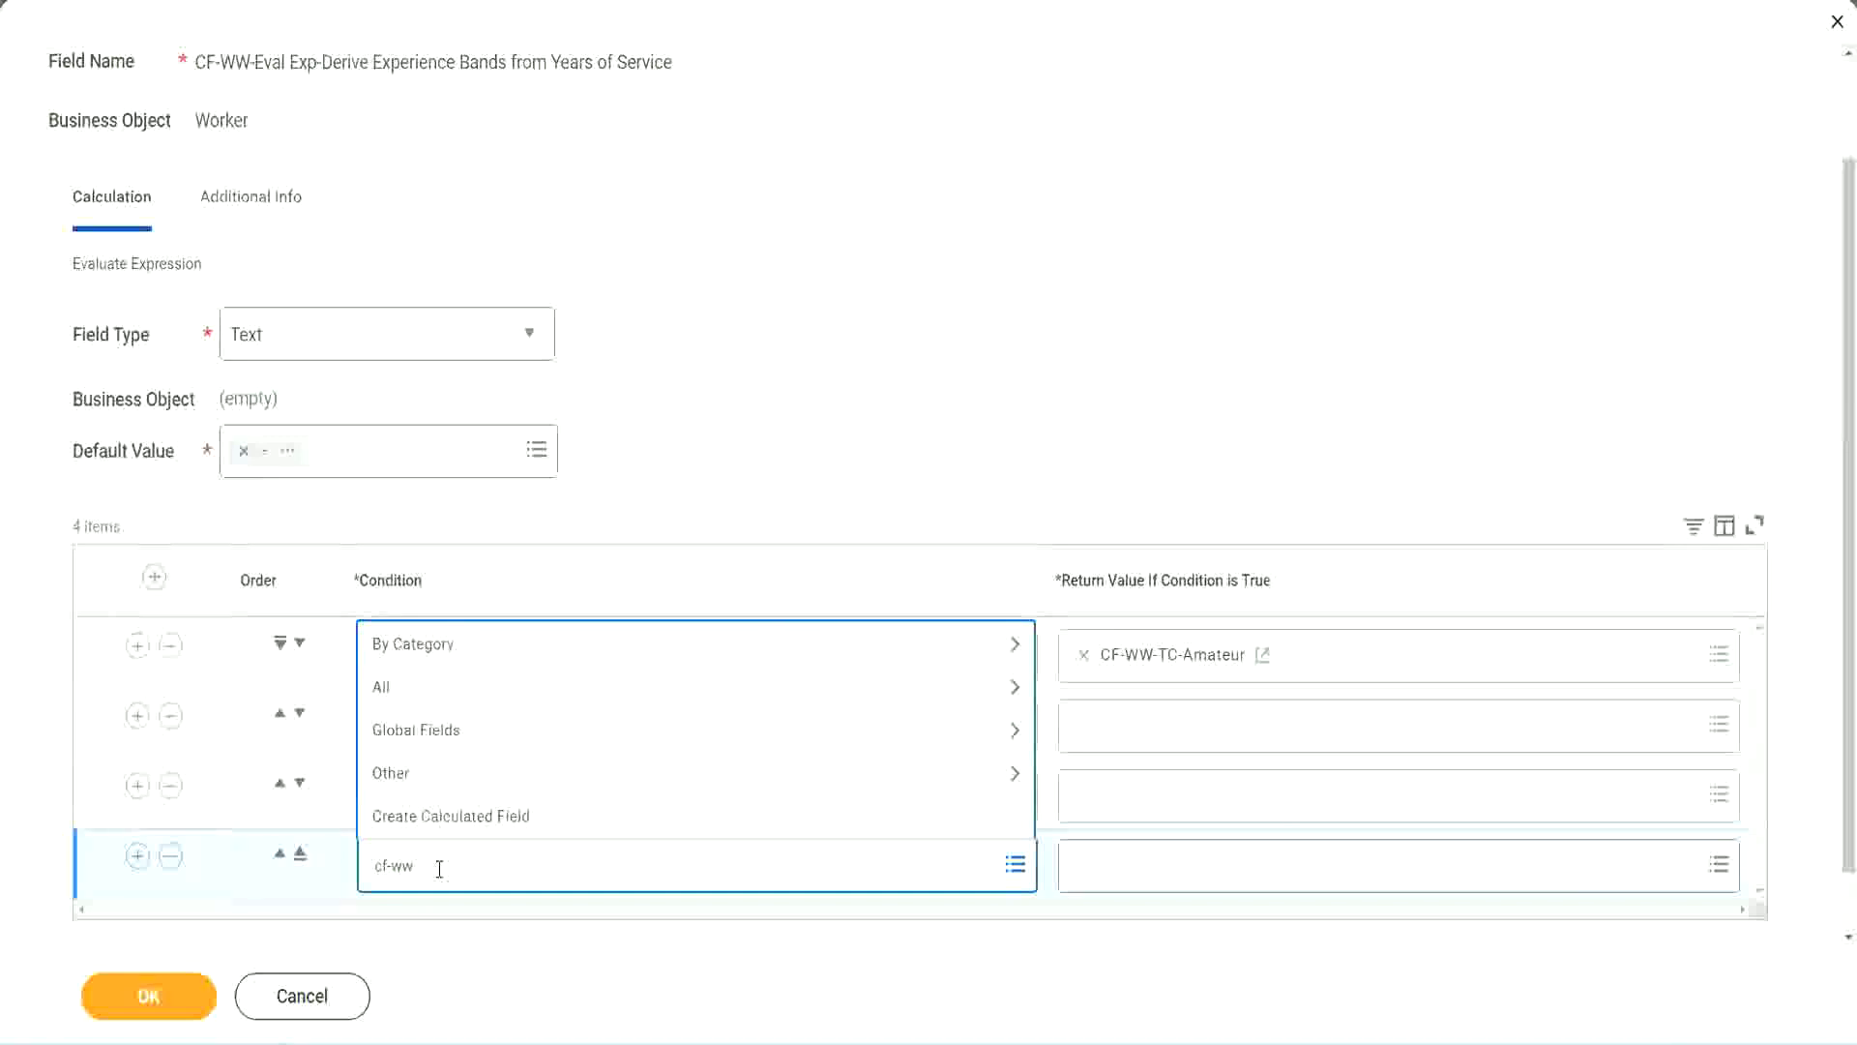
pyautogui.write(' tf 31')
pyautogui.press('Return')
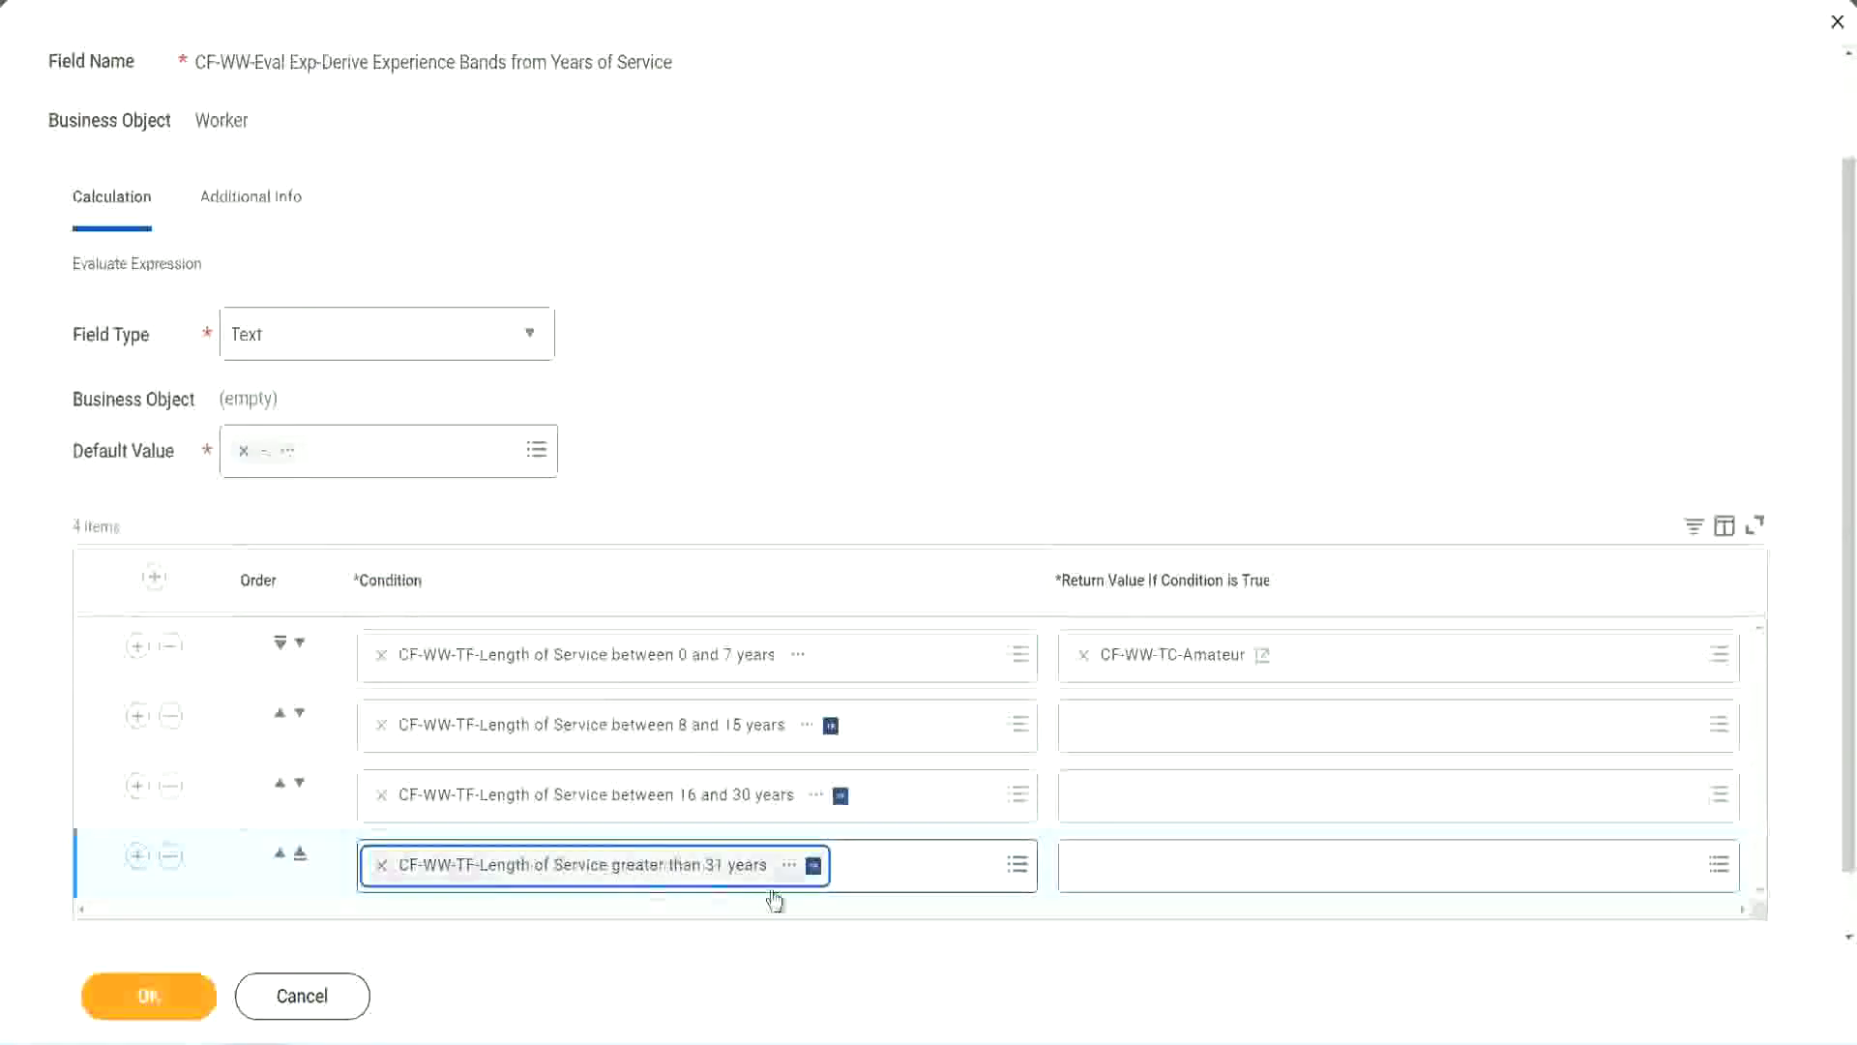
pyautogui.click(775, 899)
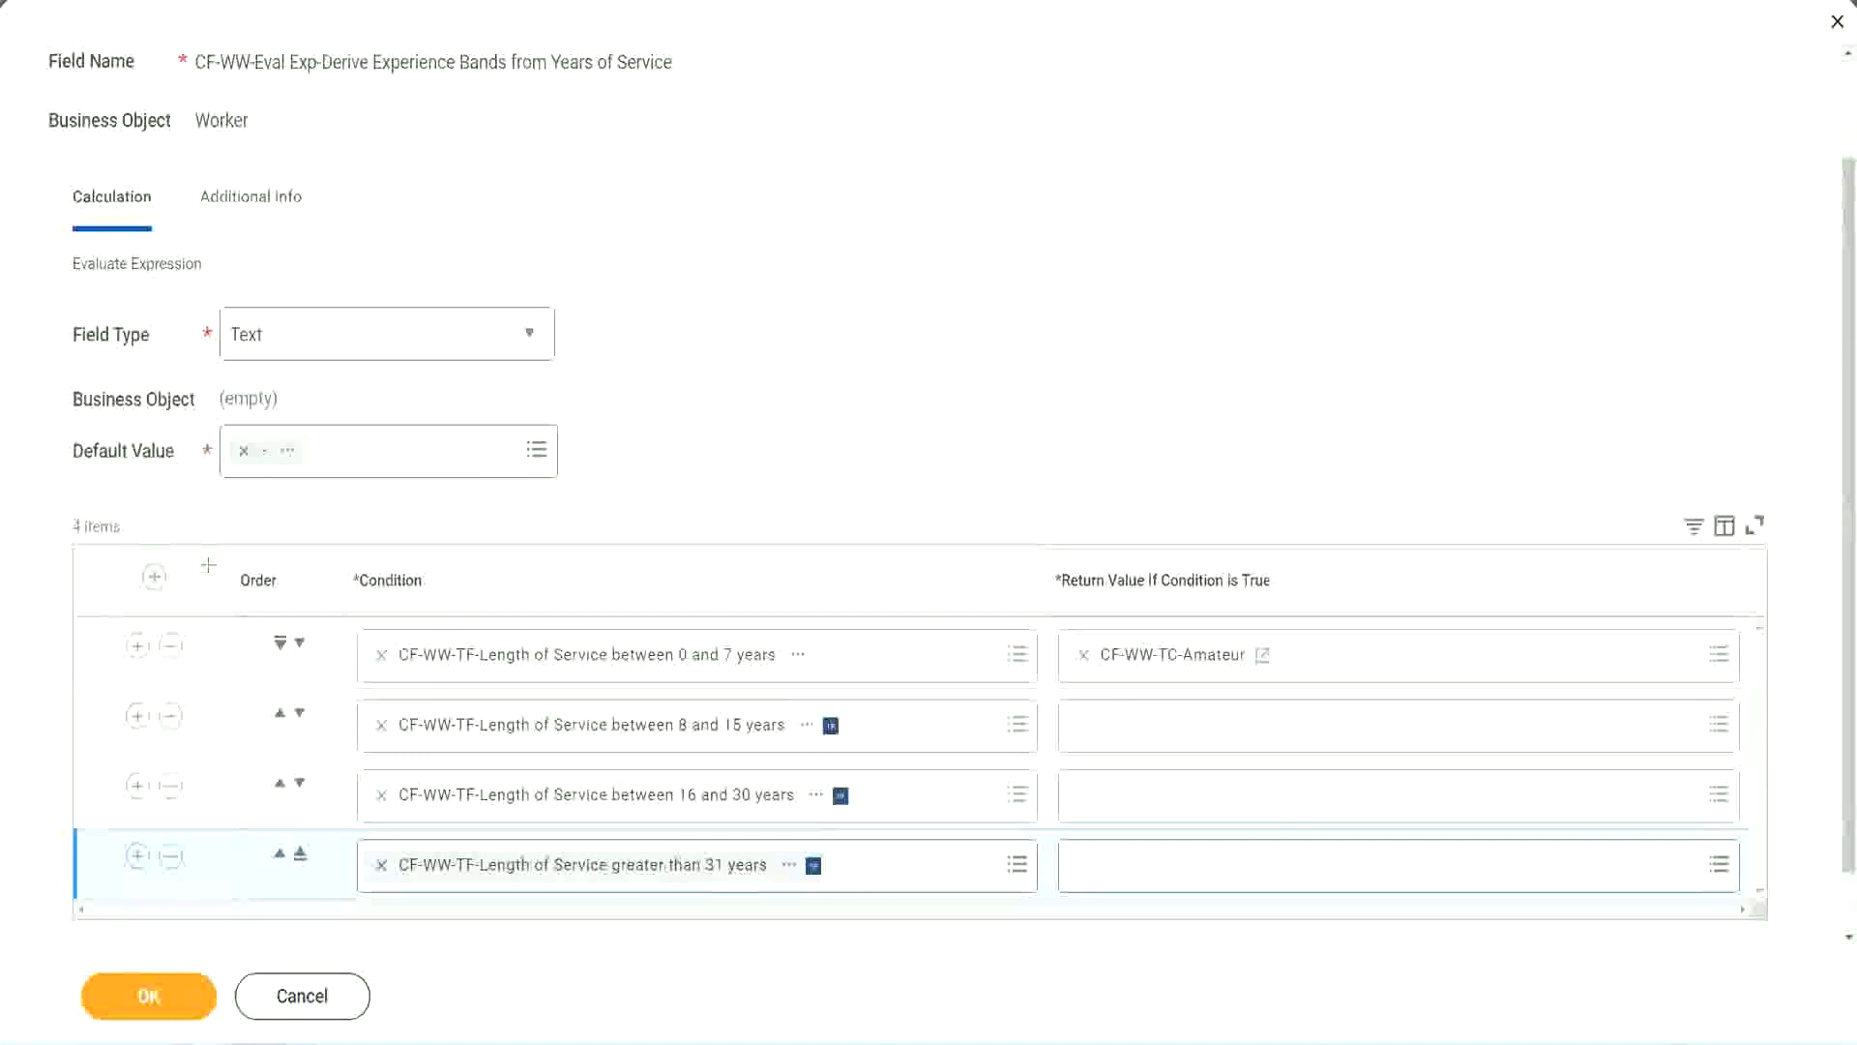
pyautogui.moveTo(209, 569); pyautogui.dragTo(206, 763)
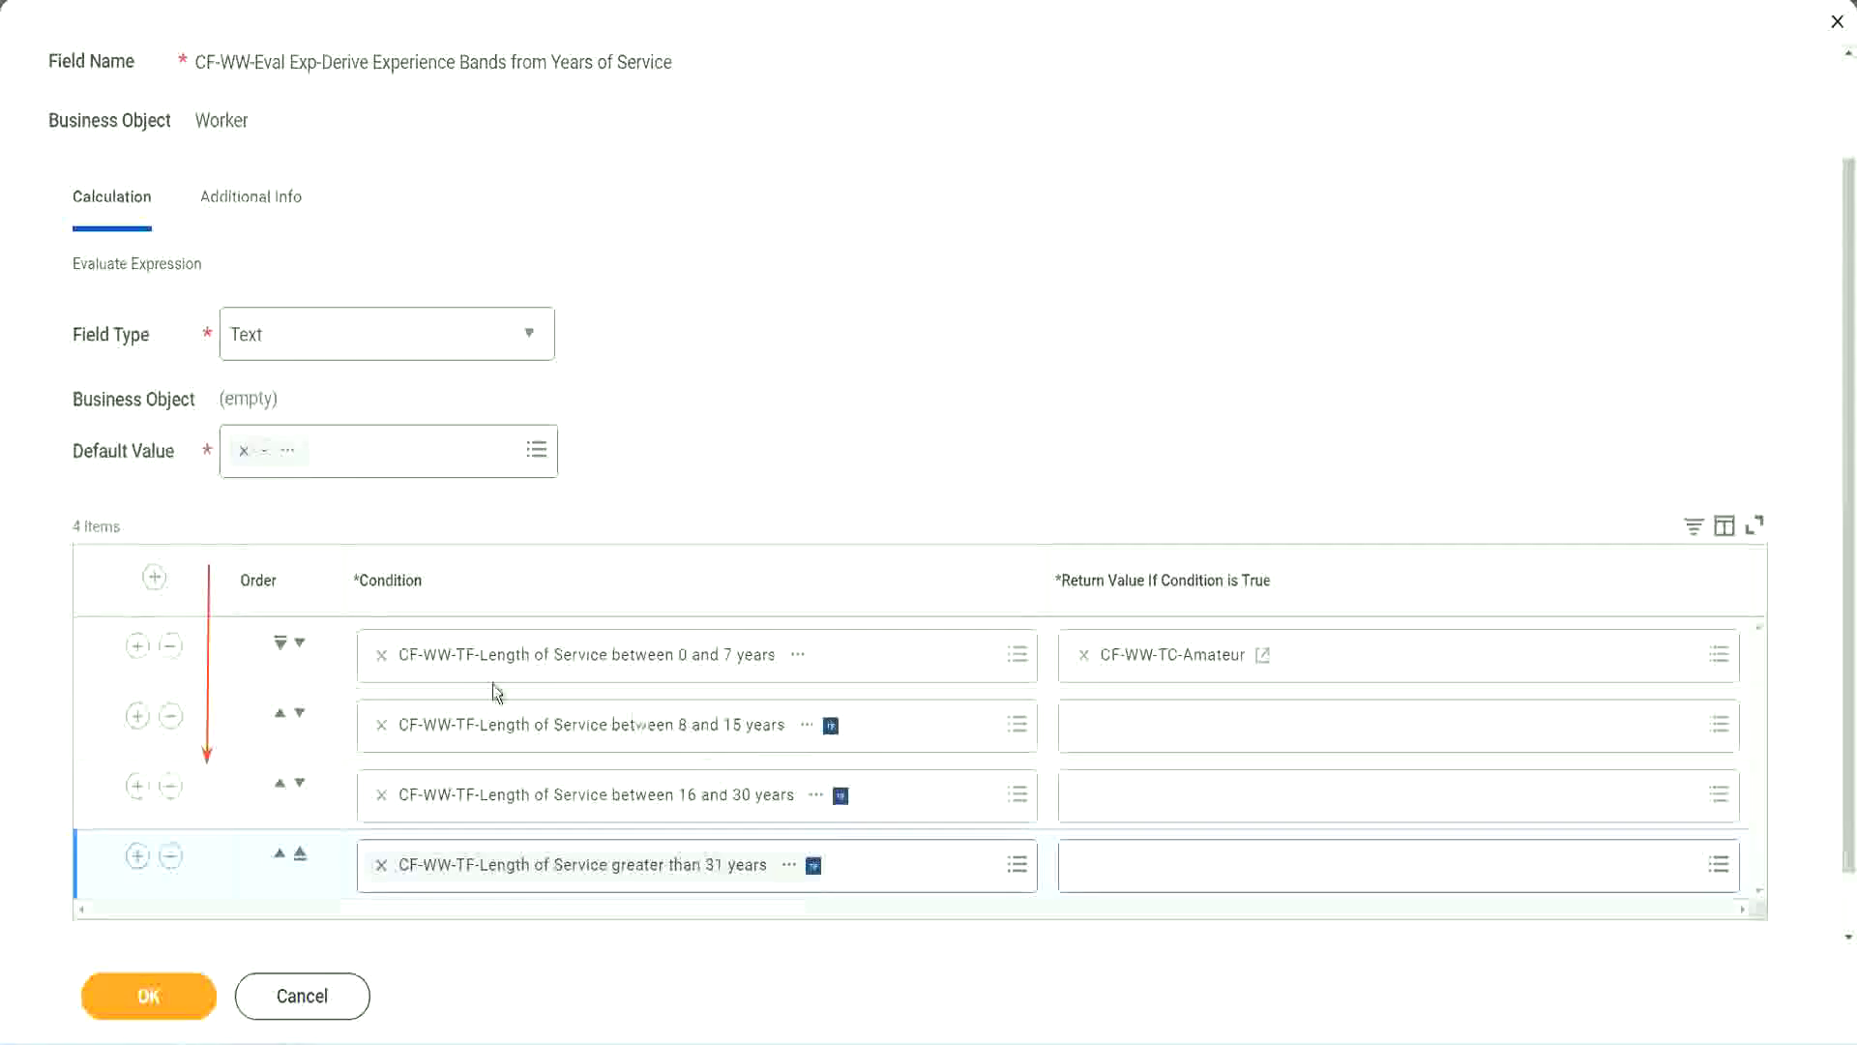
# - Move the 8–15 years row up and back down, keeping the 0–7 years row first
pyautogui.click(279, 716)
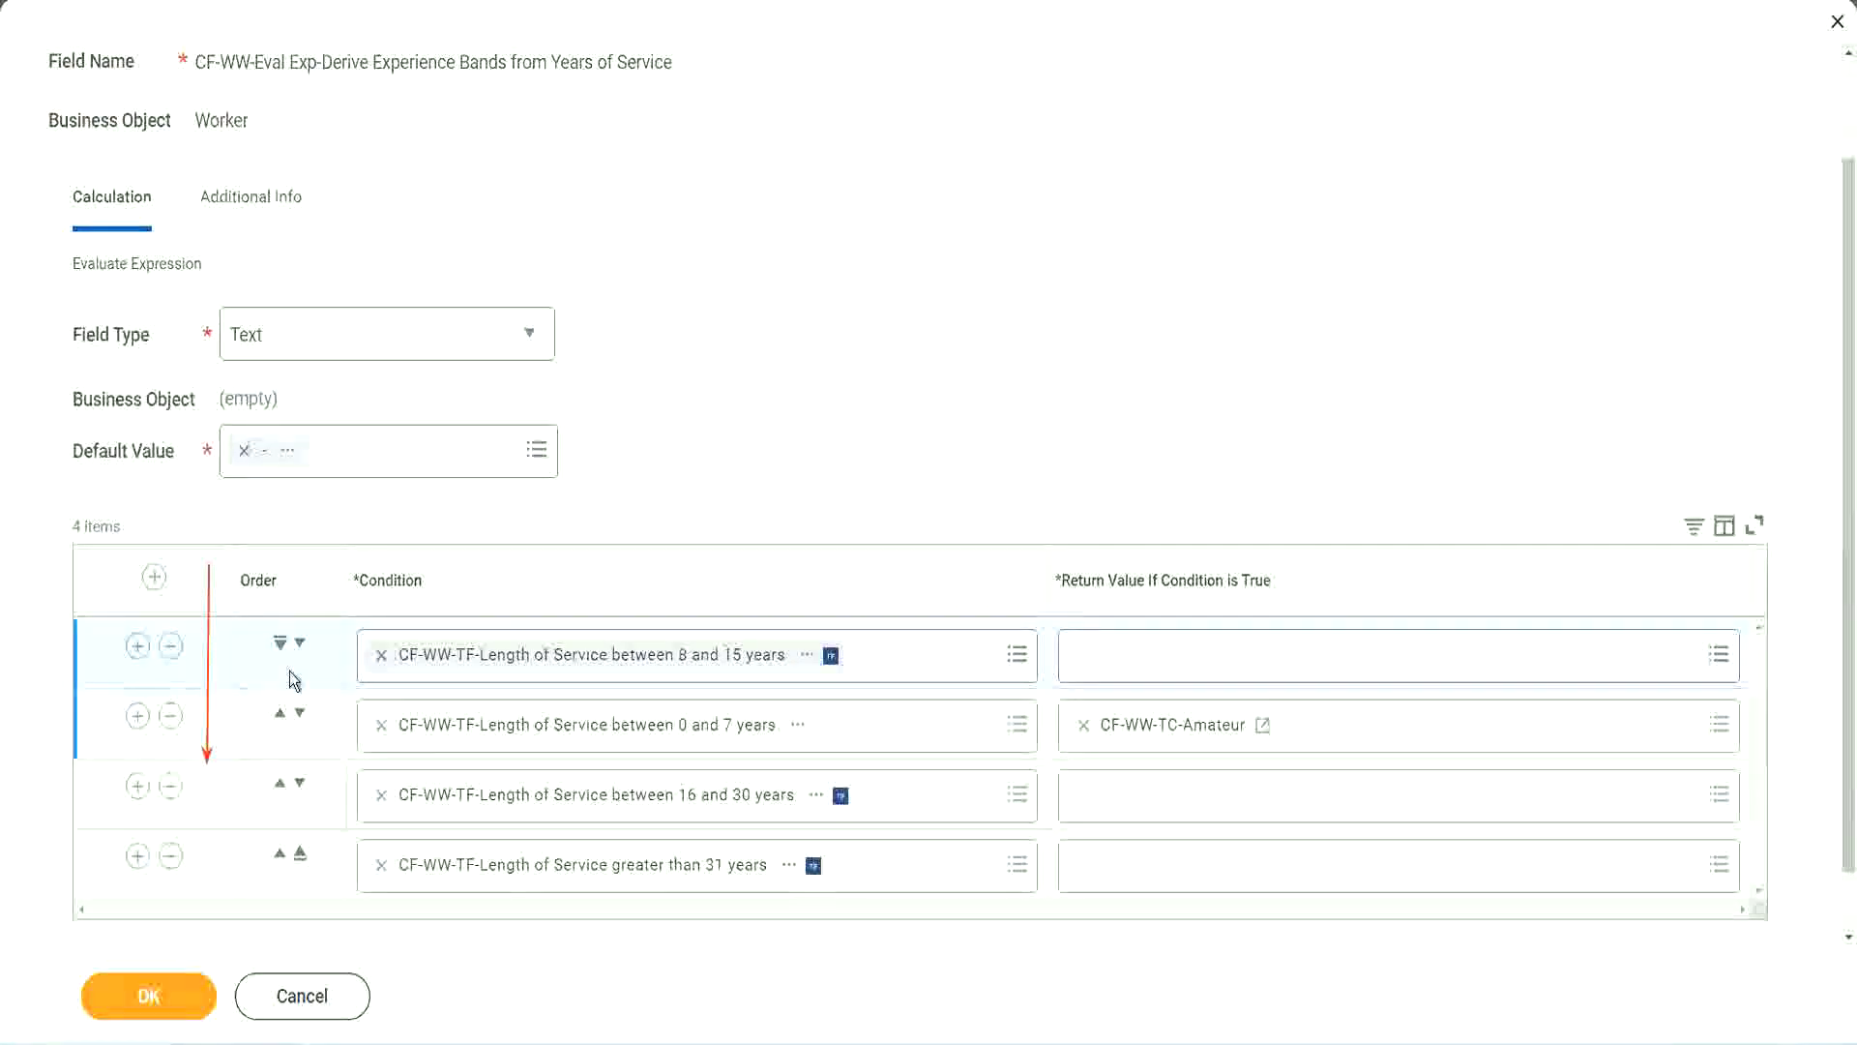
pyautogui.click(300, 644)
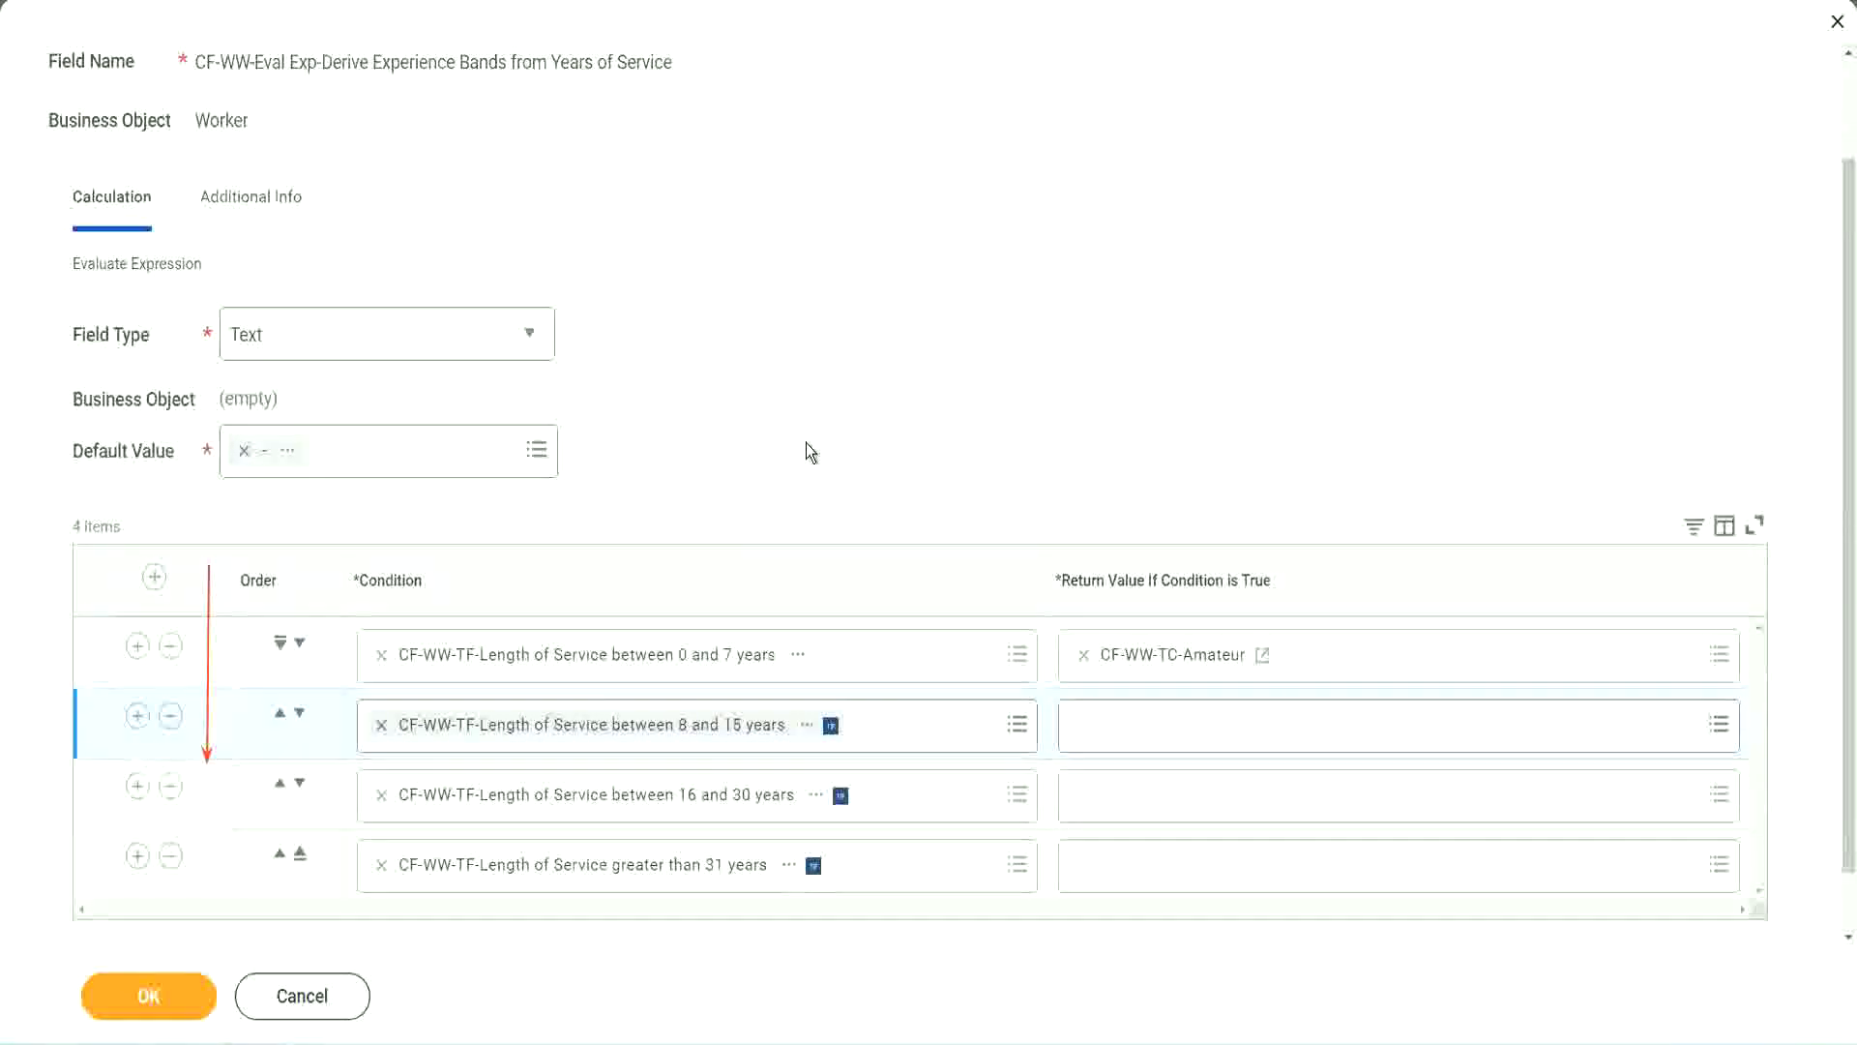
pyautogui.click(280, 713)
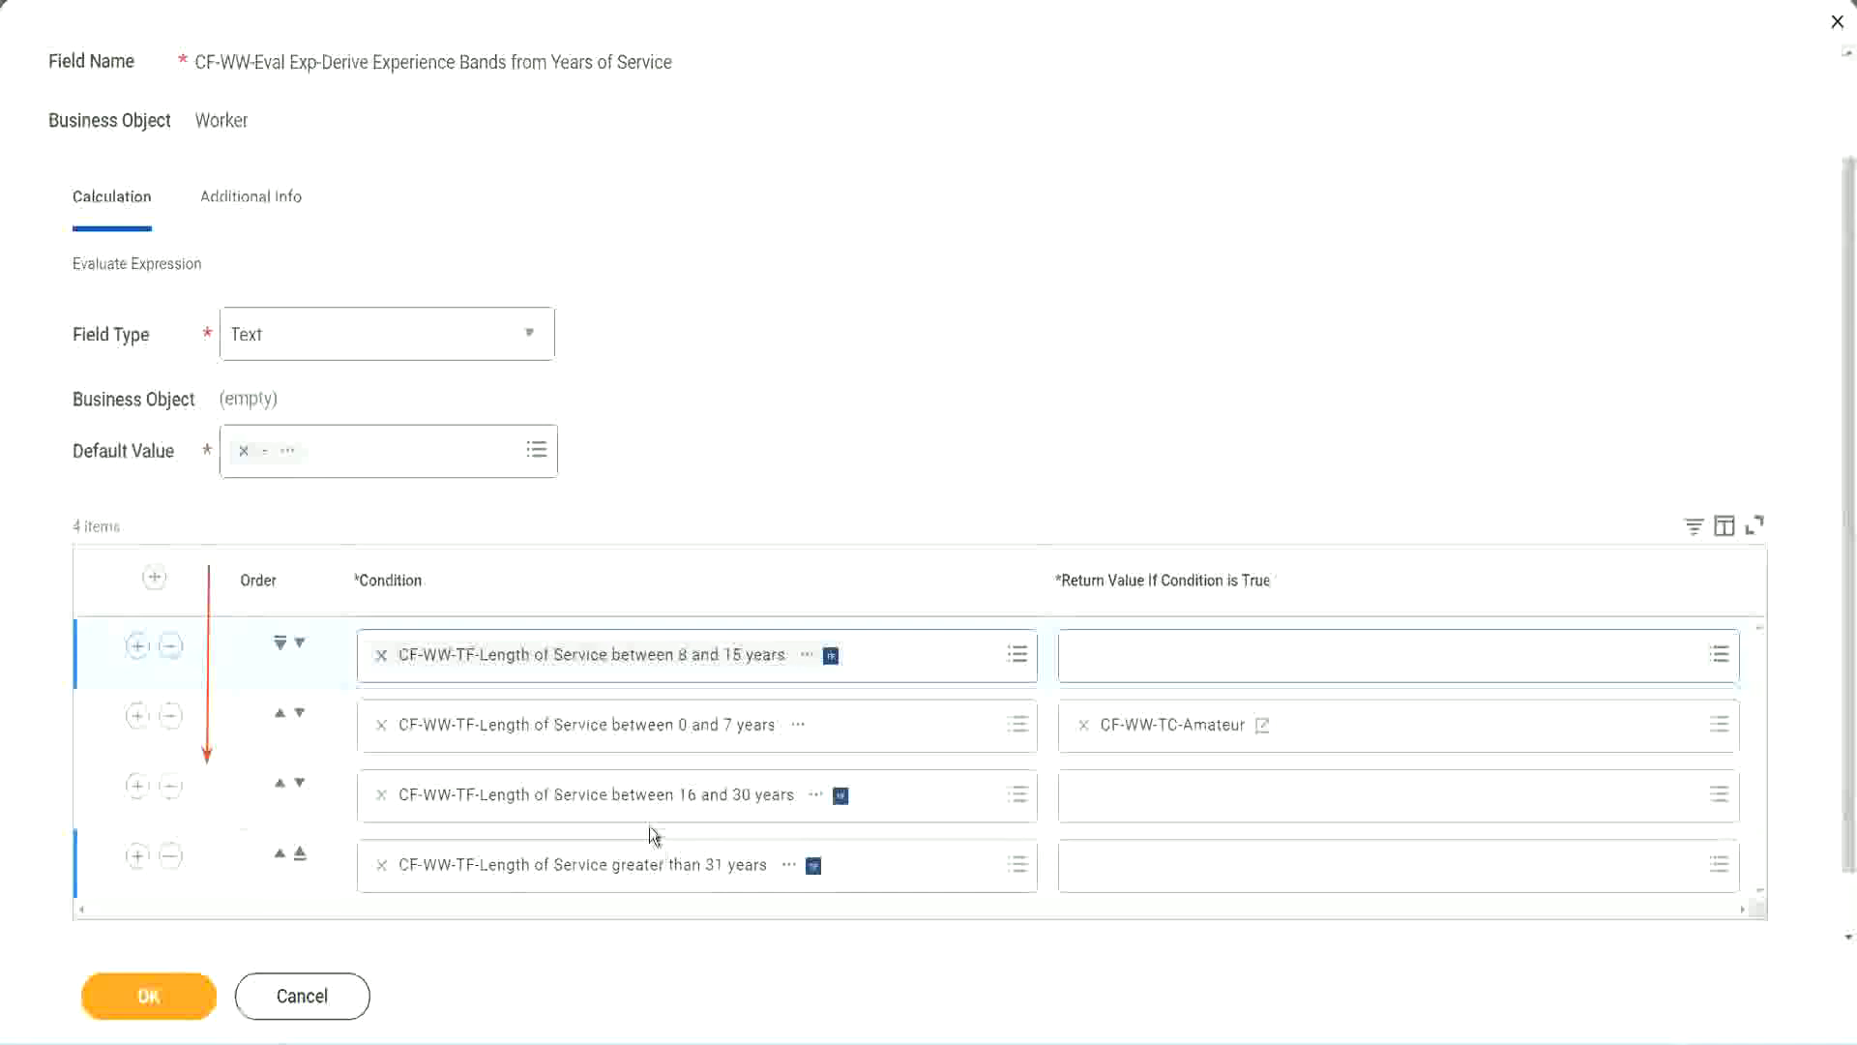
# - Copy the CF-WW-TC-Amateur name and bring up the second row's return value choices
pyautogui.rightClick(1176, 738)
pyautogui.click(1221, 834)
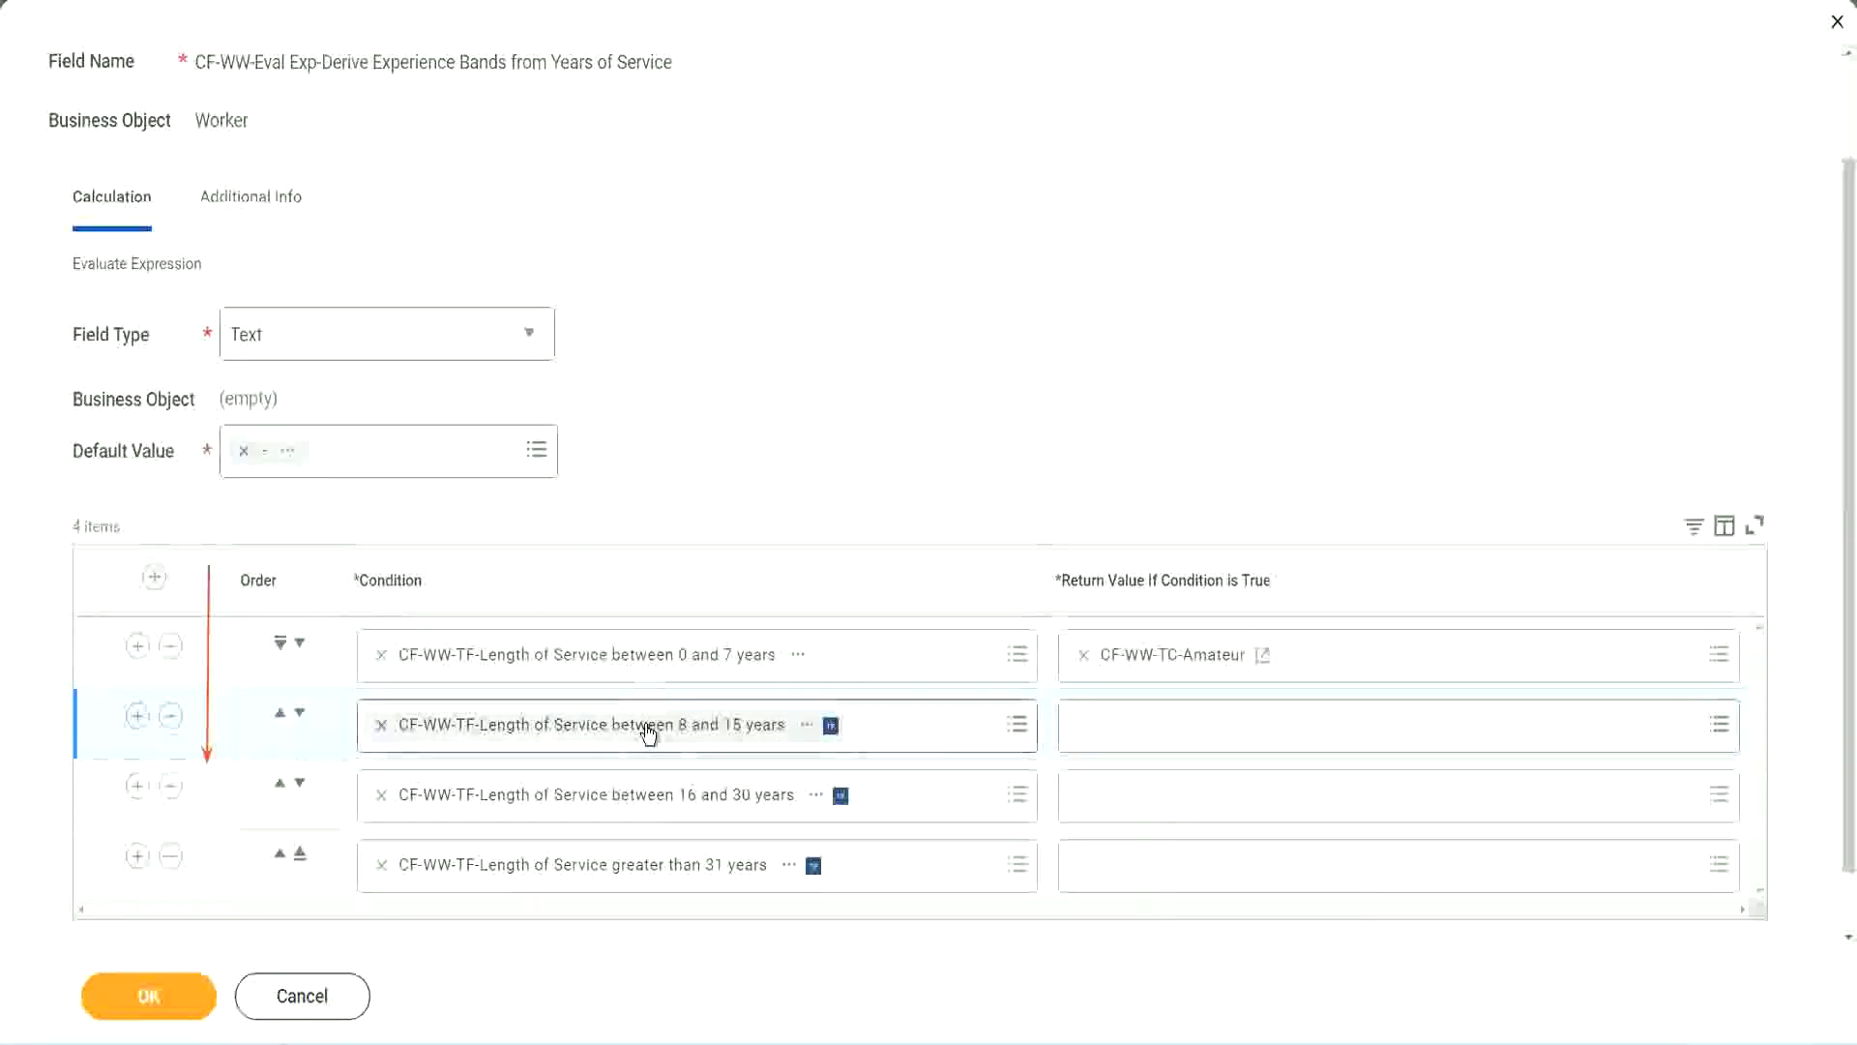
pyautogui.click(1081, 720)
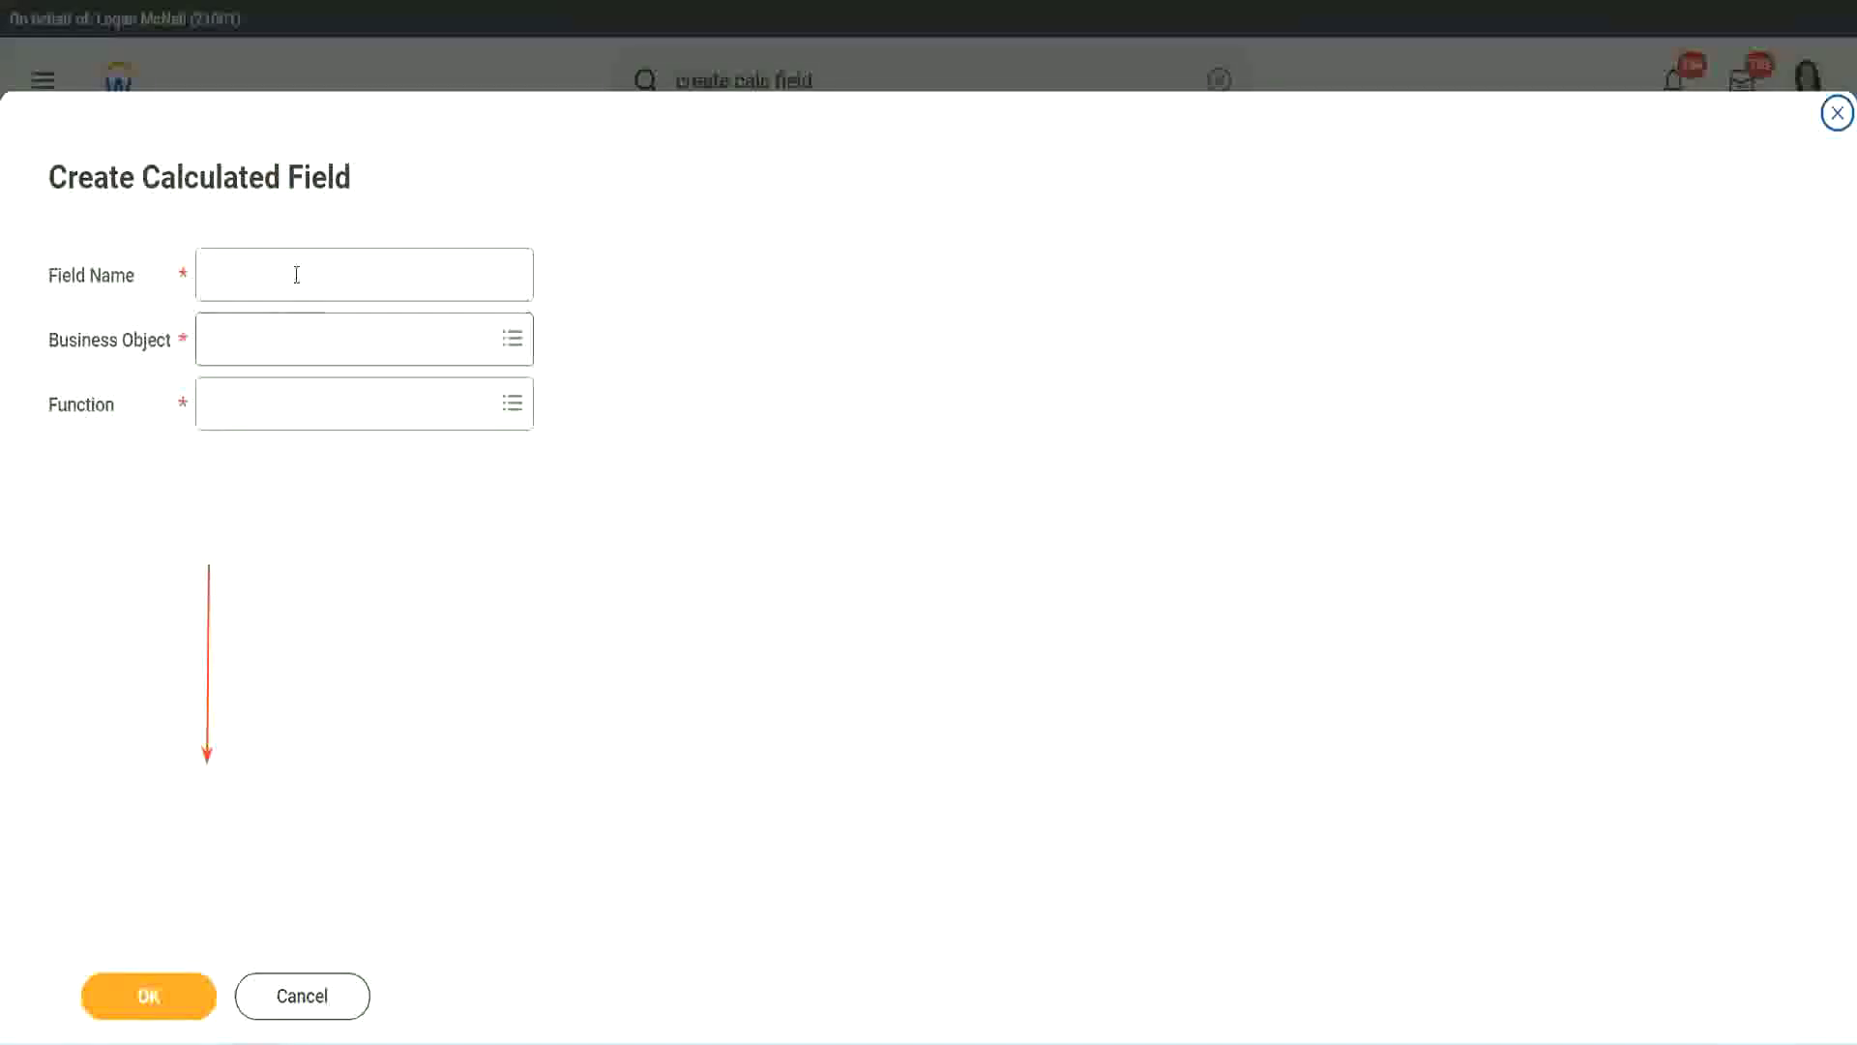
# - Create text constant CF-WW-TC-Experienced with value Experienced as the 8–15 years return value
pyautogui.click(295, 275)
pyautogui.hotkey('ctrl', 'v')
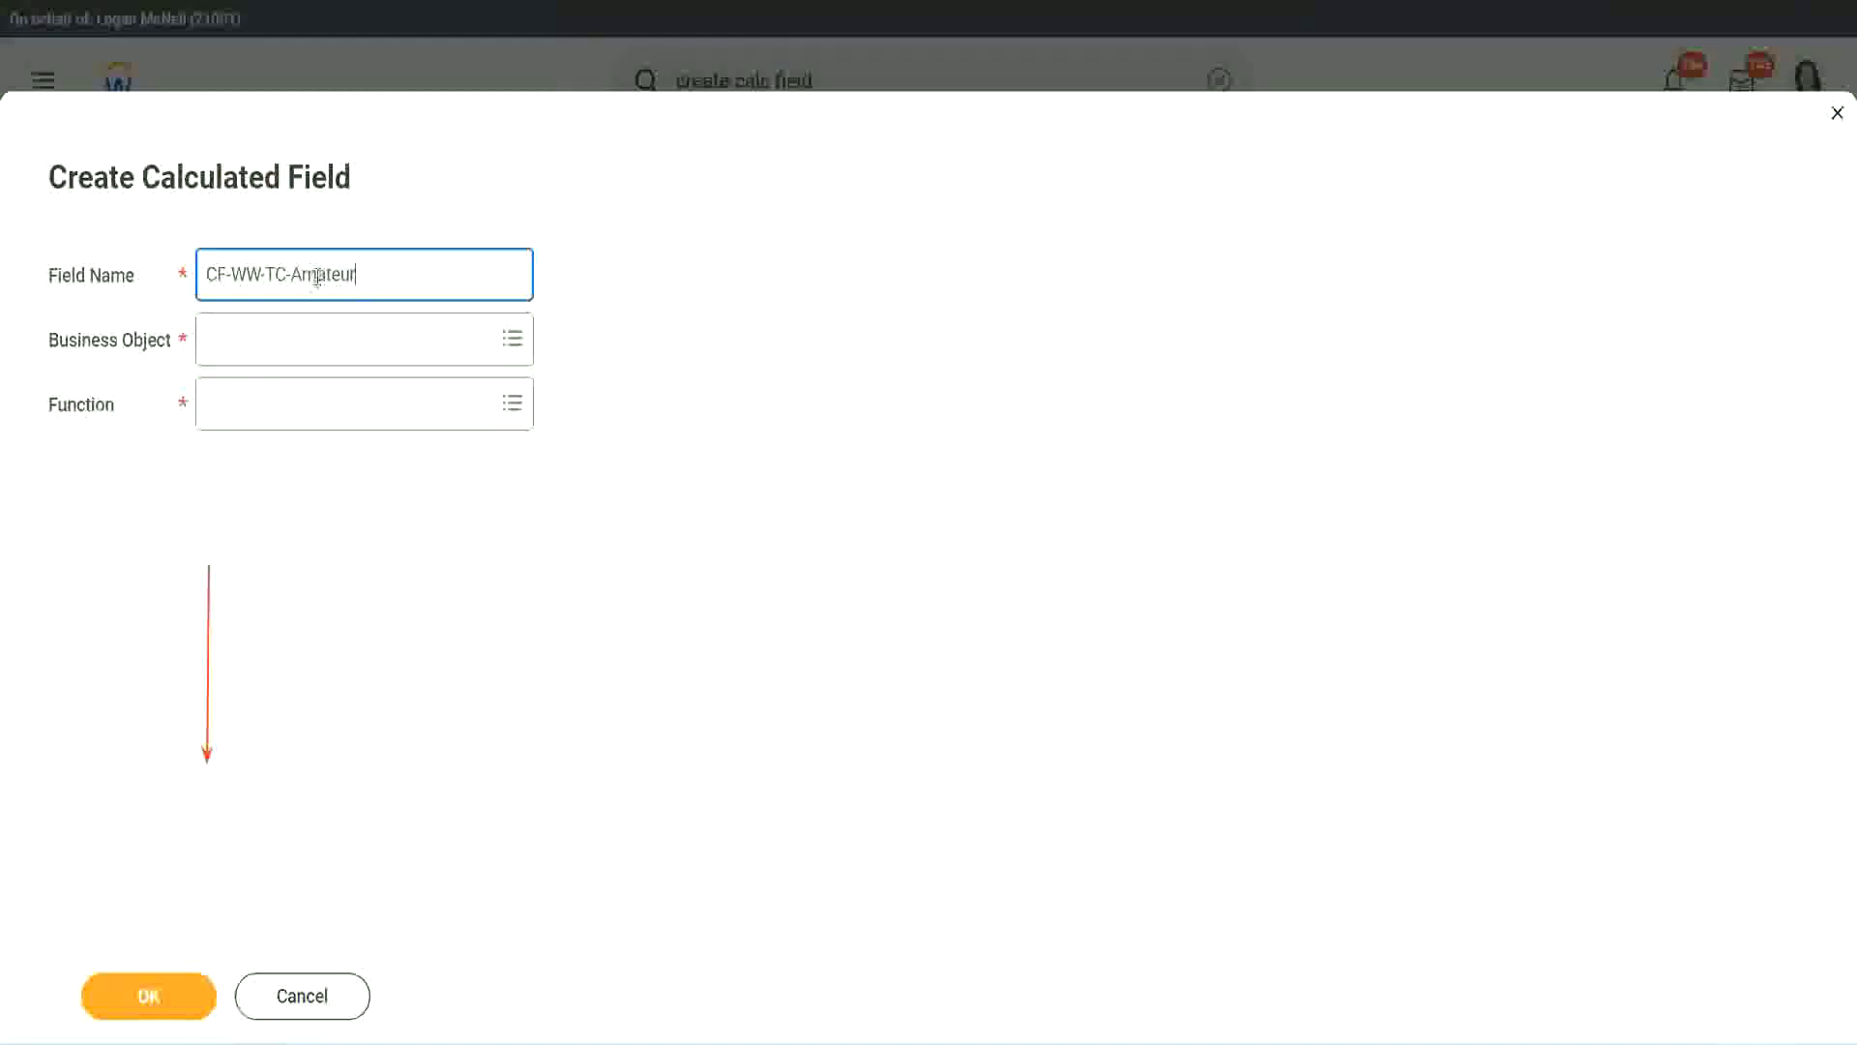
pyautogui.doubleClick(317, 275)
pyautogui.write('Experienced')
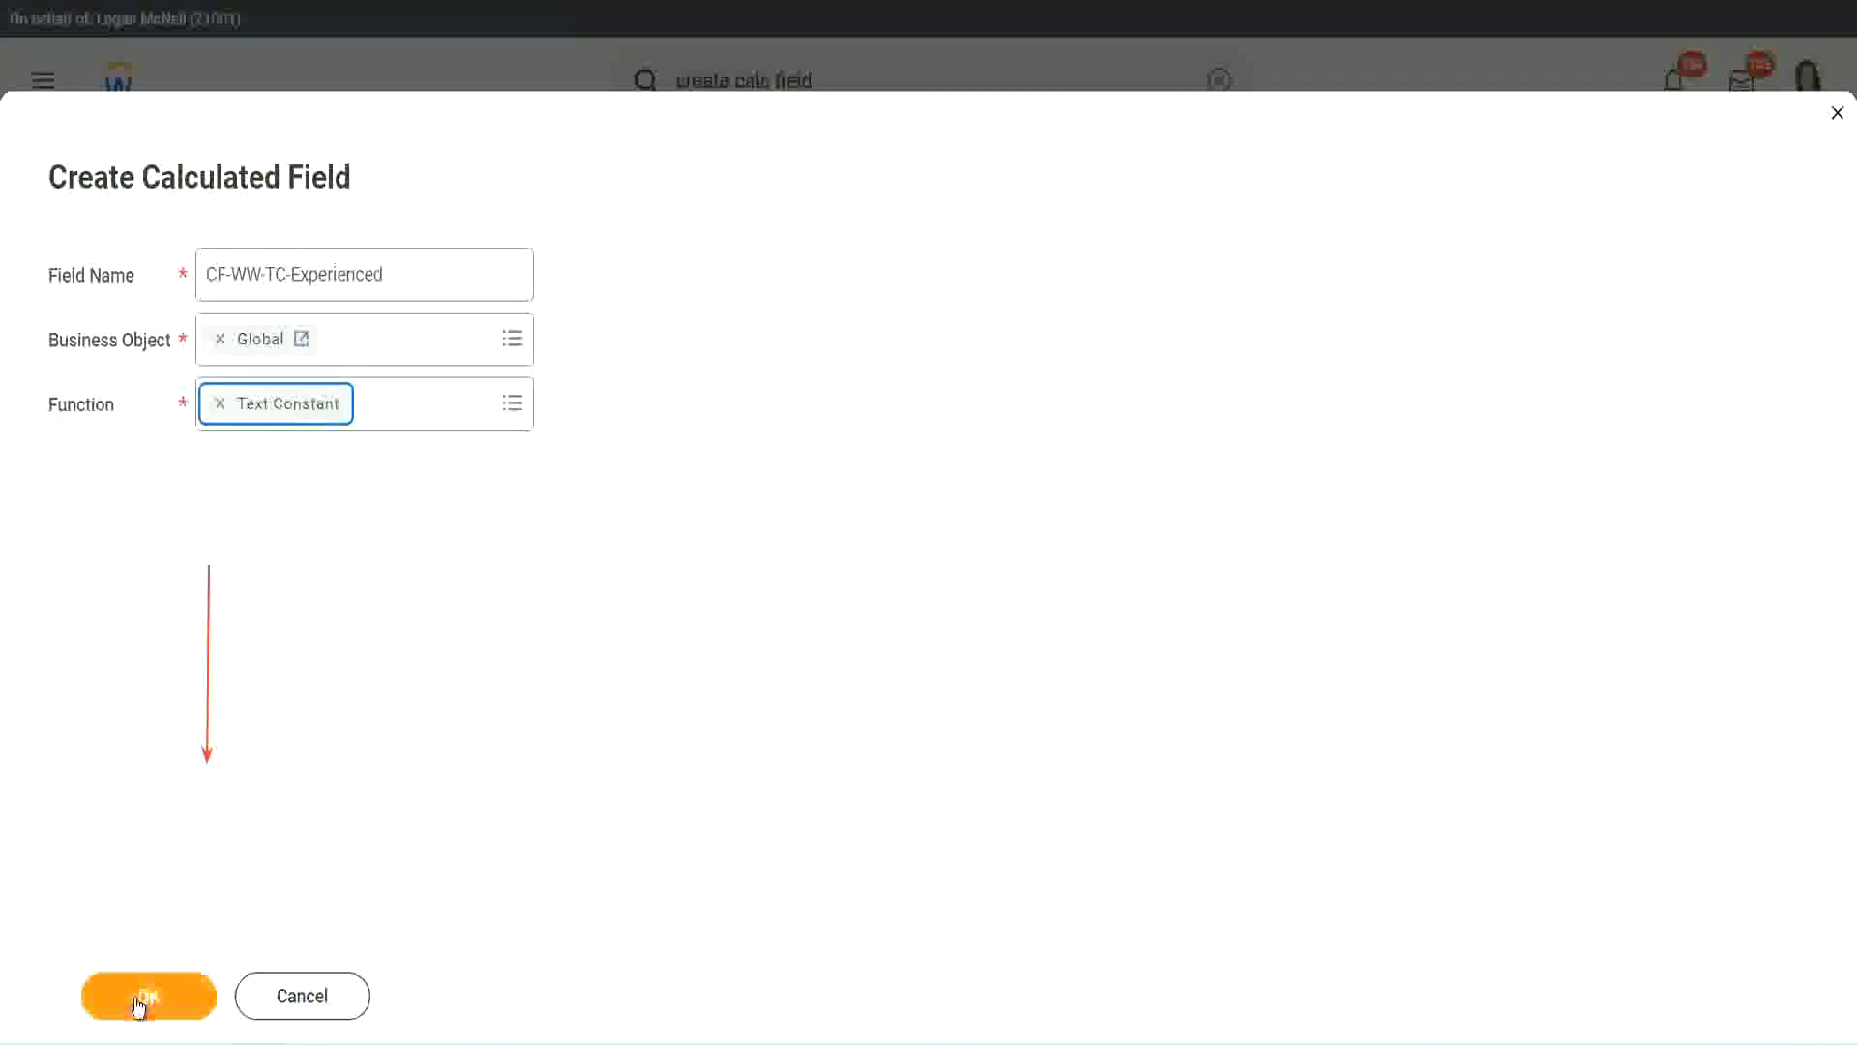
pyautogui.click(140, 1006)
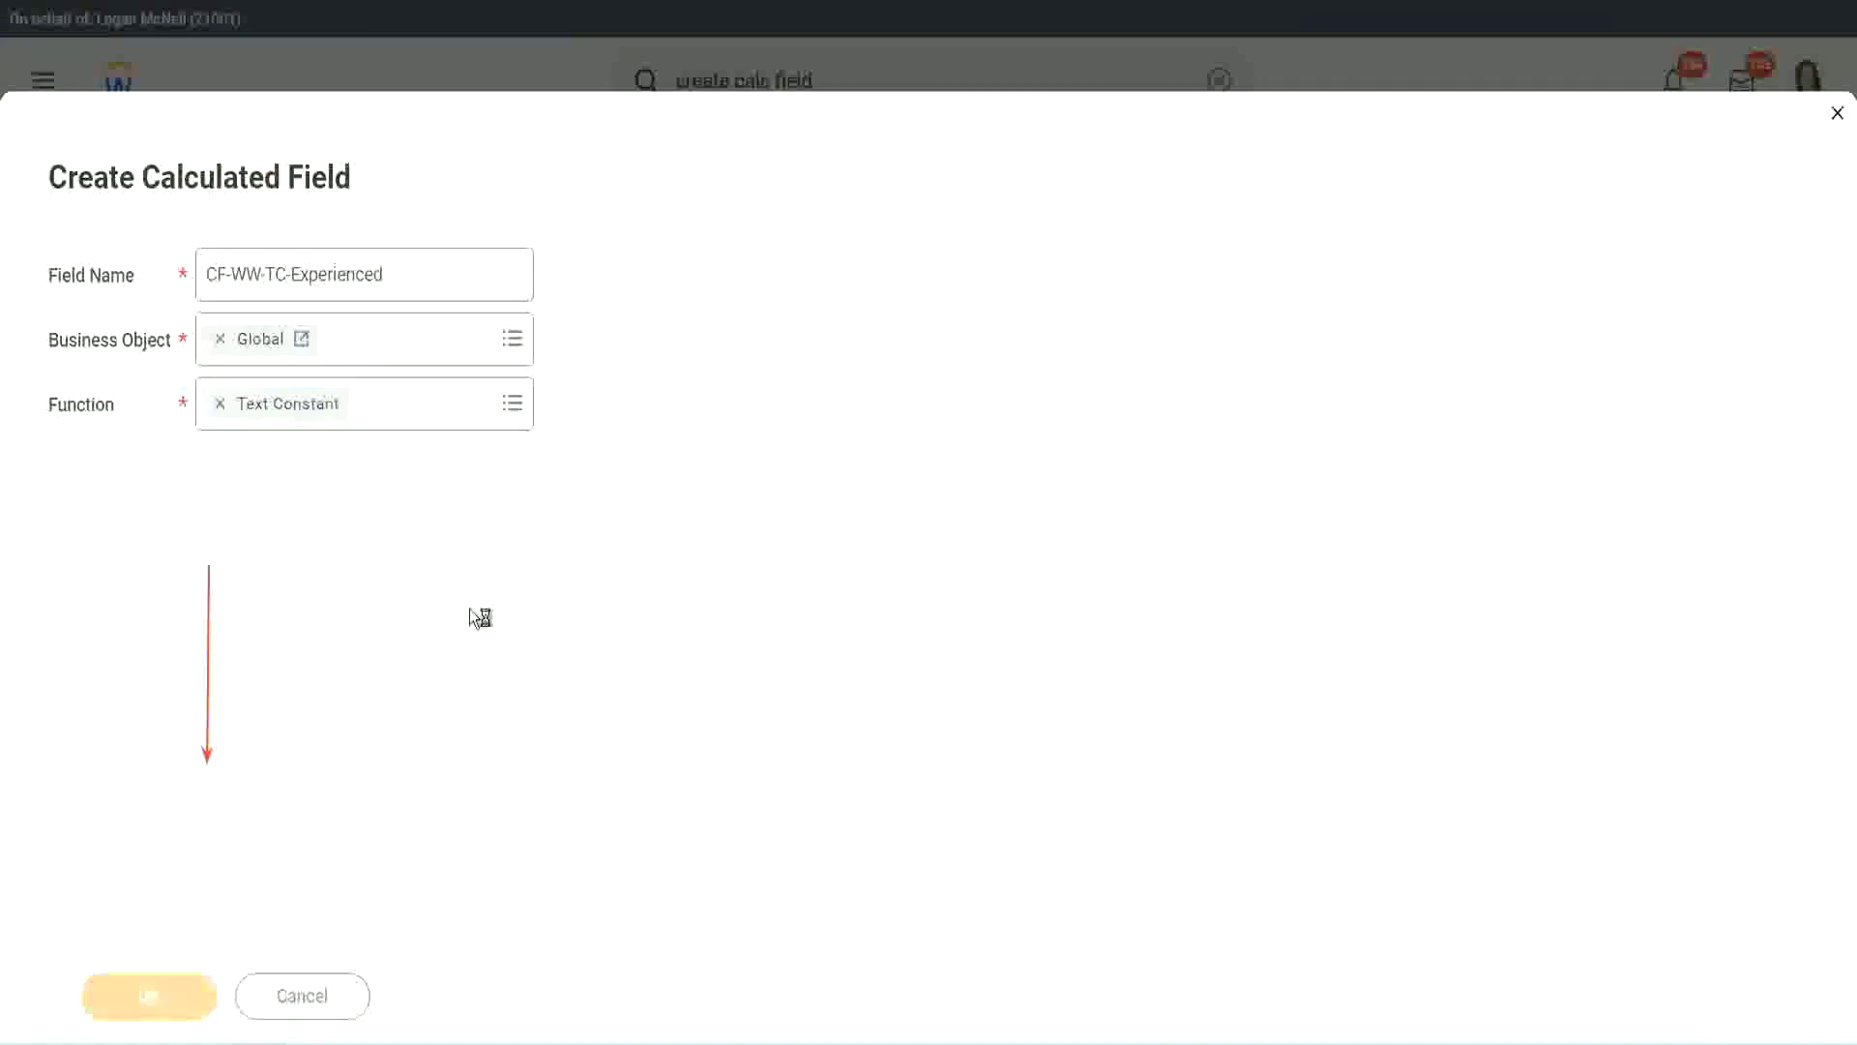
pyautogui.click(283, 550)
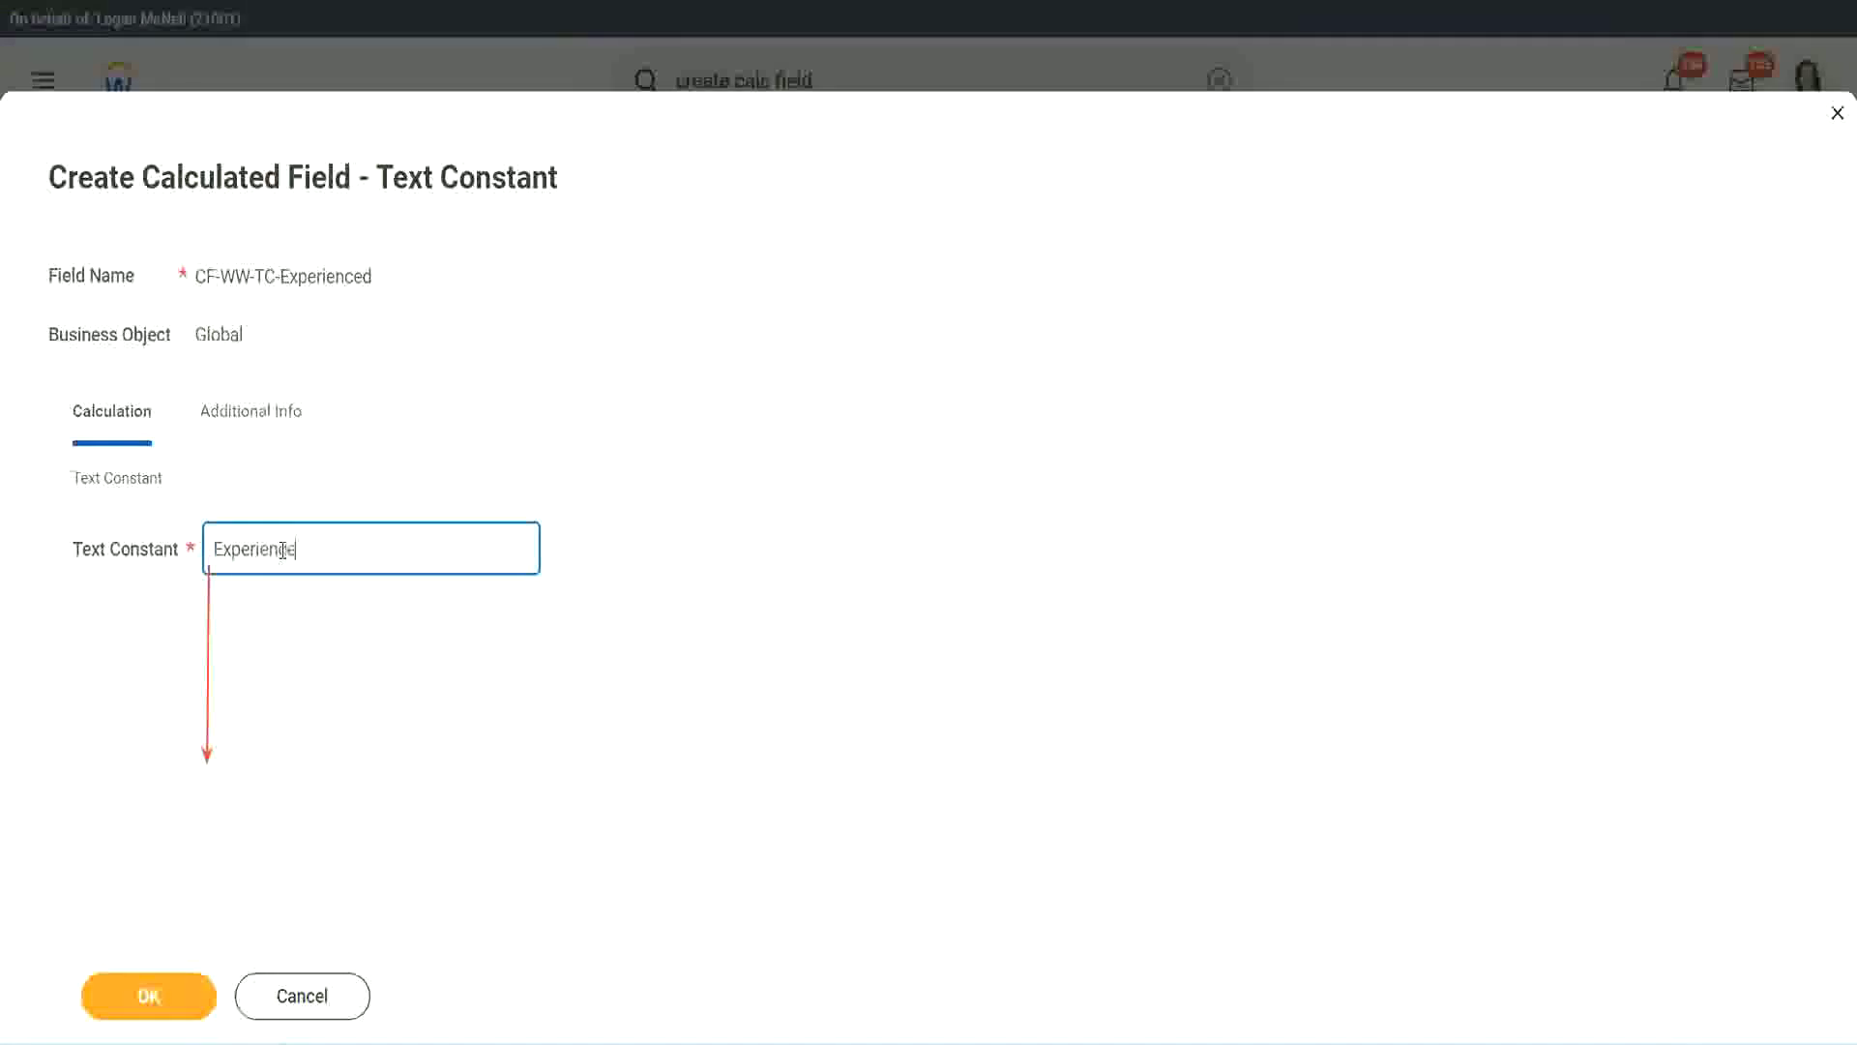
pyautogui.click(153, 1004)
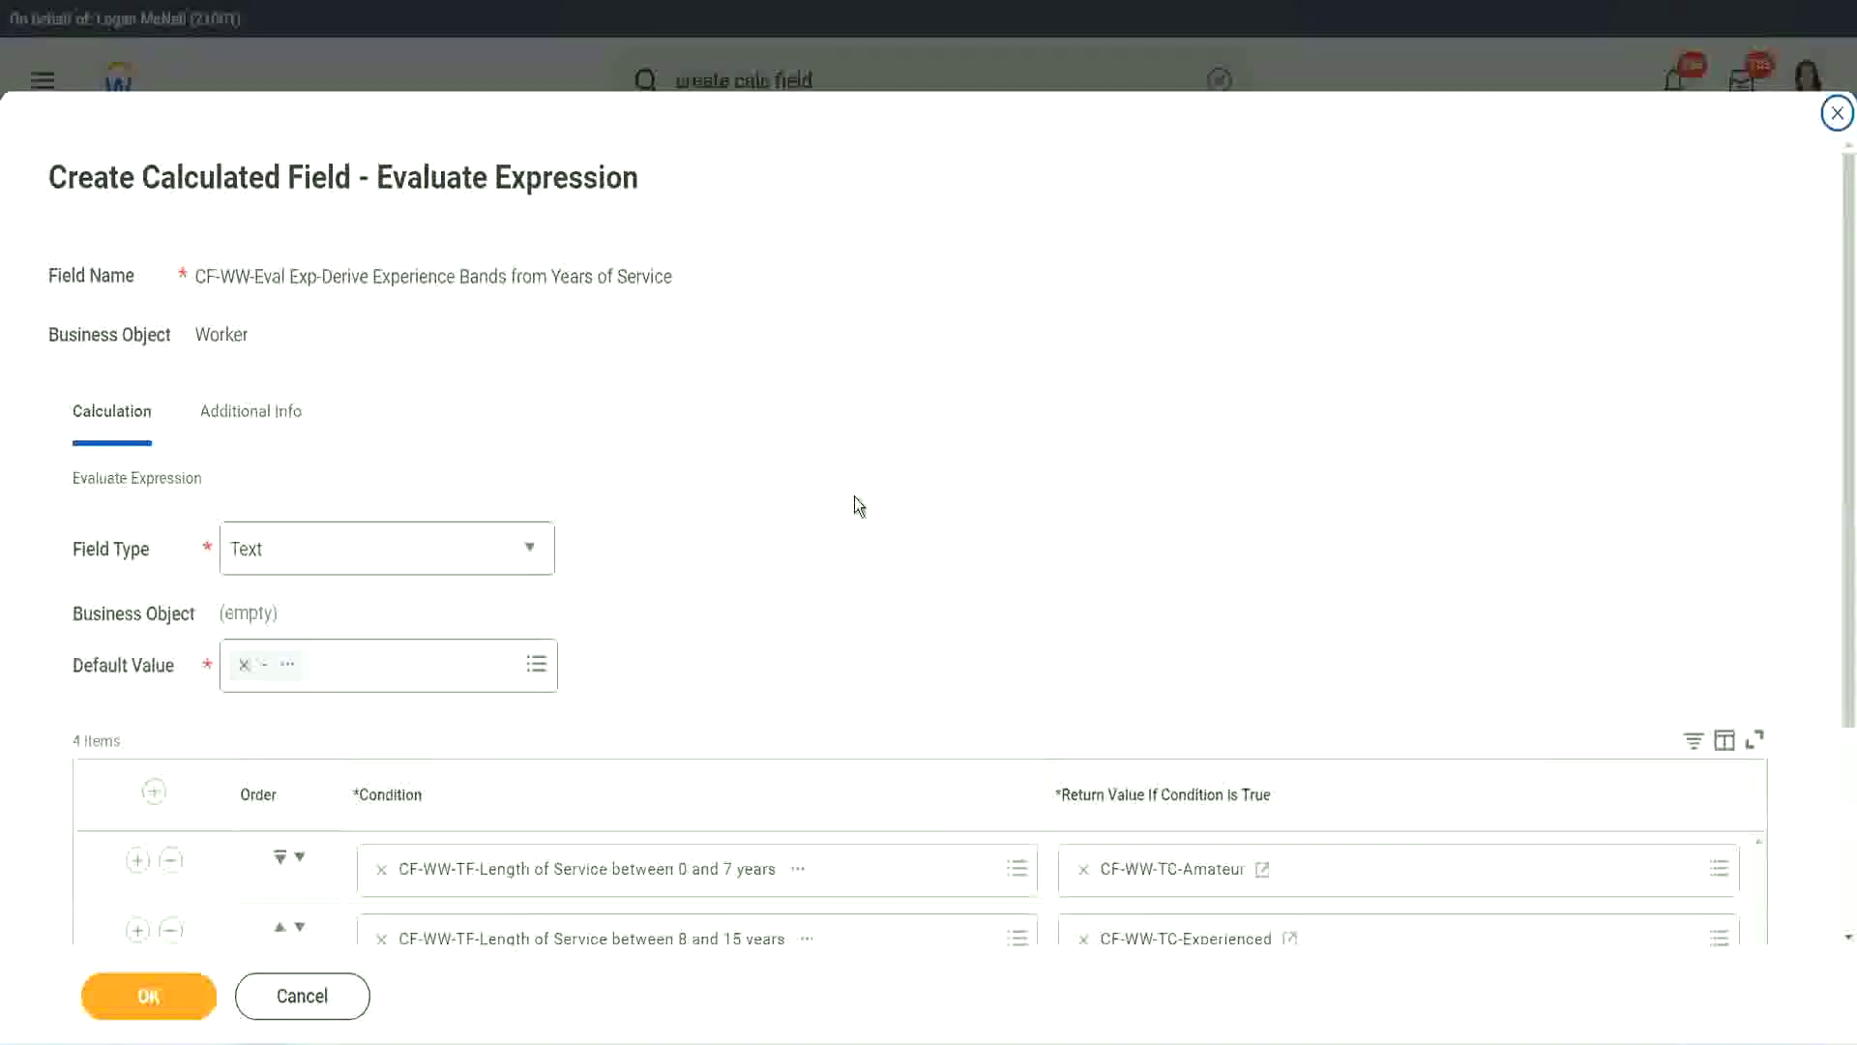
# - From row 3's return value, start a new Global calculated field named CF-WW-TC-Amateur
pyautogui.scroll(-3, 855, 496)
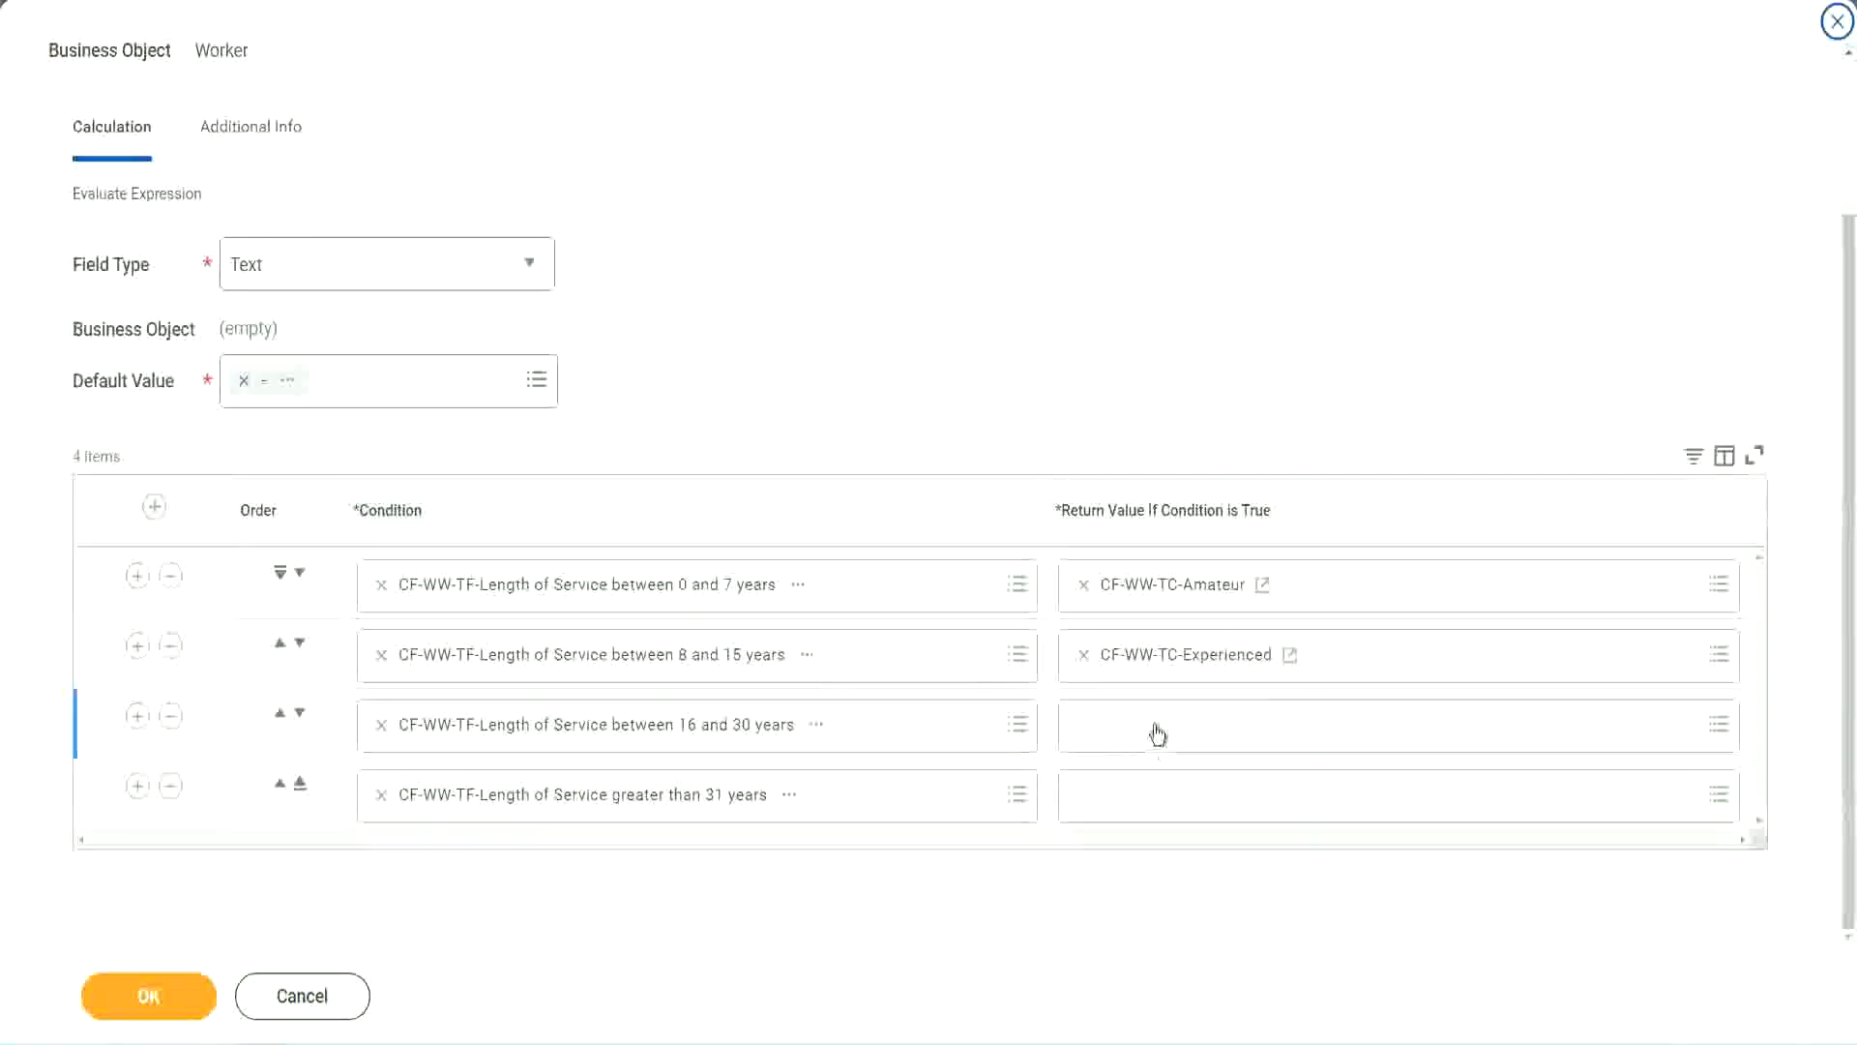
pyautogui.click(1156, 731)
pyautogui.click(1162, 677)
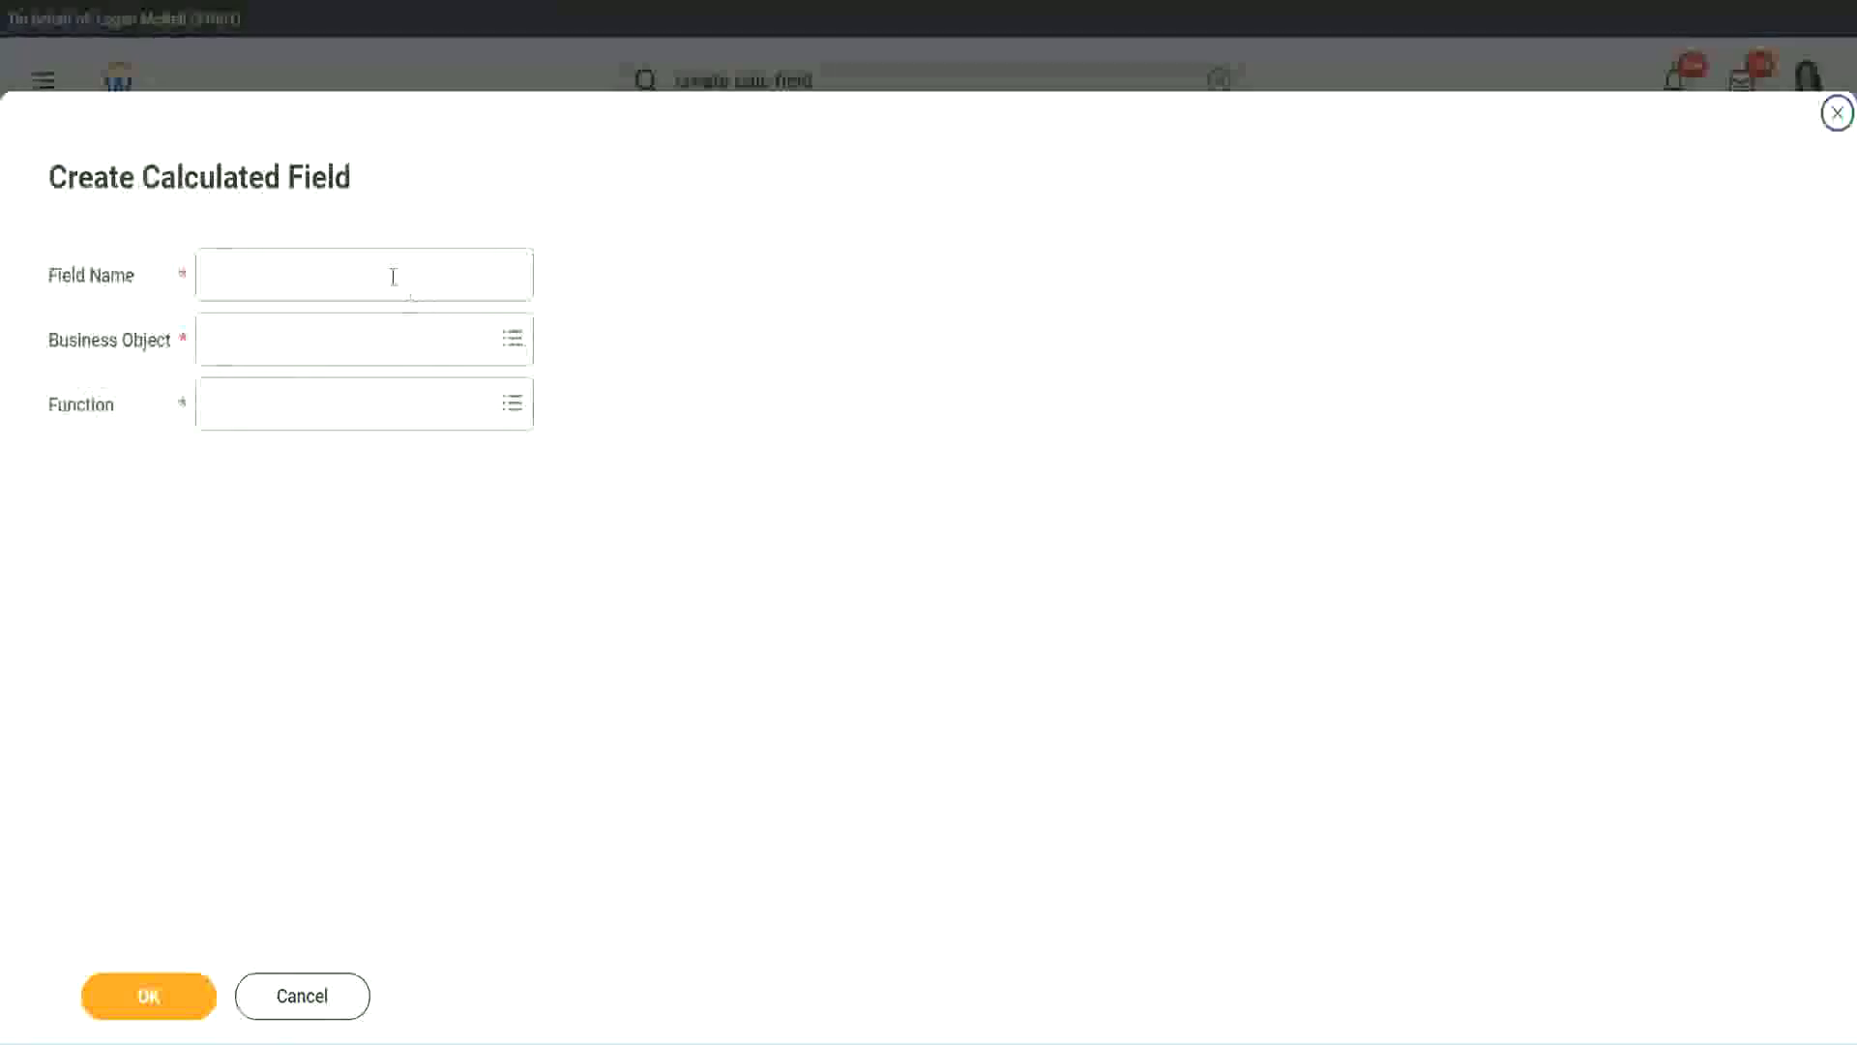
pyautogui.click(336, 290)
pyautogui.write('CF-WW-TC-Amateur')
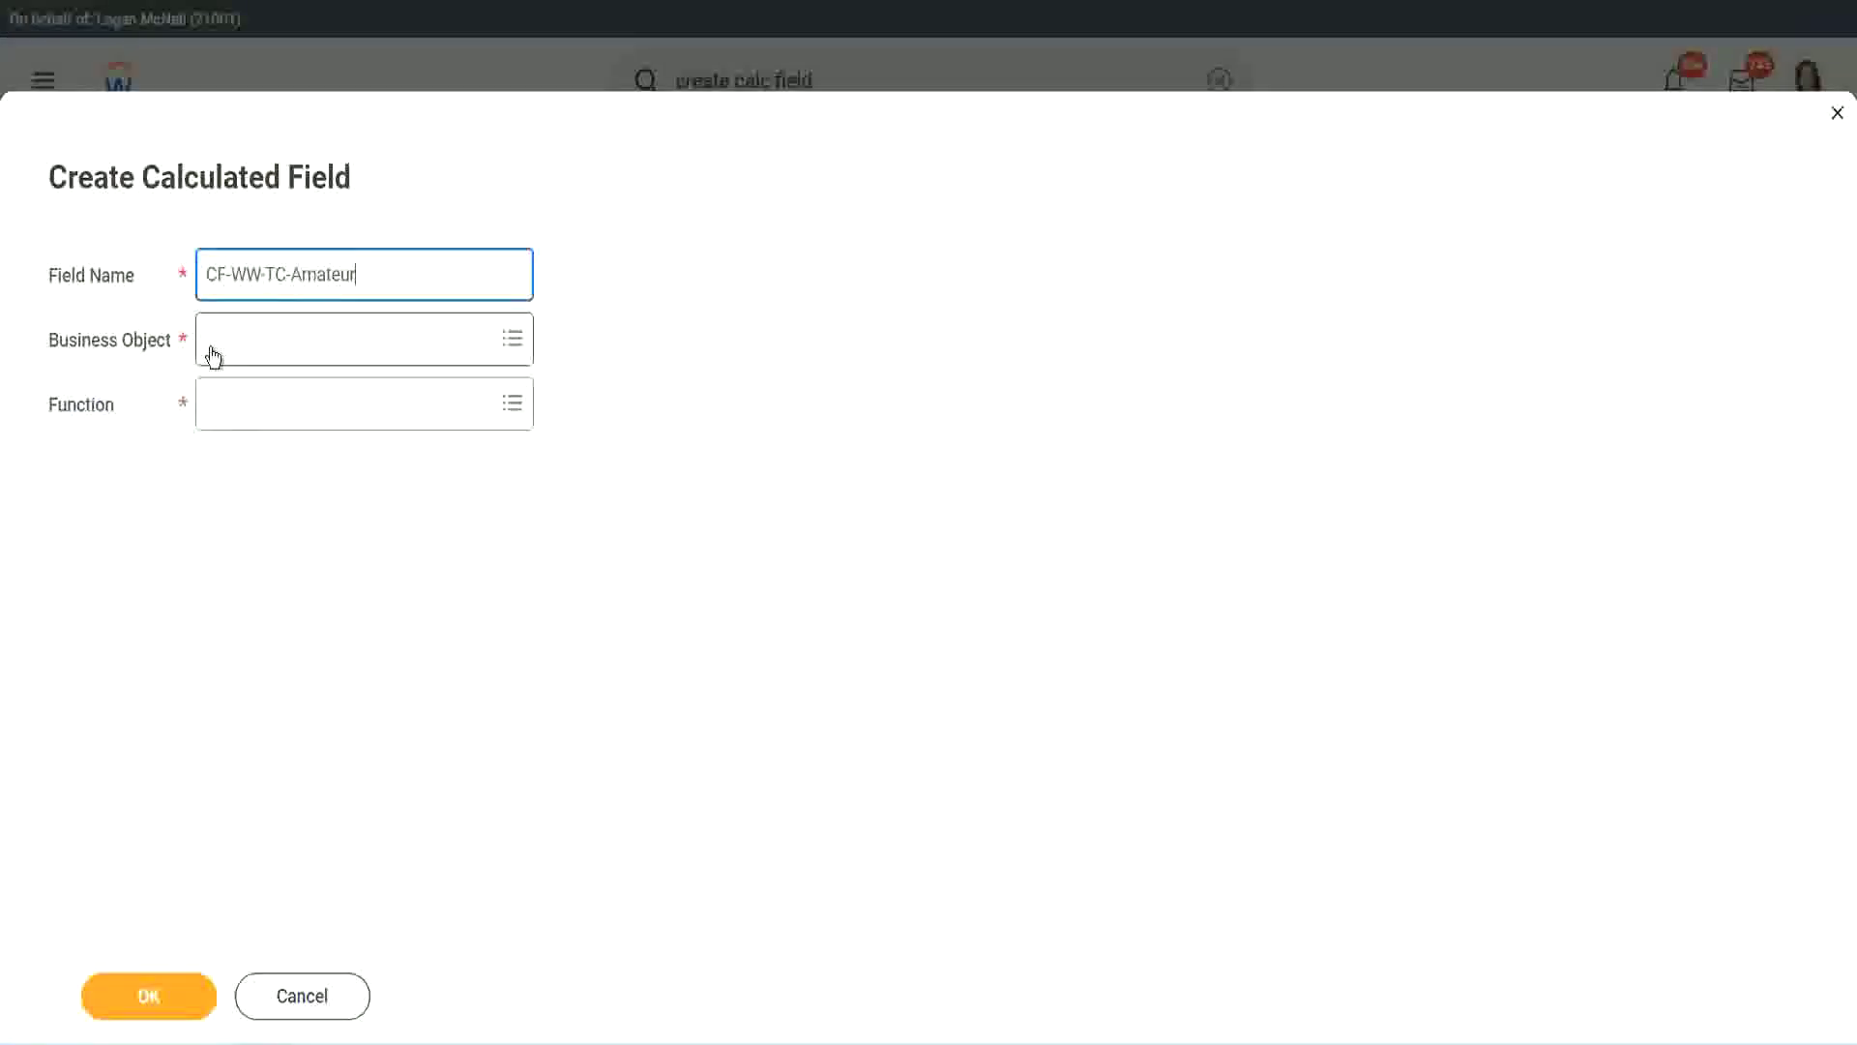
pyautogui.click(198, 342)
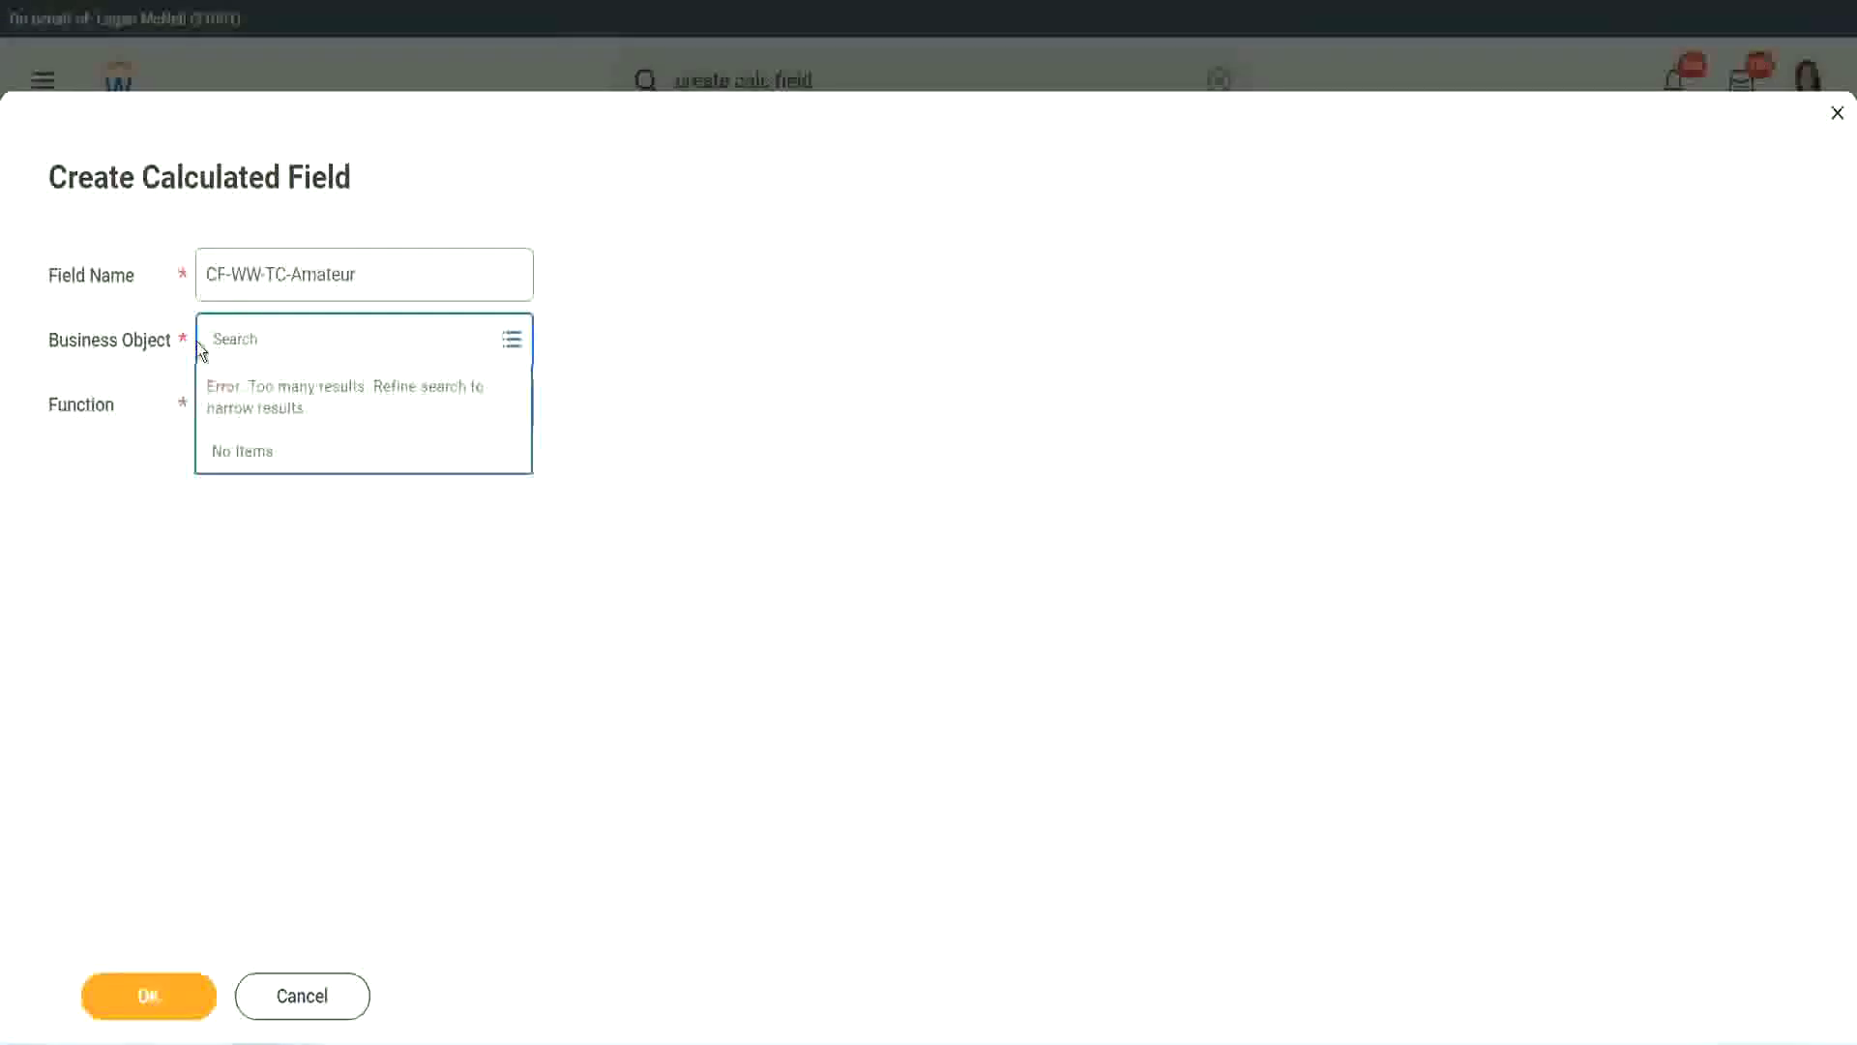
pyautogui.write('global')
pyautogui.press('Return')
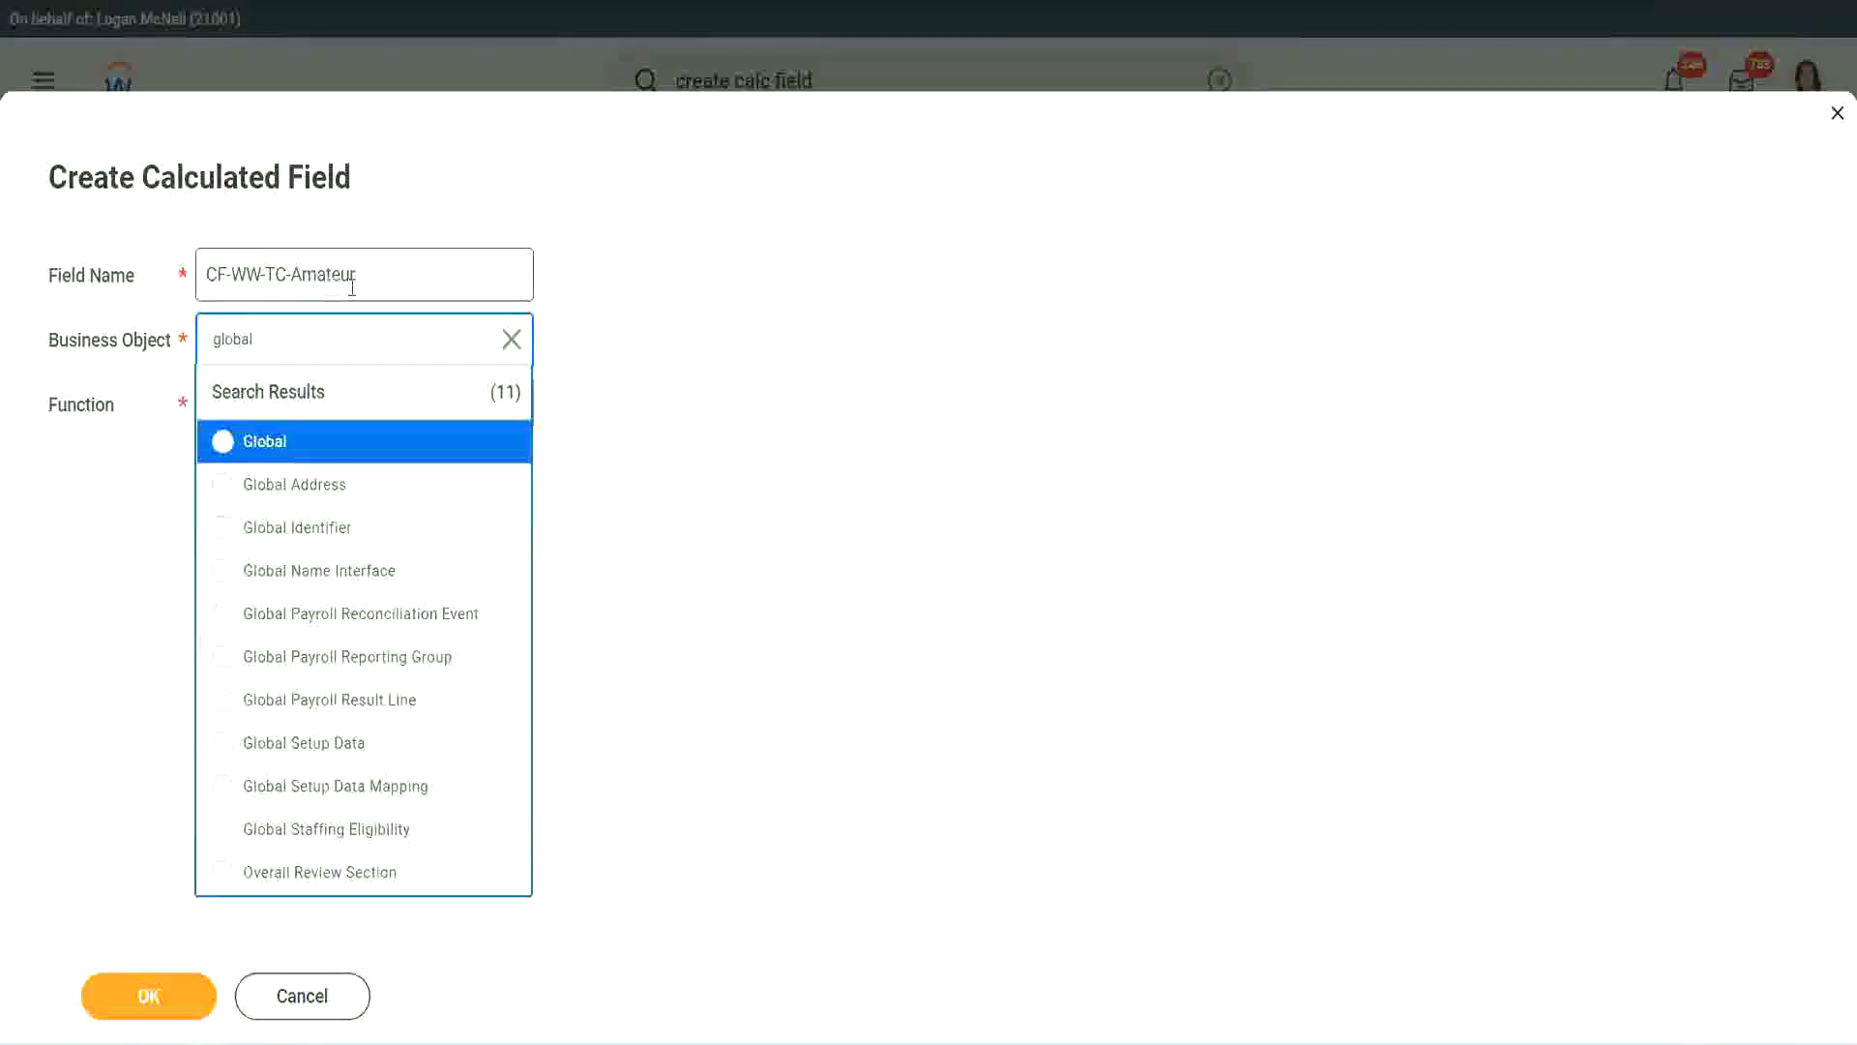
pyautogui.click(268, 442)
# - Rename it CF-WW-TC-Senior, make it a Text Constant with value Senior, and save
pyautogui.doubleClick(324, 274)
pyautogui.write('Senior')
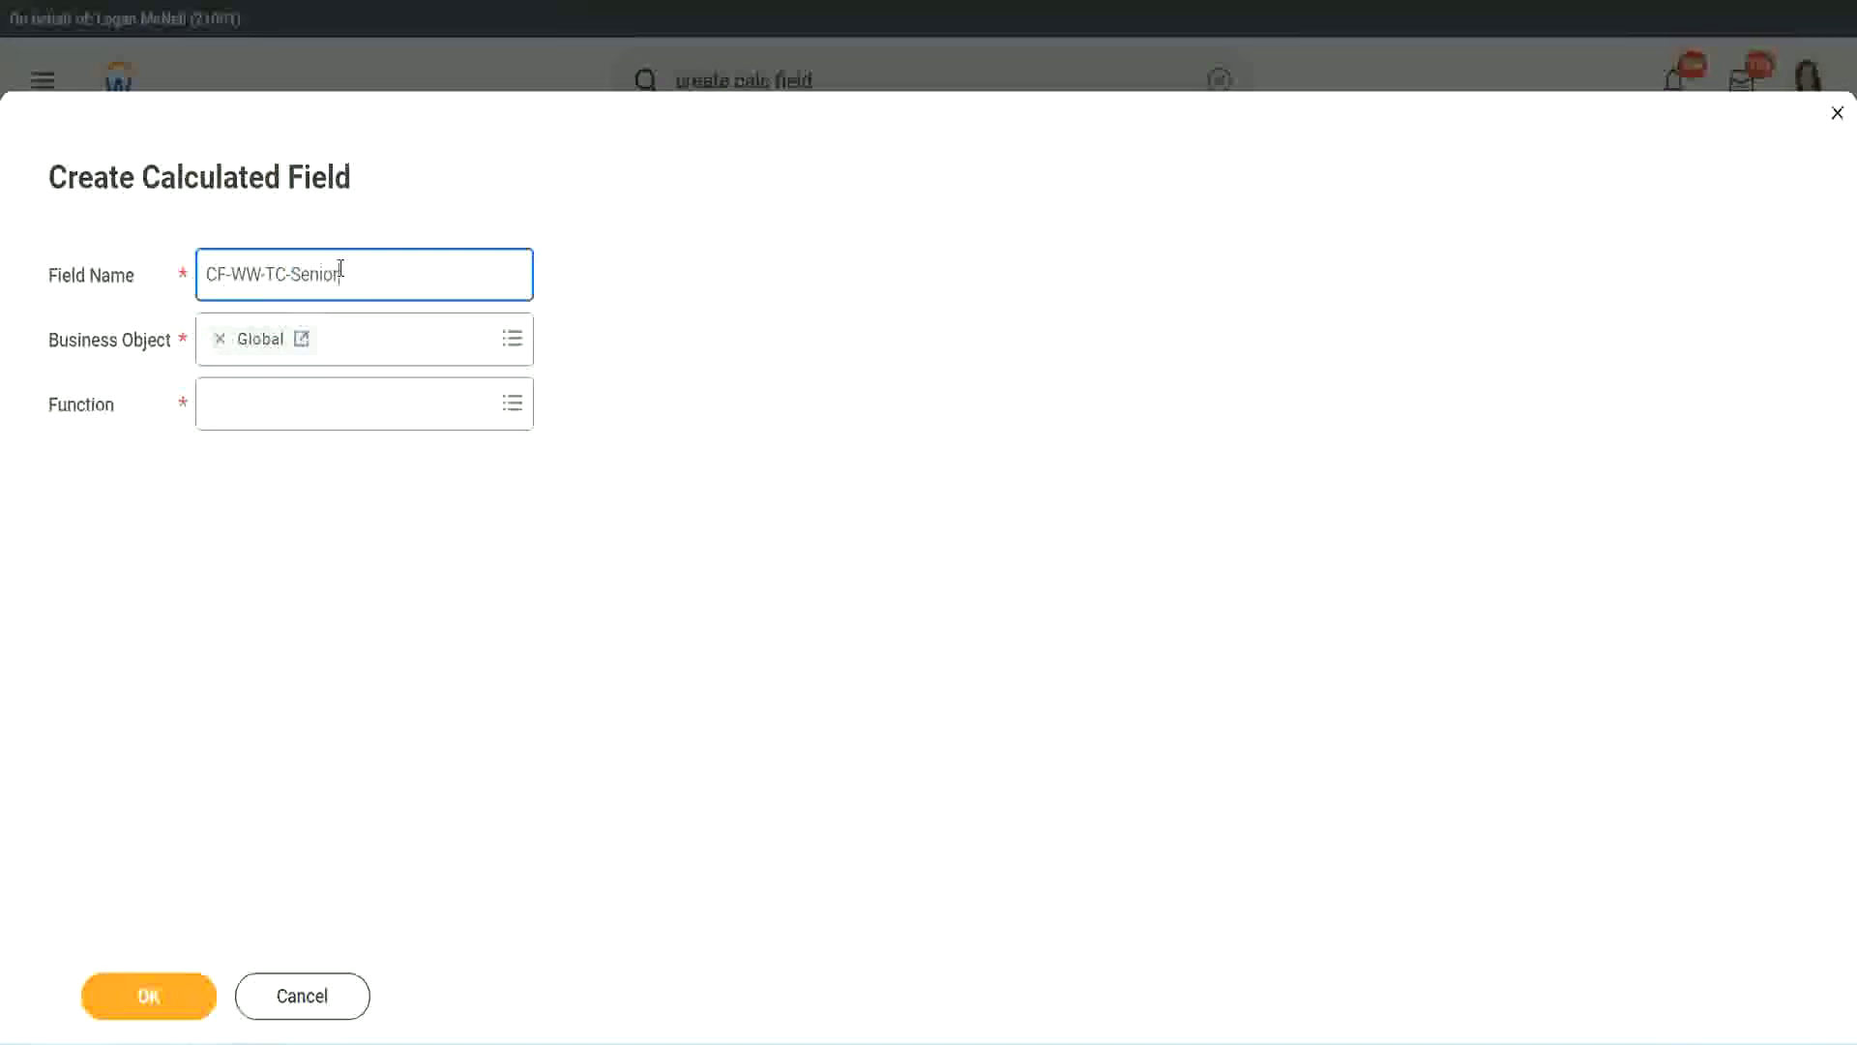
pyautogui.click(296, 422)
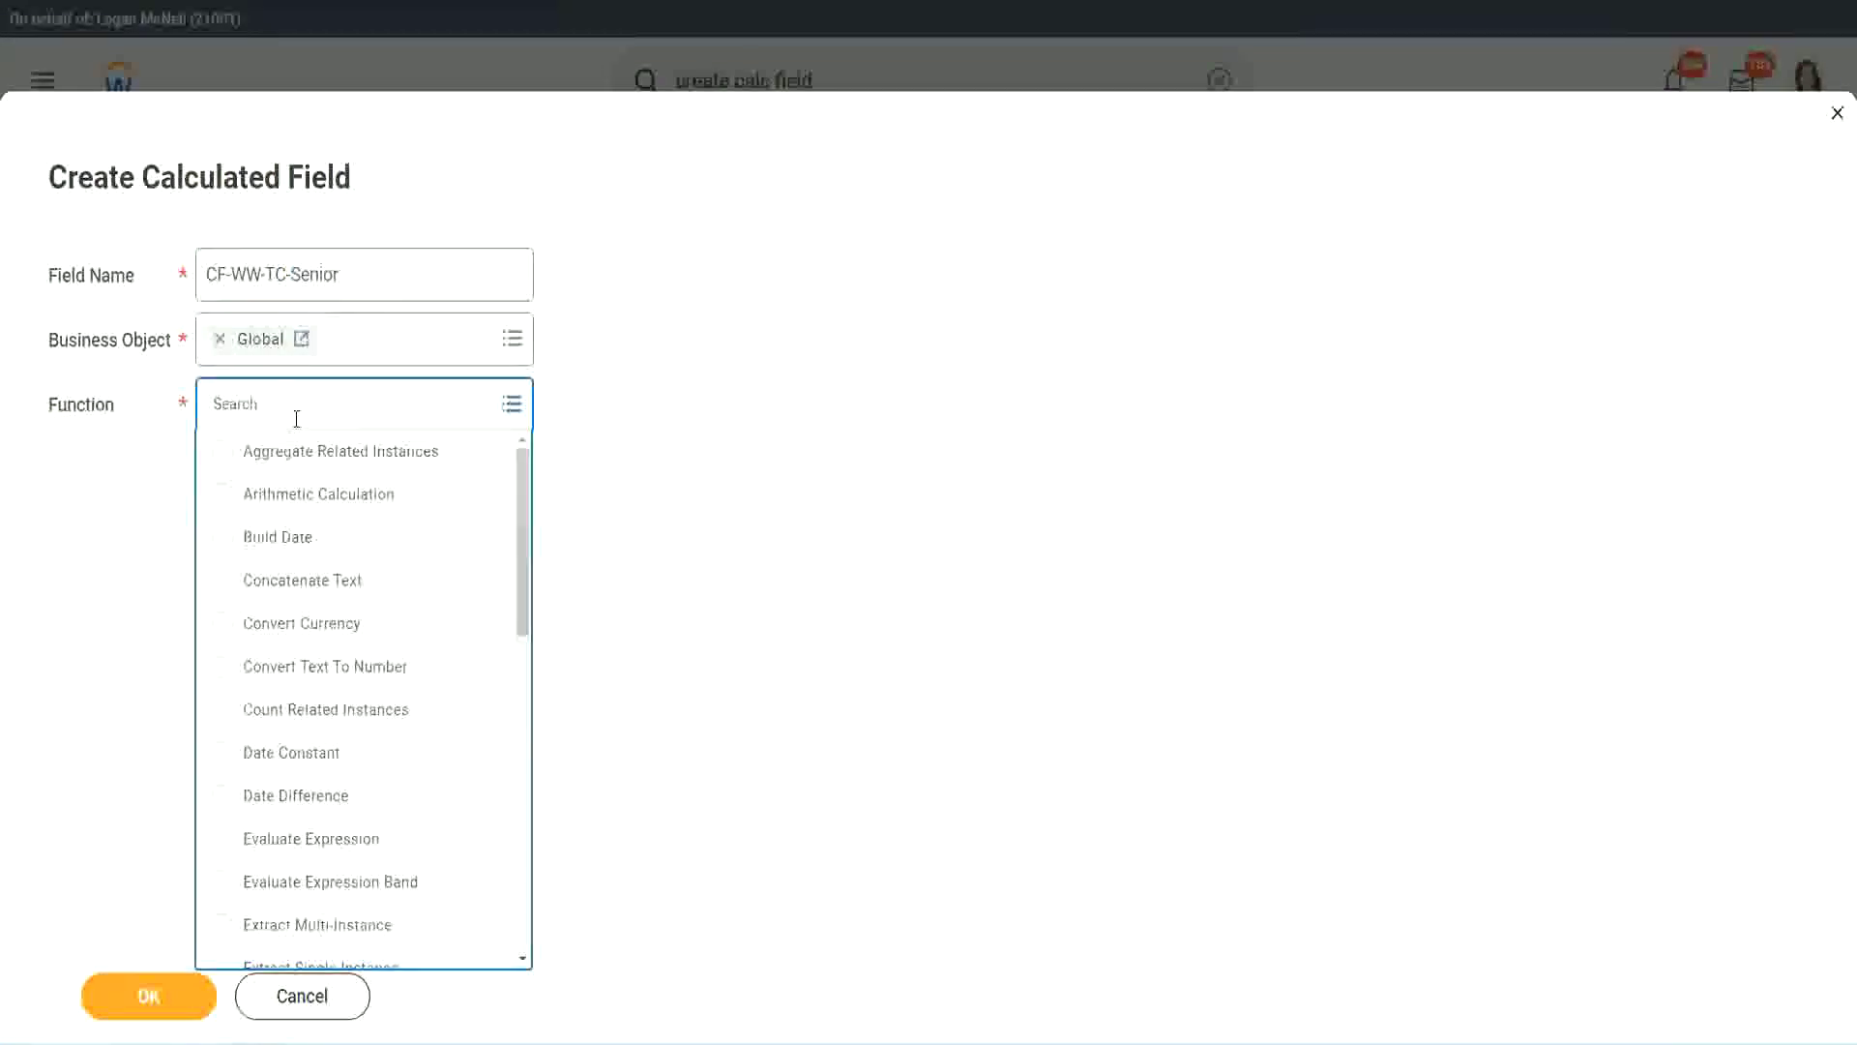
pyautogui.write('te')
pyautogui.press('Return')
pyautogui.click(283, 498)
pyautogui.click(166, 1006)
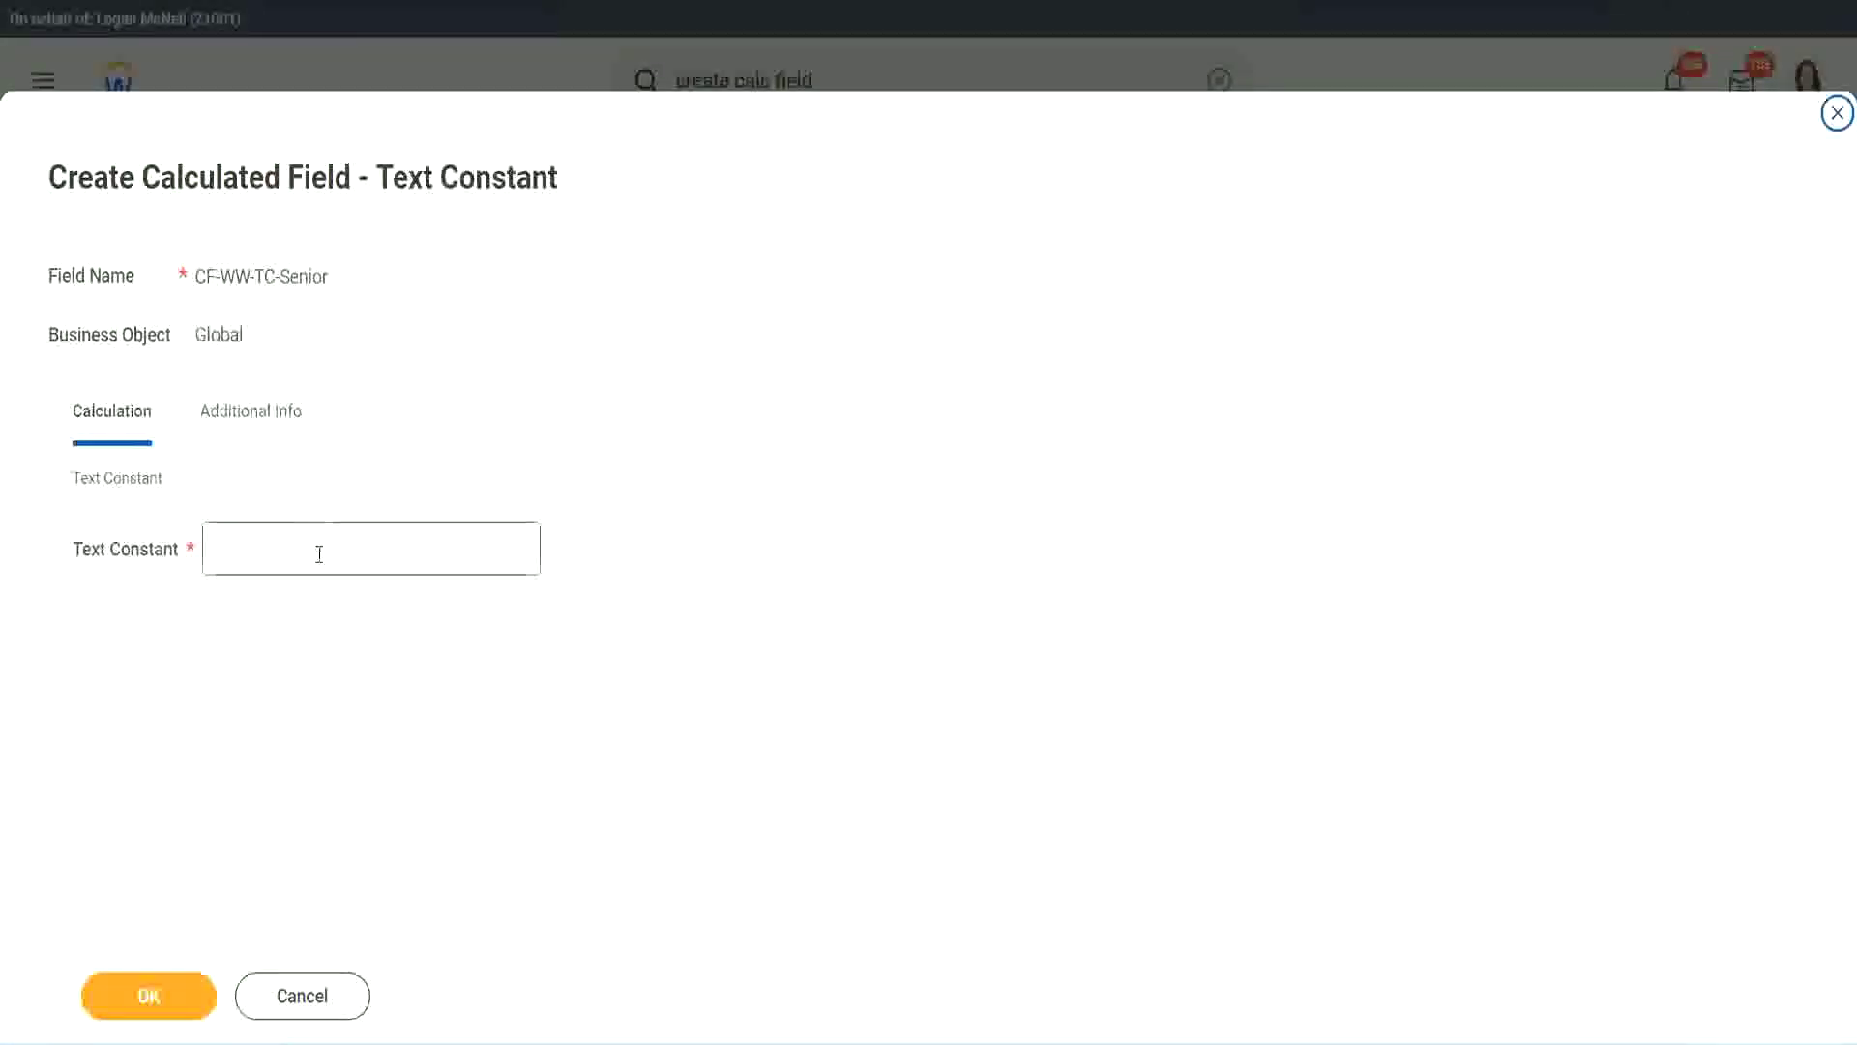
pyautogui.click(317, 549)
pyautogui.write('Senior')
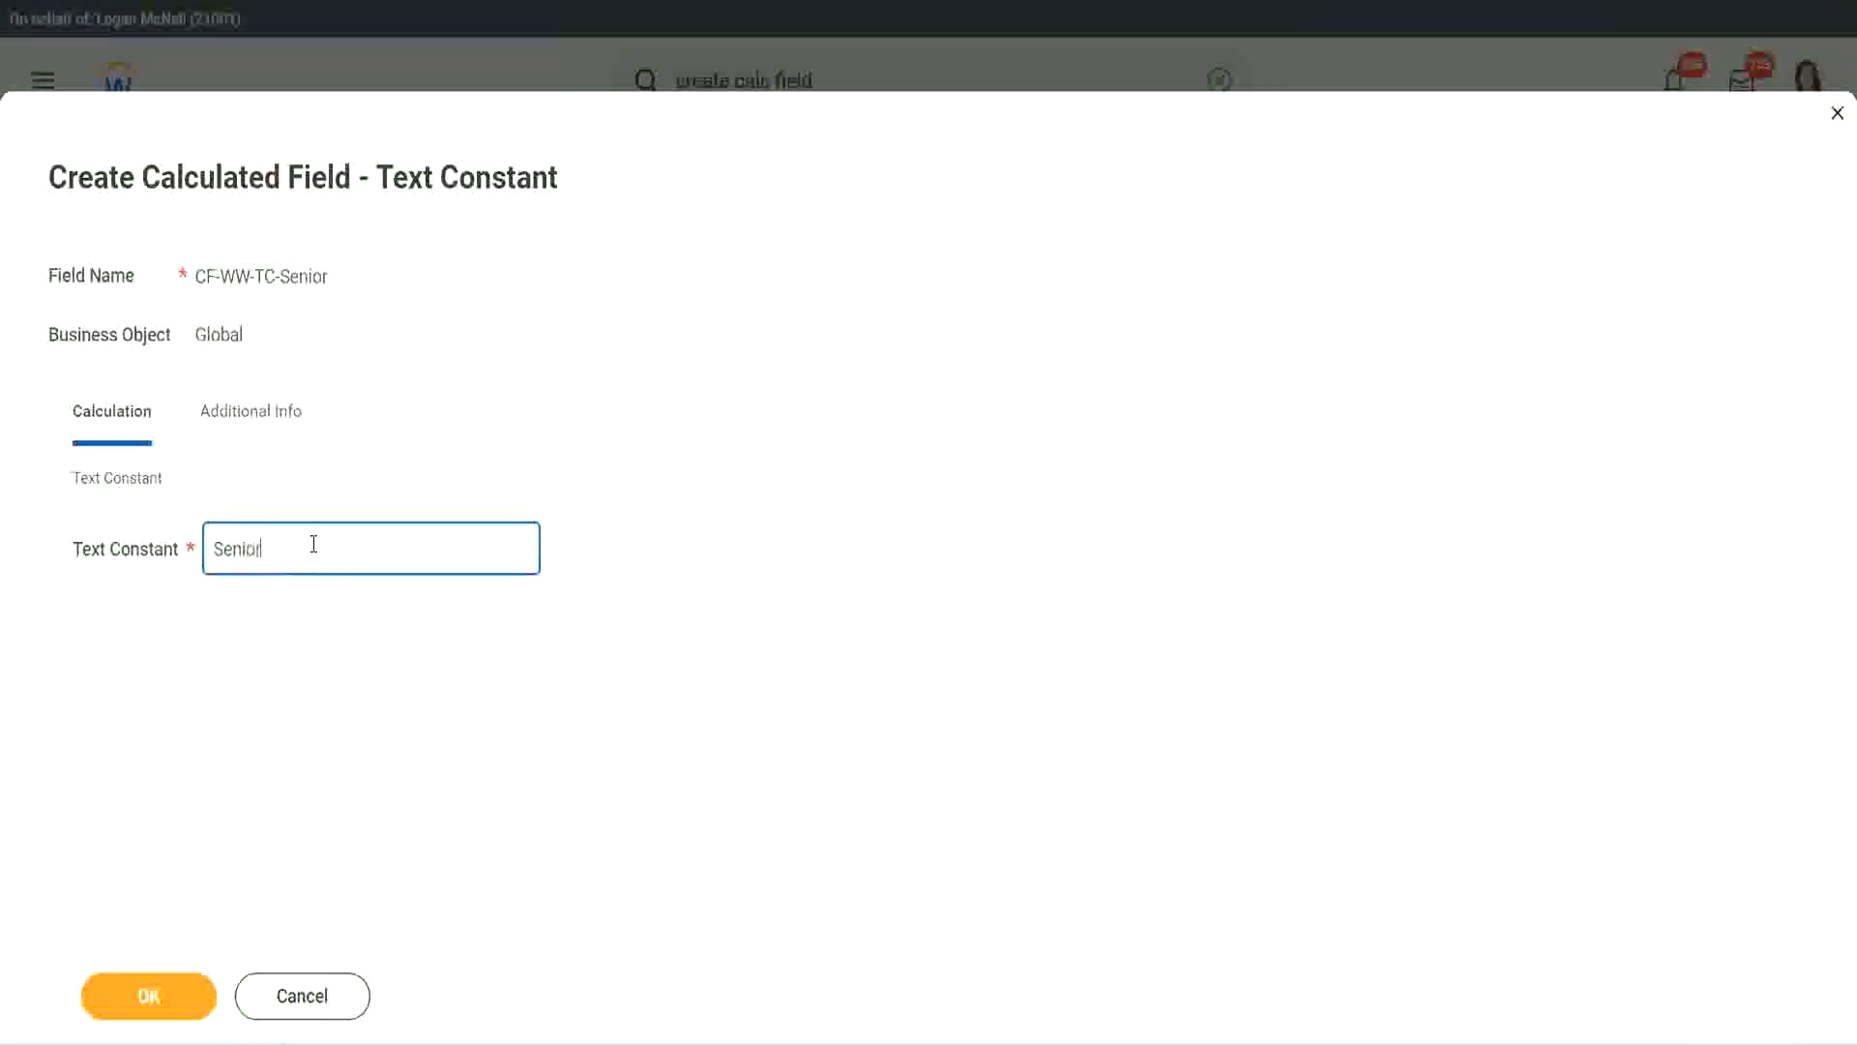
pyautogui.click(183, 1009)
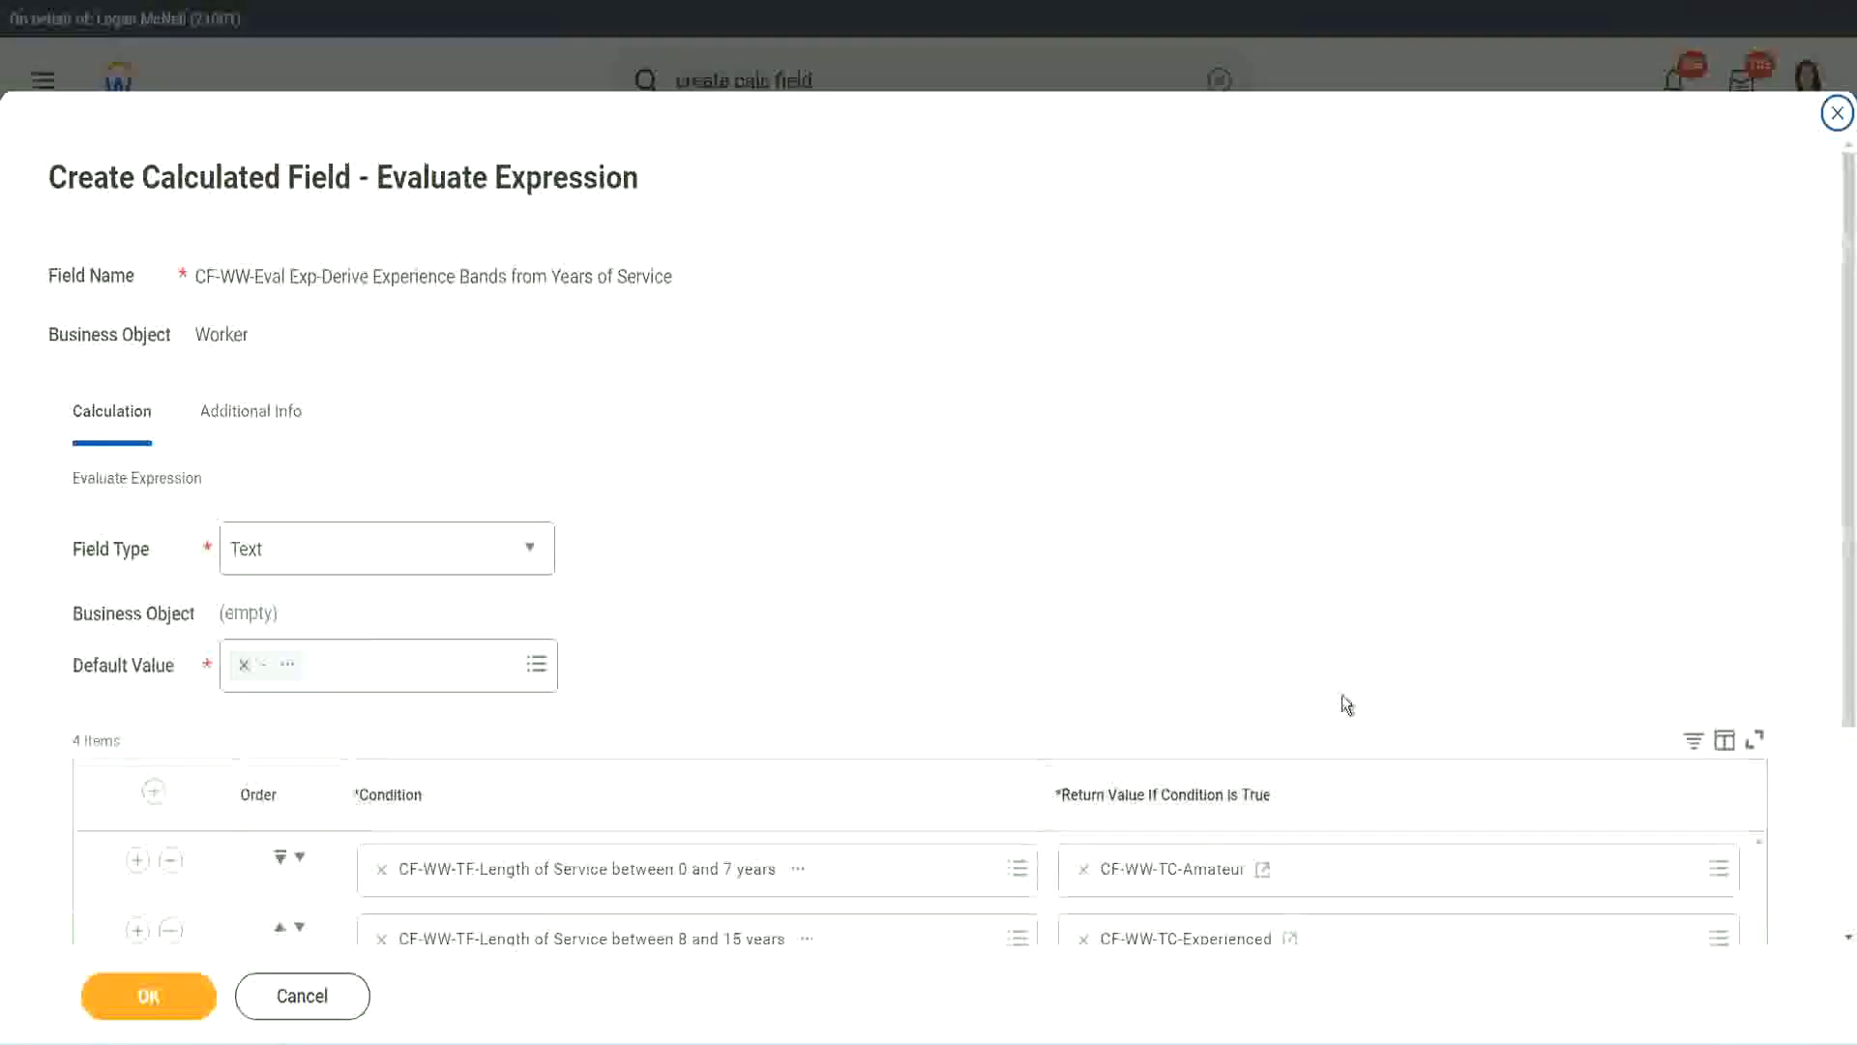
# - Copy the CF-WW-TC-Senior name and bring up row 4's return value choices
pyautogui.scroll(-3, 1160, 735)
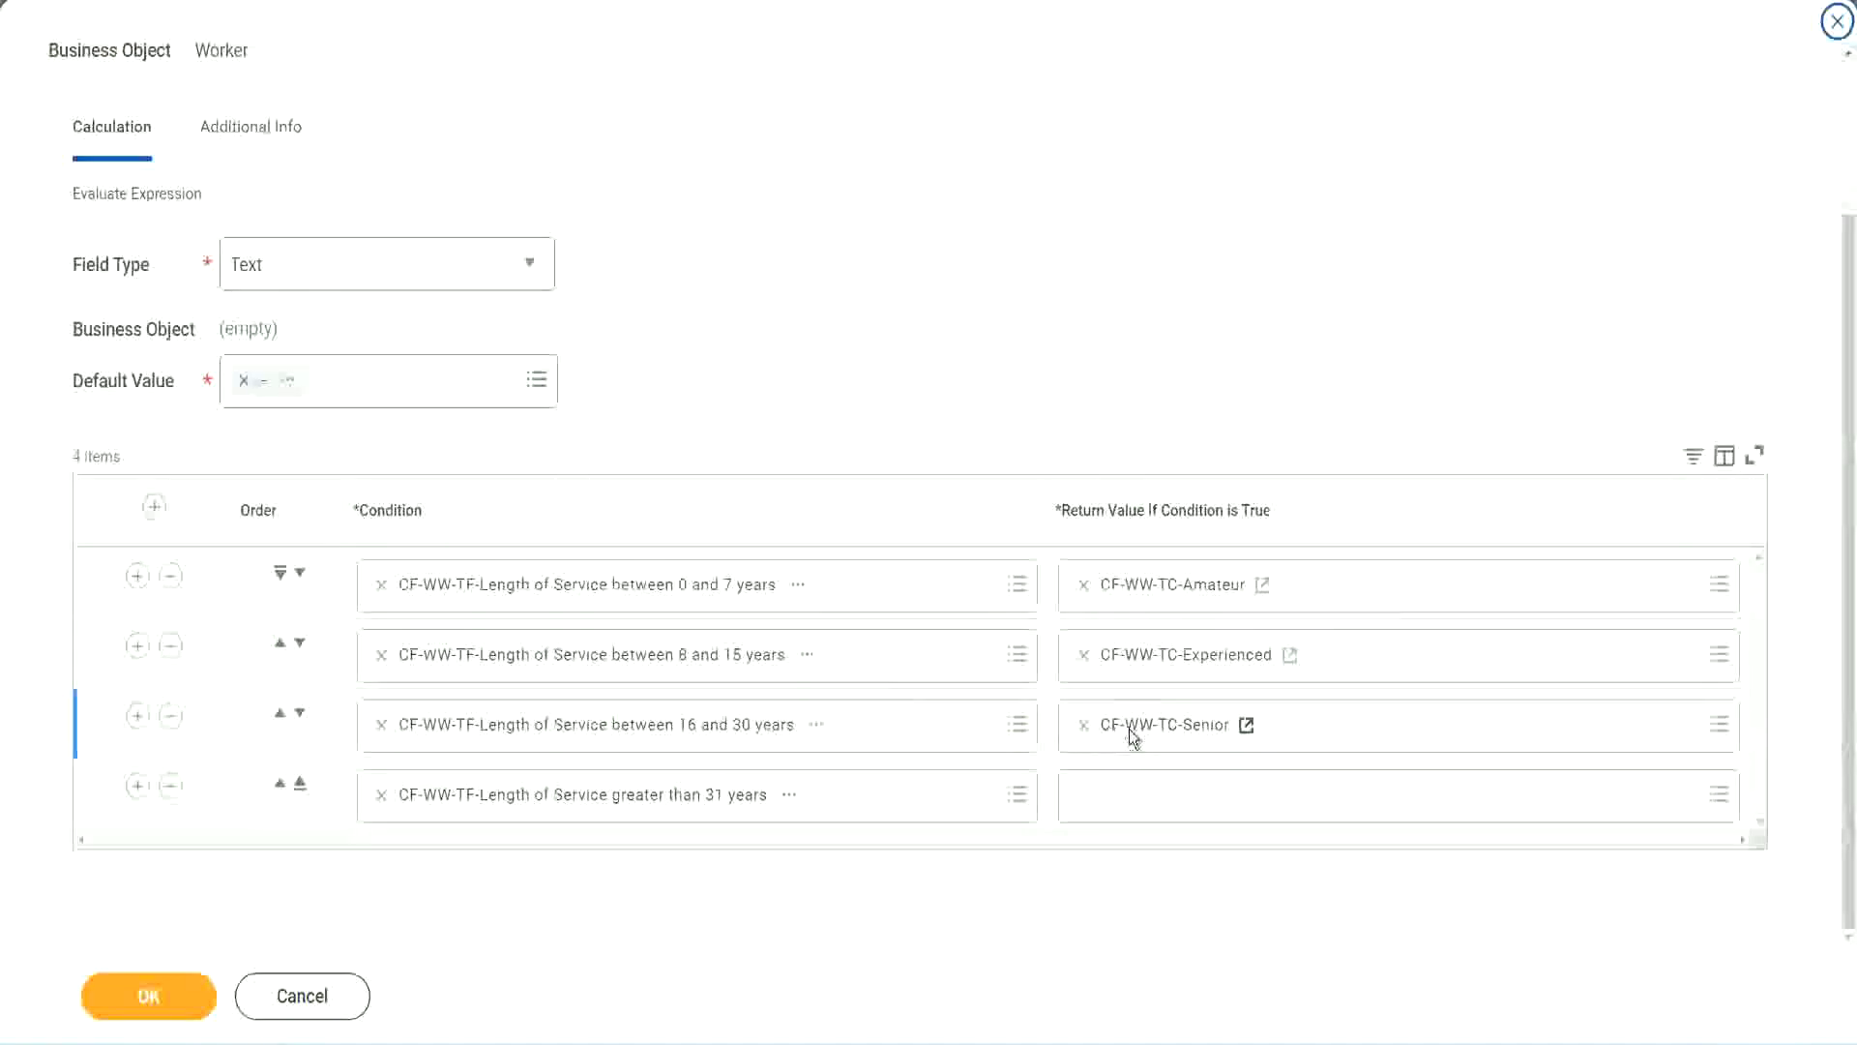
pyautogui.rightClick(1128, 729)
pyautogui.click(1169, 835)
pyautogui.click(1128, 805)
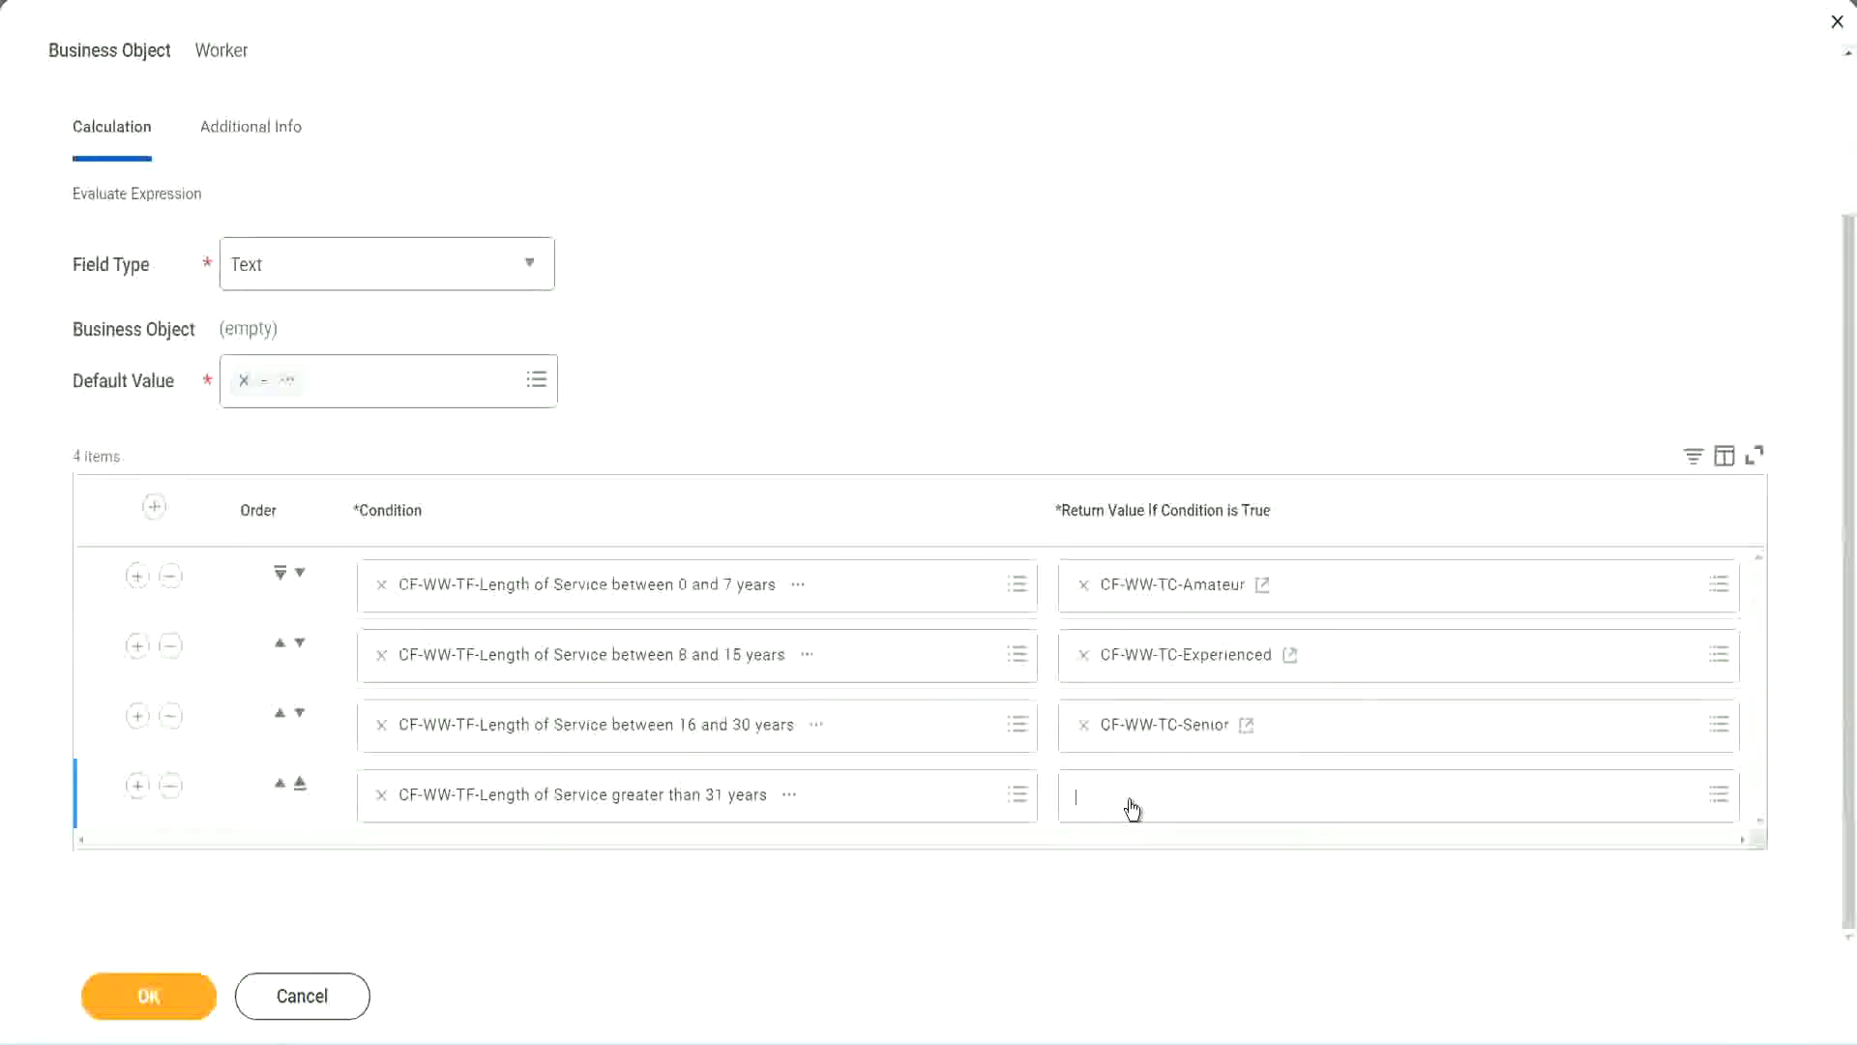
pyautogui.press('Escape')
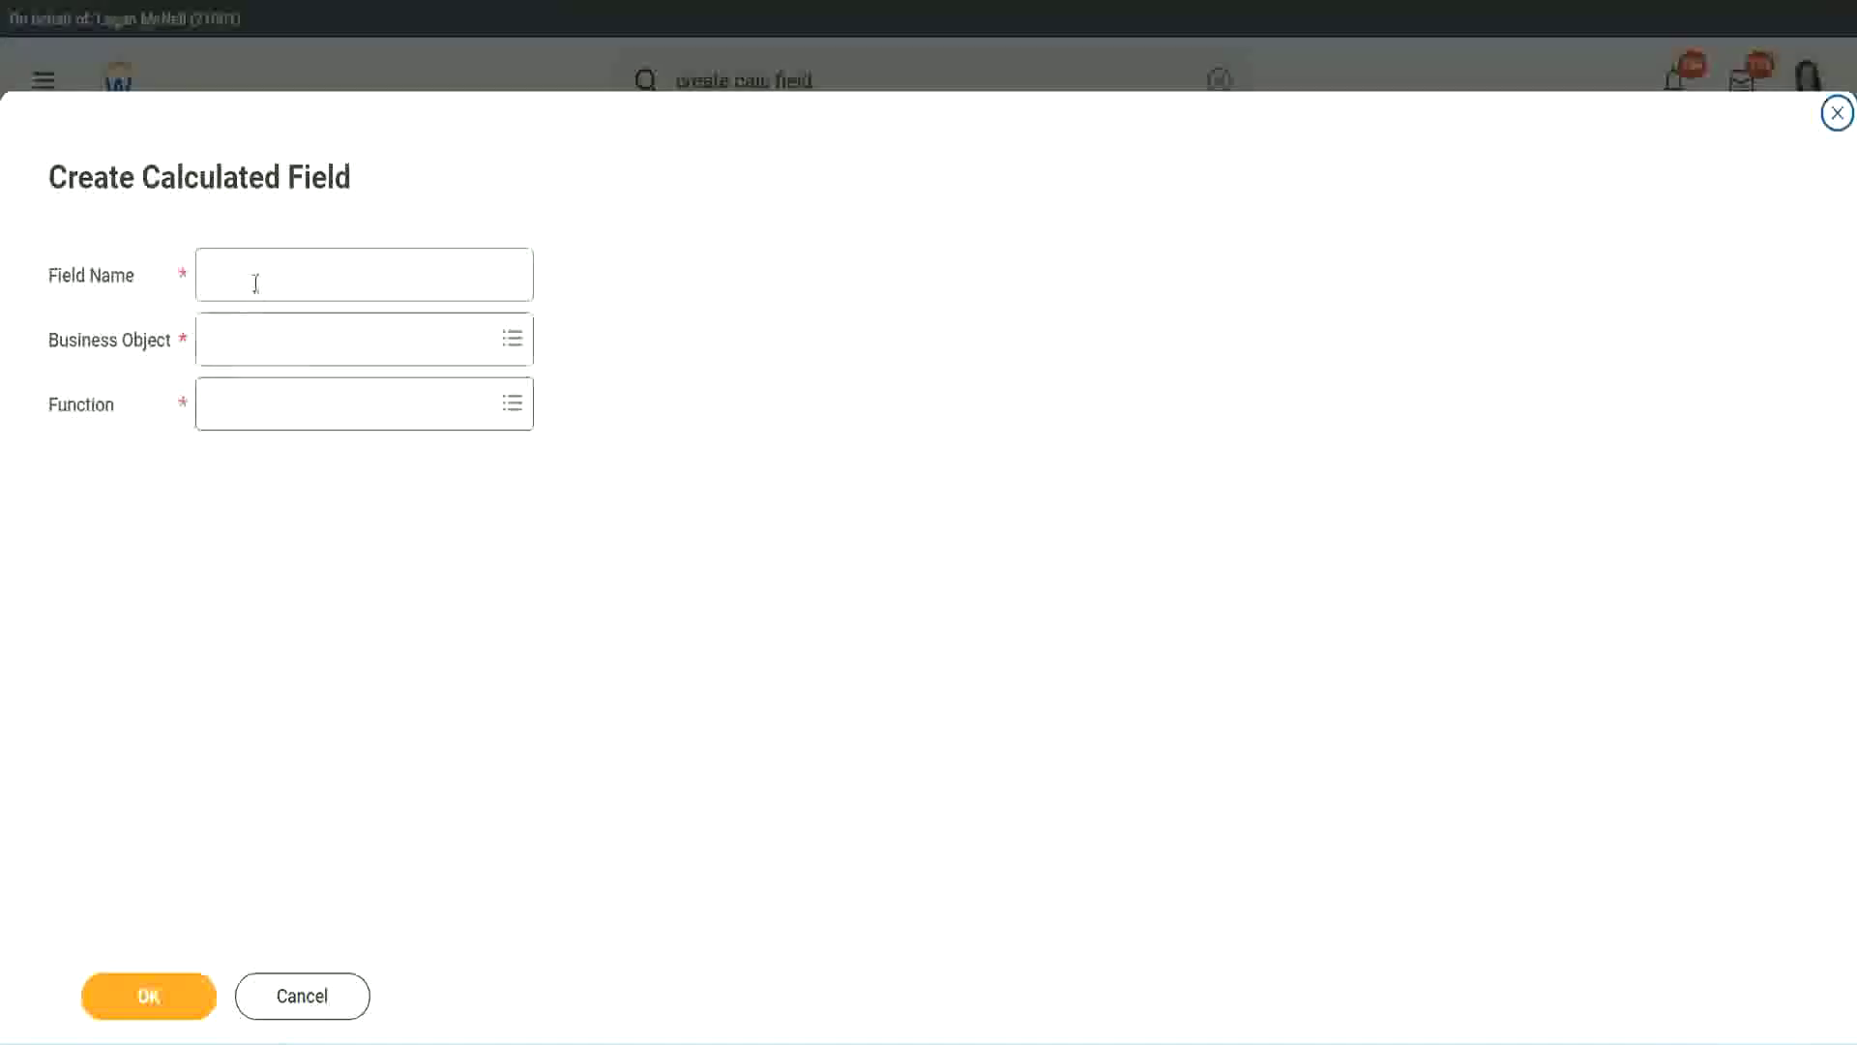
# - Name a new calculated field CF-WW-TC-Legend on the Global business object
pyautogui.click(257, 280)
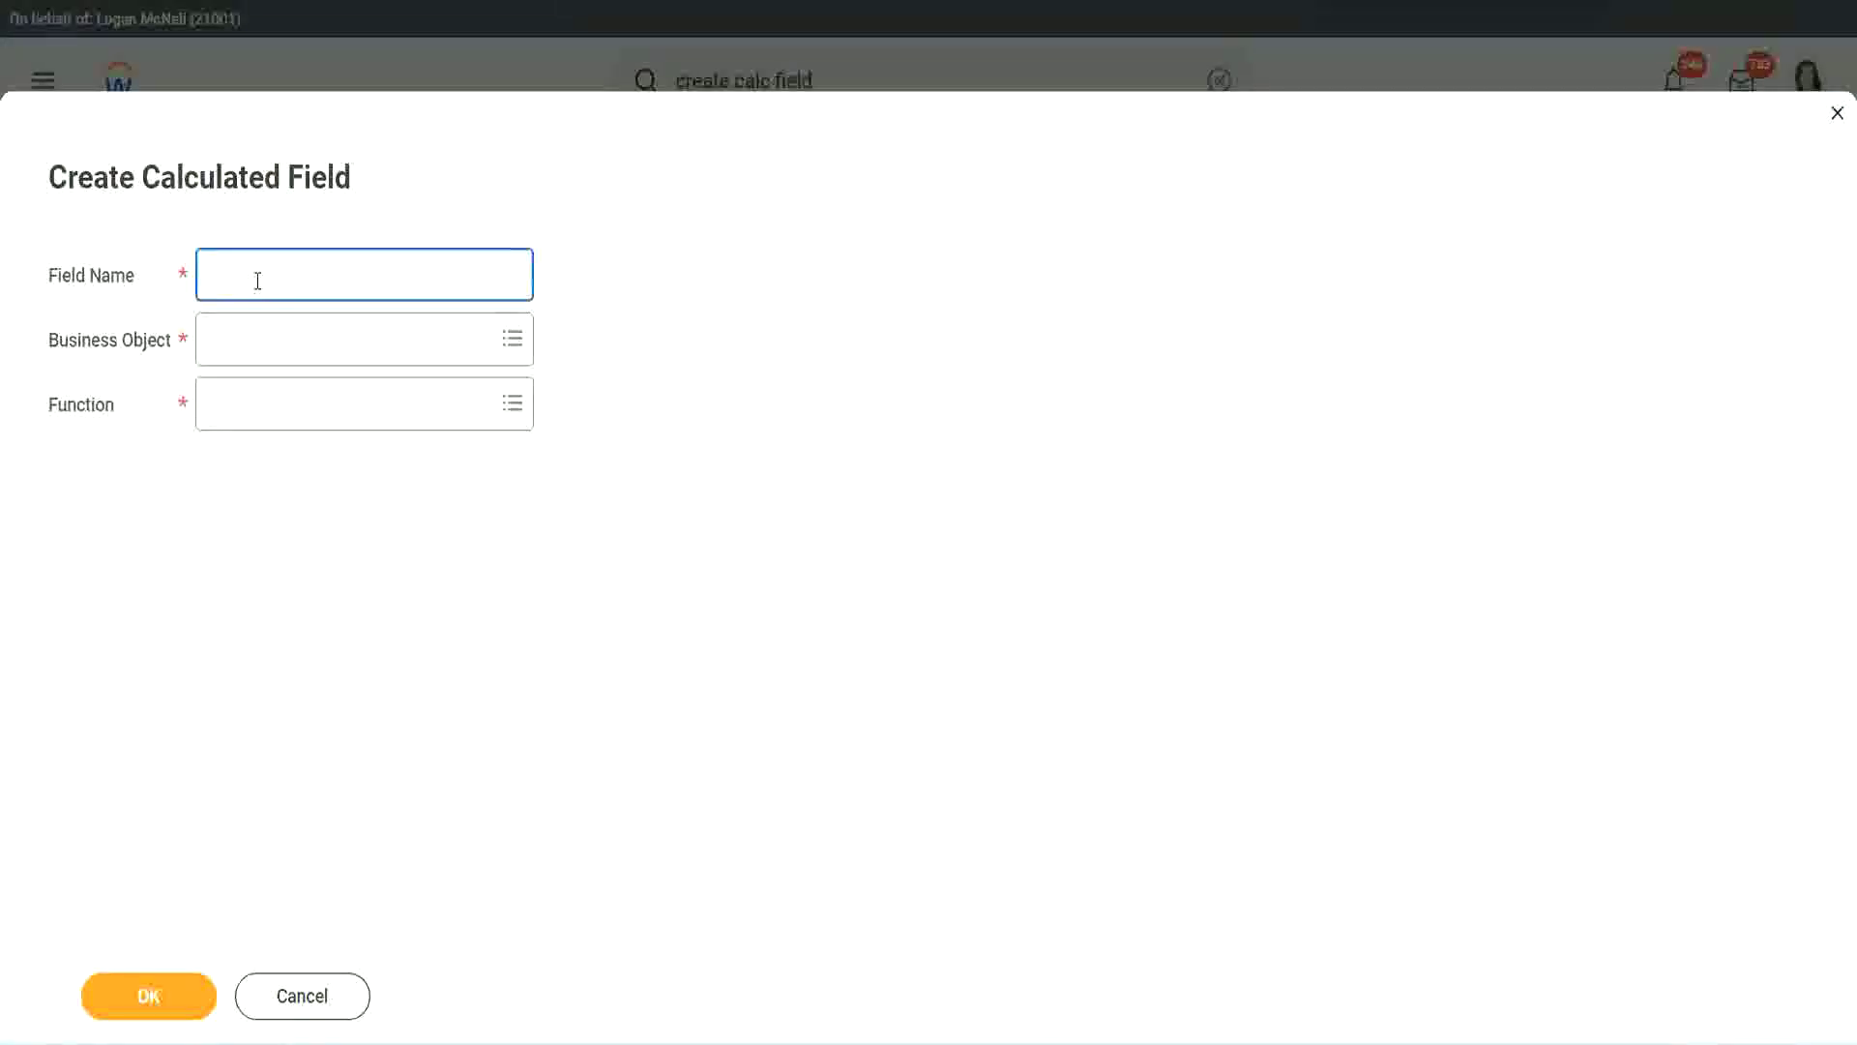
pyautogui.hotkey('ctrl', 'v')
pyautogui.doubleClick(314, 274)
pyautogui.write('Legend')
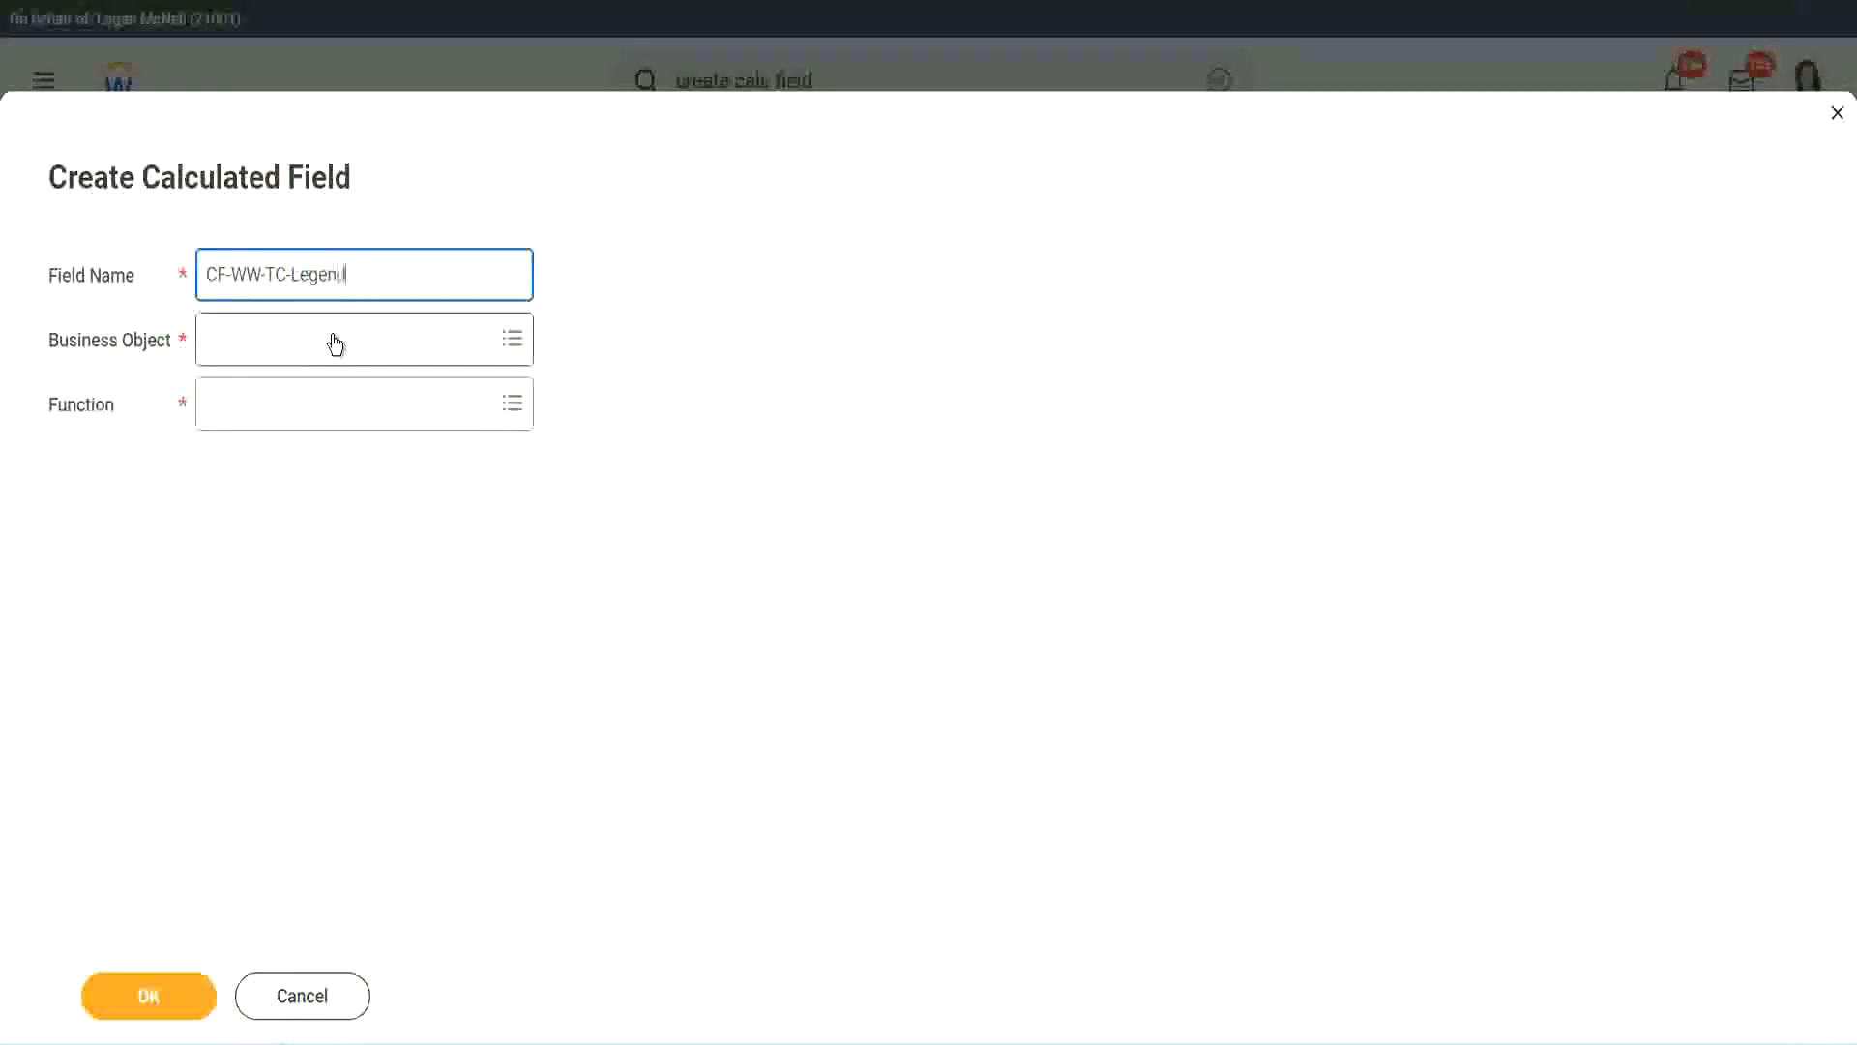
pyautogui.click(261, 353)
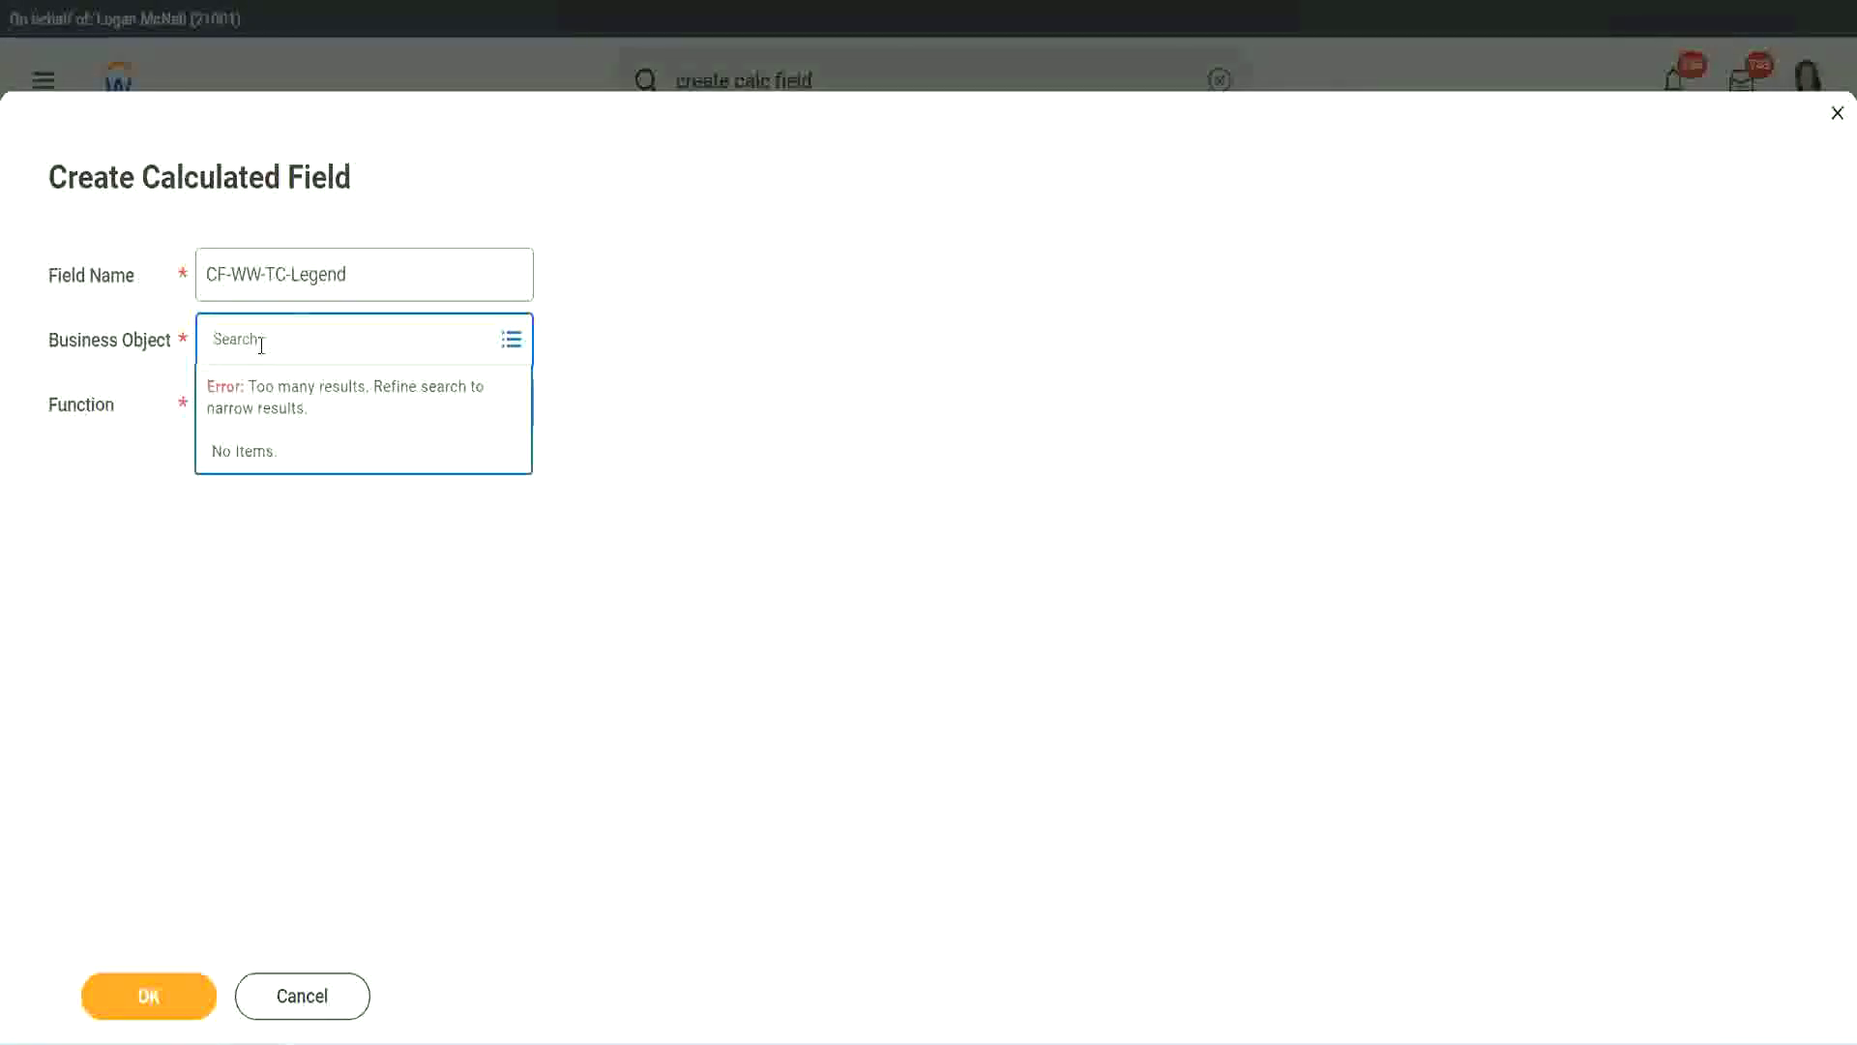
pyautogui.write('Glo')
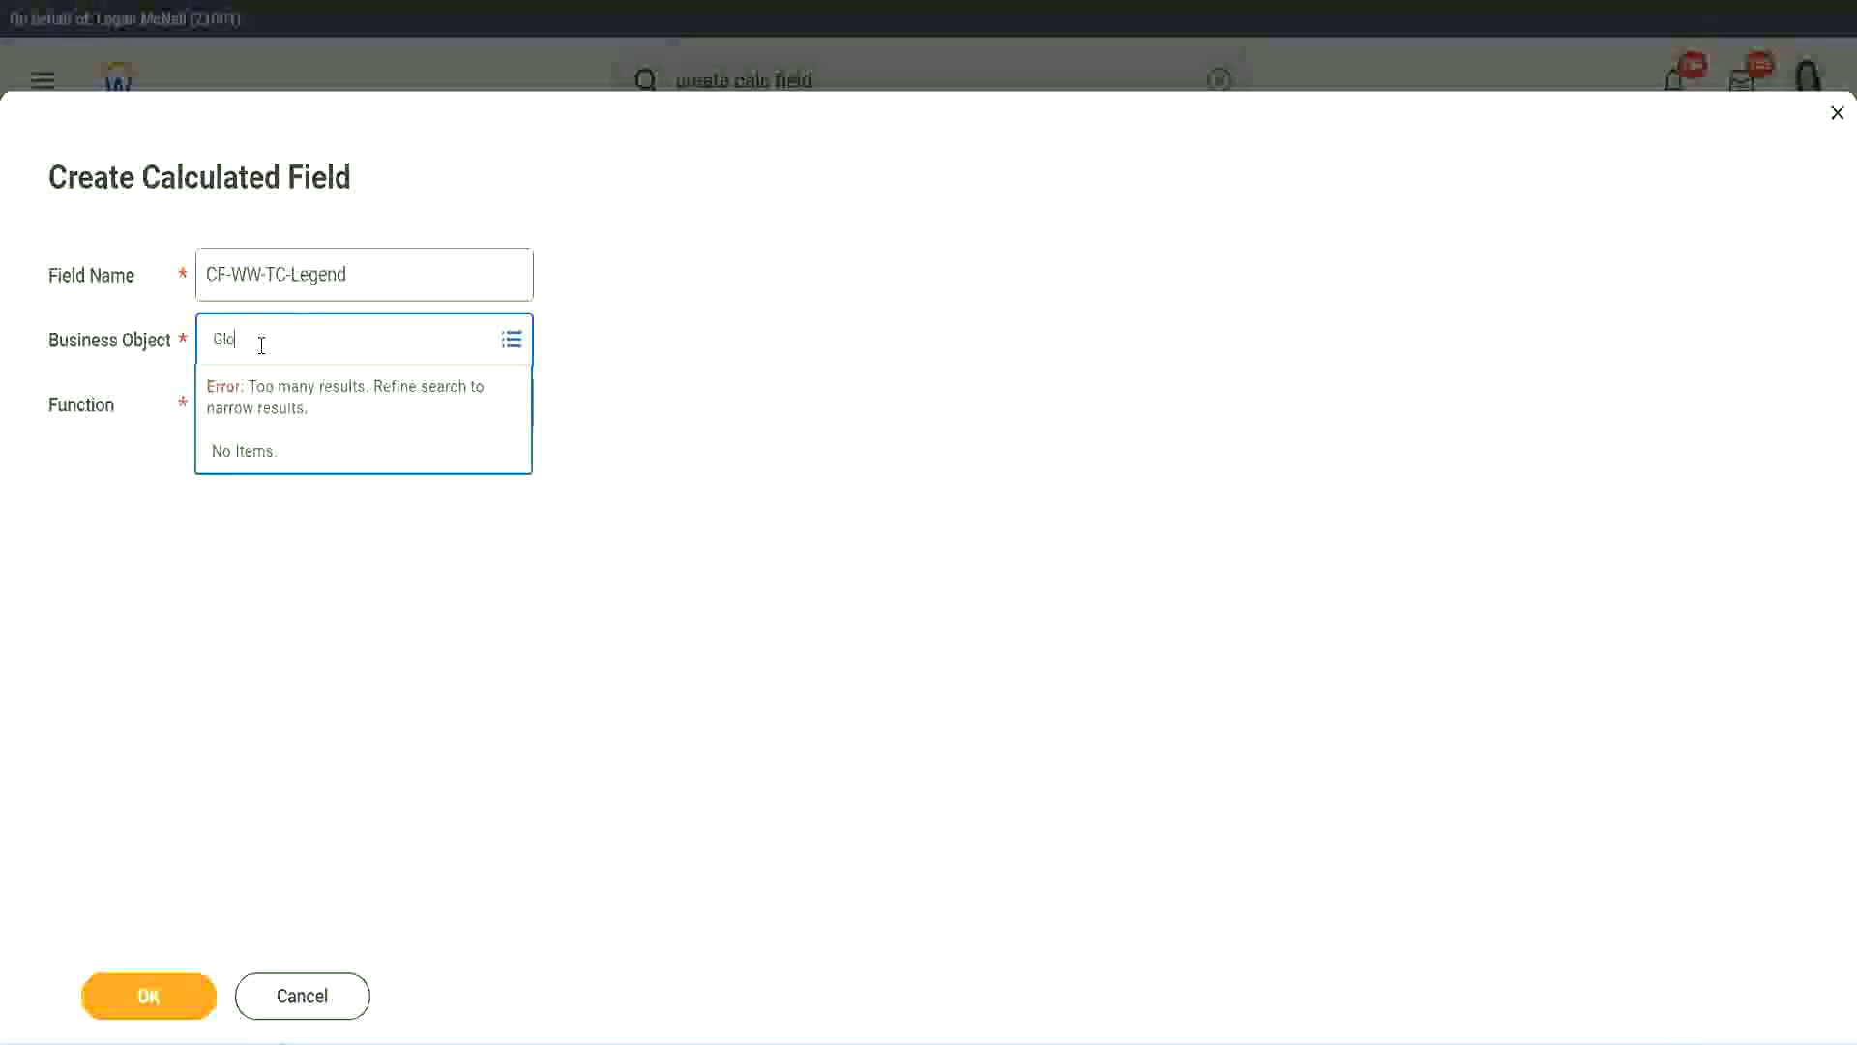
pyautogui.write('bal')
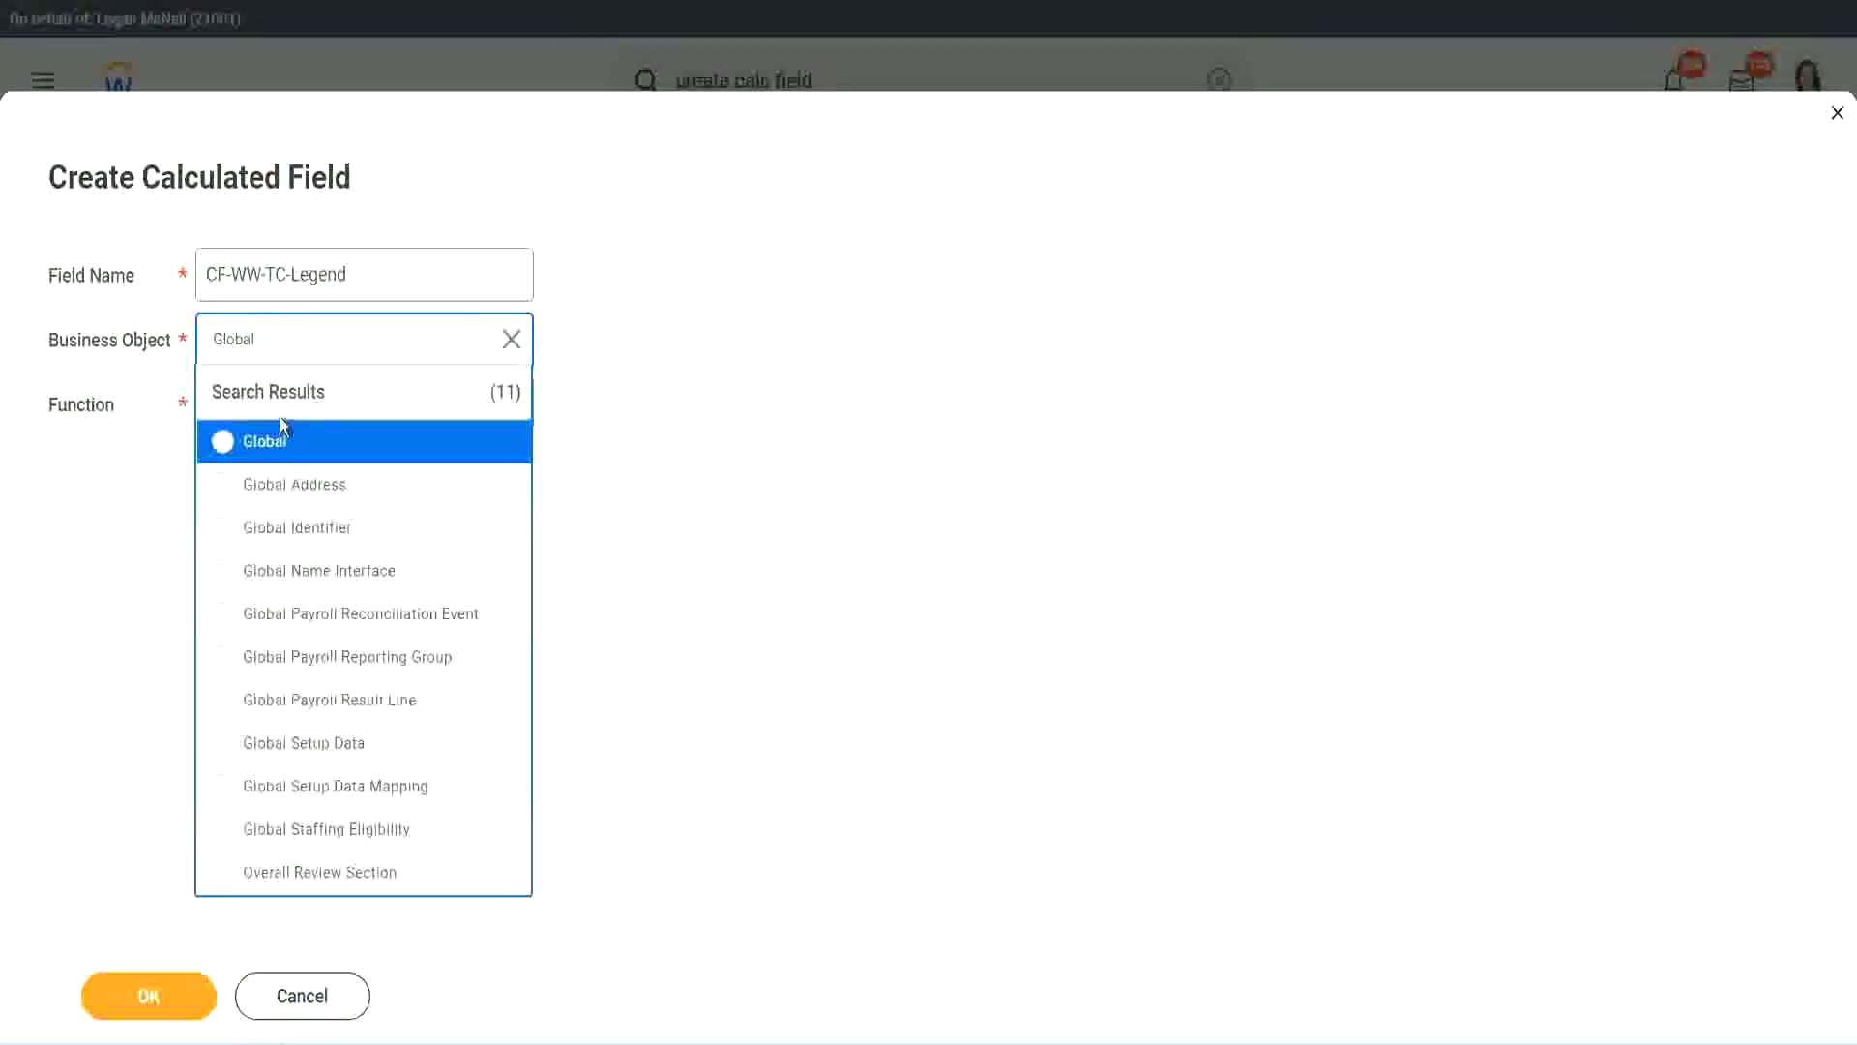
pyautogui.click(277, 440)
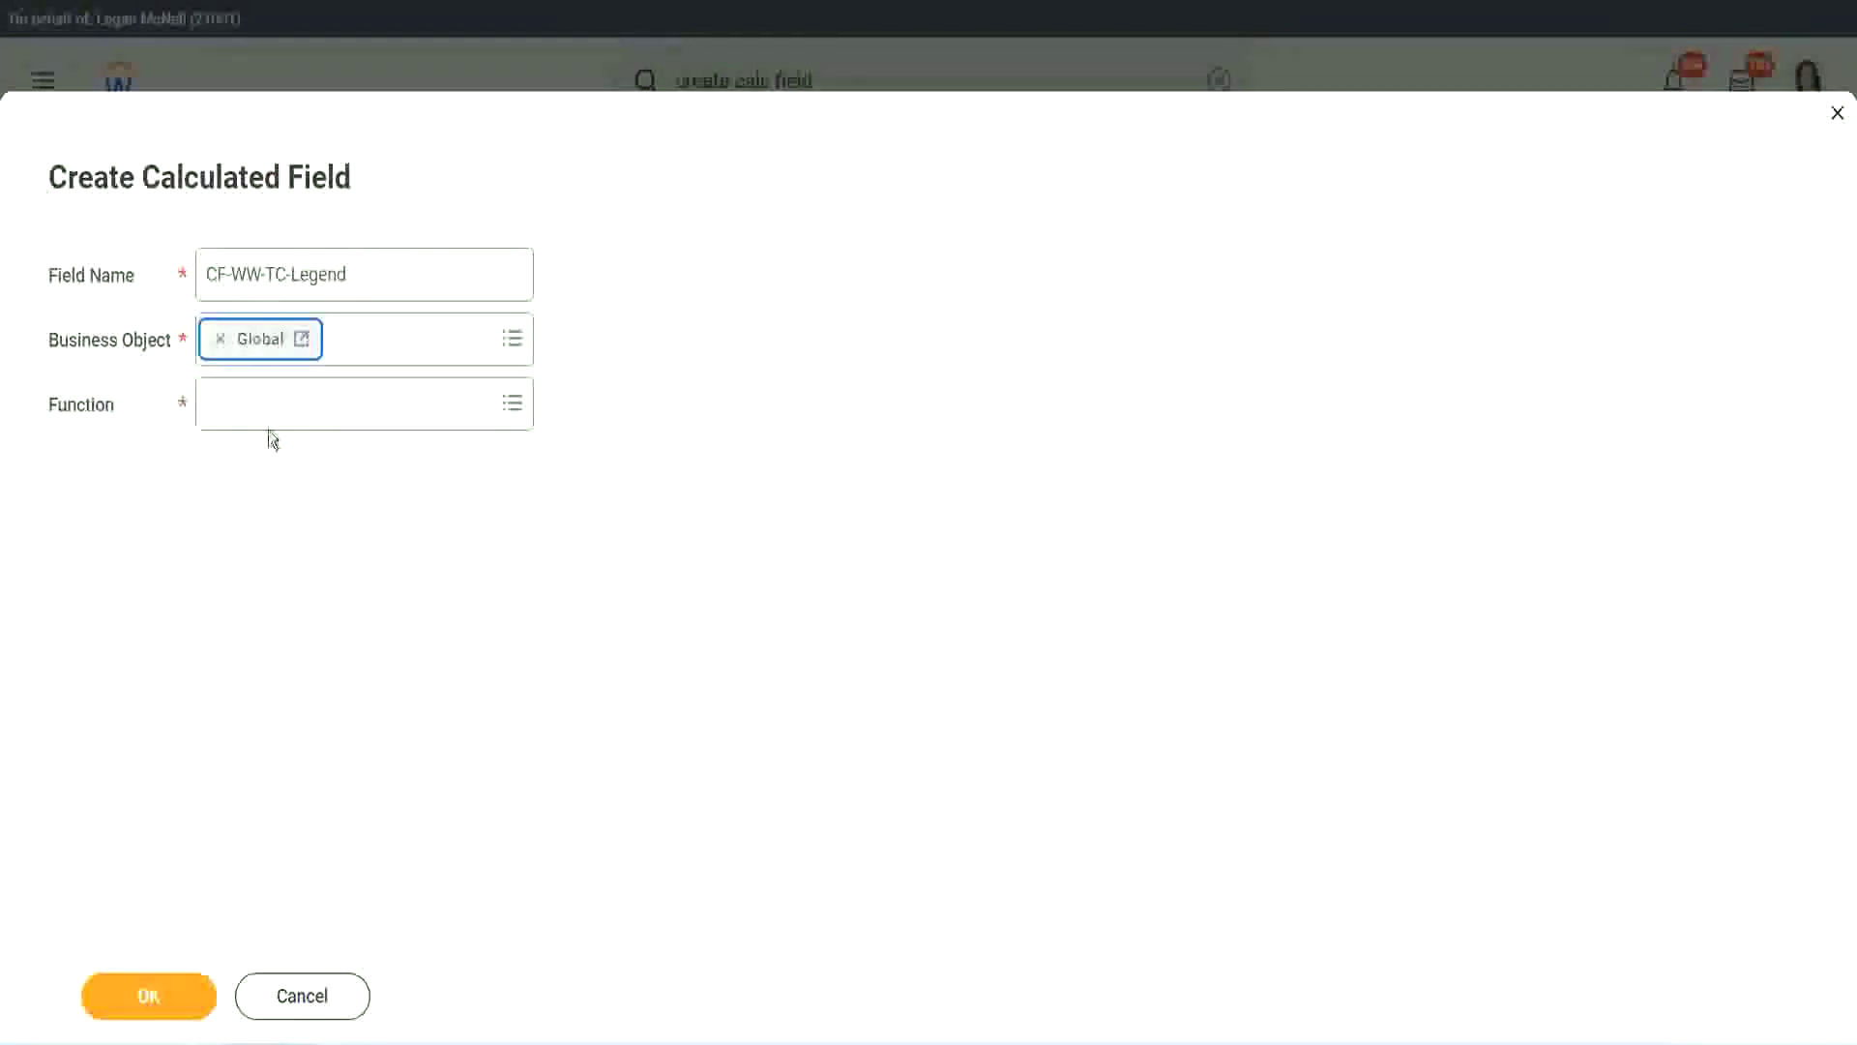
# - Make it a Text Constant with value Legend and save it
pyautogui.click(269, 406)
pyautogui.write('te')
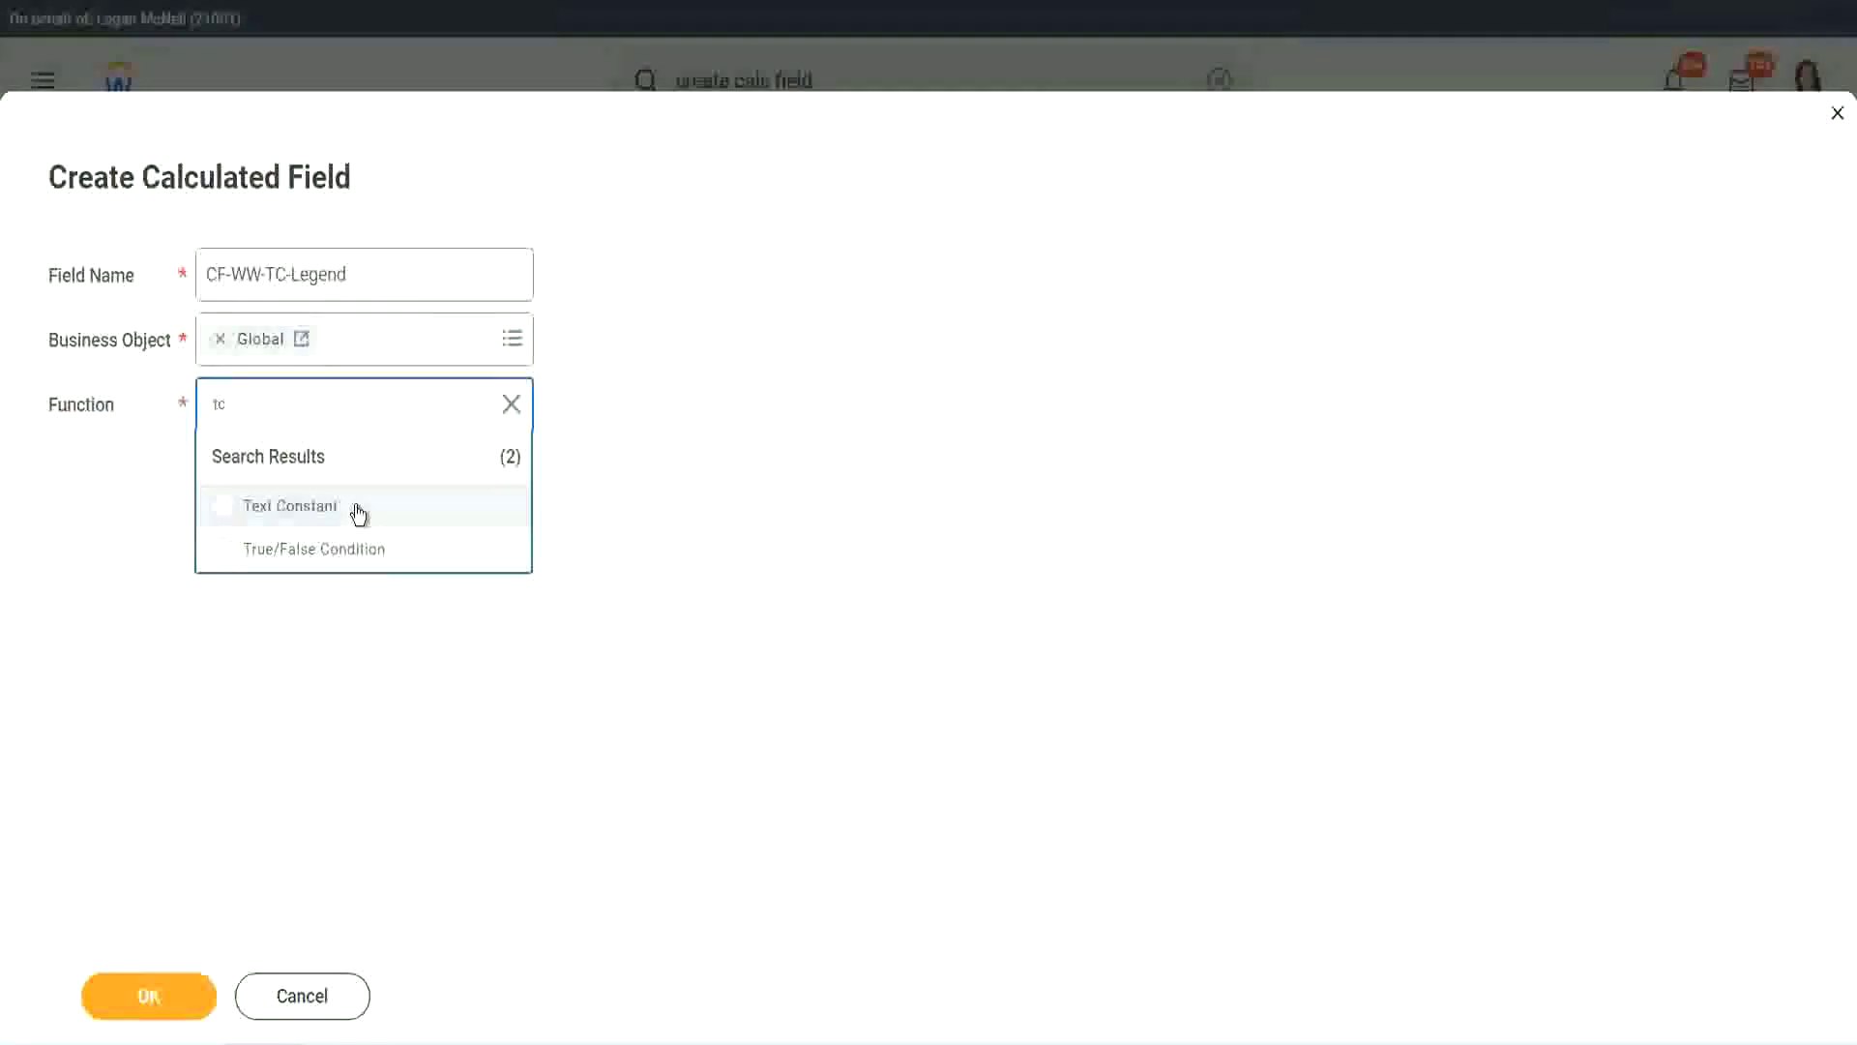
pyautogui.click(346, 518)
pyautogui.click(159, 960)
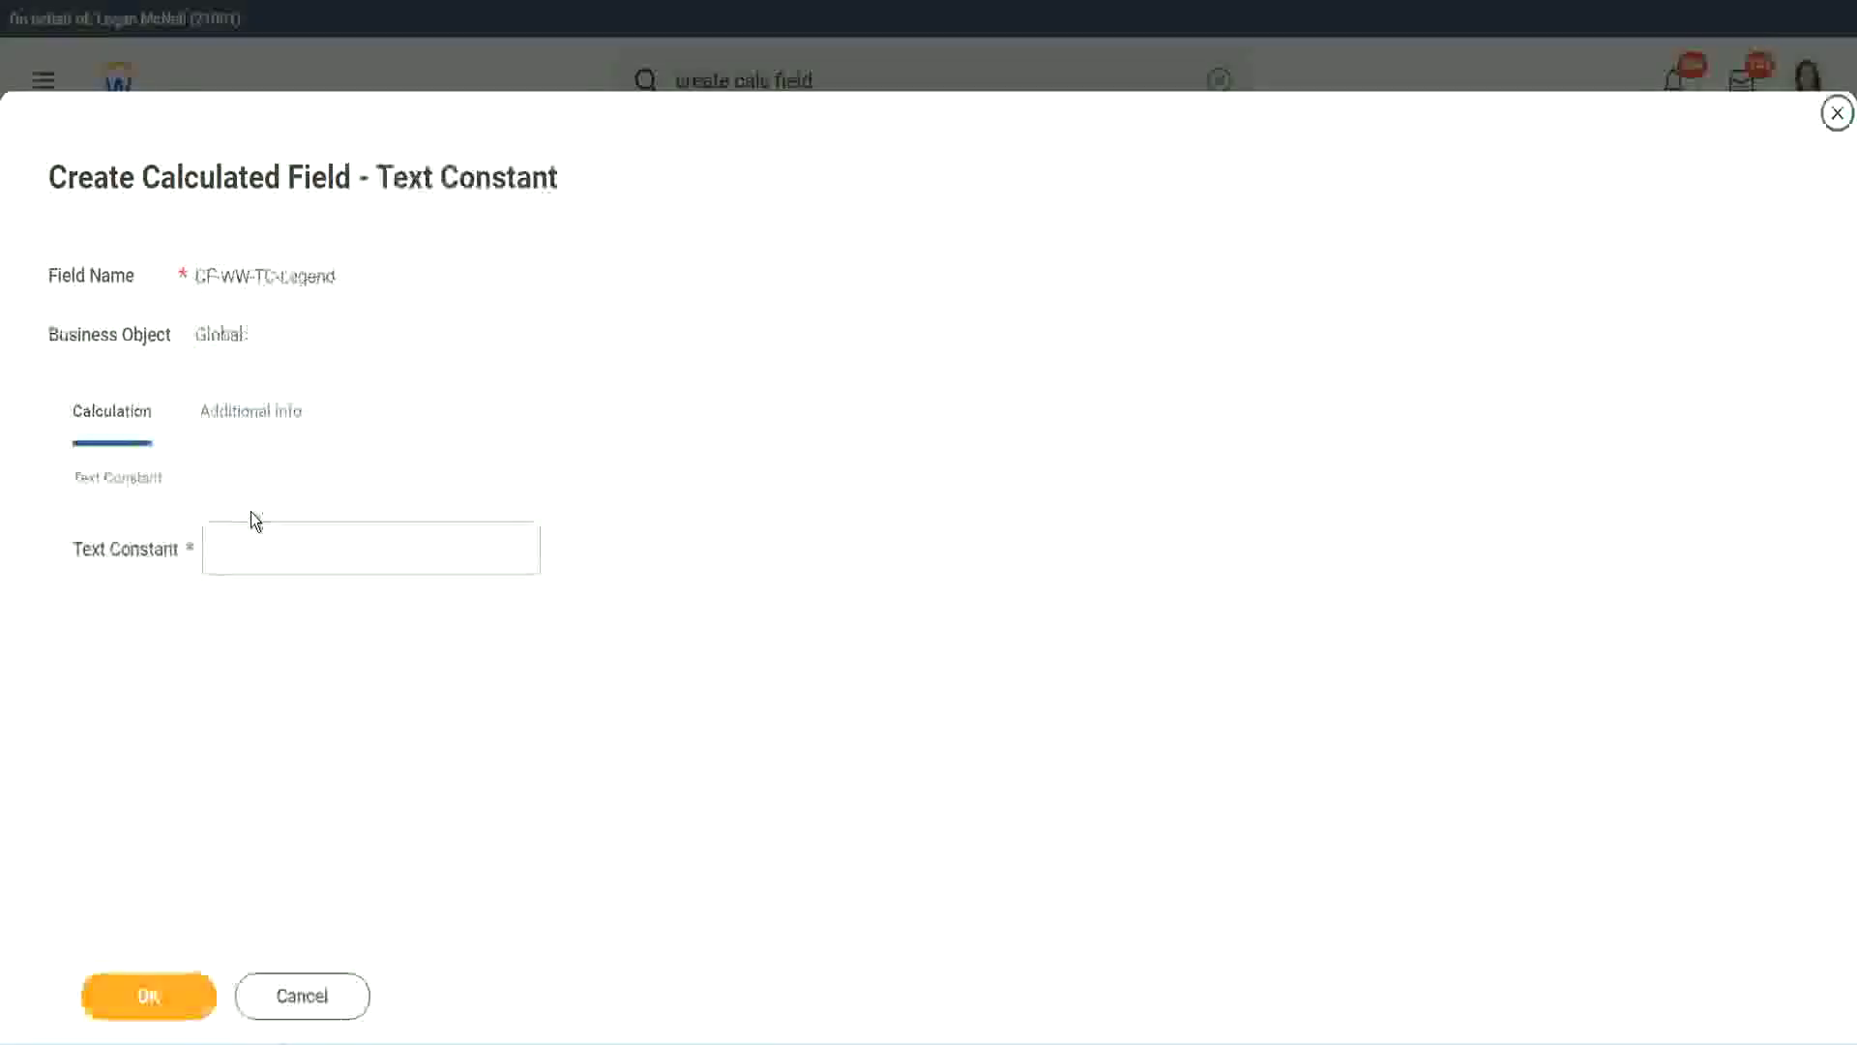
pyautogui.click(240, 550)
pyautogui.write('Legend')
pyautogui.click(176, 990)
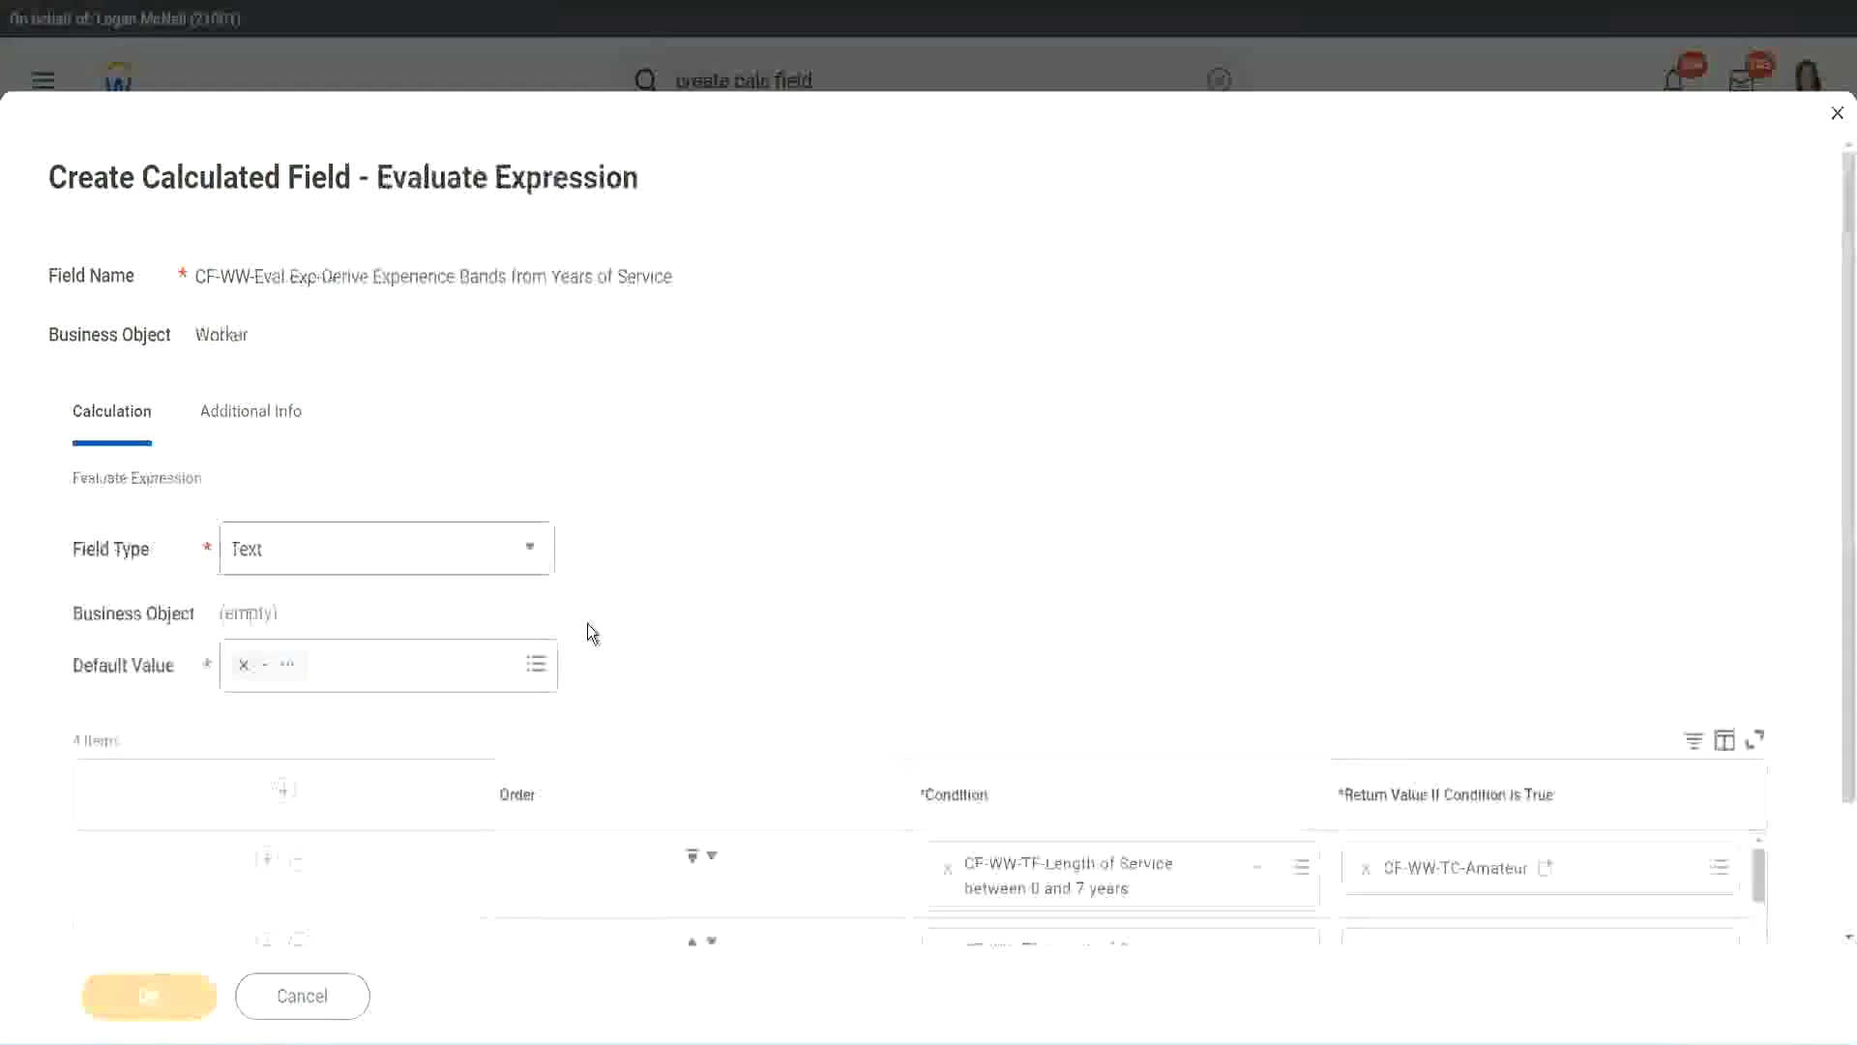
# - Review the four service-band rows returning Amateur, Experienced, Senior and Legend
pyautogui.scroll(-3, 982, 519)
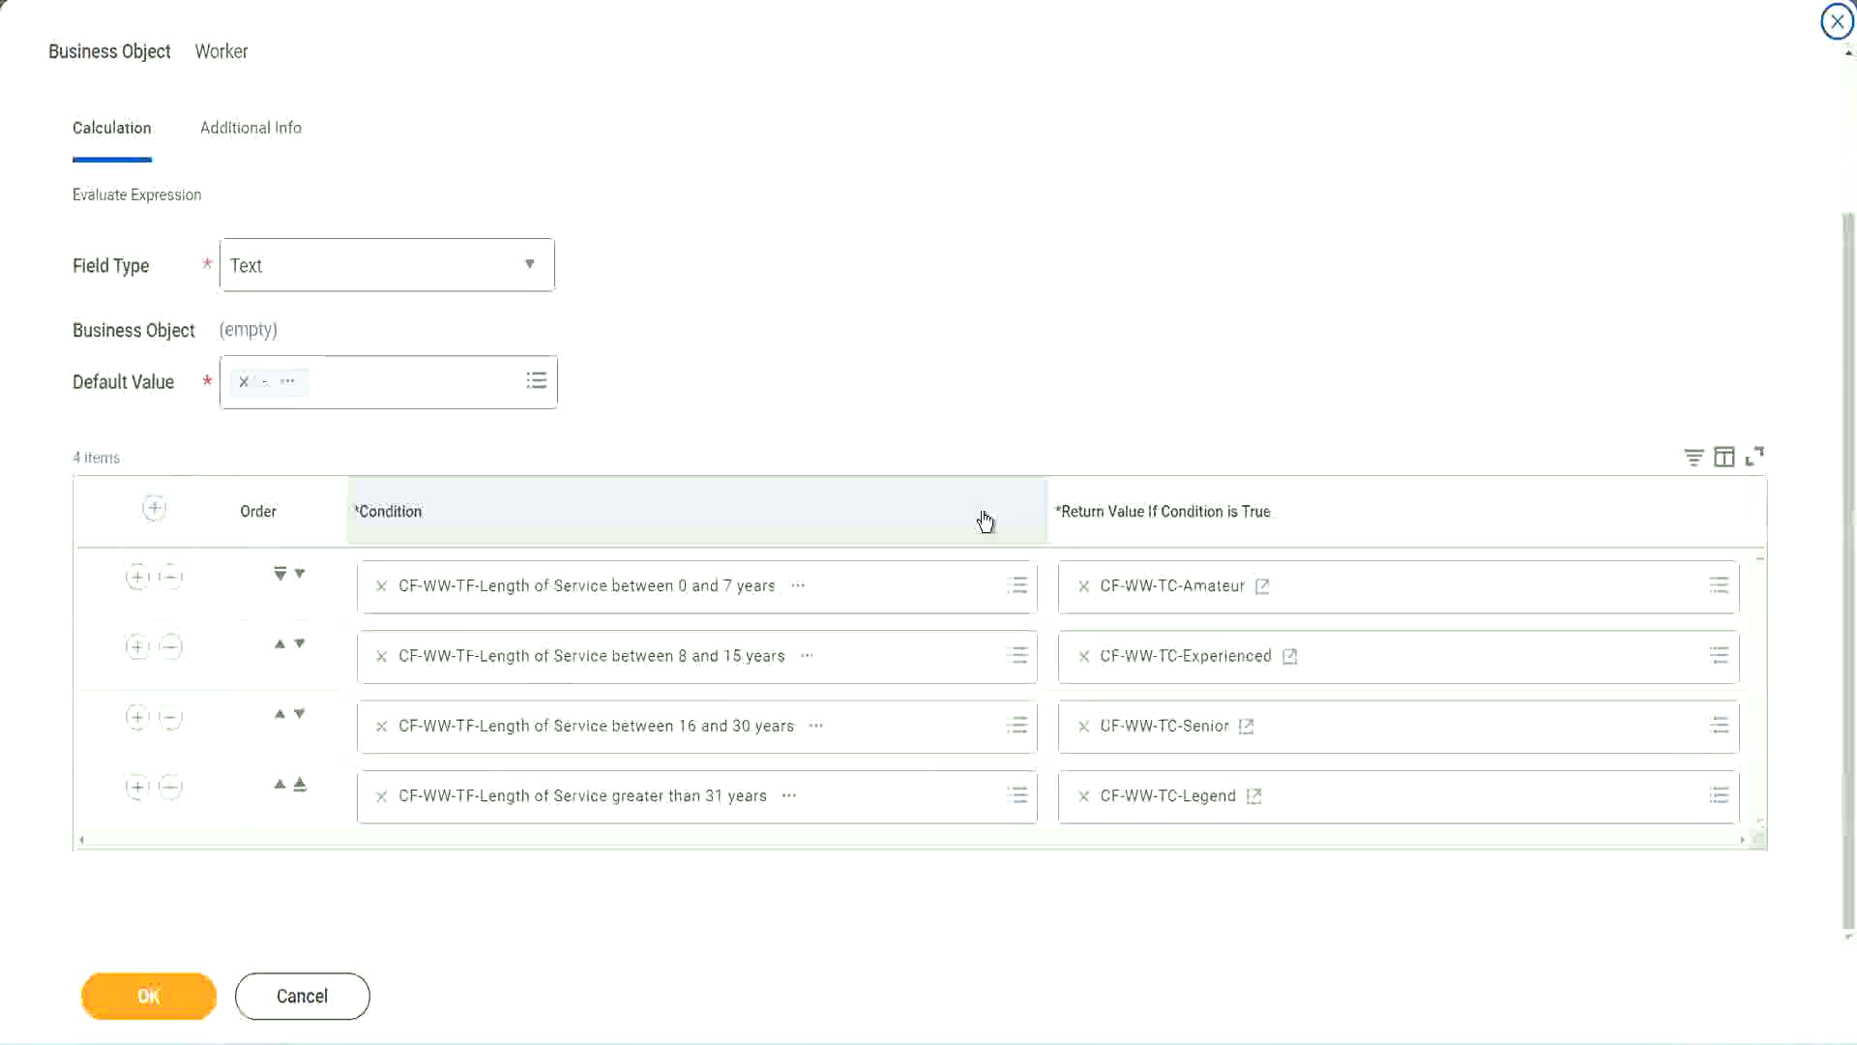
pyautogui.scroll(1, 788, 397)
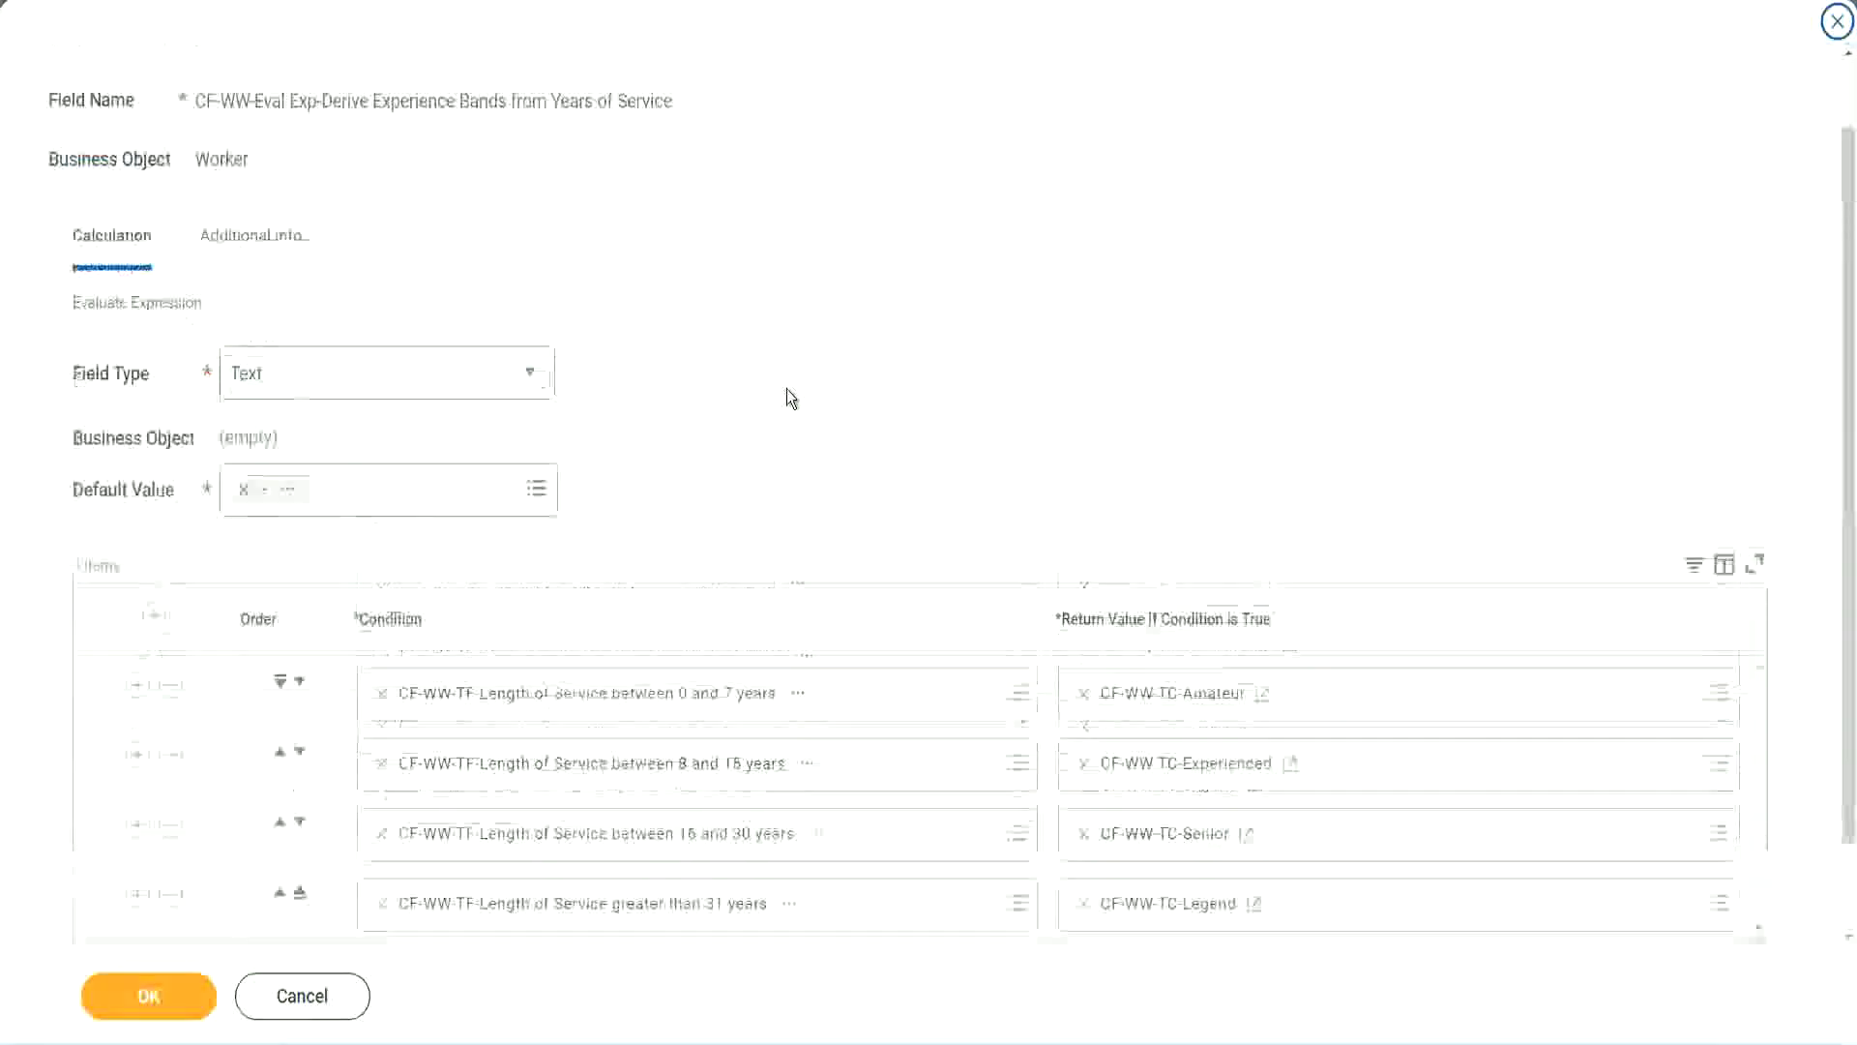
pyautogui.scroll(1, 787, 389)
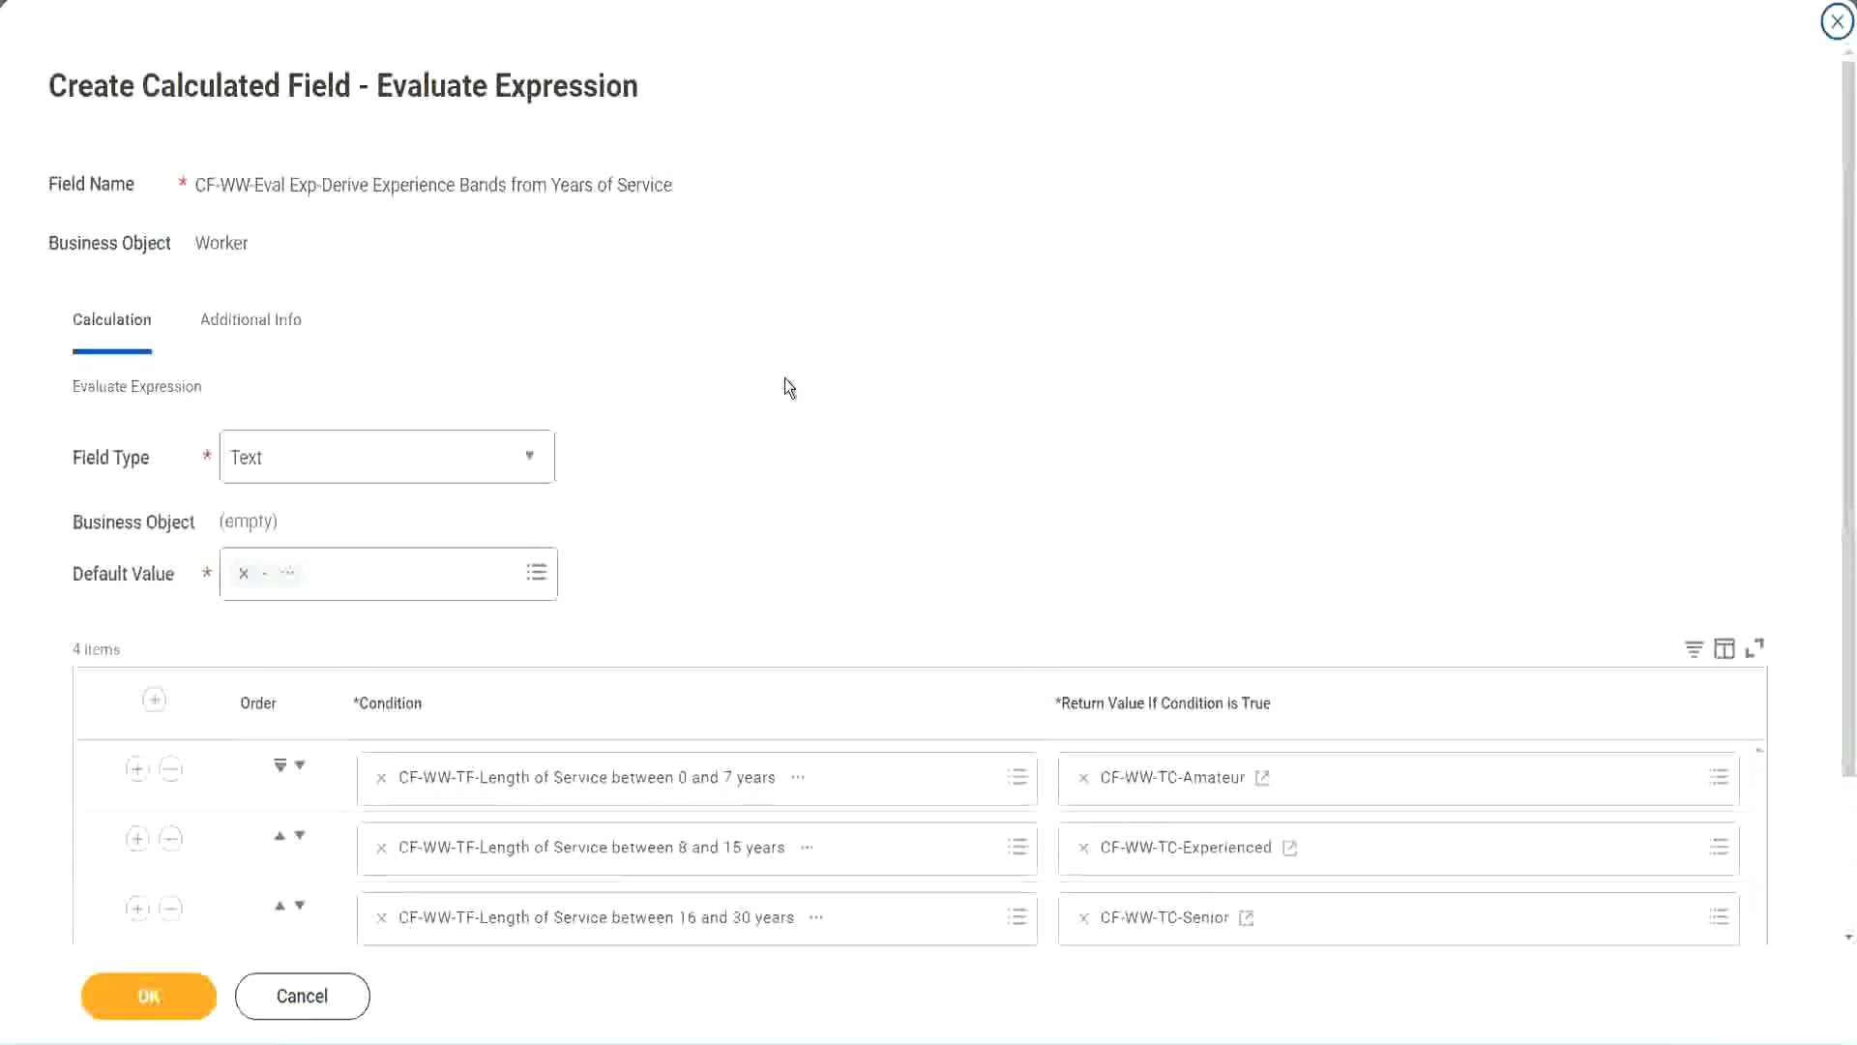
pyautogui.scroll(-2, 785, 380)
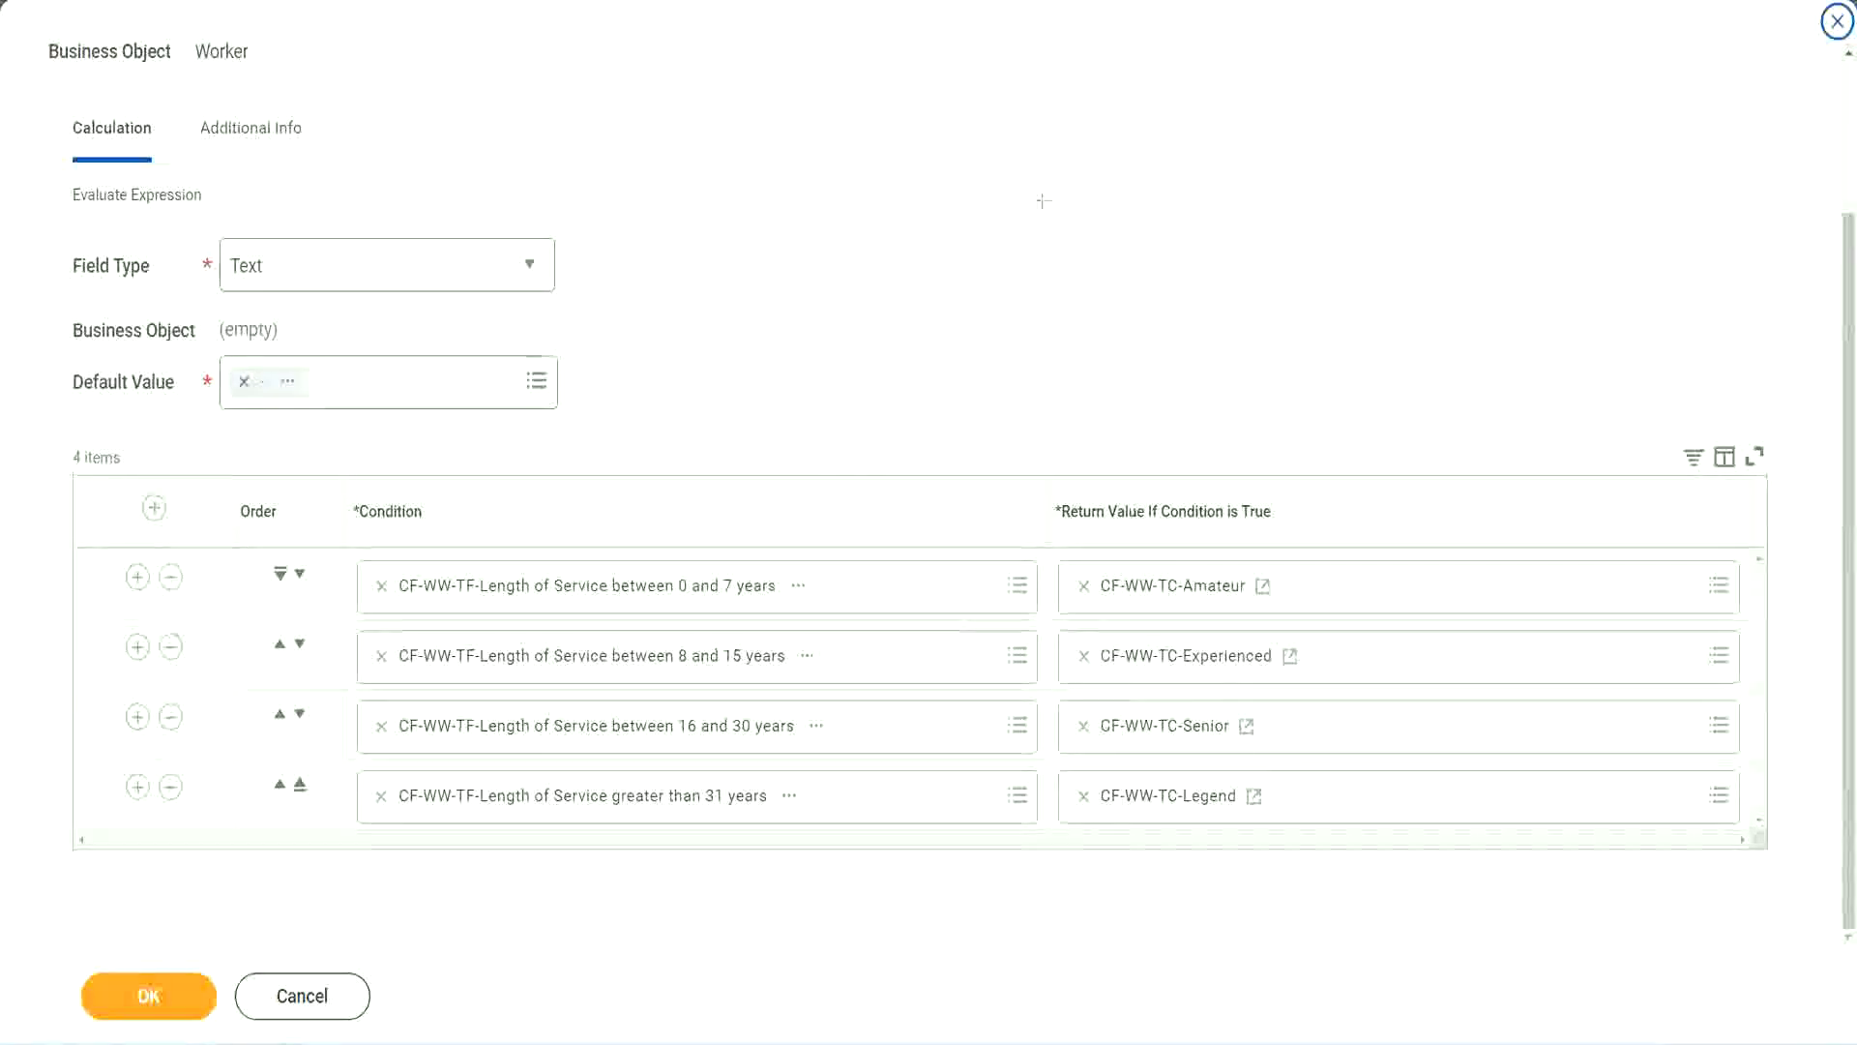
pyautogui.moveTo(1189, 274); pyautogui.dragTo(1205, 458)
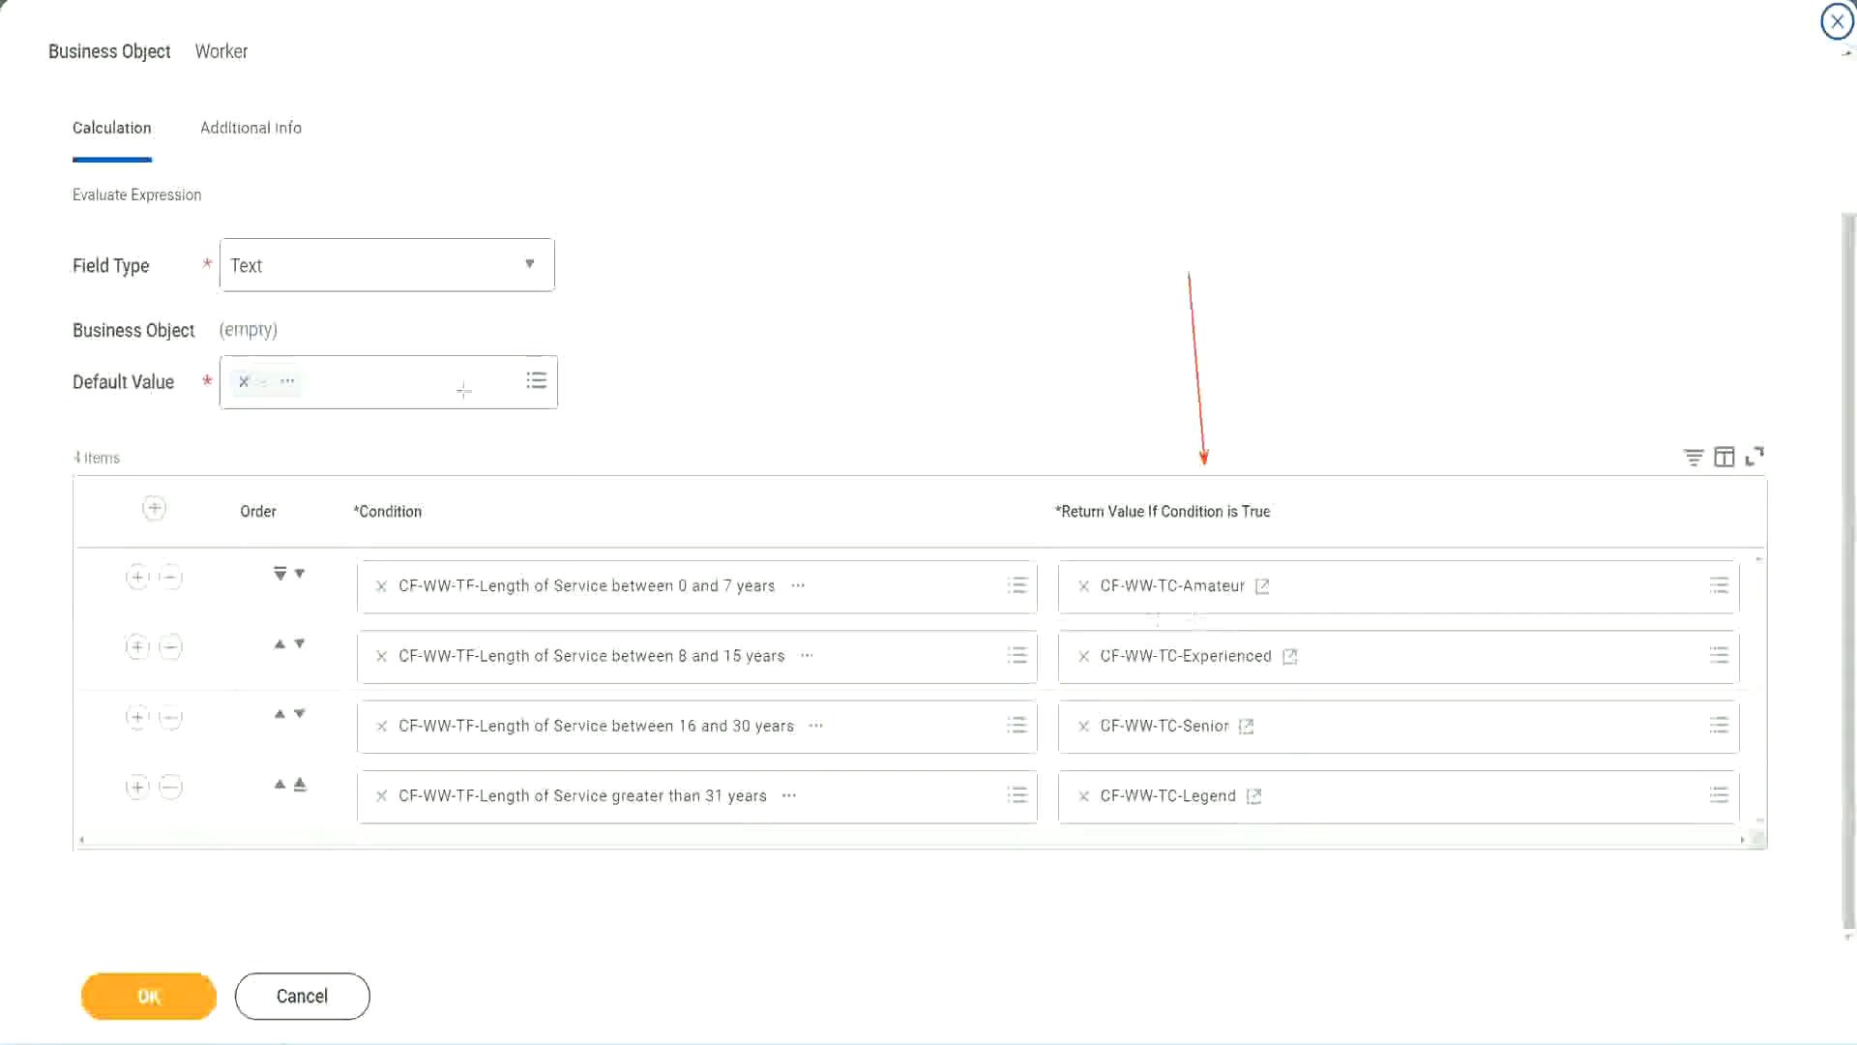
pyautogui.moveTo(231, 168); pyautogui.dragTo(239, 232)
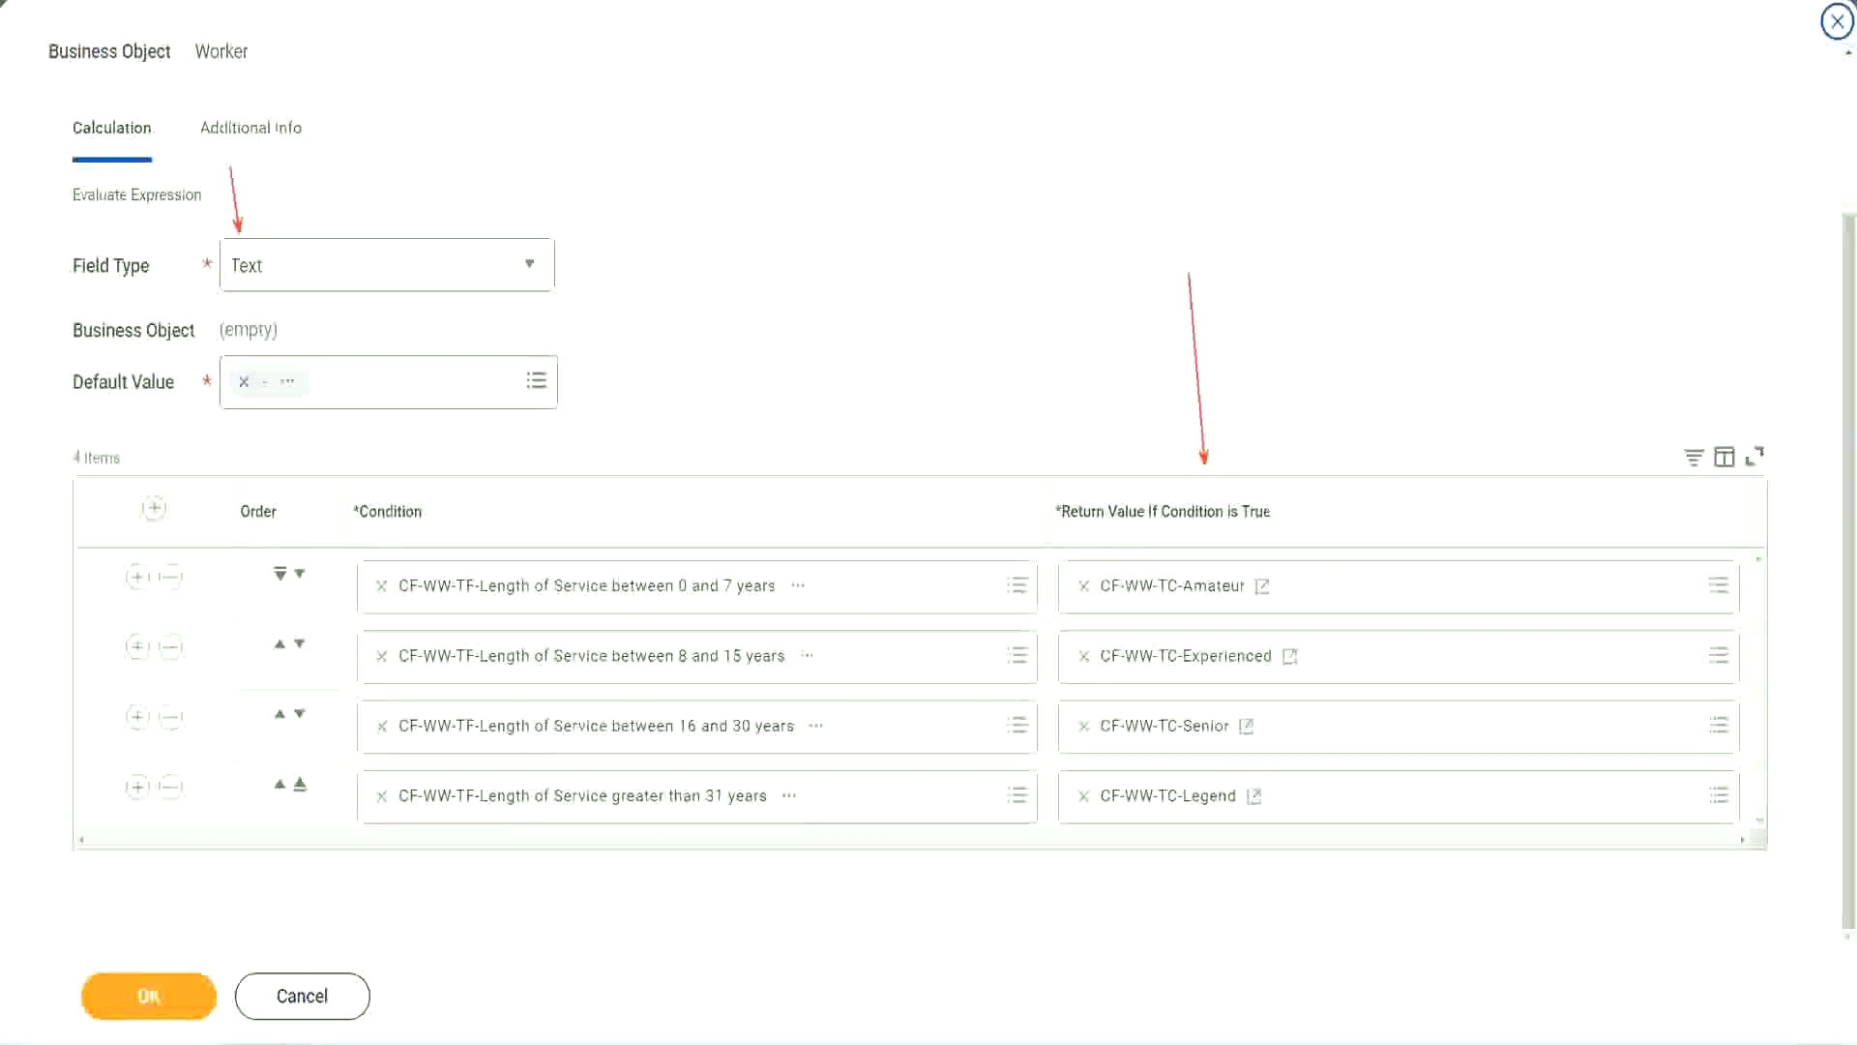
# - Save the experience-bands field, review its Save Confirmation, and bring up the field link's options
pyautogui.click(163, 997)
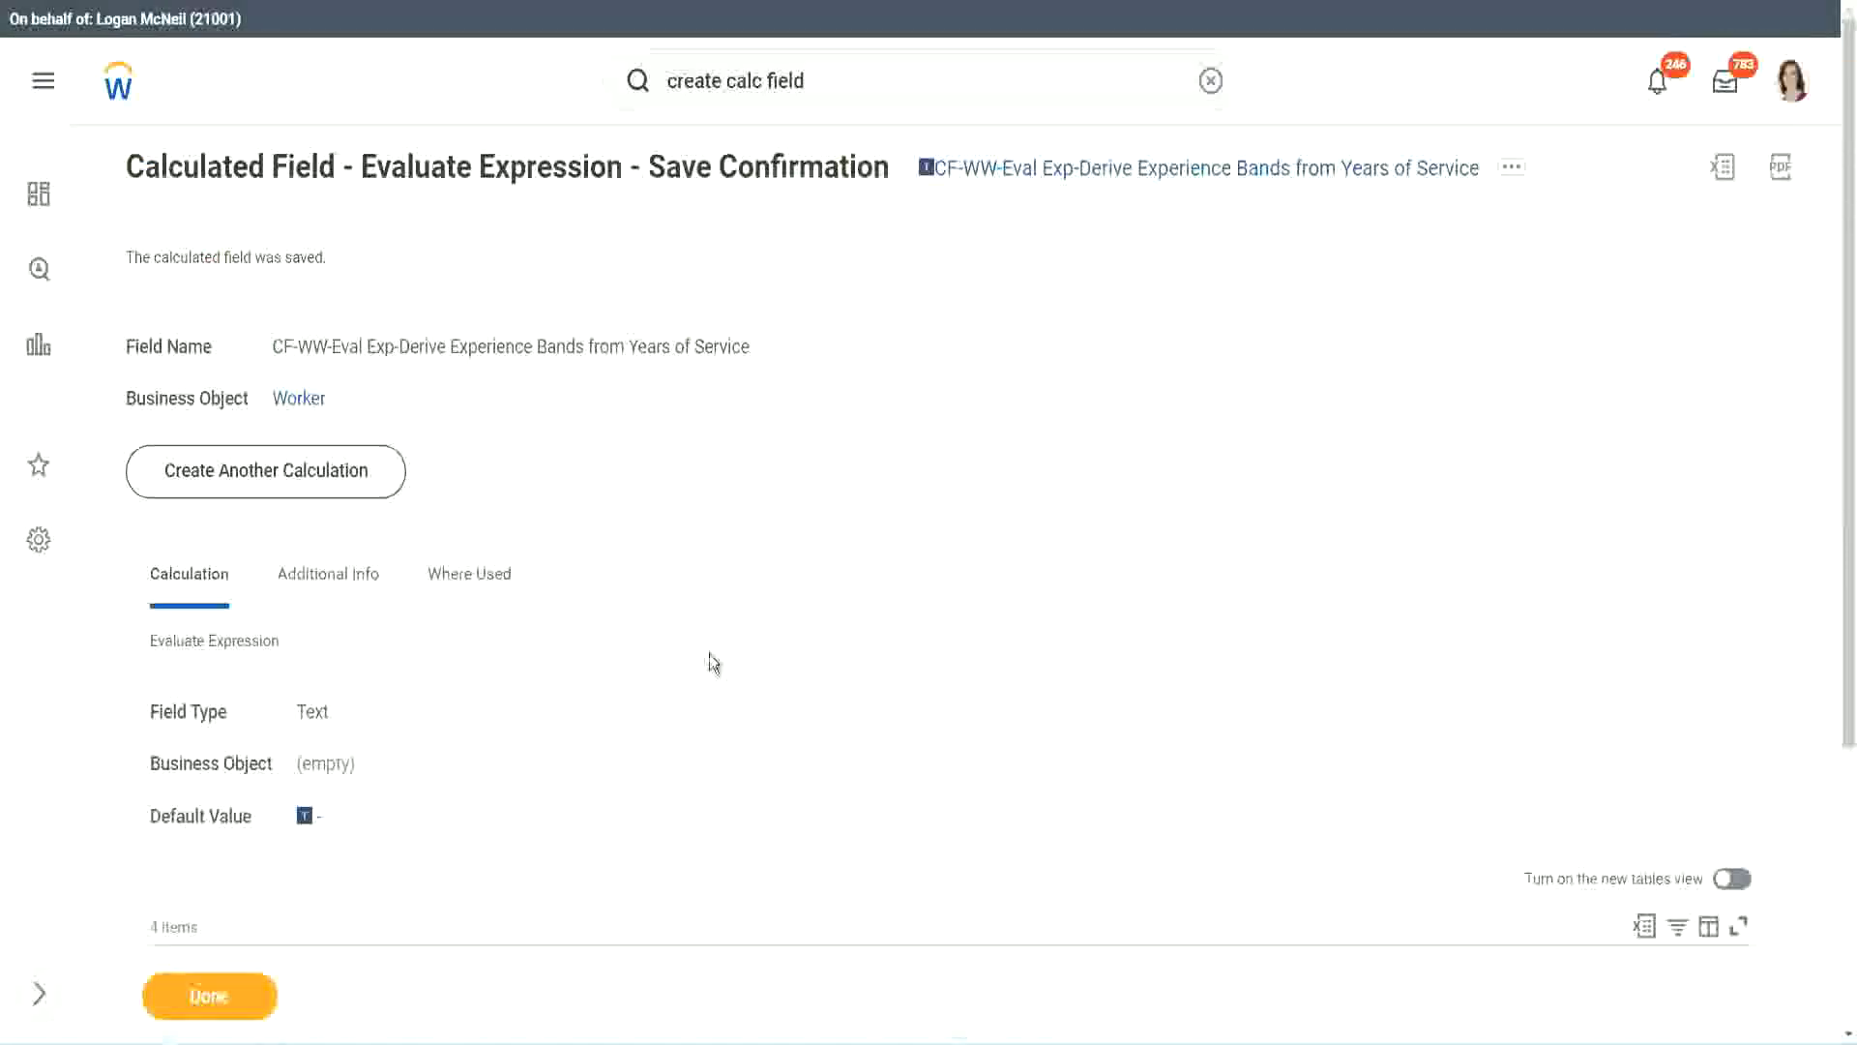
pyautogui.scroll(-4, 710, 652)
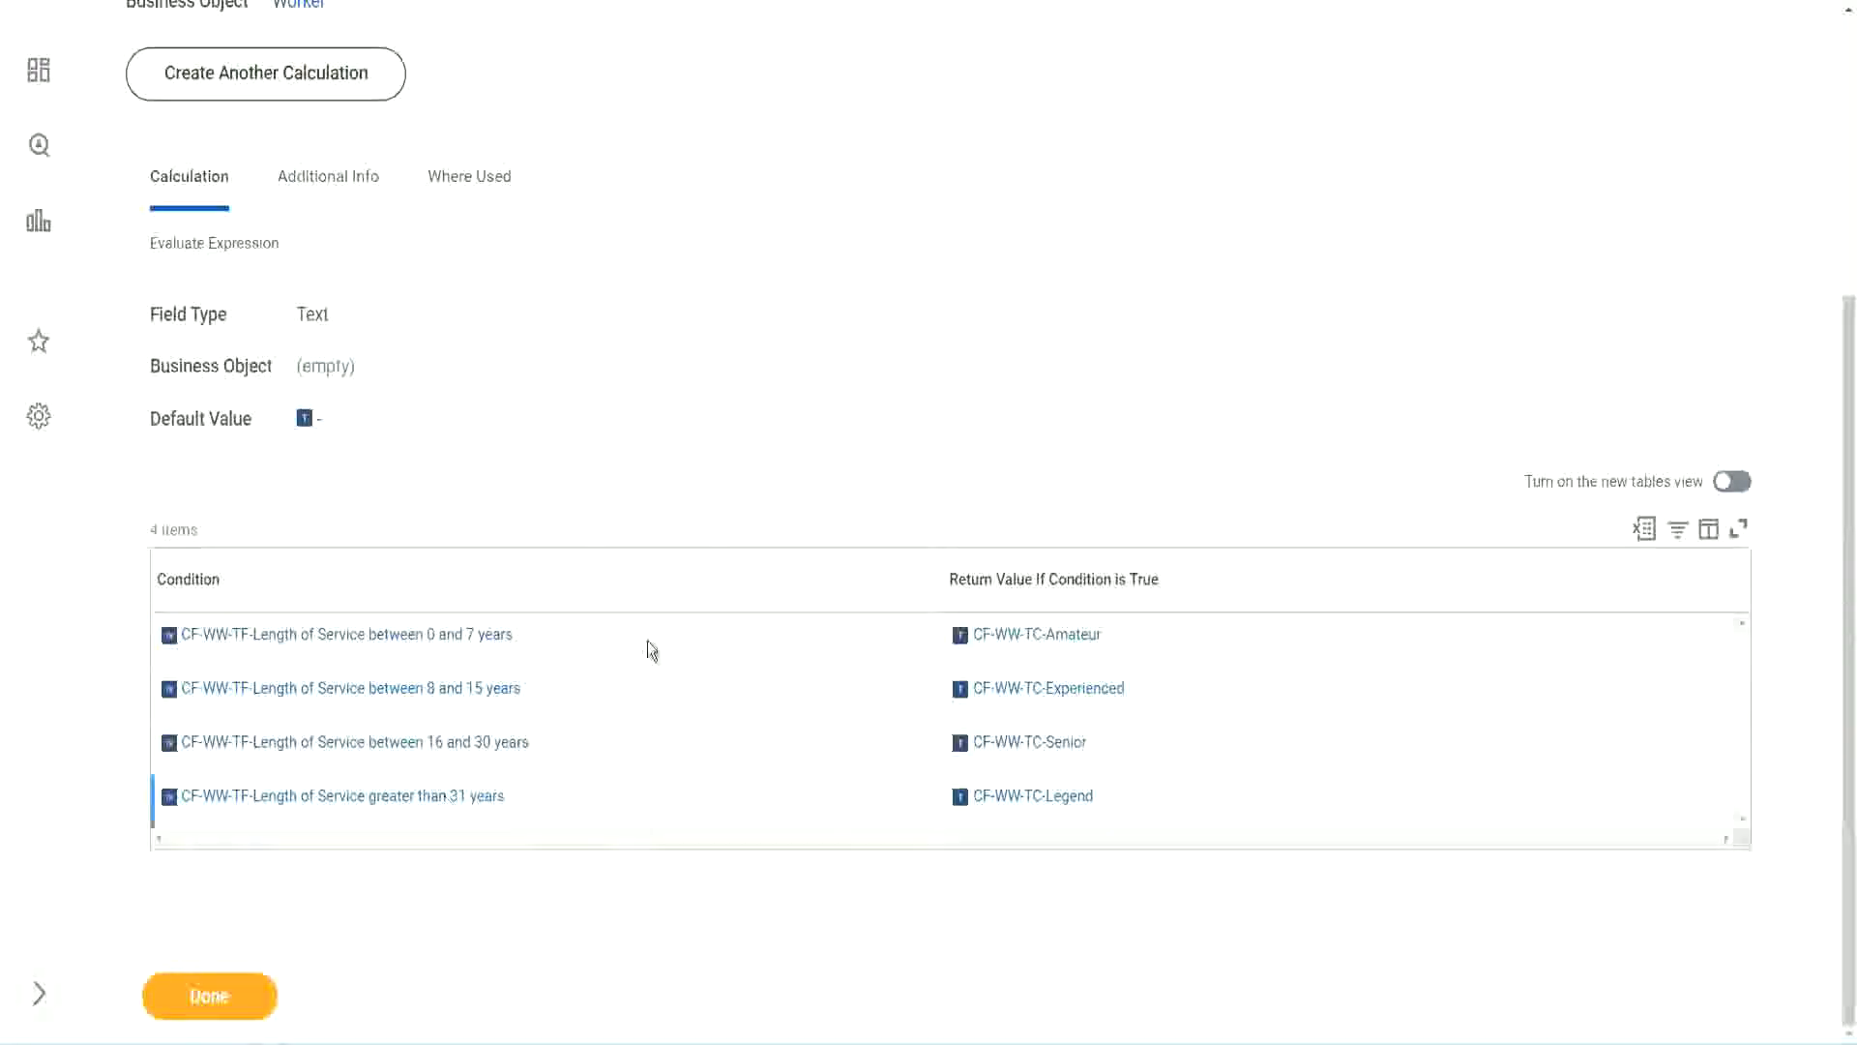
pyautogui.scroll(4, 572, 506)
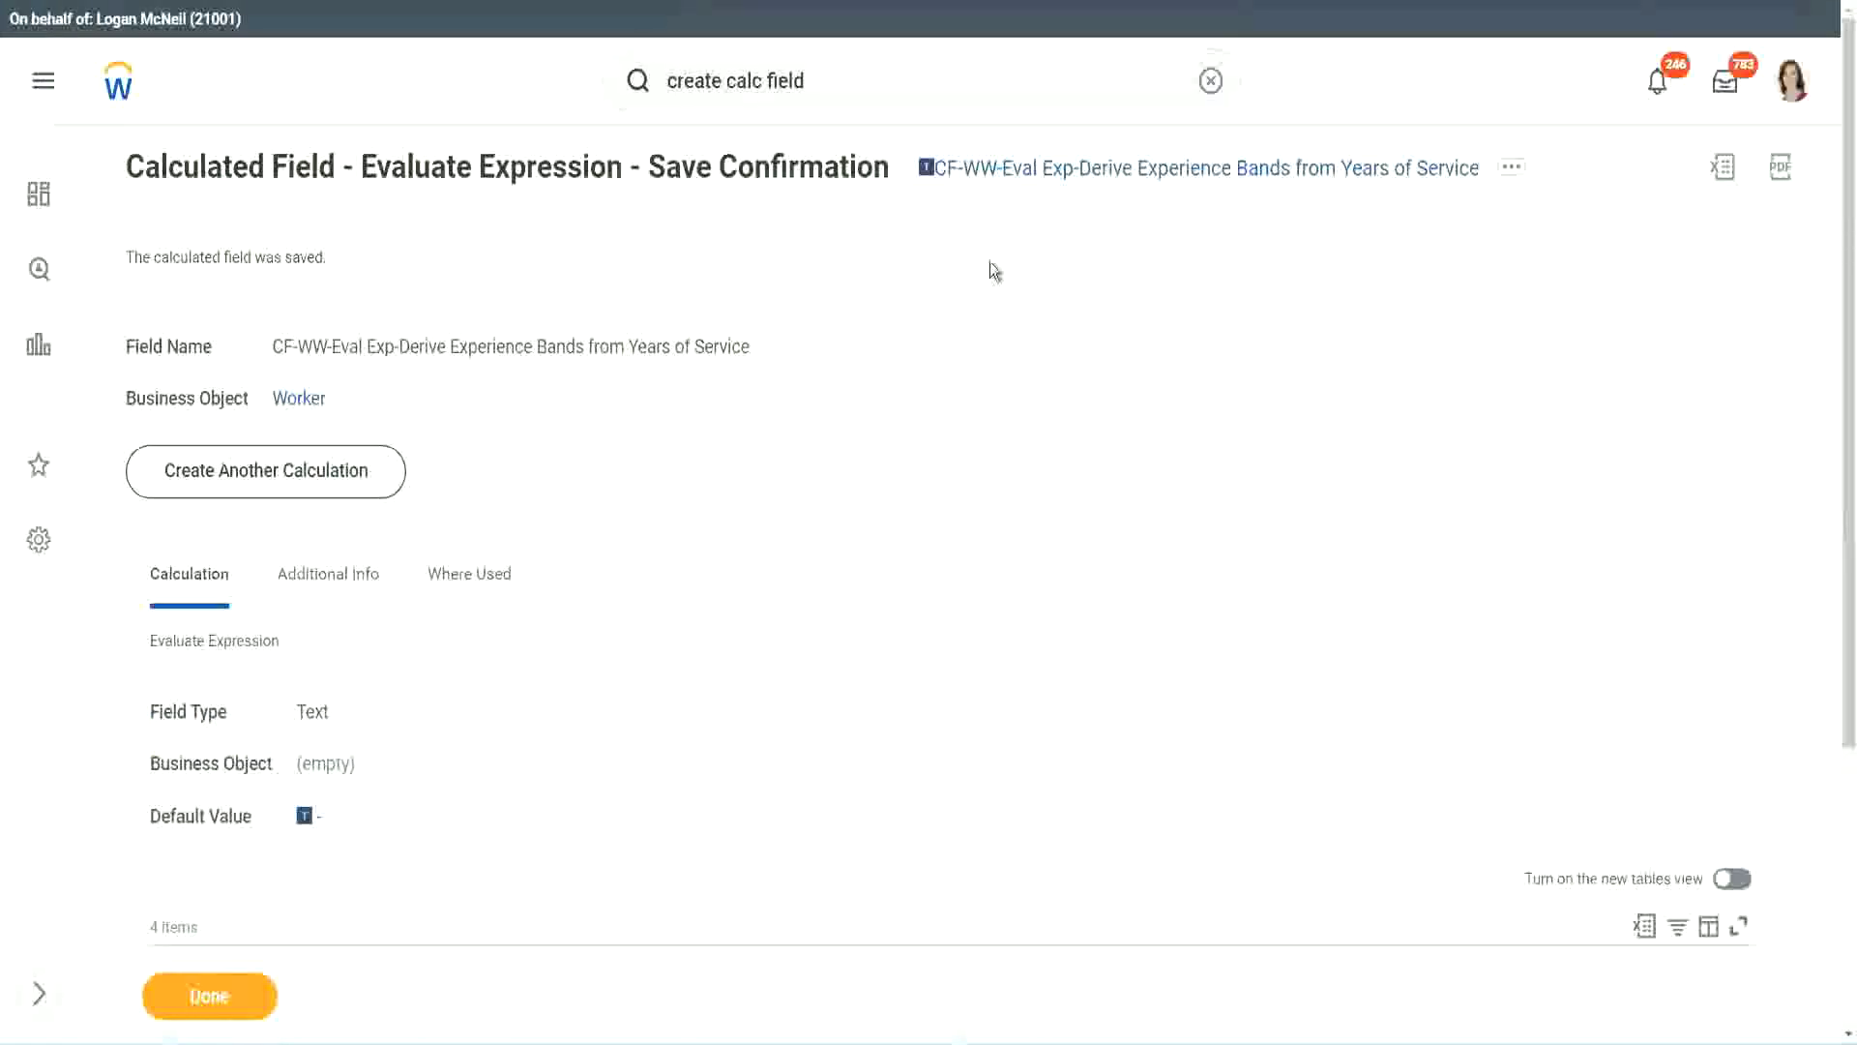
pyautogui.rightClick(1090, 180)
# - Copy the calculated field's name and open the WW Employee Details report for editing
pyautogui.click(1143, 287)
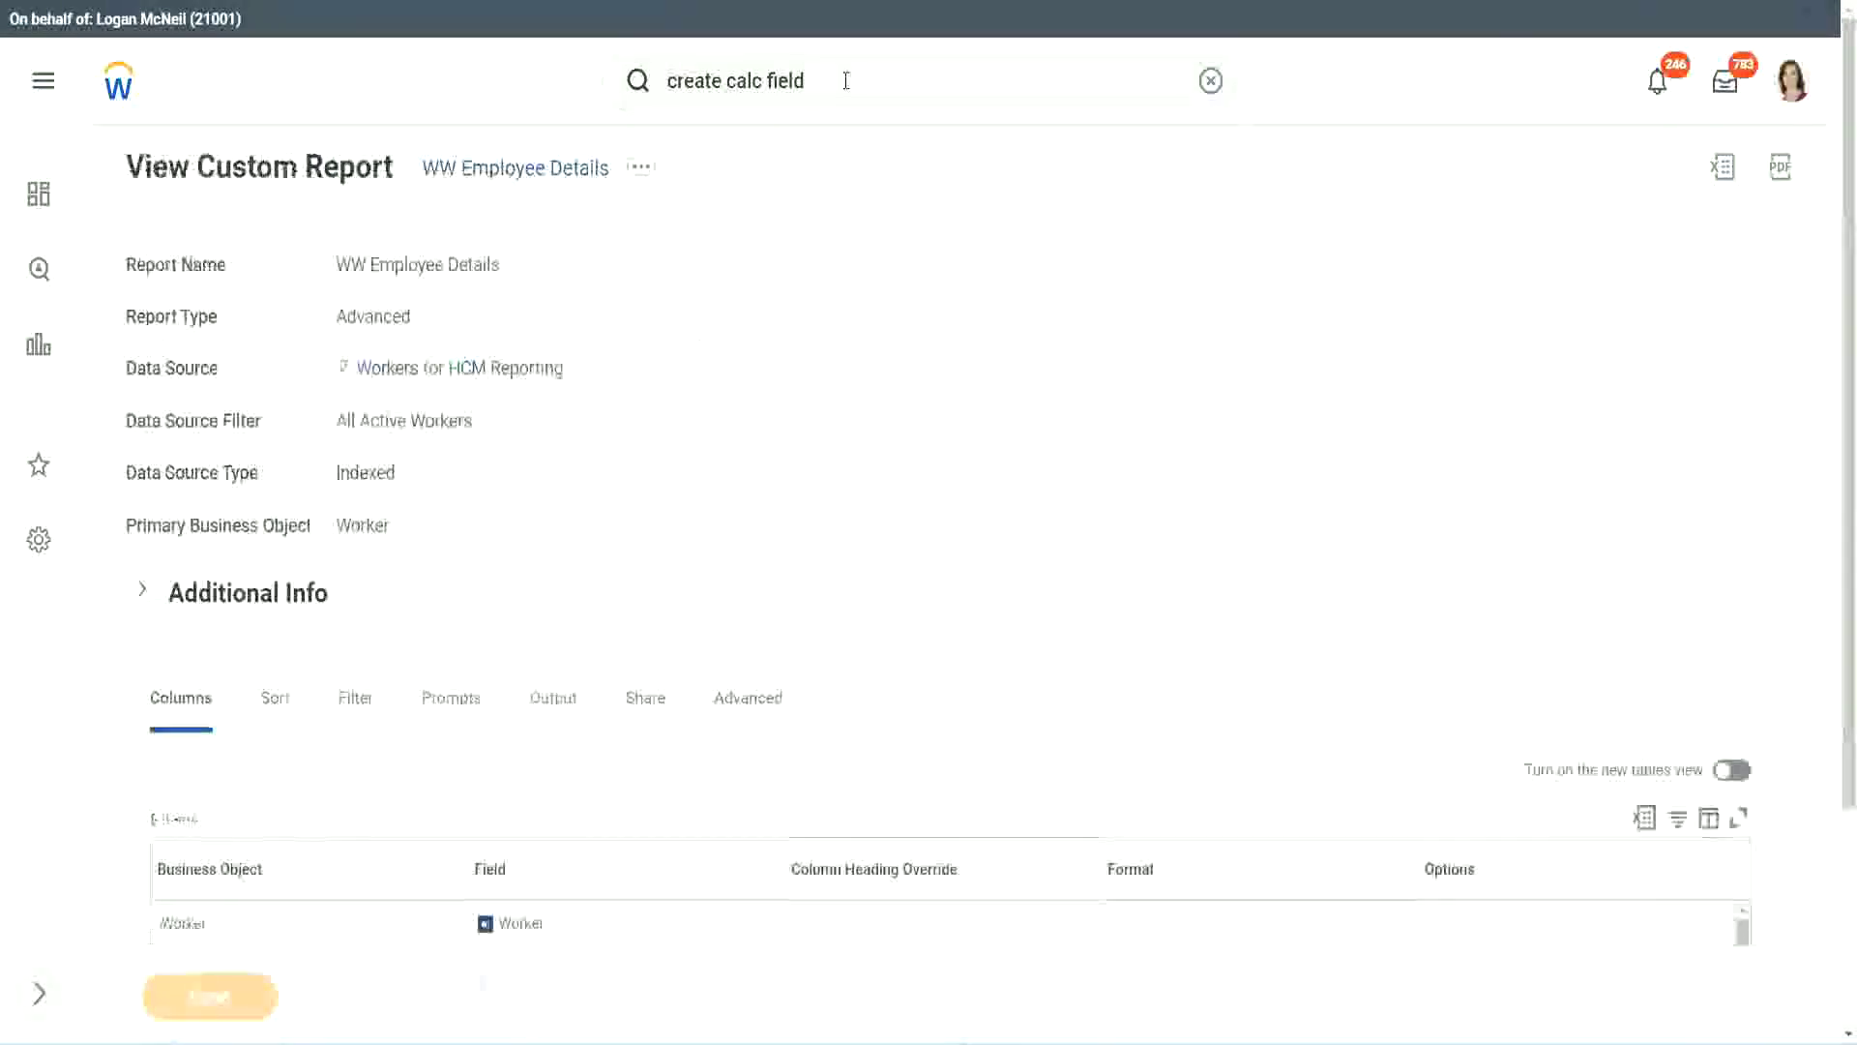
pyautogui.click(641, 170)
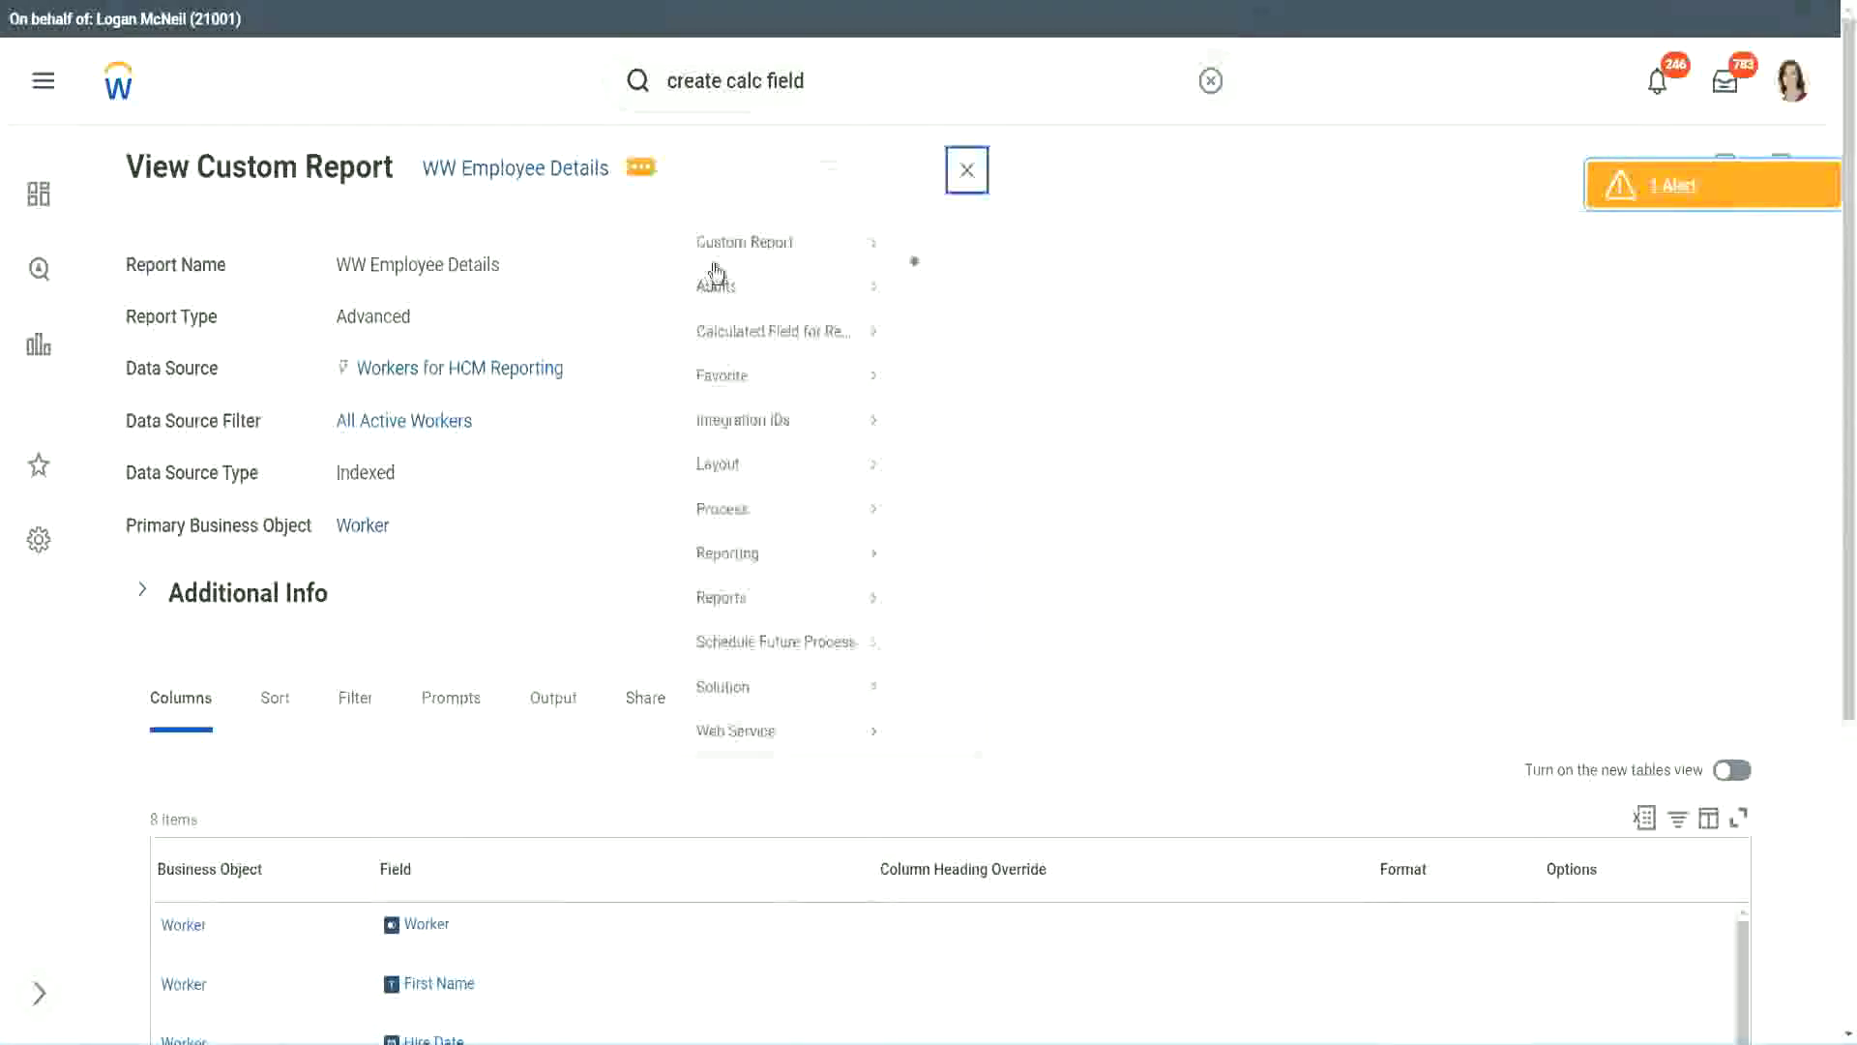
pyautogui.moveTo(754, 278)
pyautogui.click(944, 276)
# - Insert a blank column row after the Years of Service column
pyautogui.scroll(-4, 676, 423)
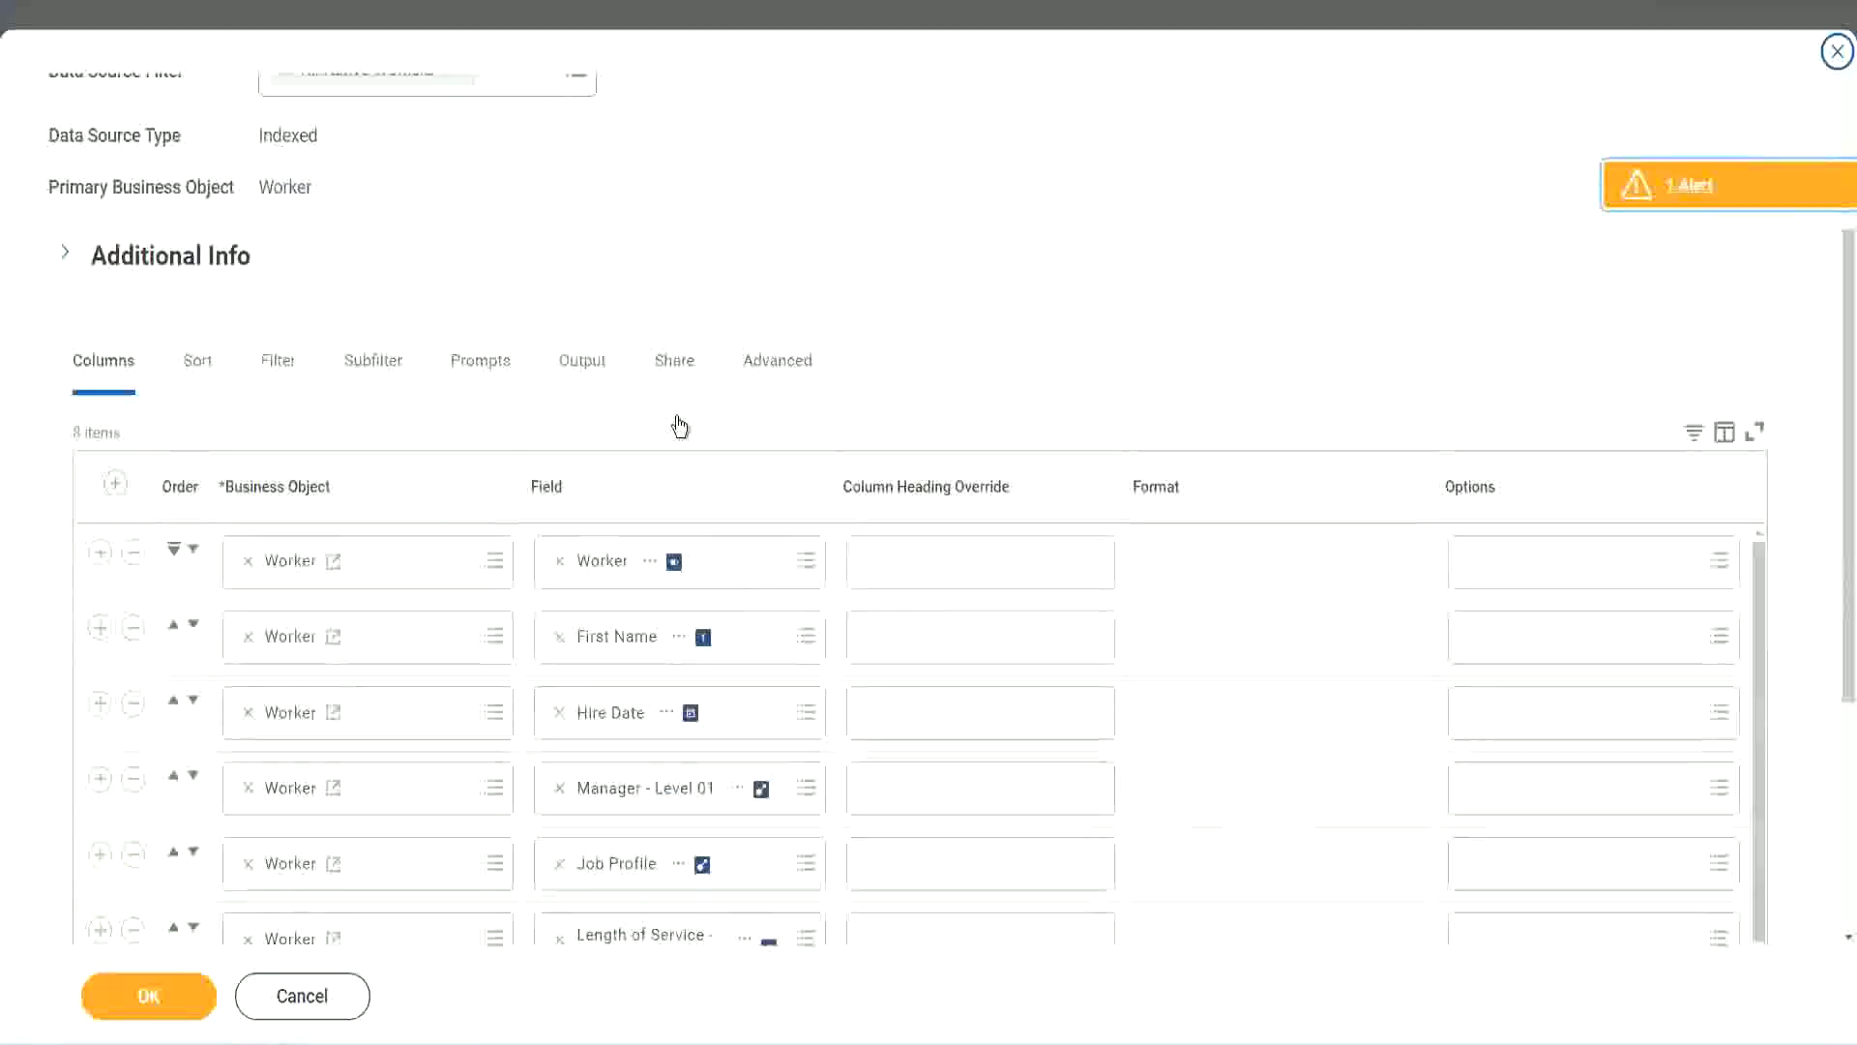
pyautogui.scroll(-2, 680, 426)
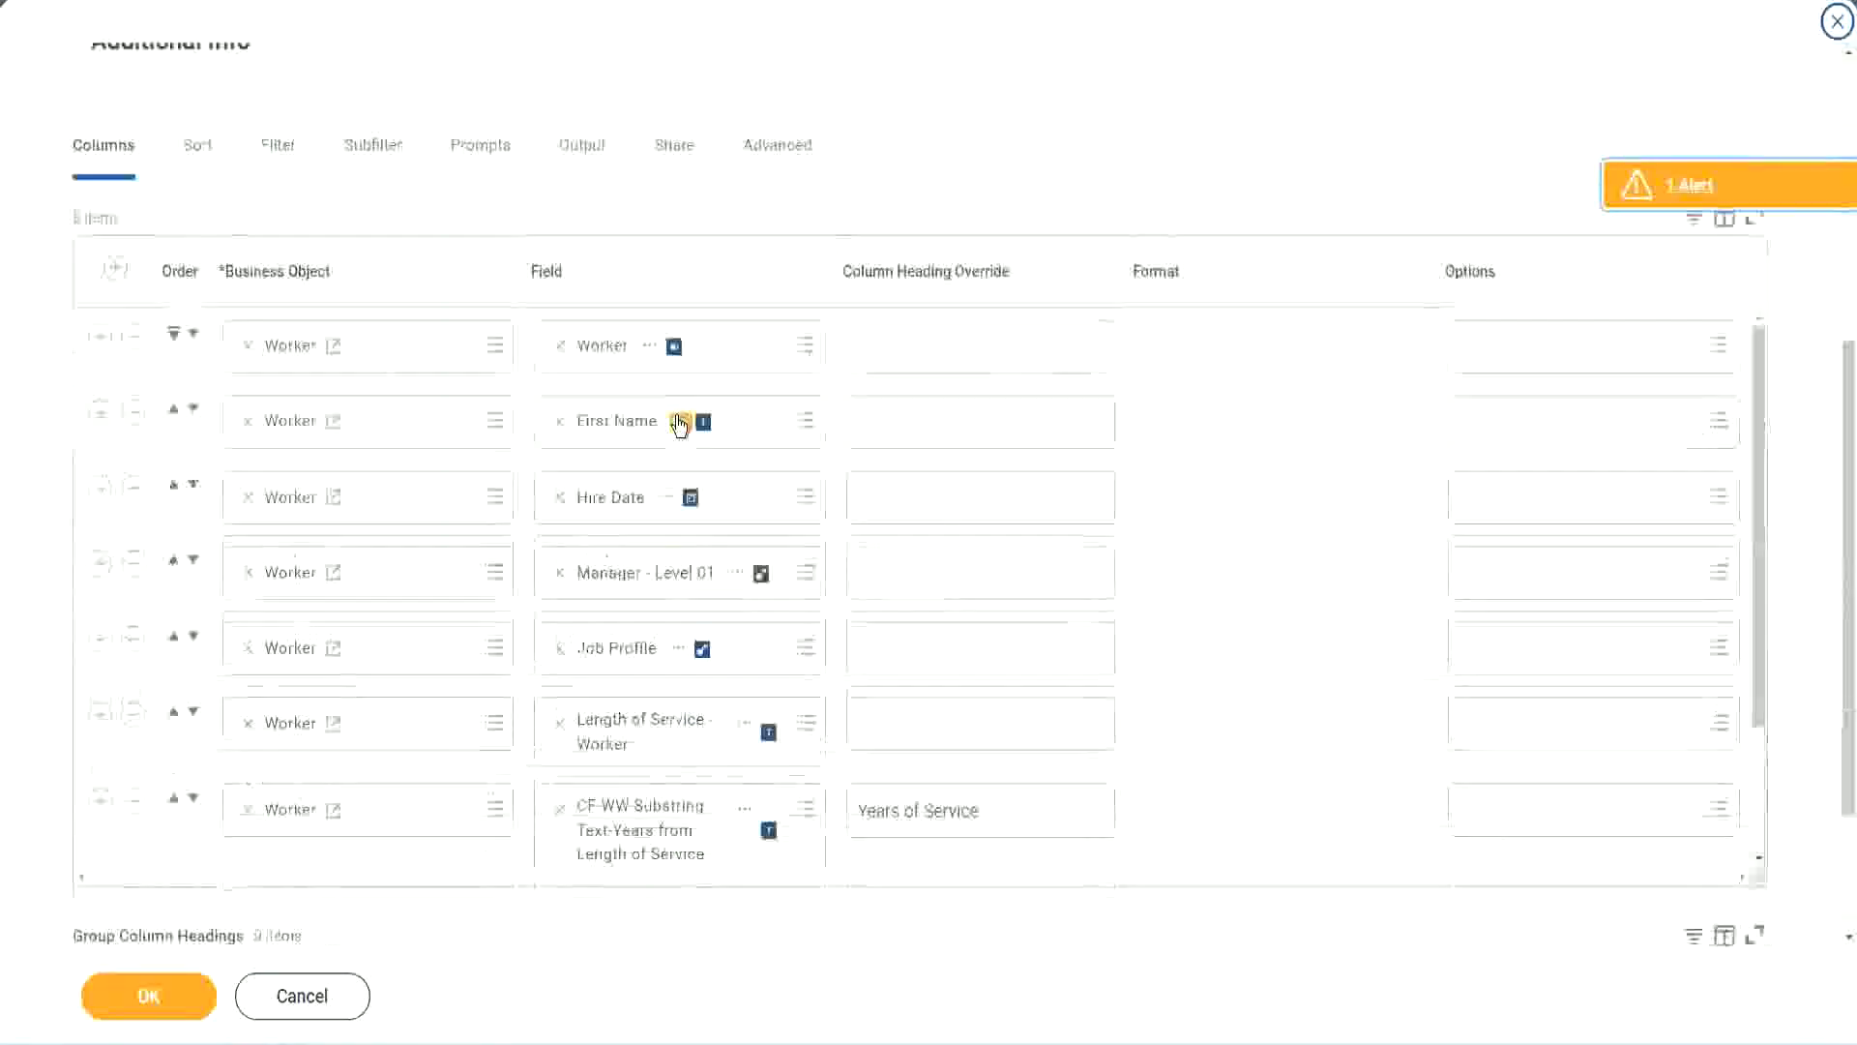
pyautogui.click(101, 801)
pyautogui.scroll(-2, 755, 585)
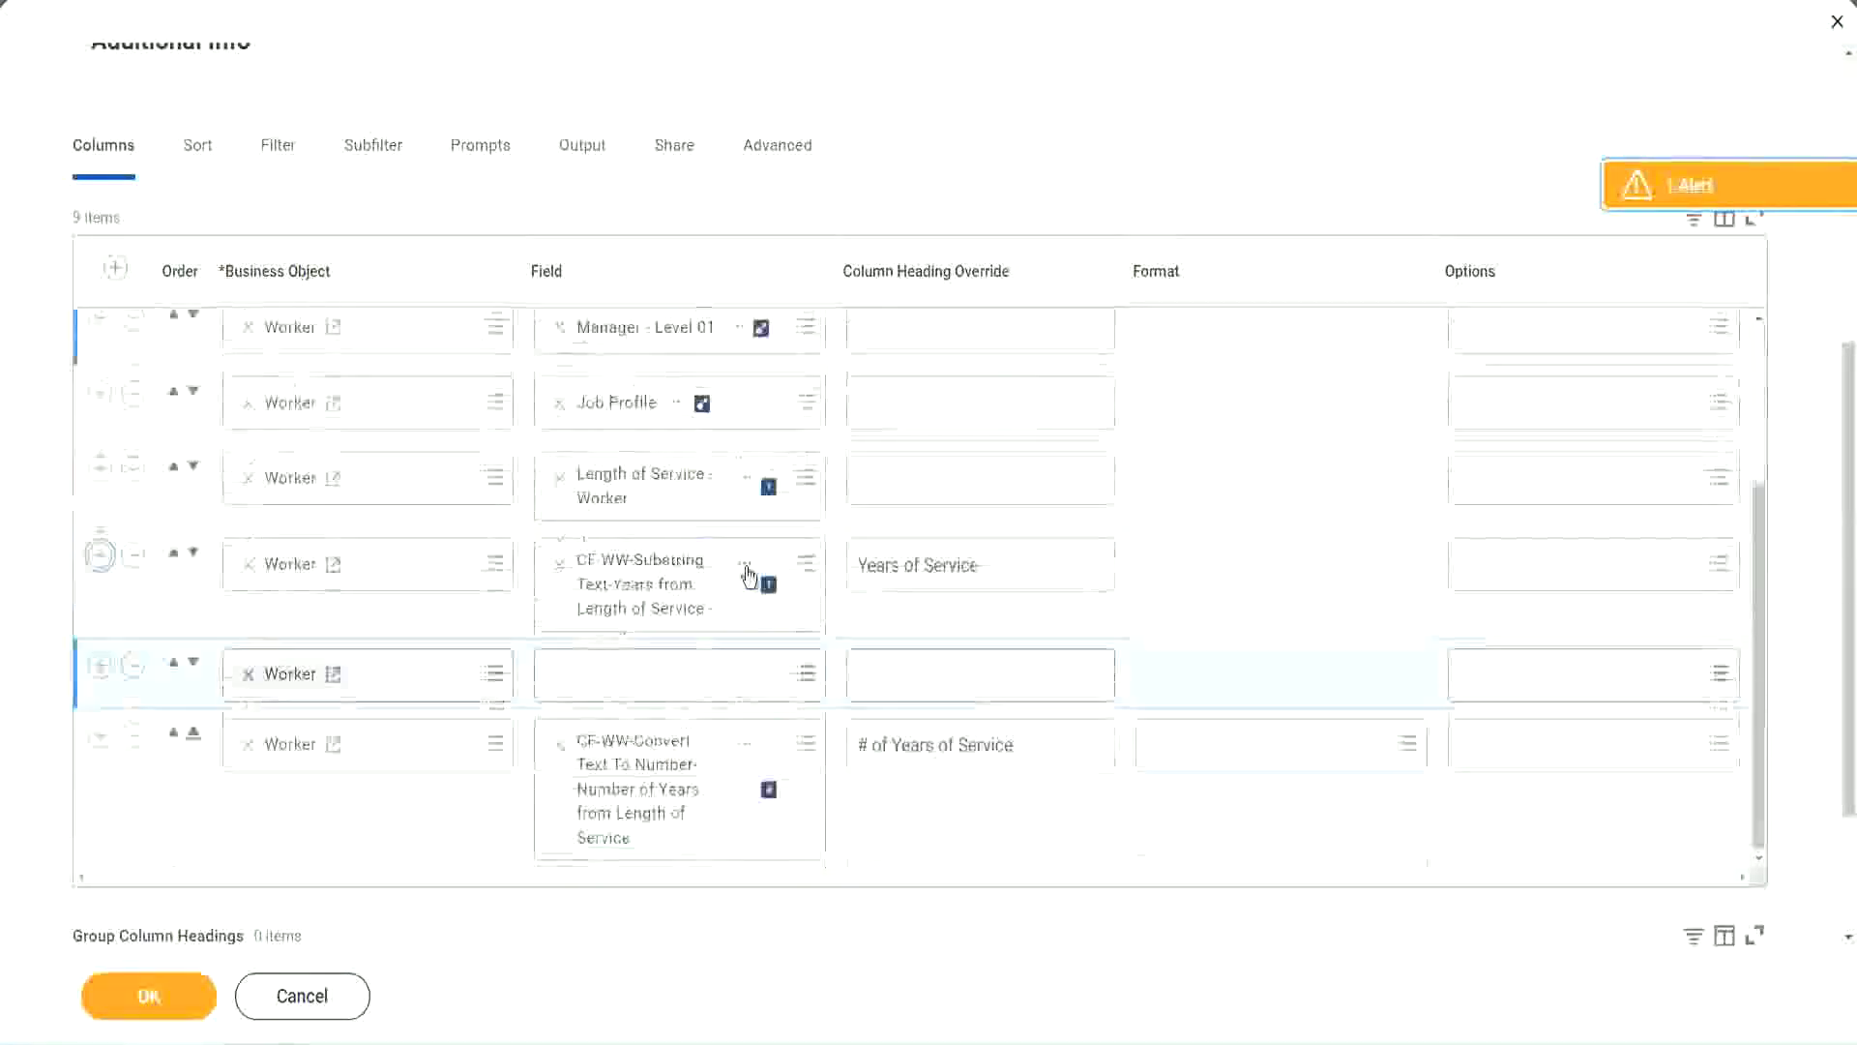
pyautogui.scroll(-2, 974, 635)
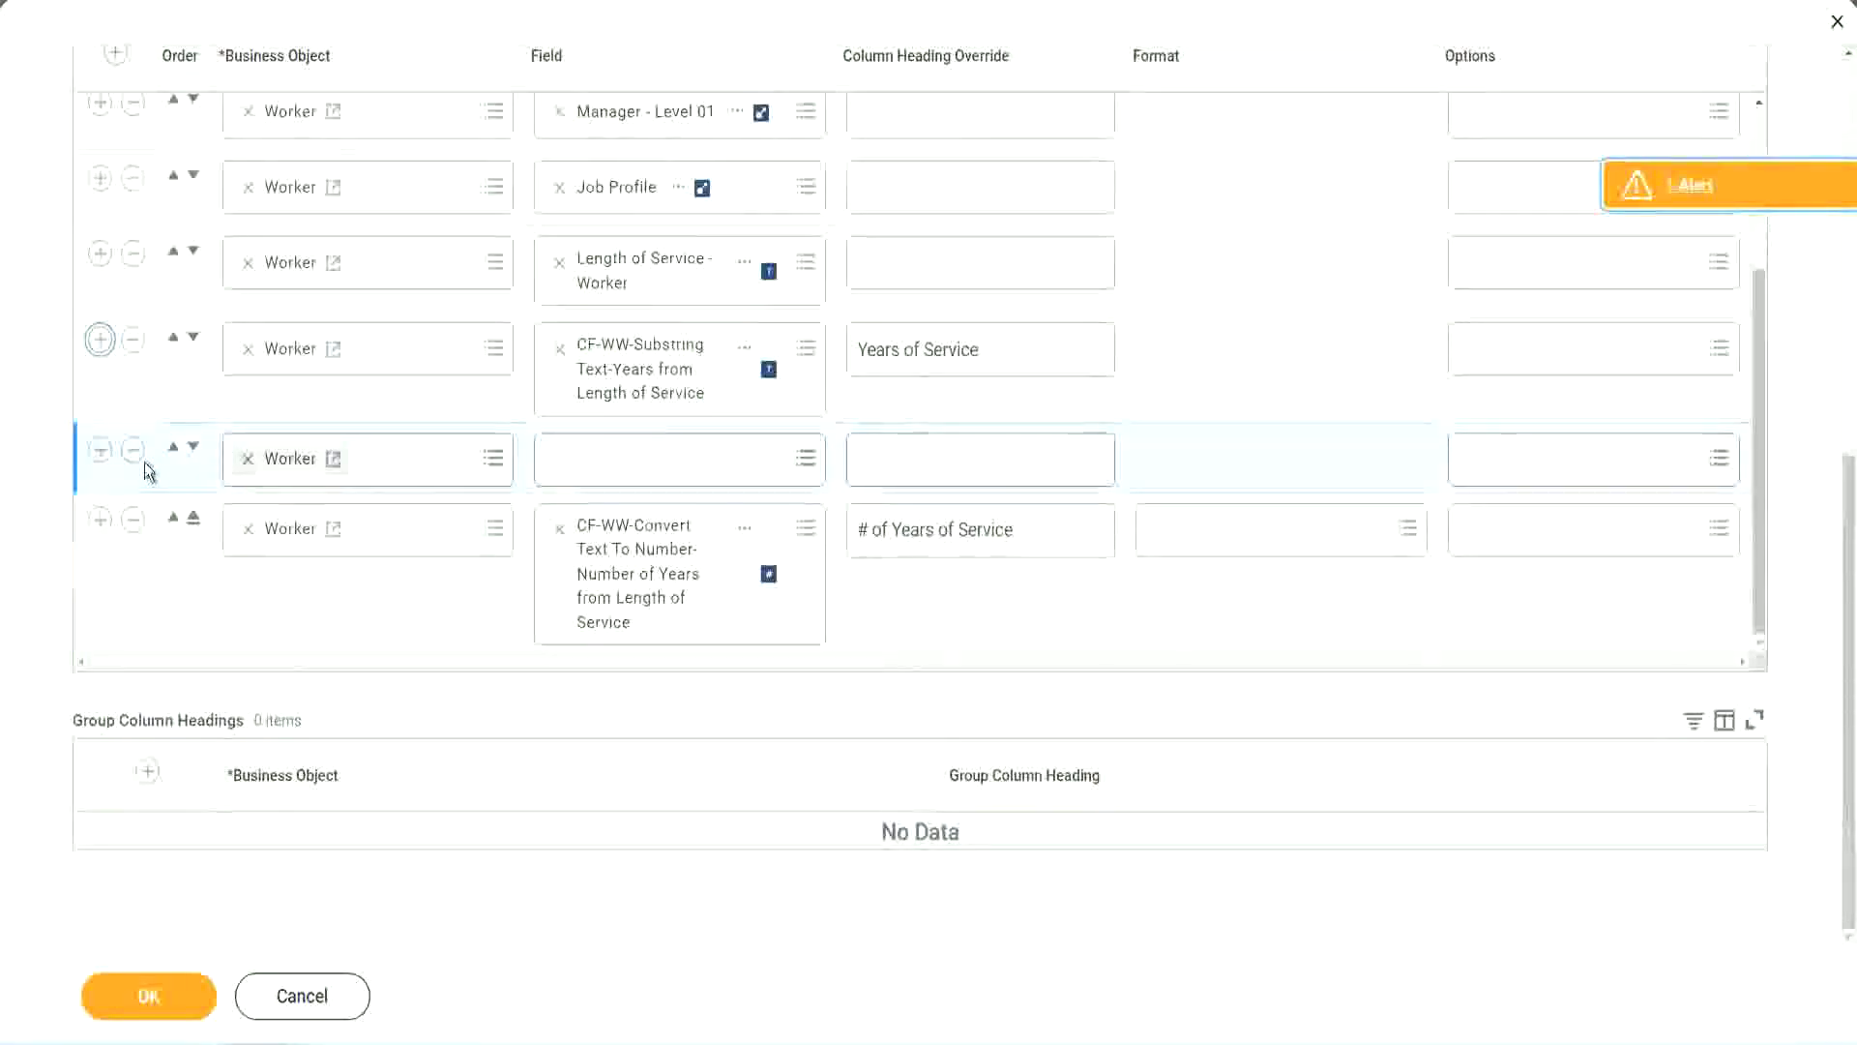
# - Move the new row last, drop the Substring column, add the pasted field headed 'Experience Bands'
pyautogui.click(193, 448)
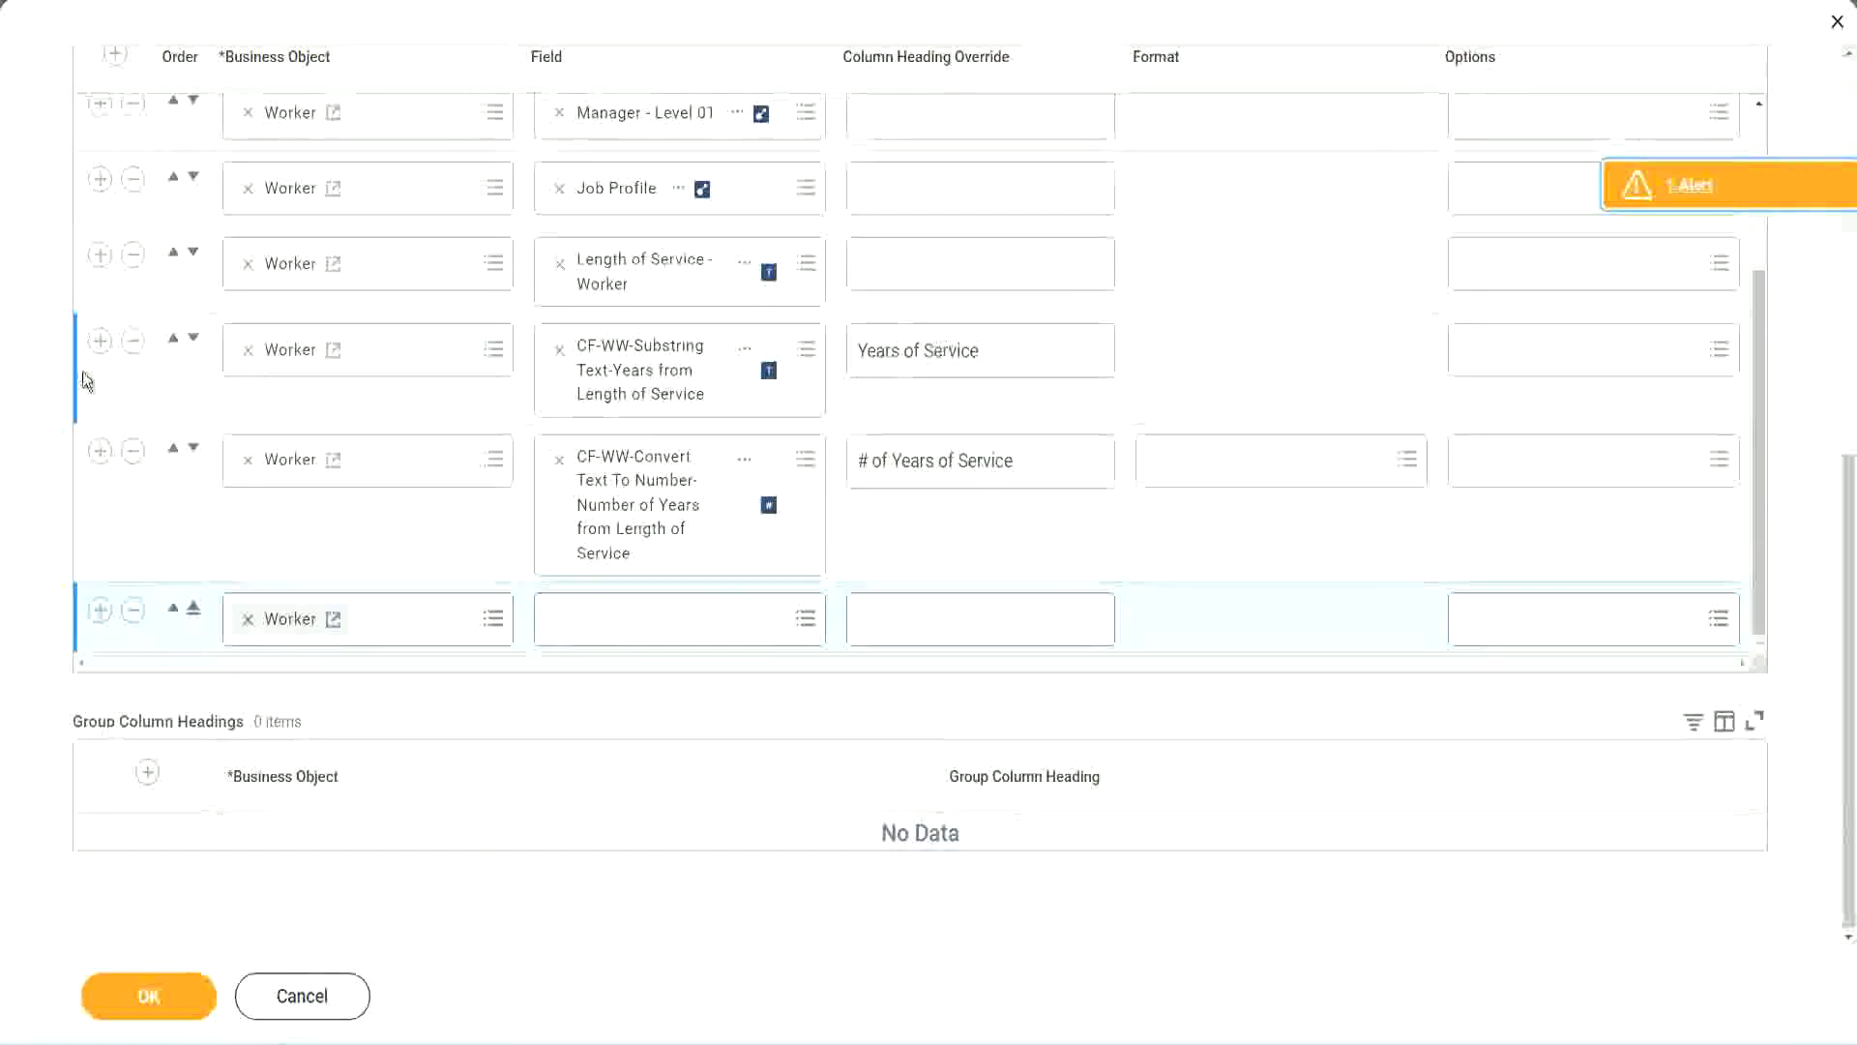
pyautogui.click(133, 341)
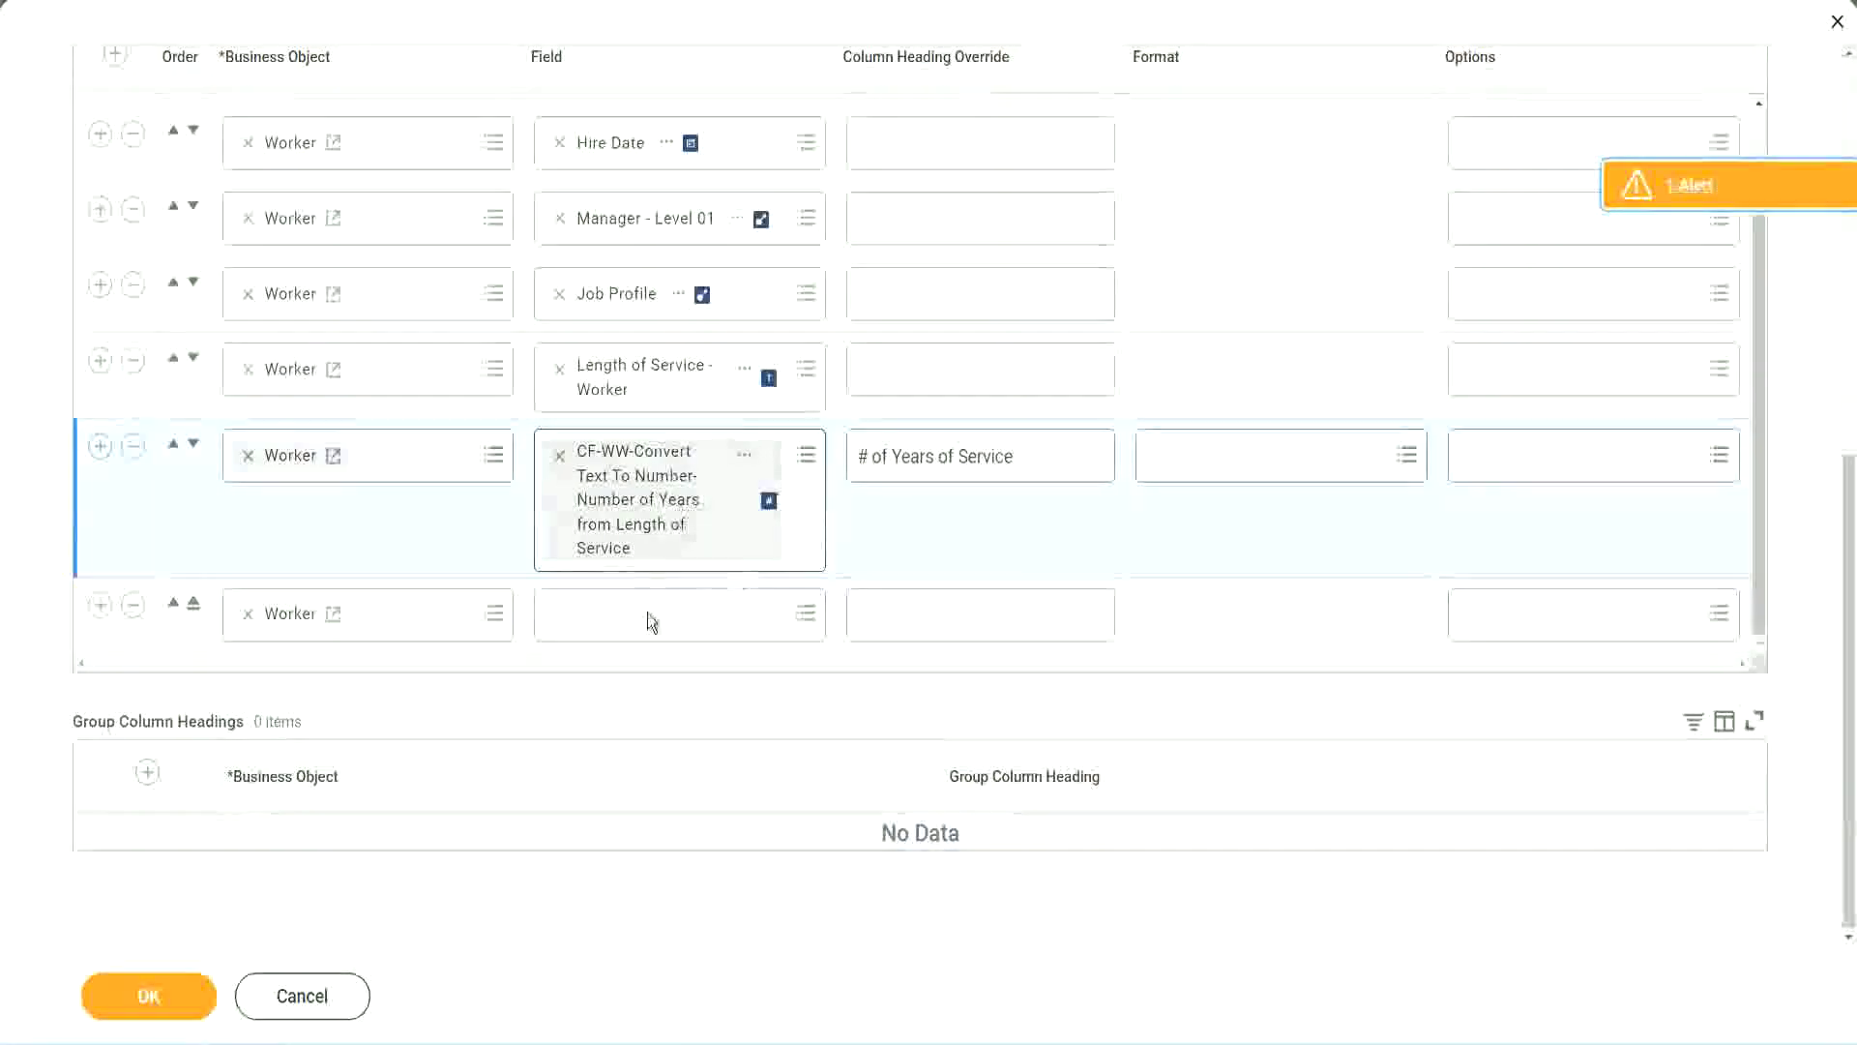
pyautogui.click(607, 612)
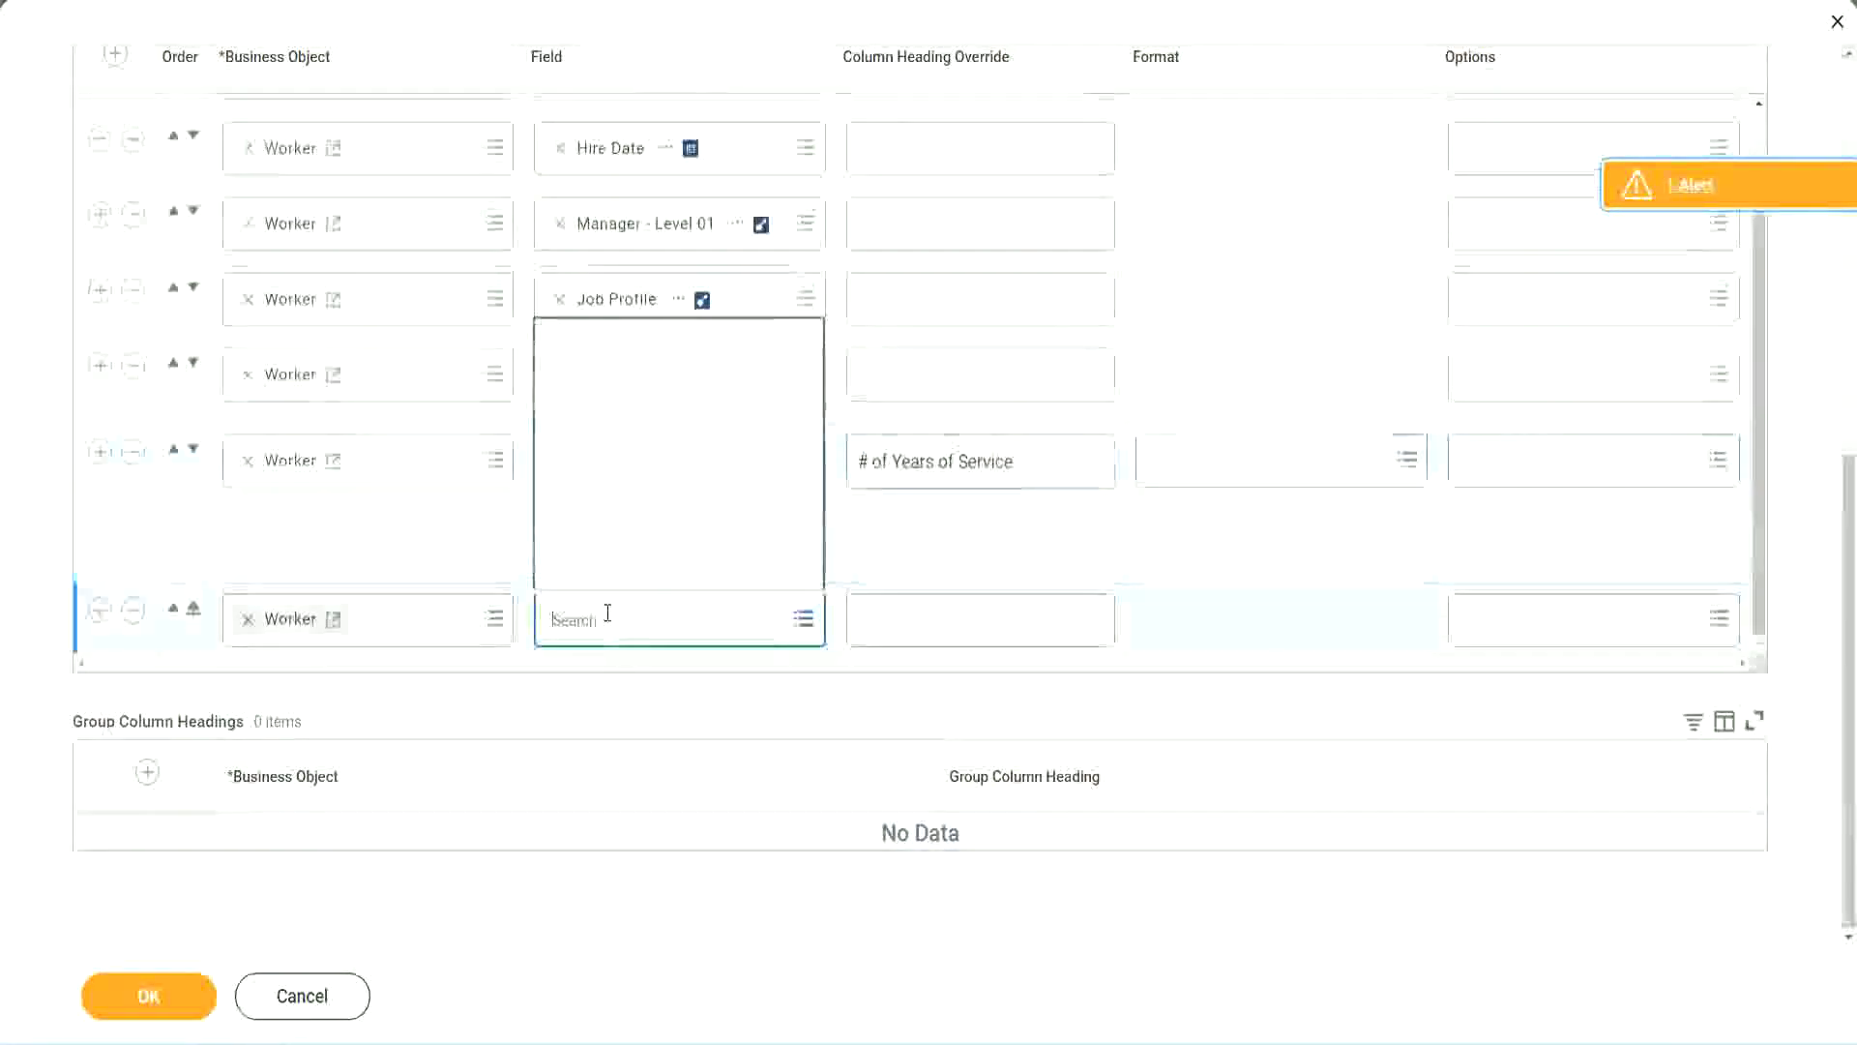
pyautogui.write('Experience Bands from Years of Service')
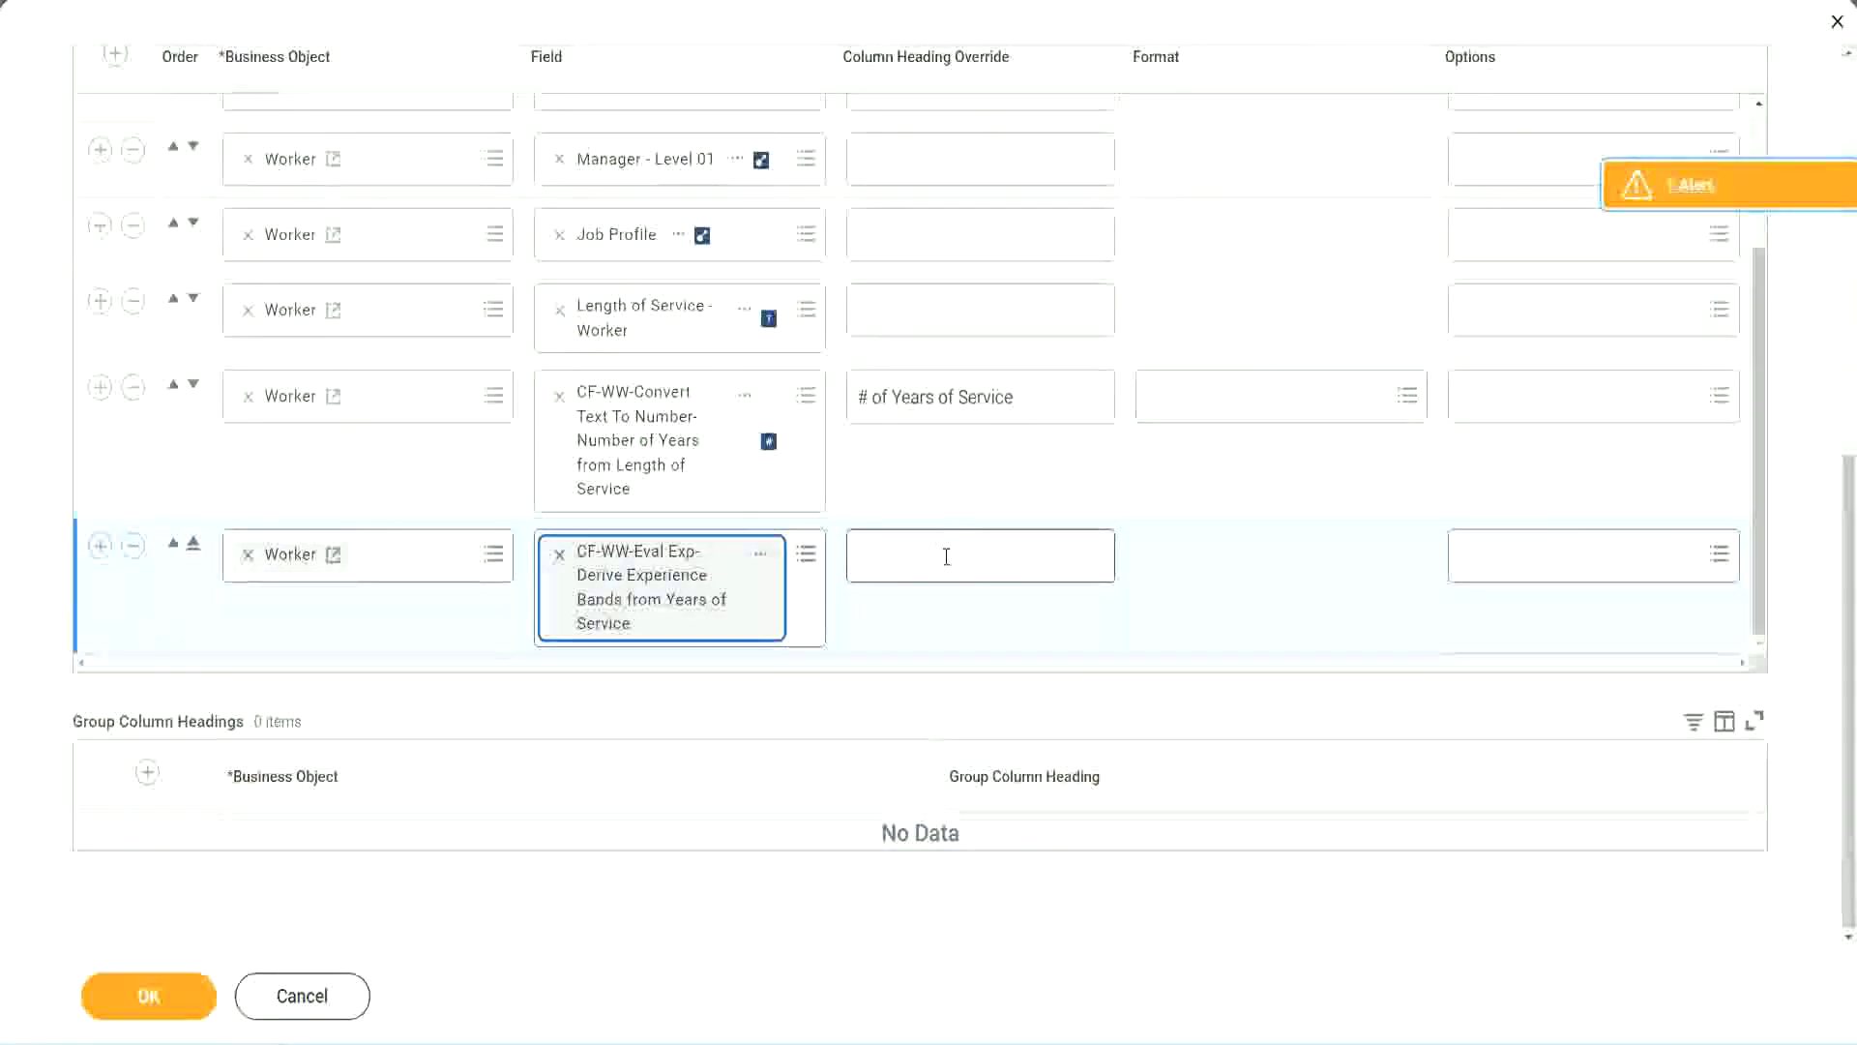
pyautogui.click(946, 556)
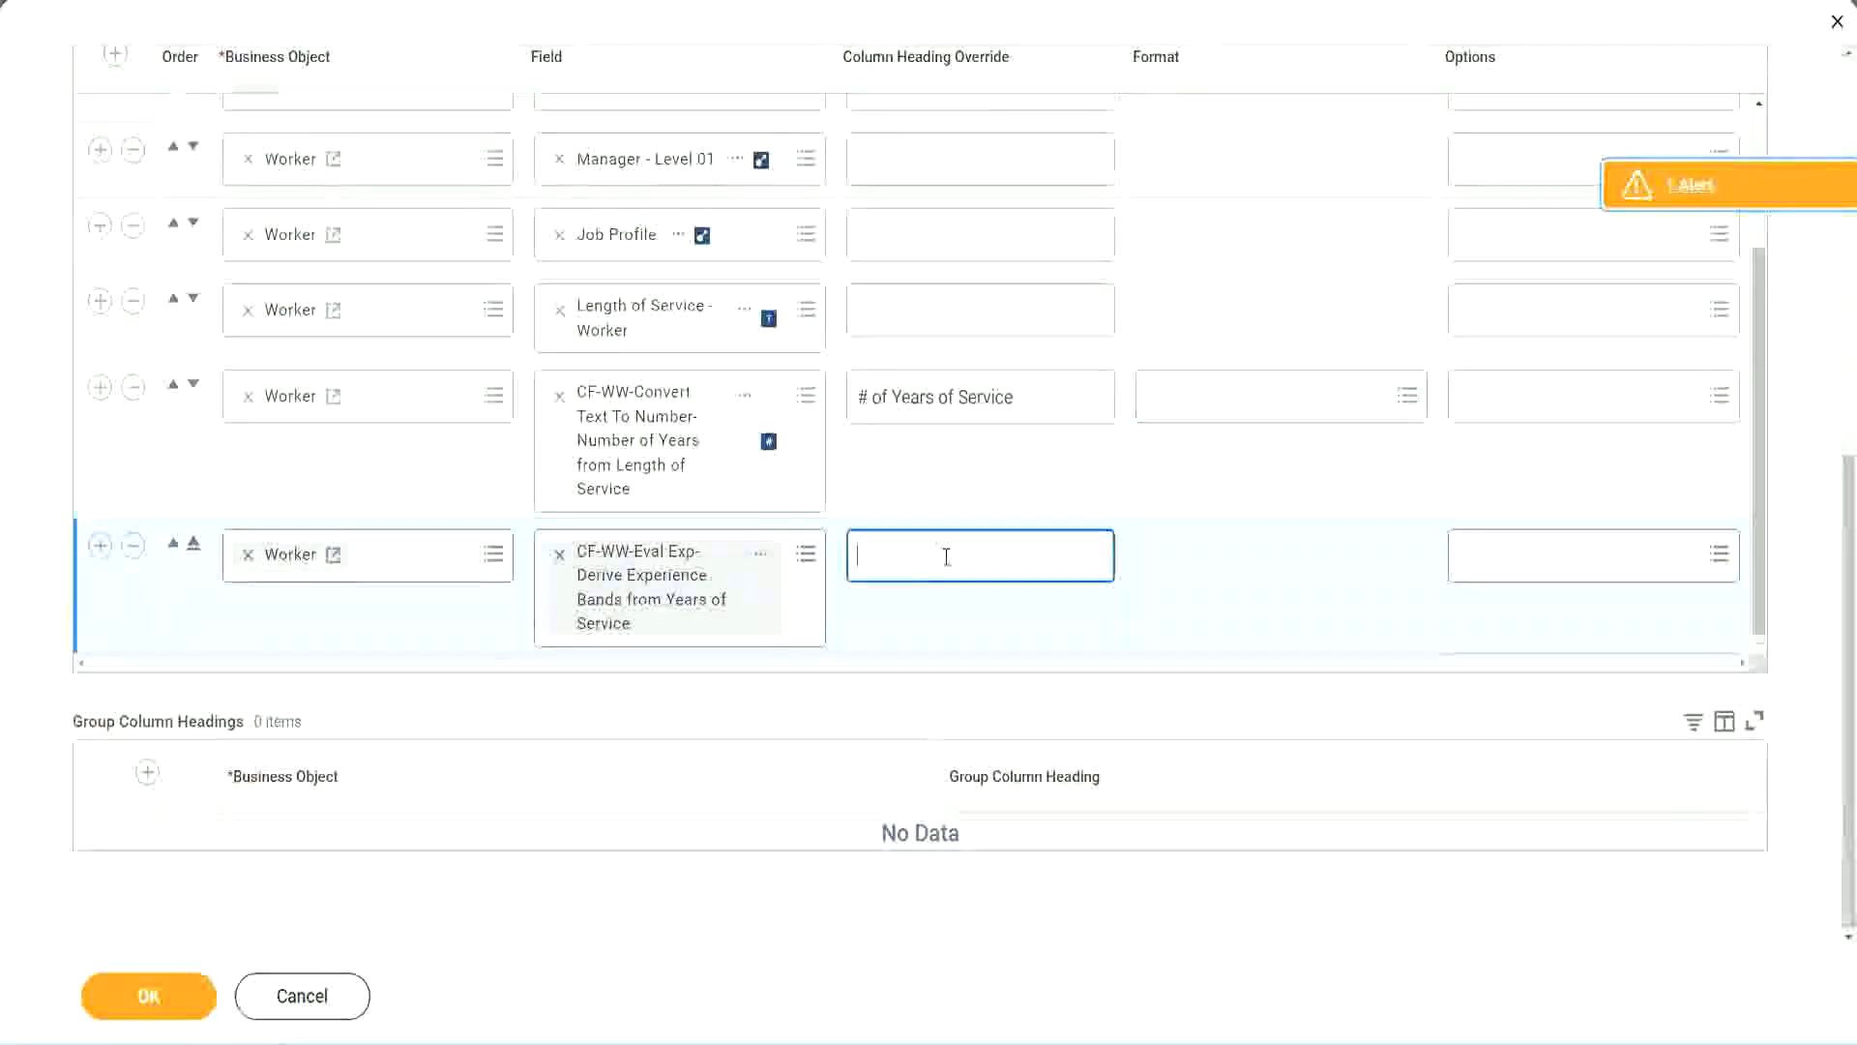
pyautogui.write('Experience B')
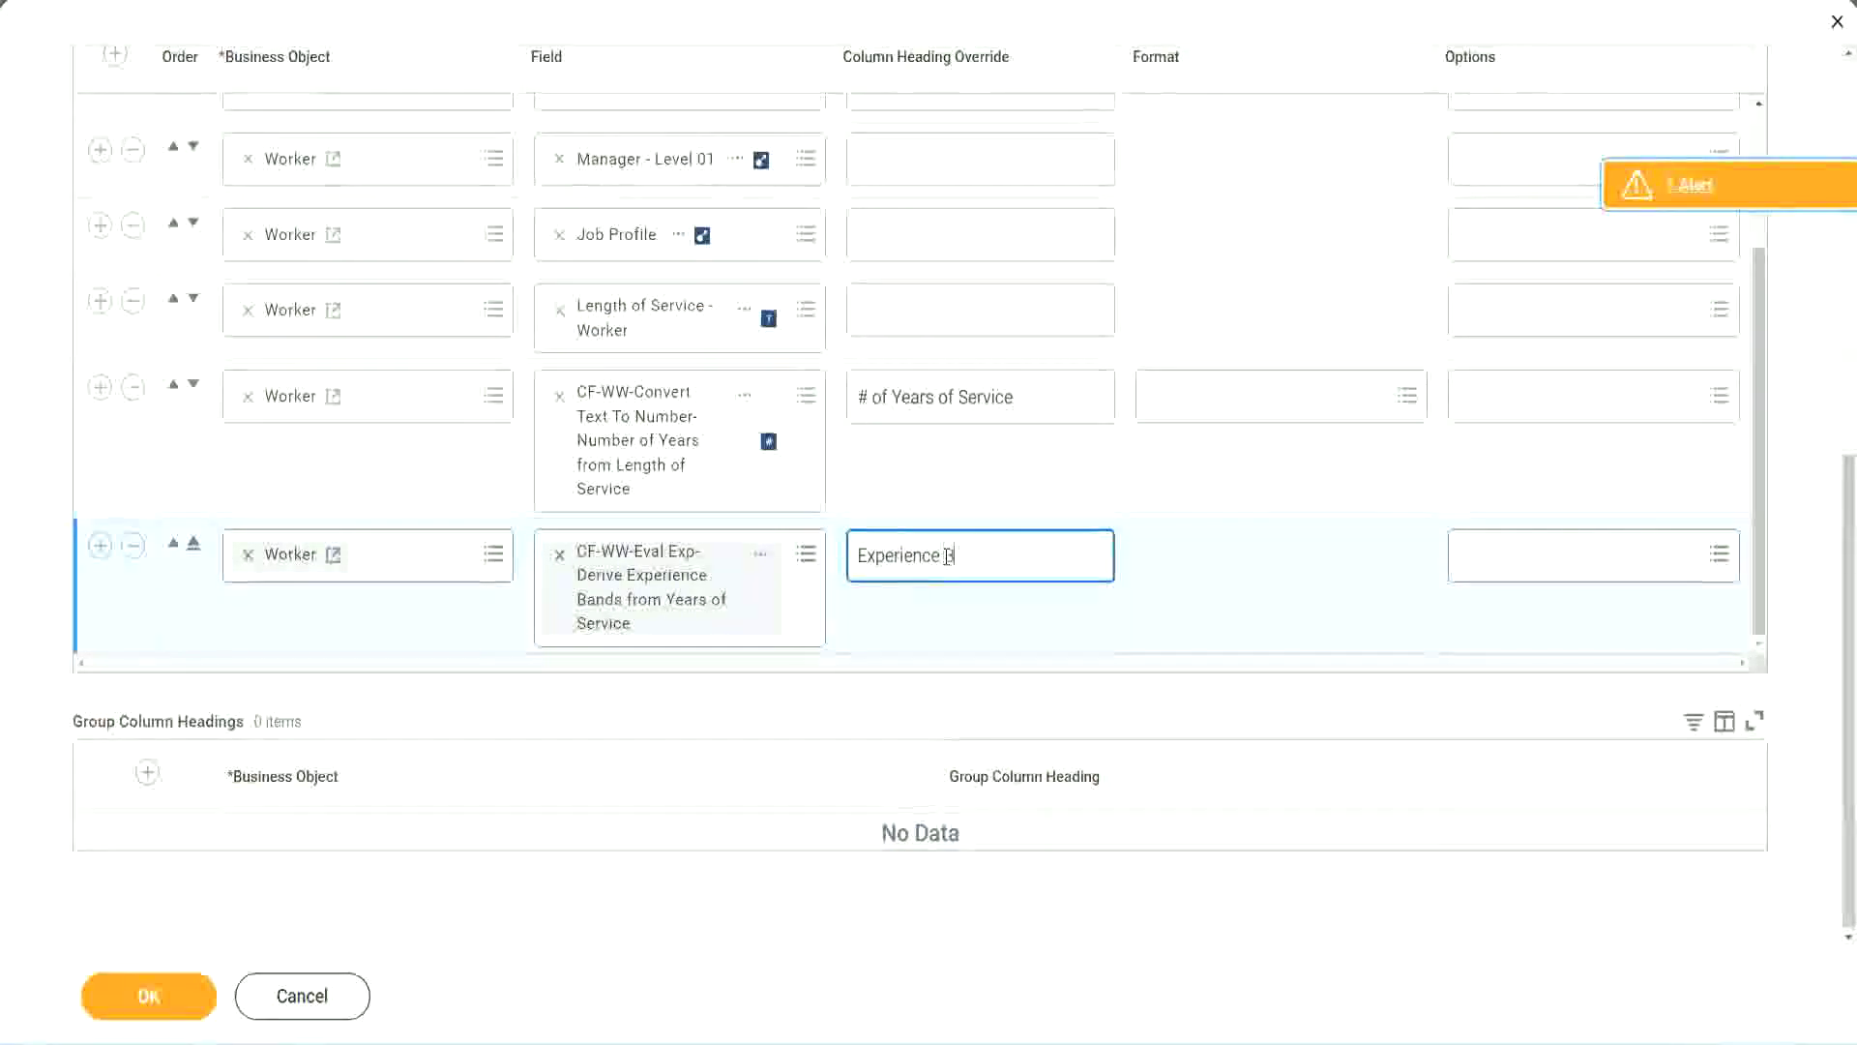
pyautogui.write('ands')
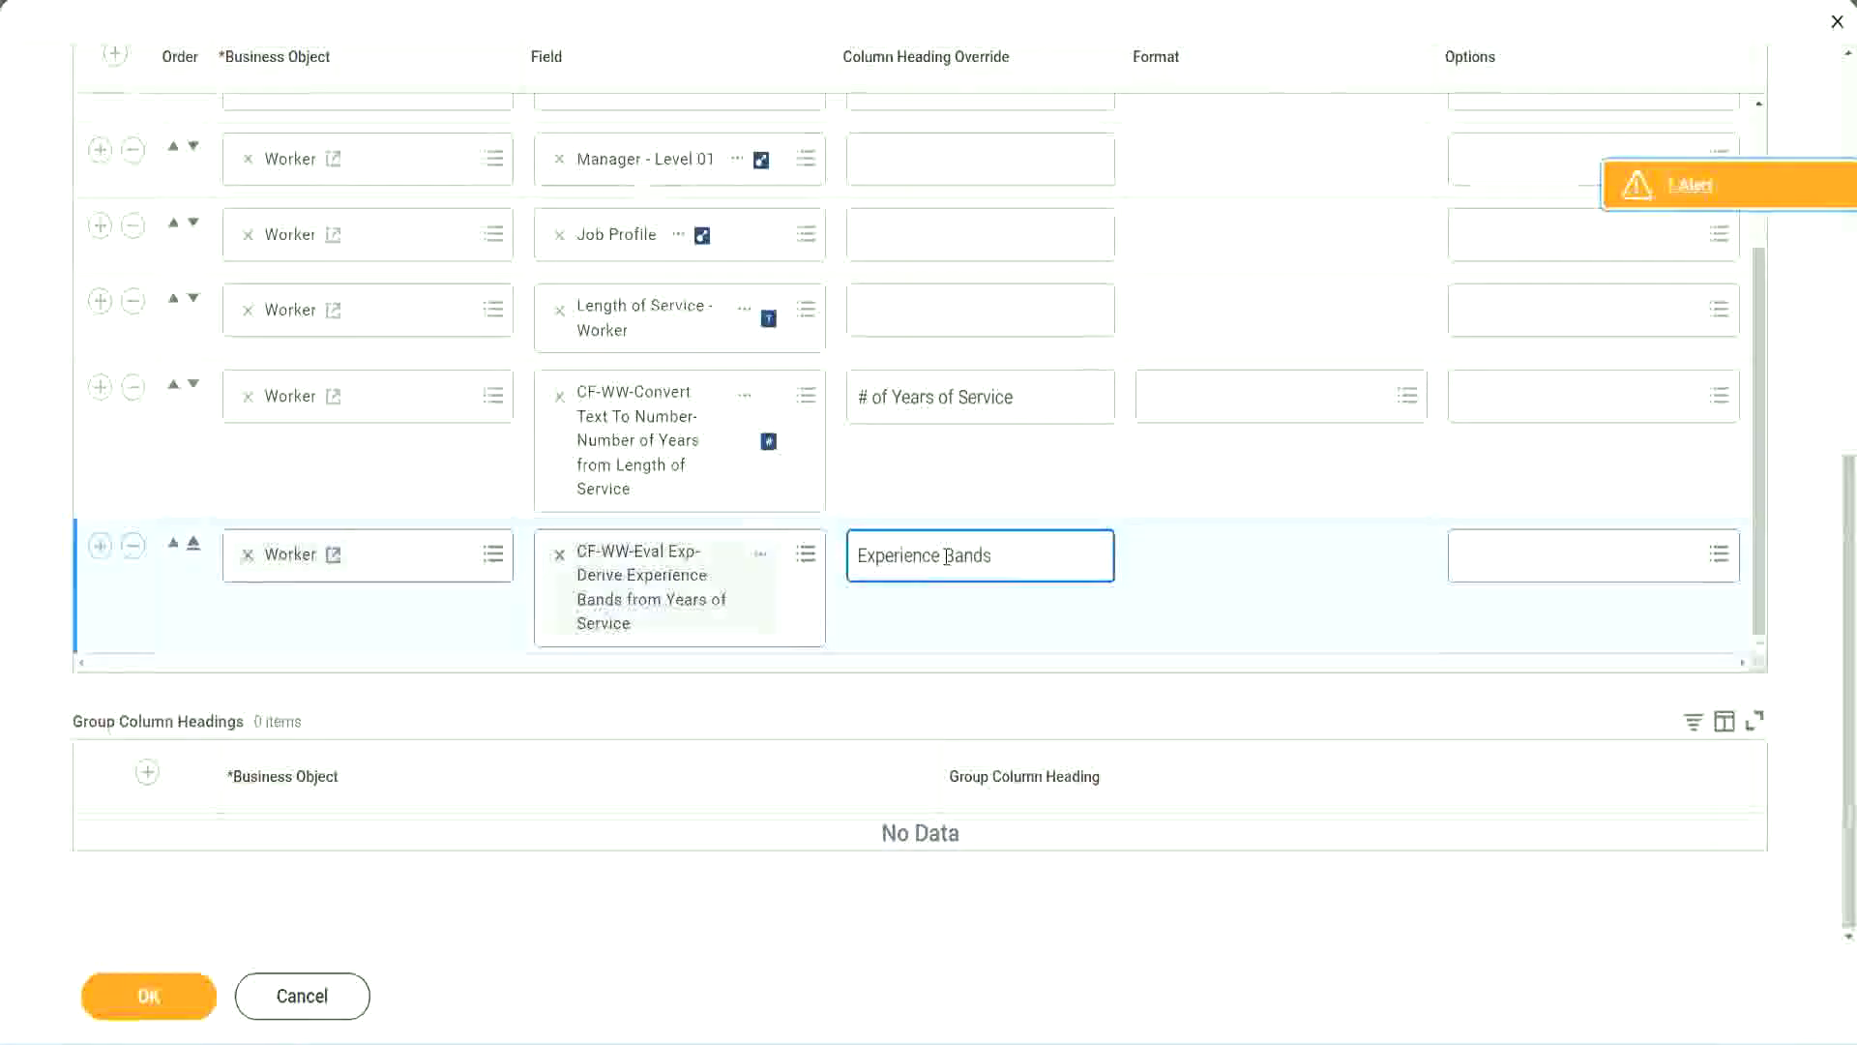
pyautogui.click(184, 996)
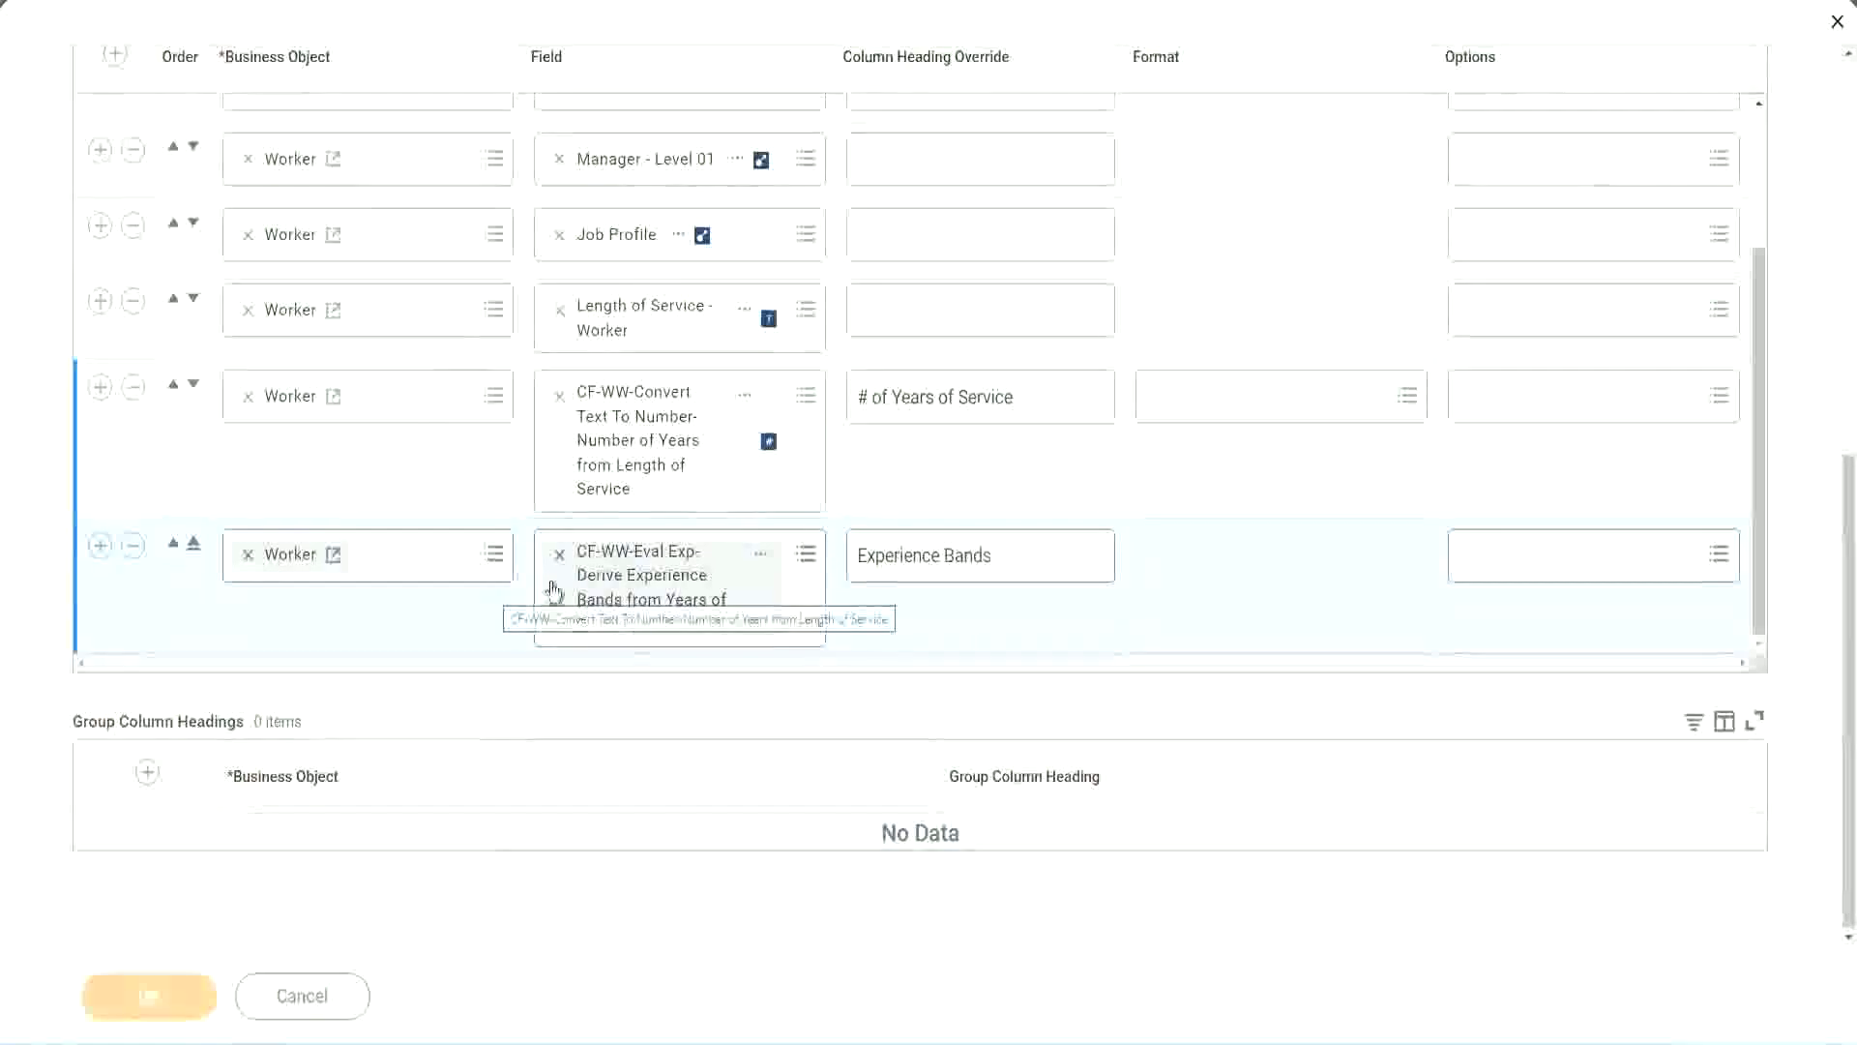
pyautogui.scroll(-4, 579, 656)
# - Run the report with no worker type filters and highlight the first row's 22 years value
pyautogui.click(215, 997)
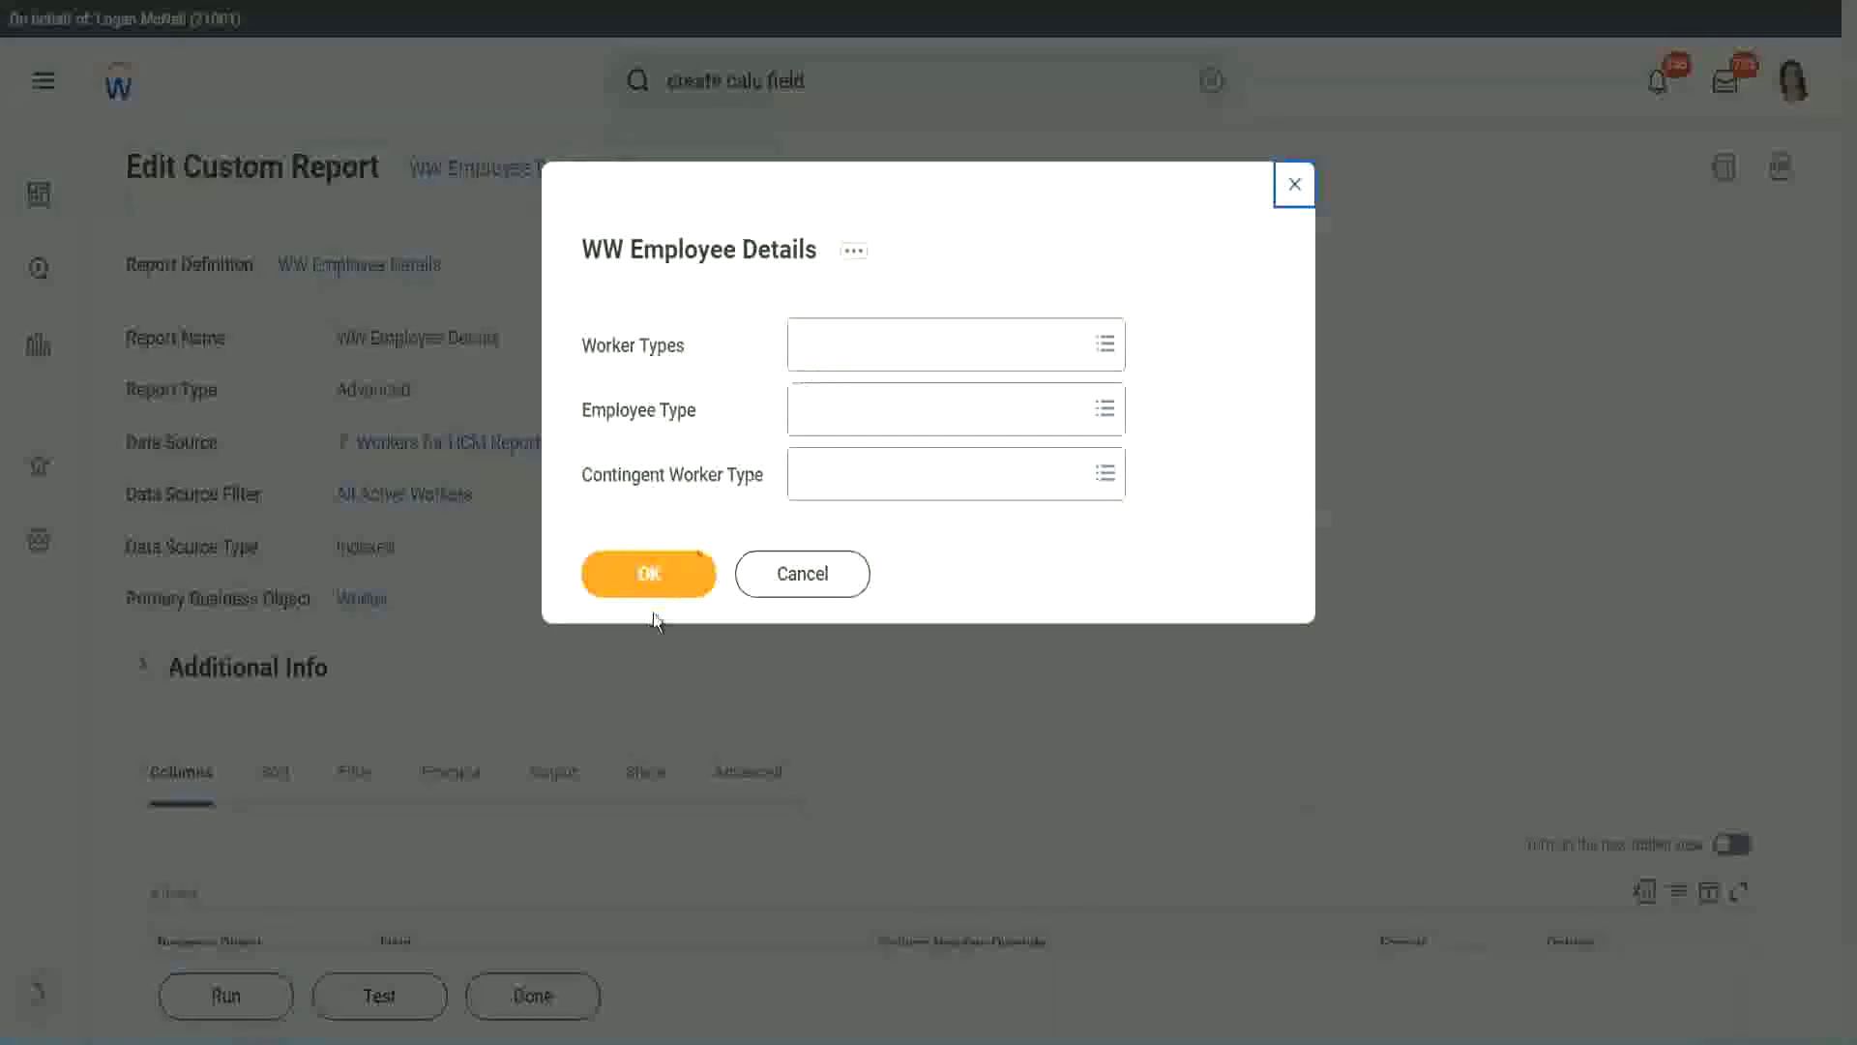
pyautogui.click(648, 578)
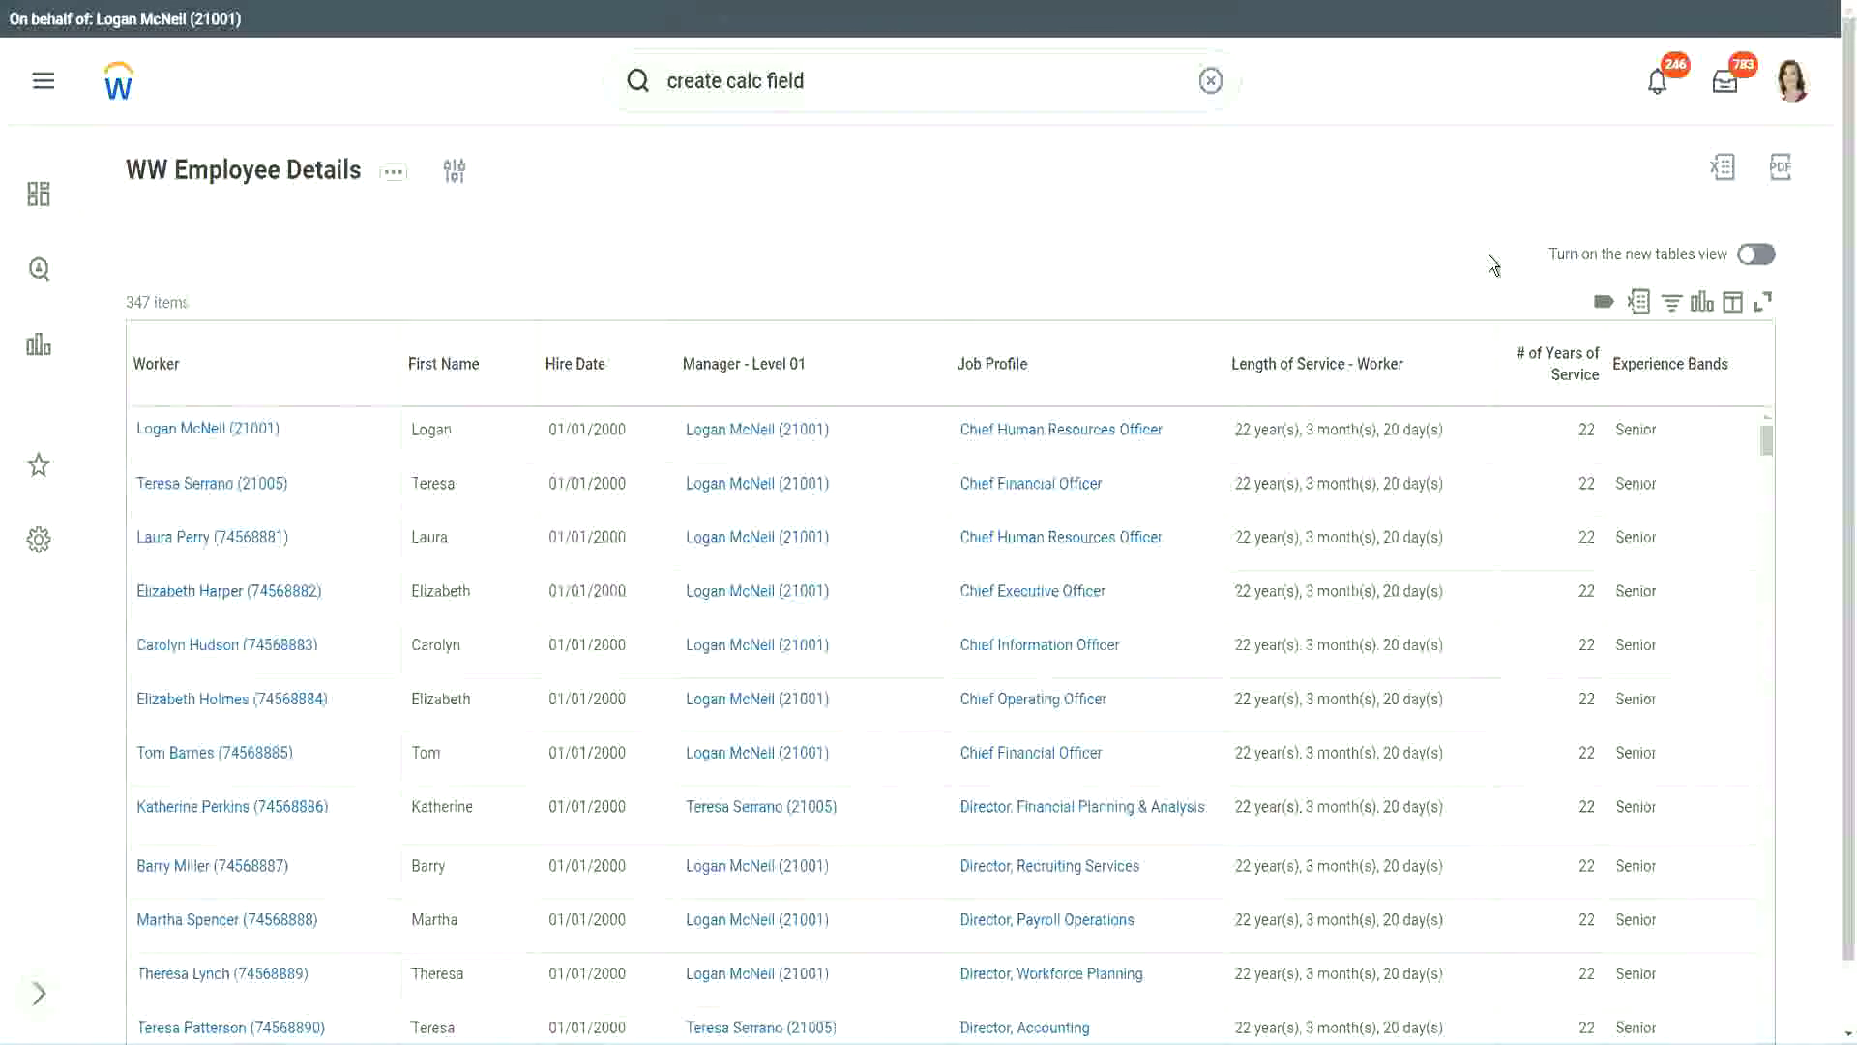
pyautogui.scroll(-1, 1538, 307)
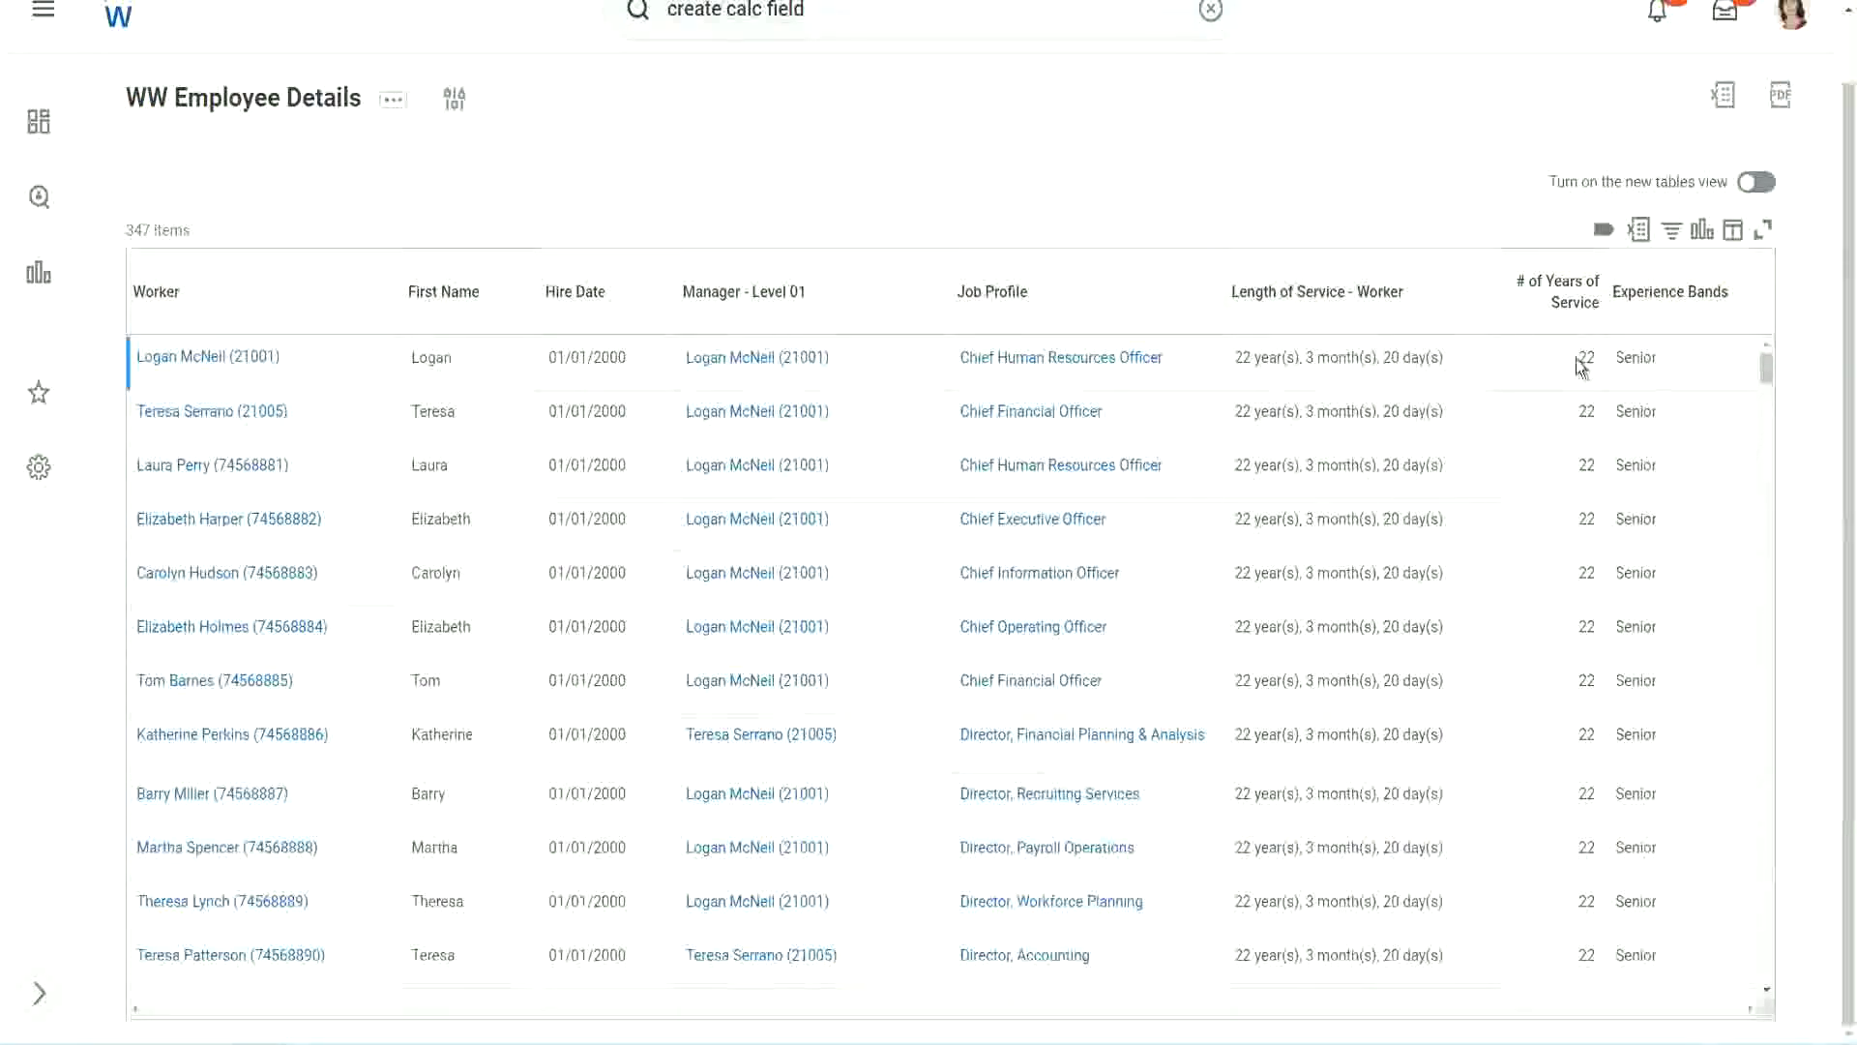
pyautogui.moveTo(1579, 358); pyautogui.dragTo(1598, 356)
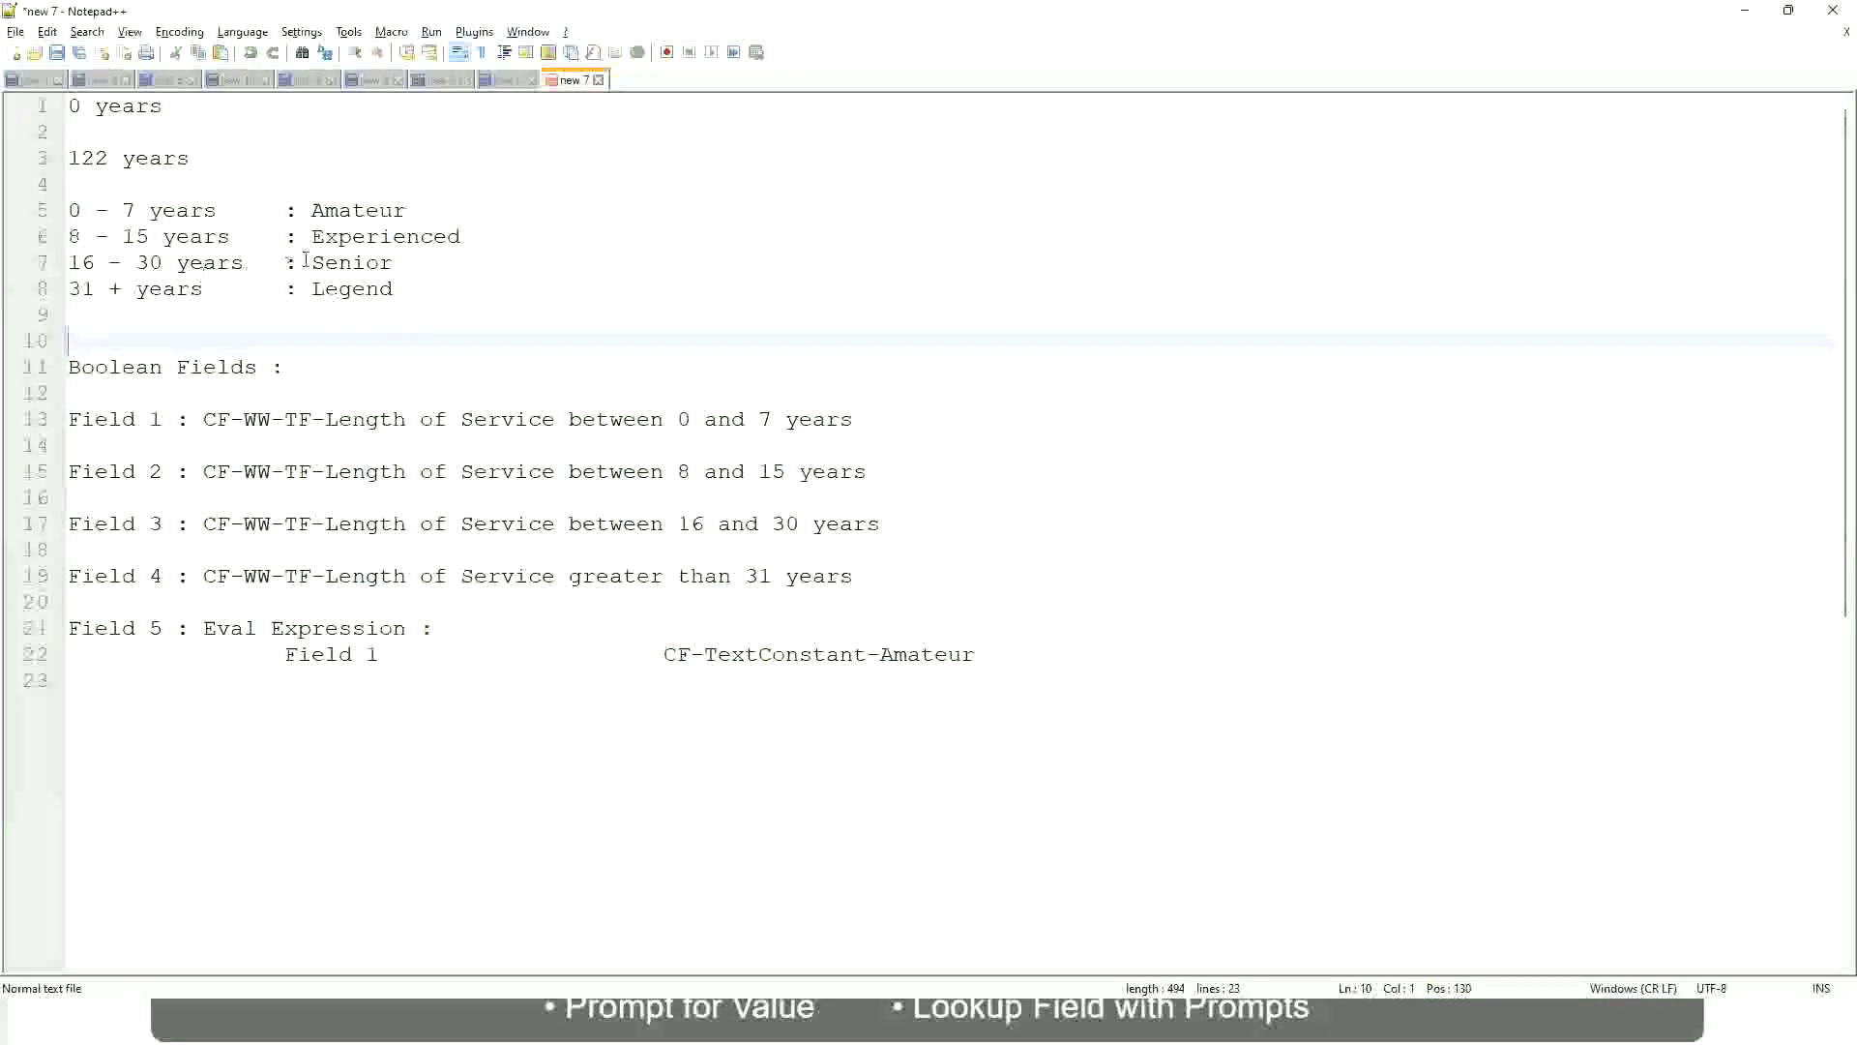
# - In the notes, highlight line 7's '16 - 30' years range and its 'Senior' label
pyautogui.click(306, 262)
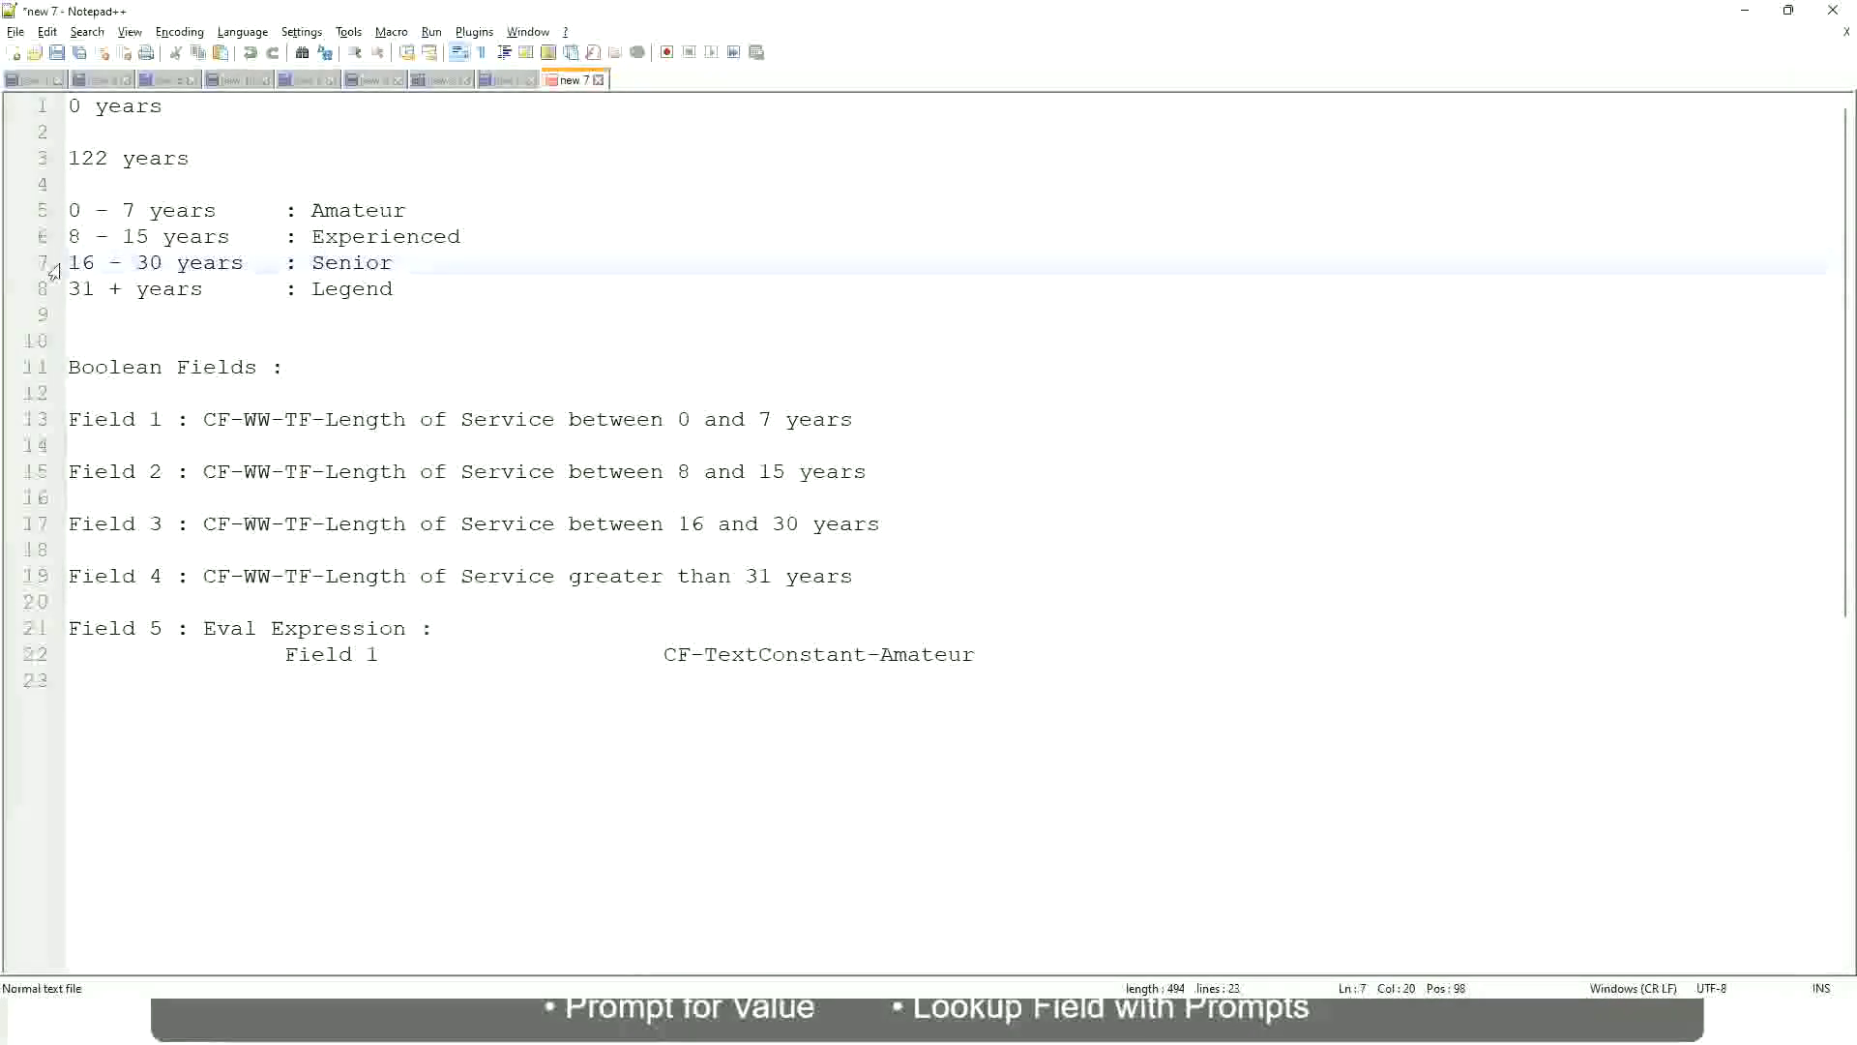
pyautogui.moveTo(66, 264); pyautogui.dragTo(176, 263)
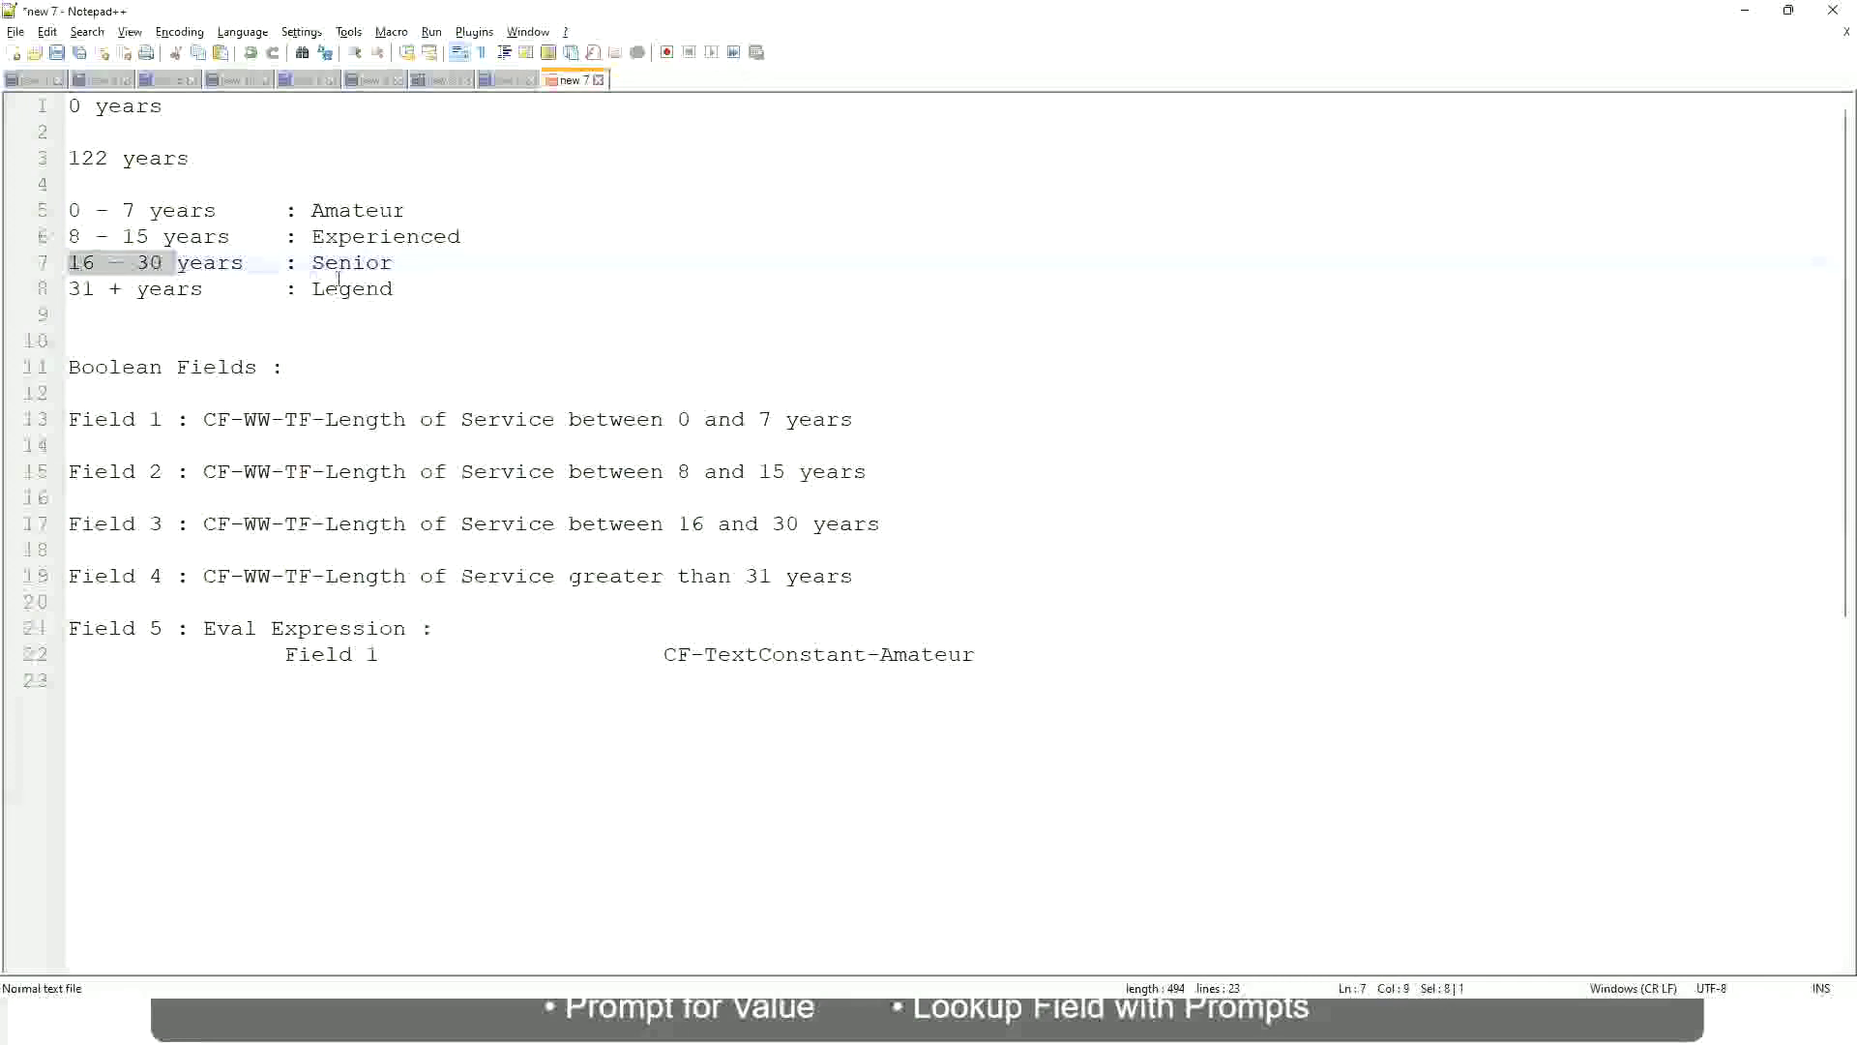
pyautogui.doubleClick(348, 262)
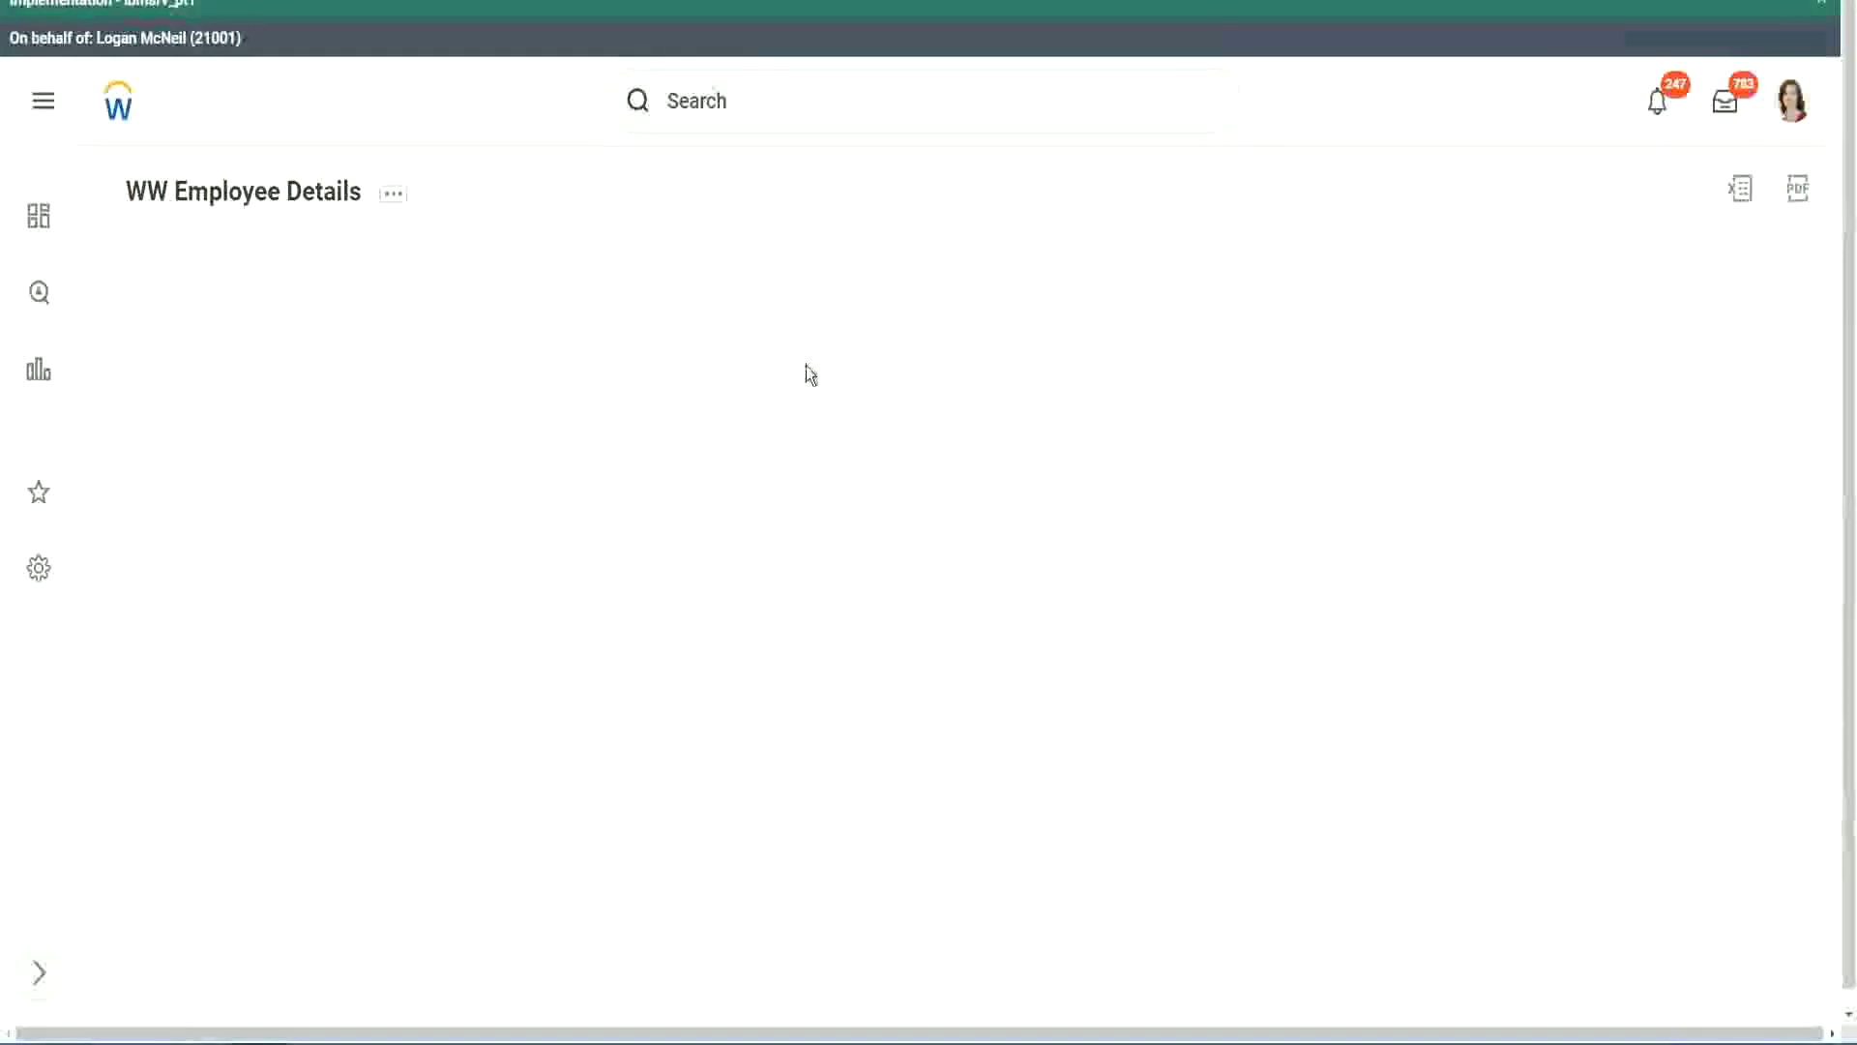
# - Scroll through the 347-worker report to confirm 22-year workers show Senior in Experience Bands
pyautogui.scroll(-3, 1592, 578)
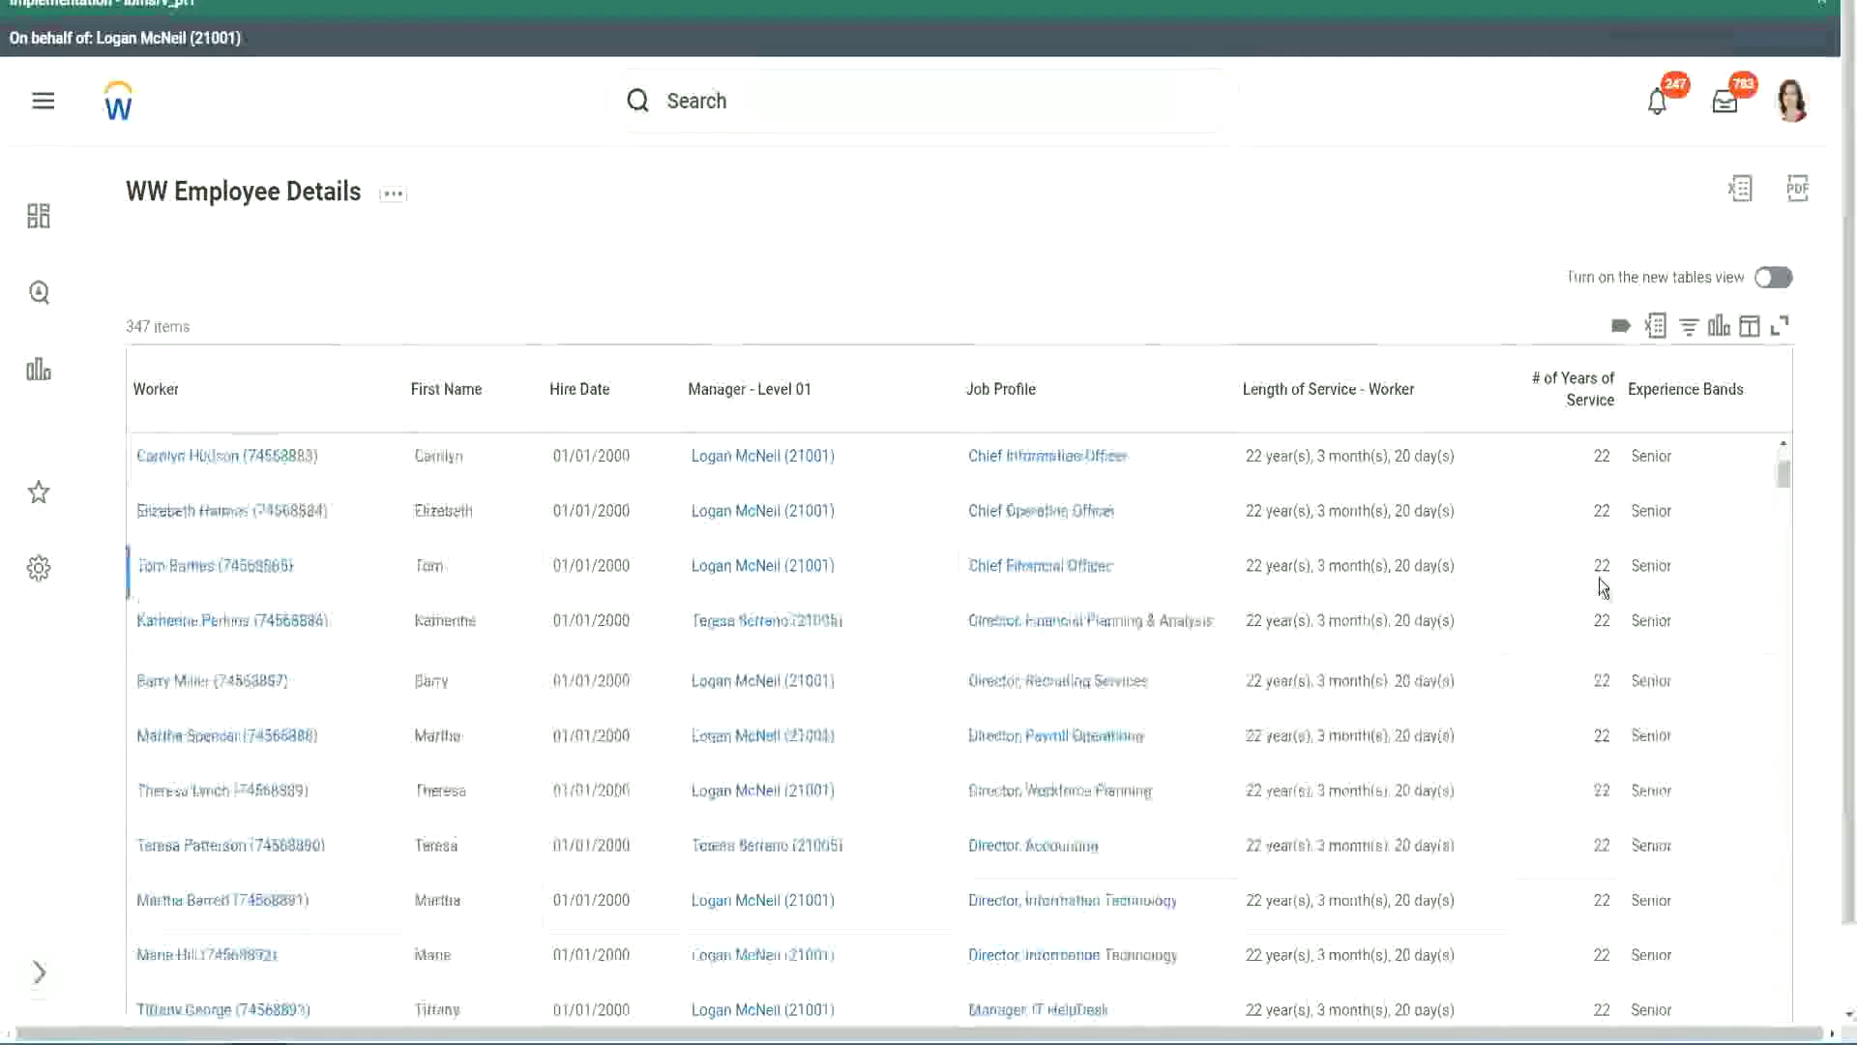
pyautogui.scroll(-8, 1606, 590)
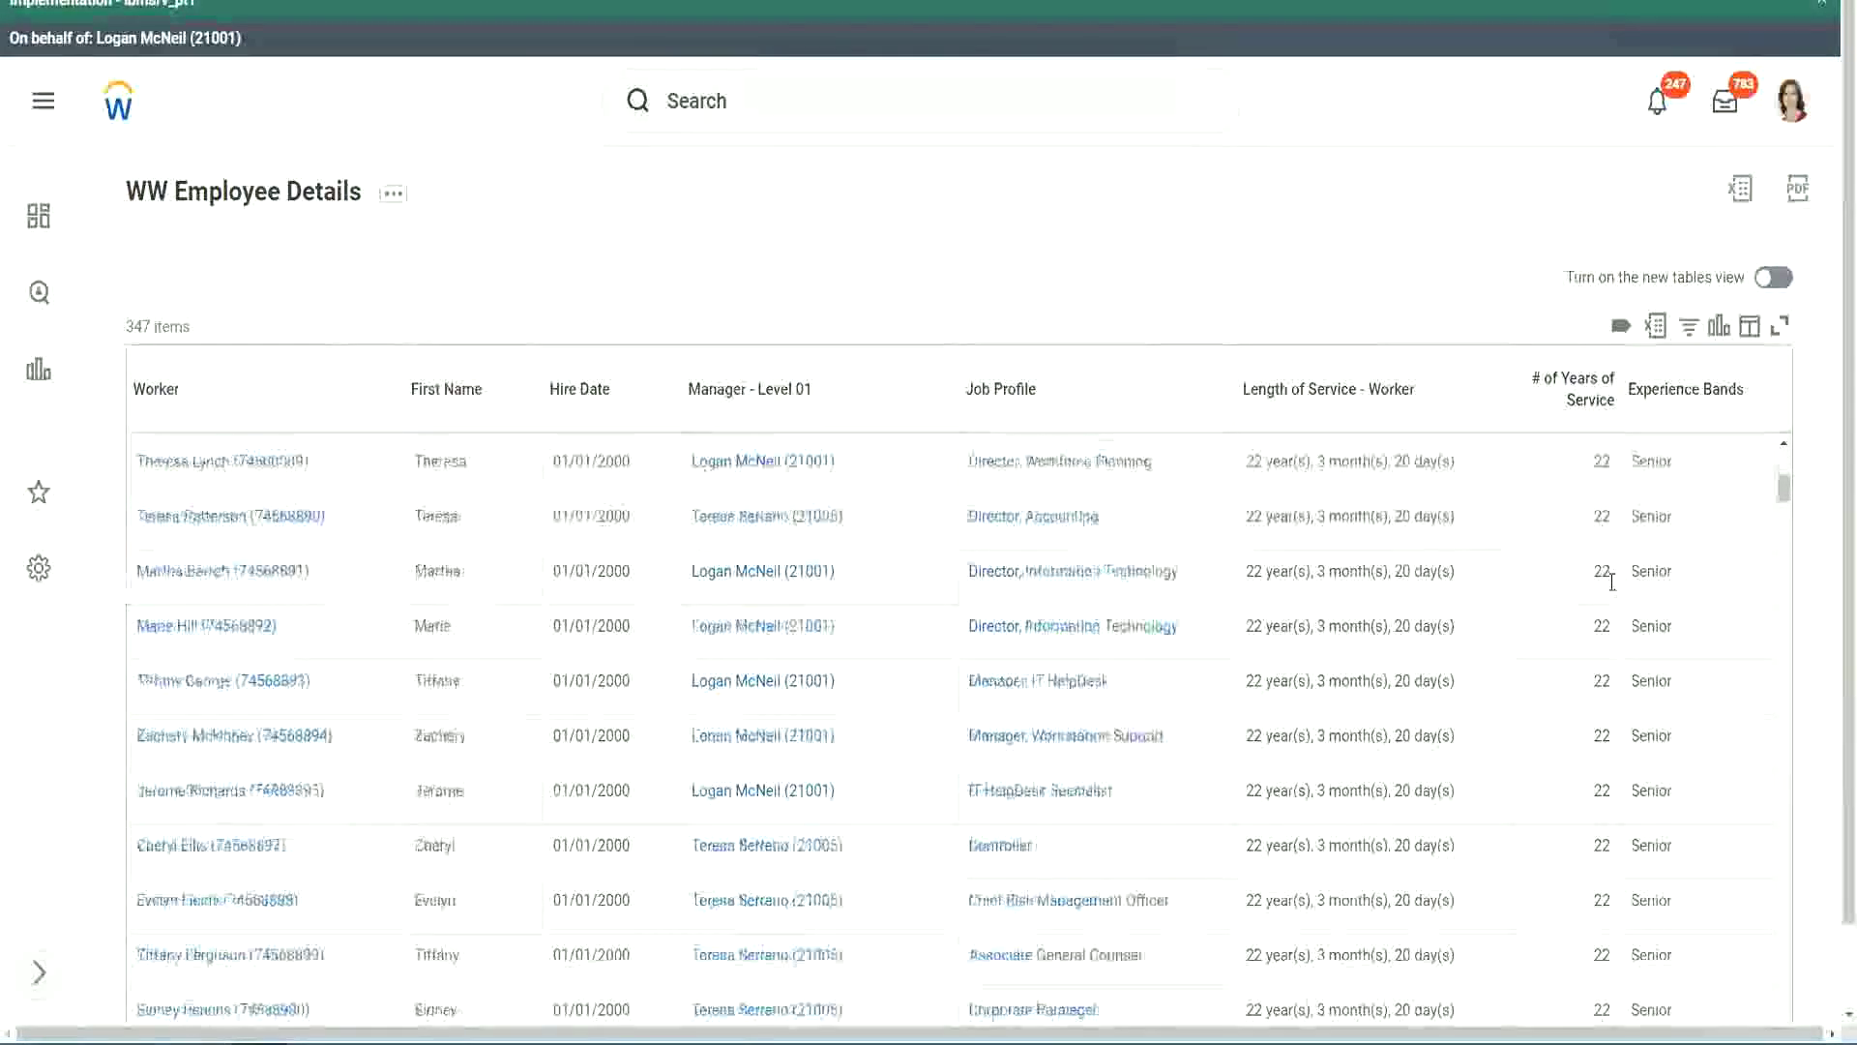
pyautogui.scroll(-8, 1617, 619)
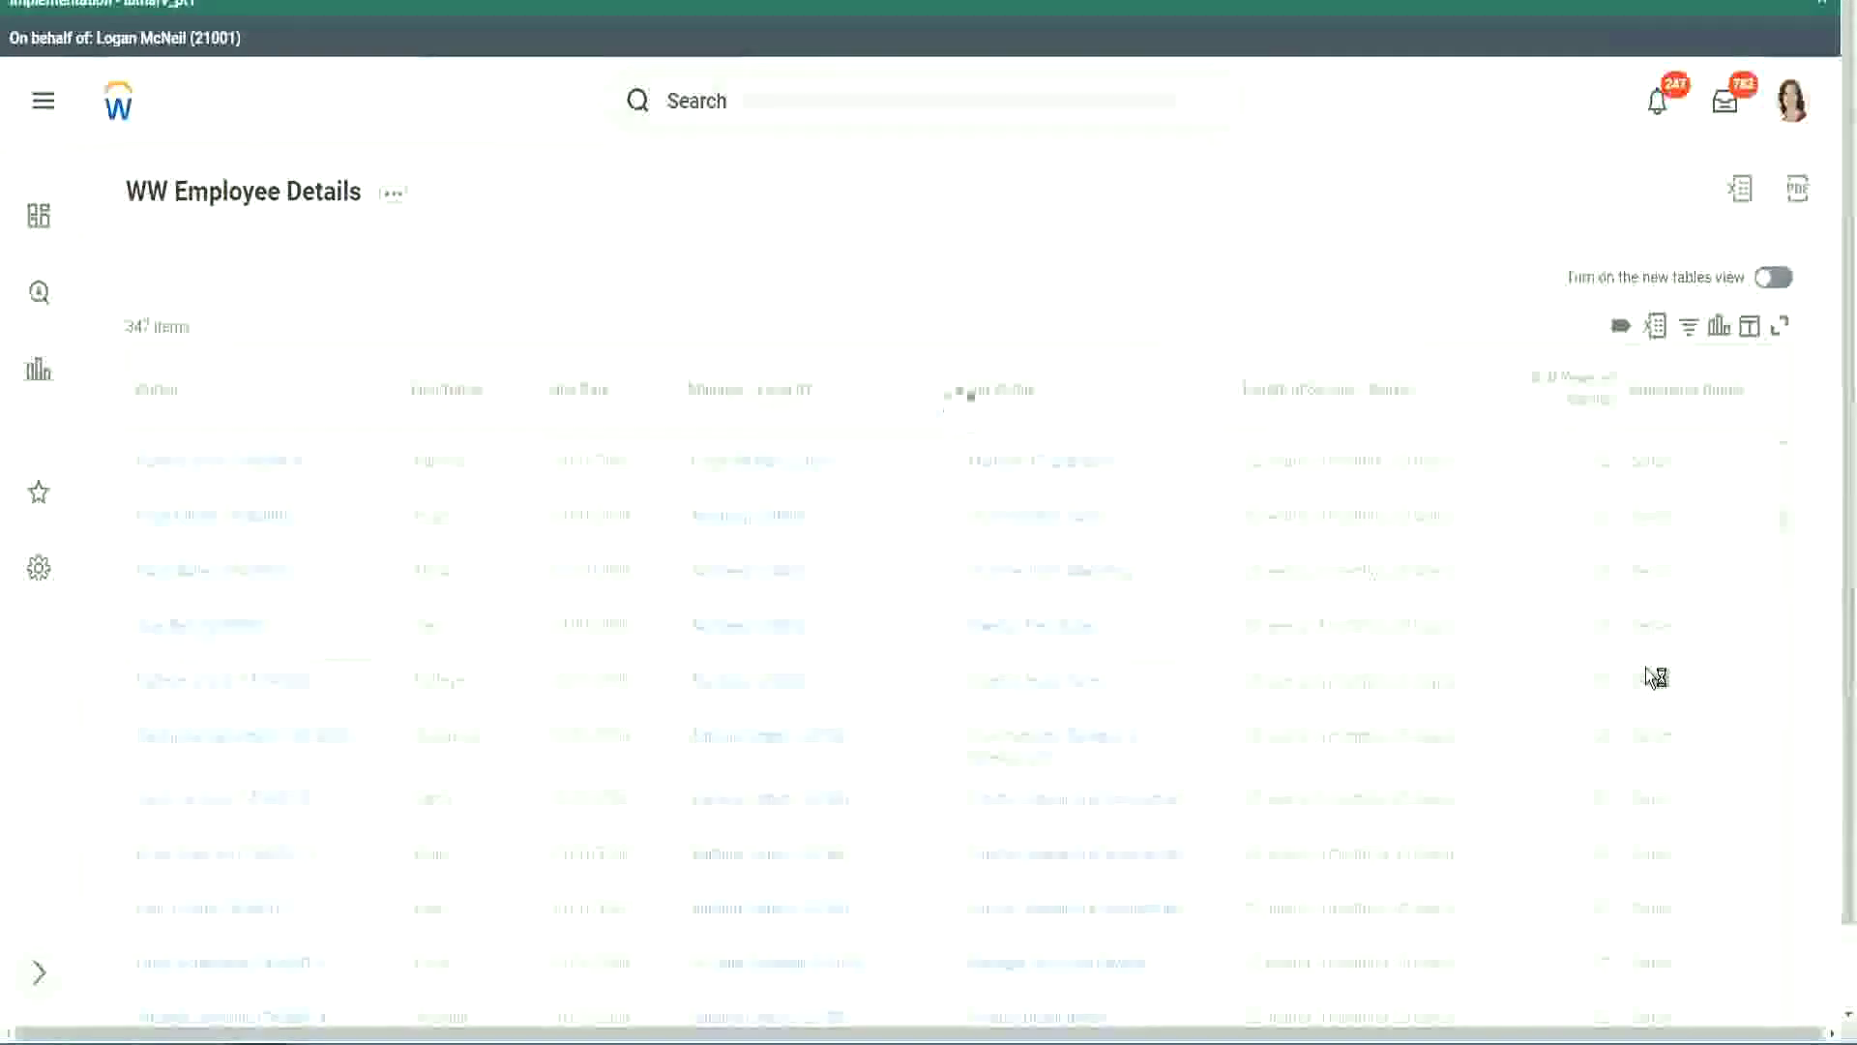
pyautogui.scroll(-1, 1645, 667)
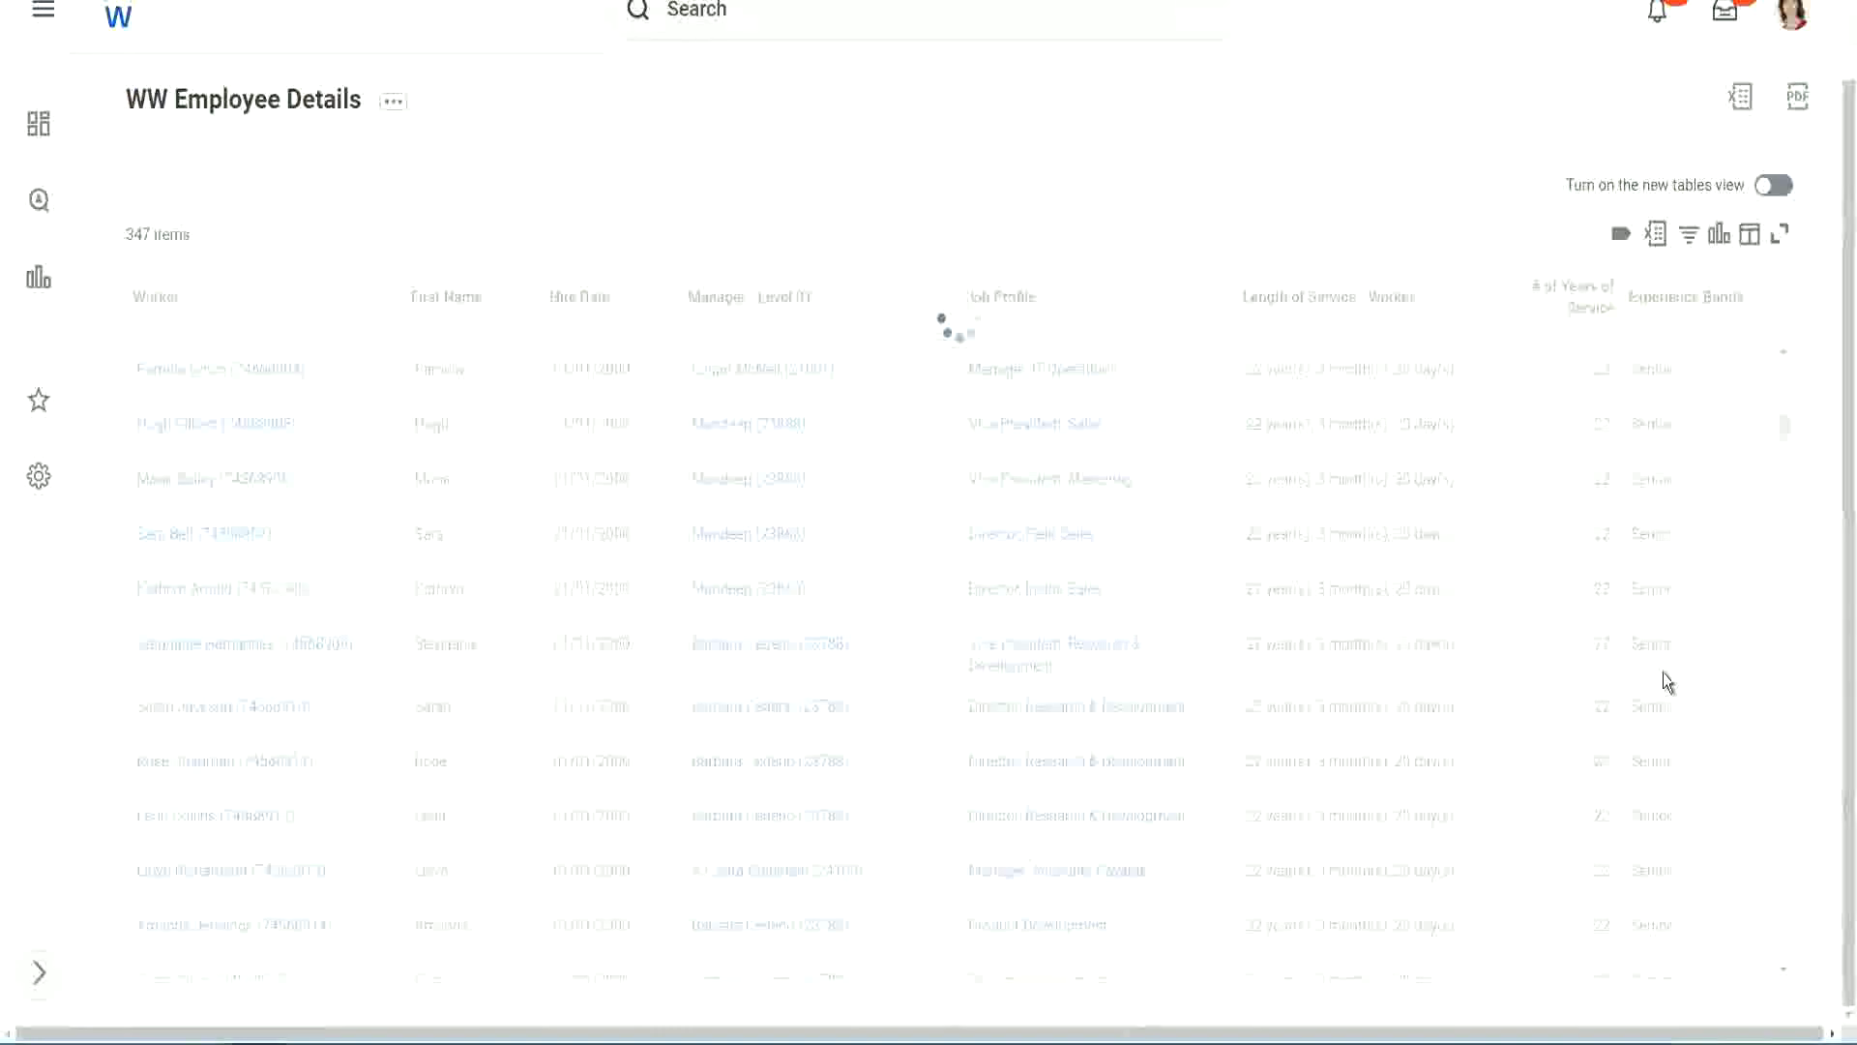
pyautogui.scroll(-5, 1722, 552)
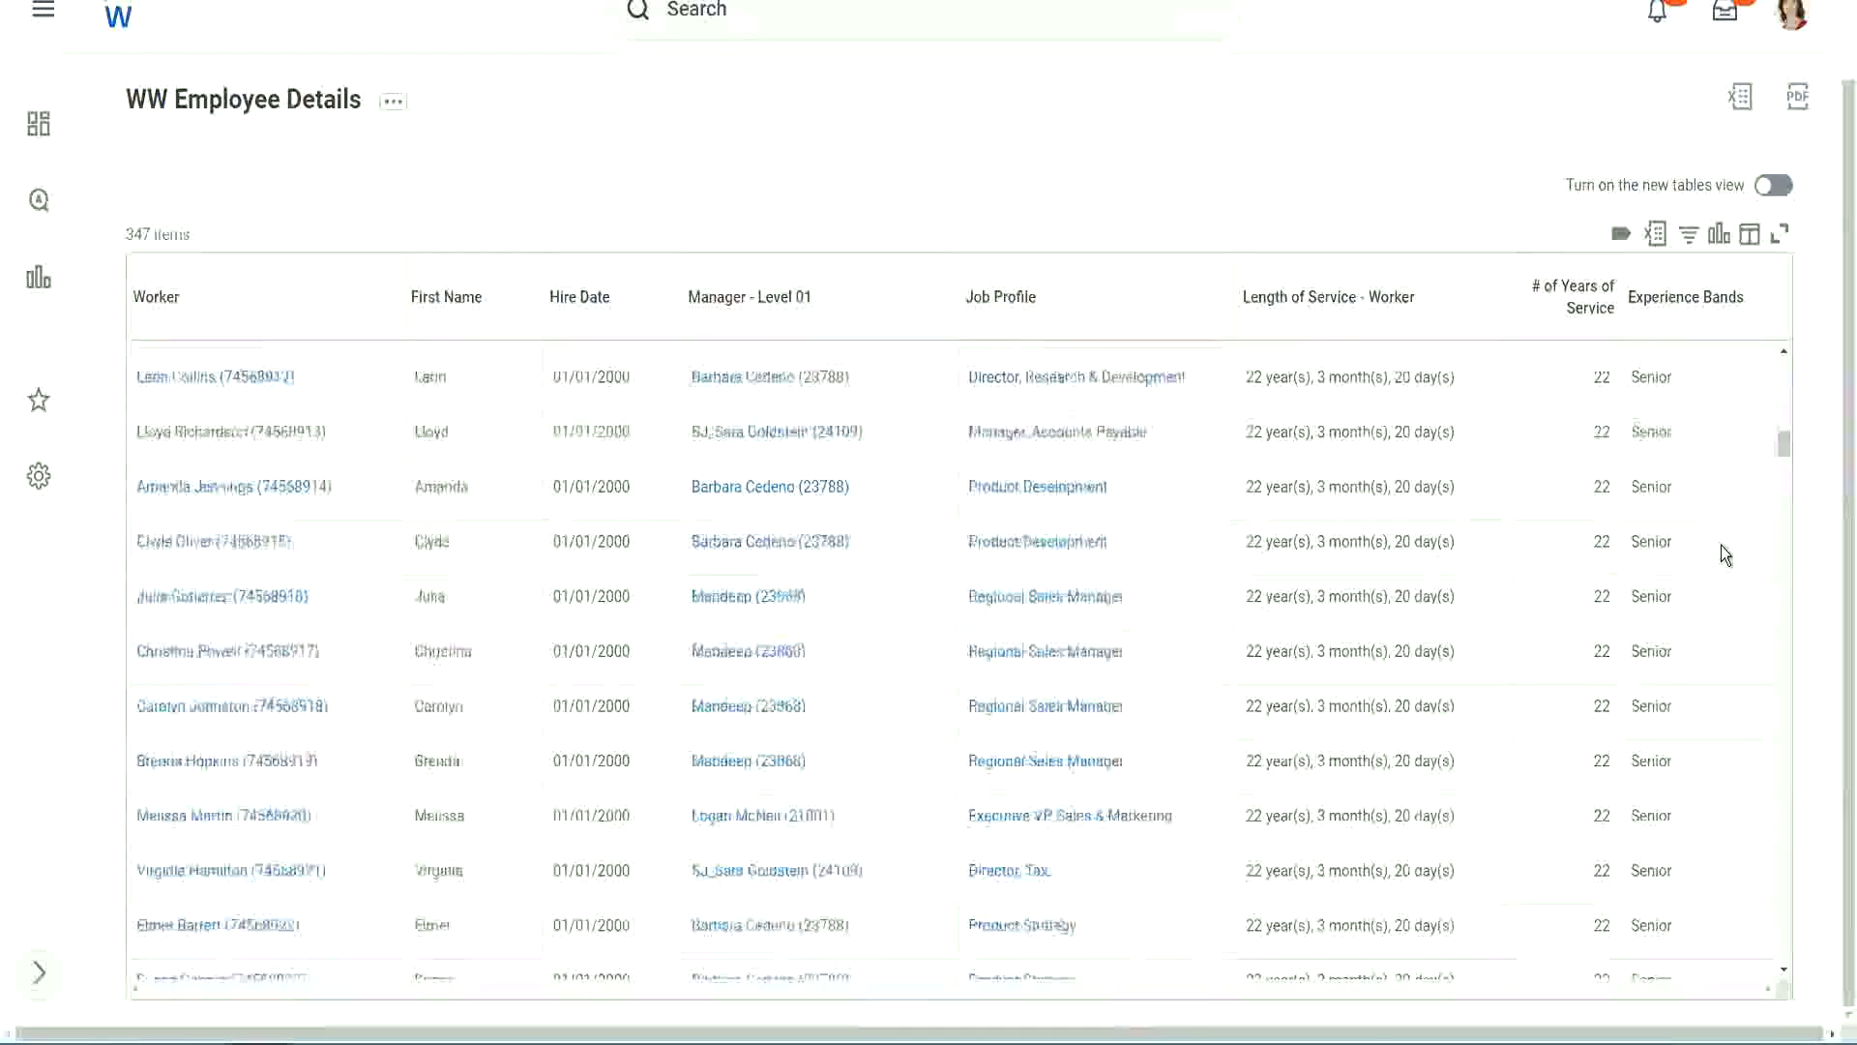
pyautogui.scroll(-3, 1722, 551)
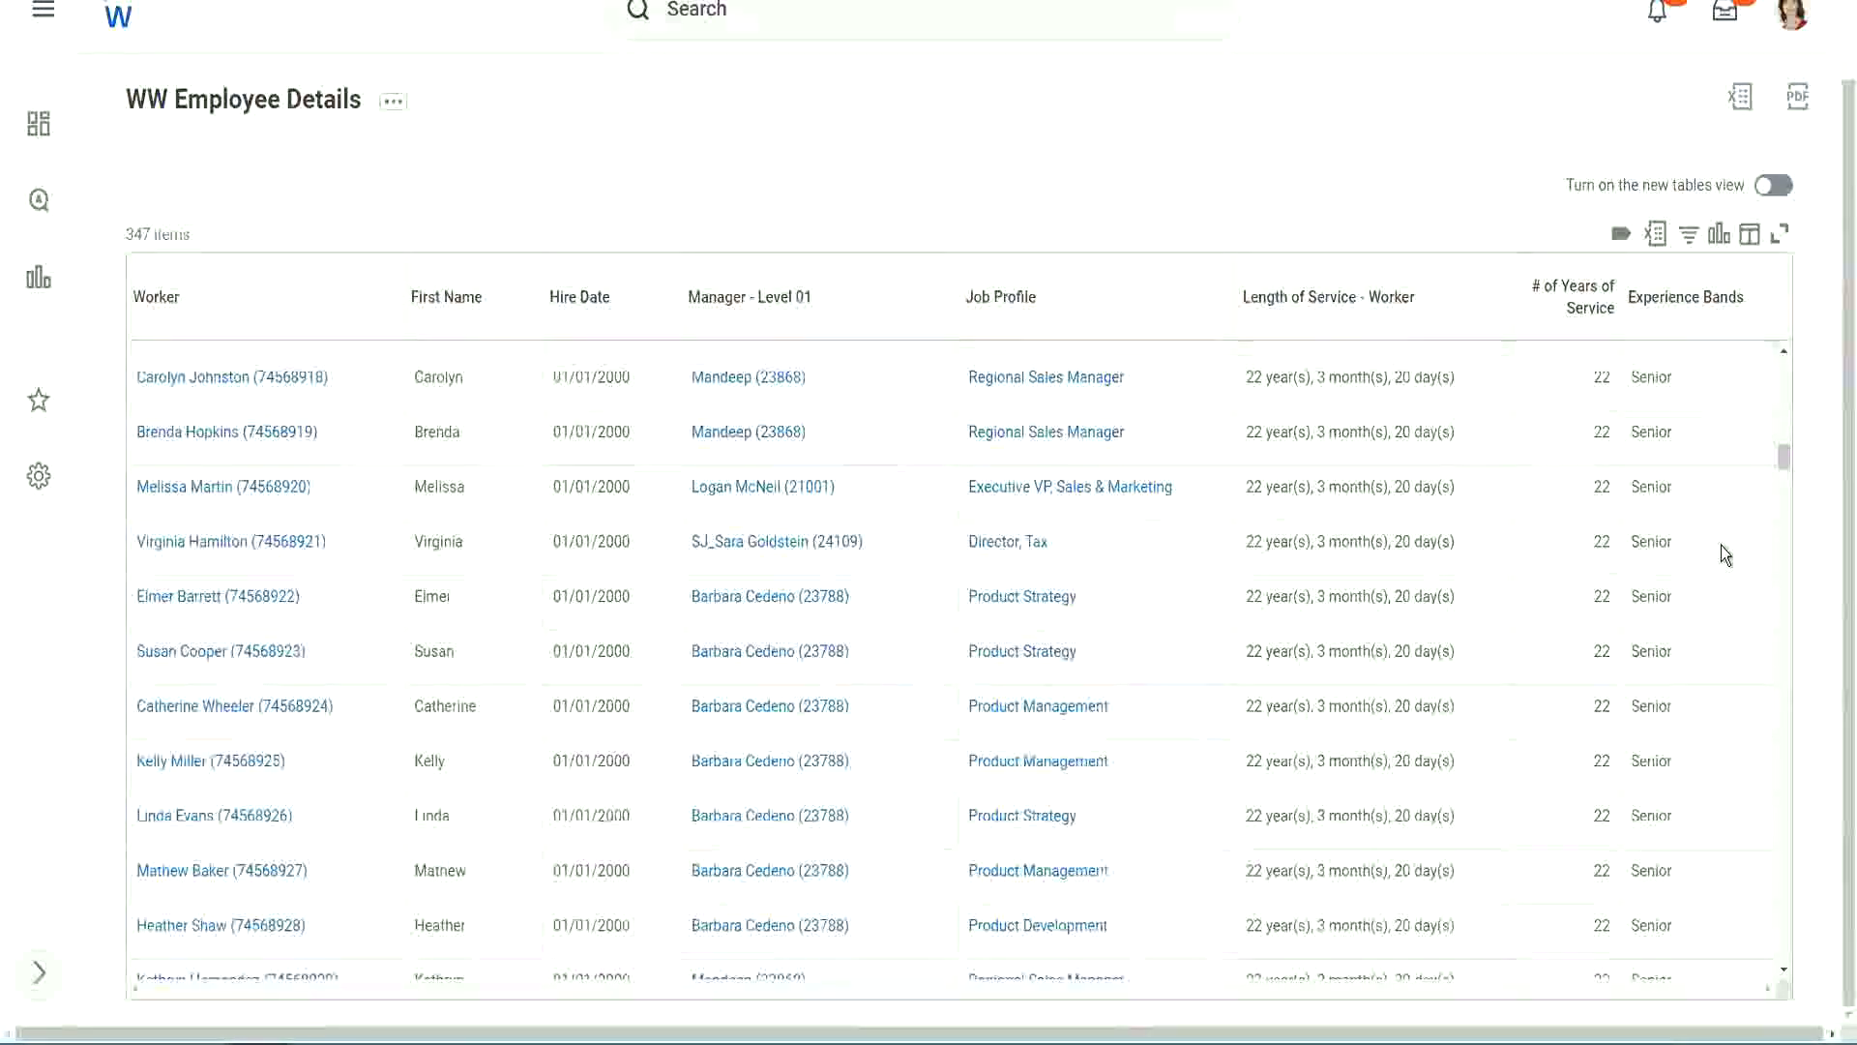
pyautogui.scroll(-6, 1722, 552)
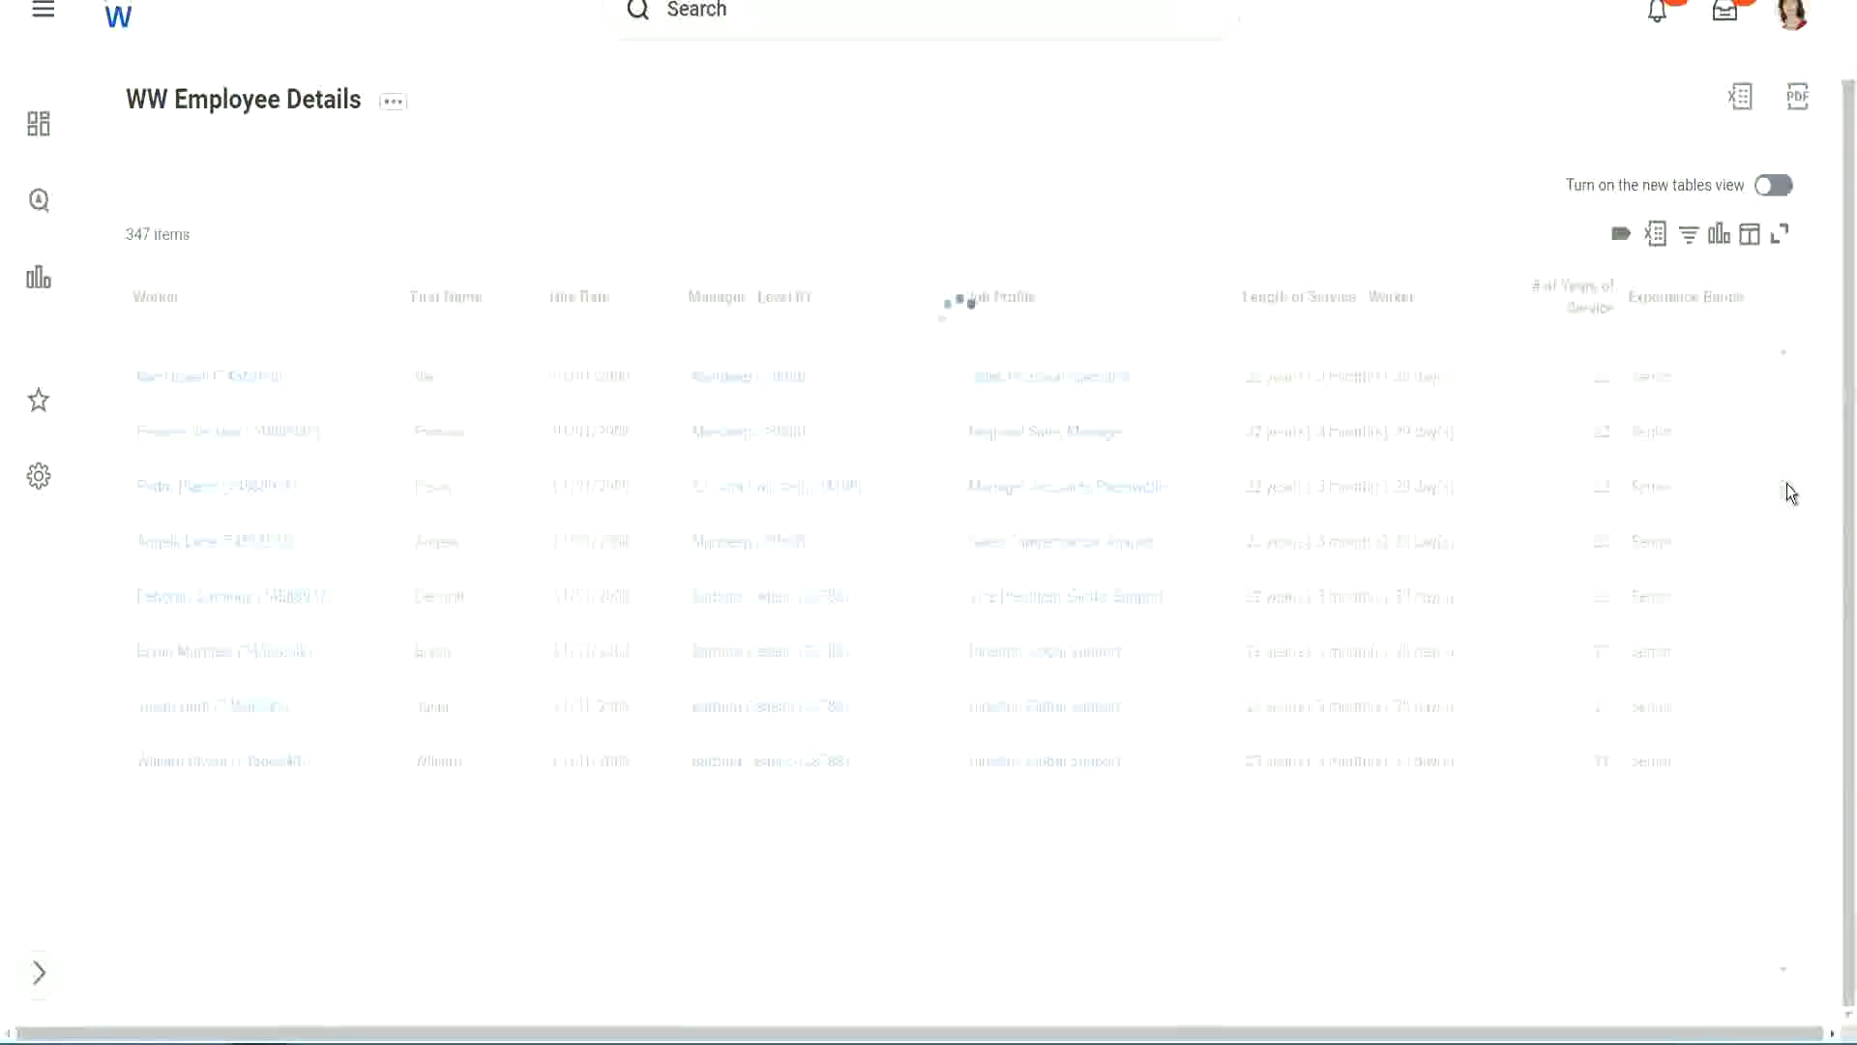
# - Filter the Experience Bands column to values containing 'Amateur'
pyautogui.click(1695, 316)
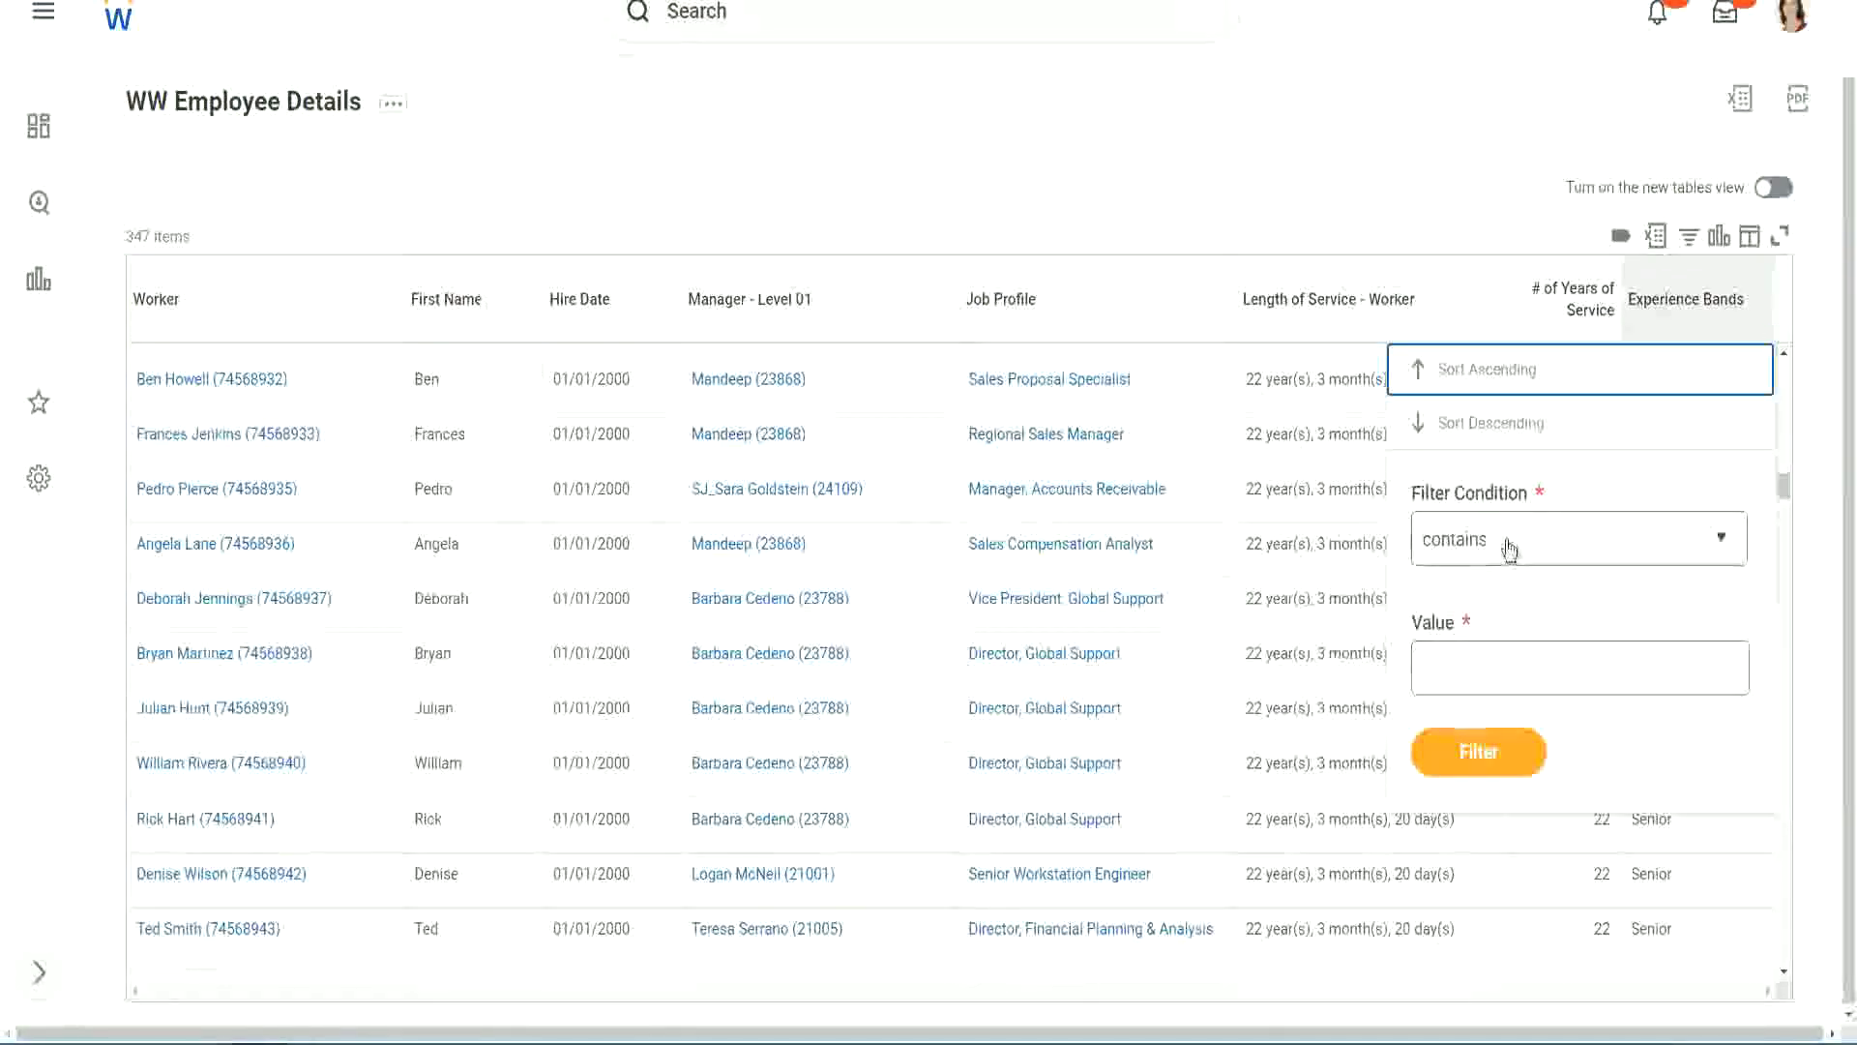
pyautogui.click(1472, 653)
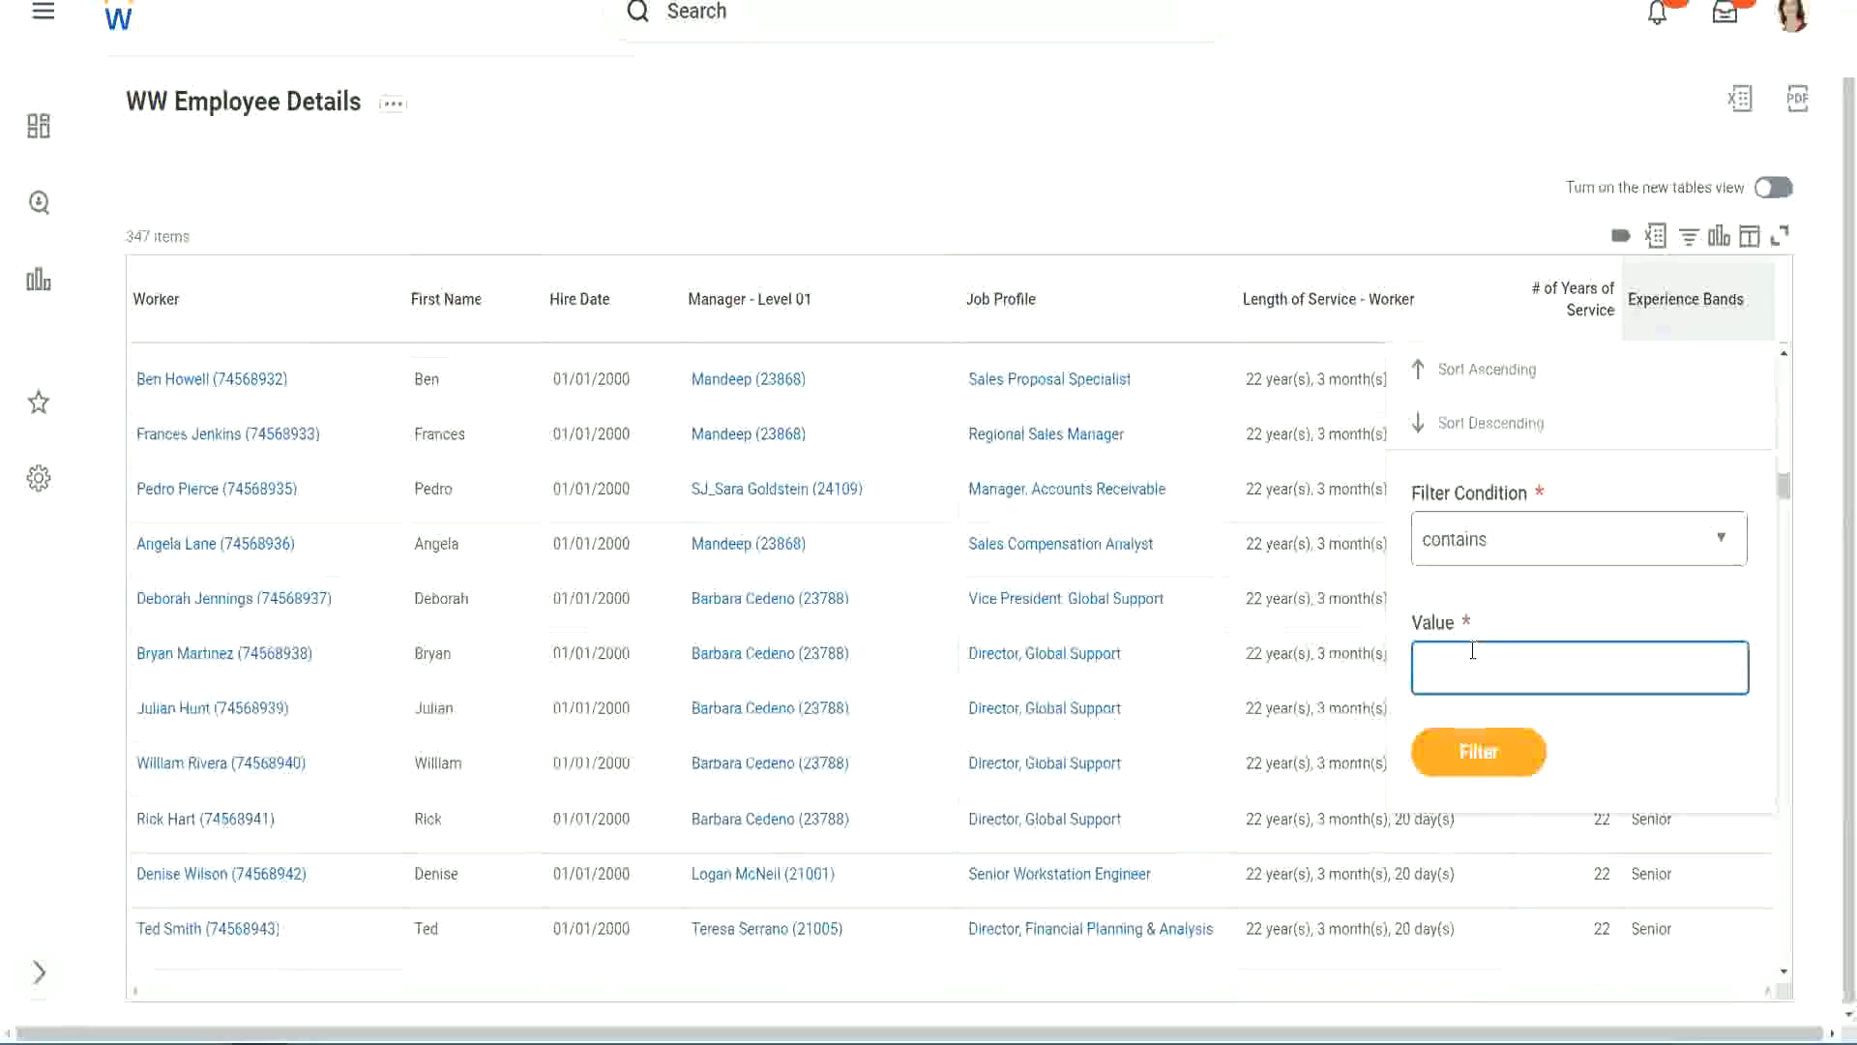
pyautogui.write('Amateur')
pyautogui.click(1465, 764)
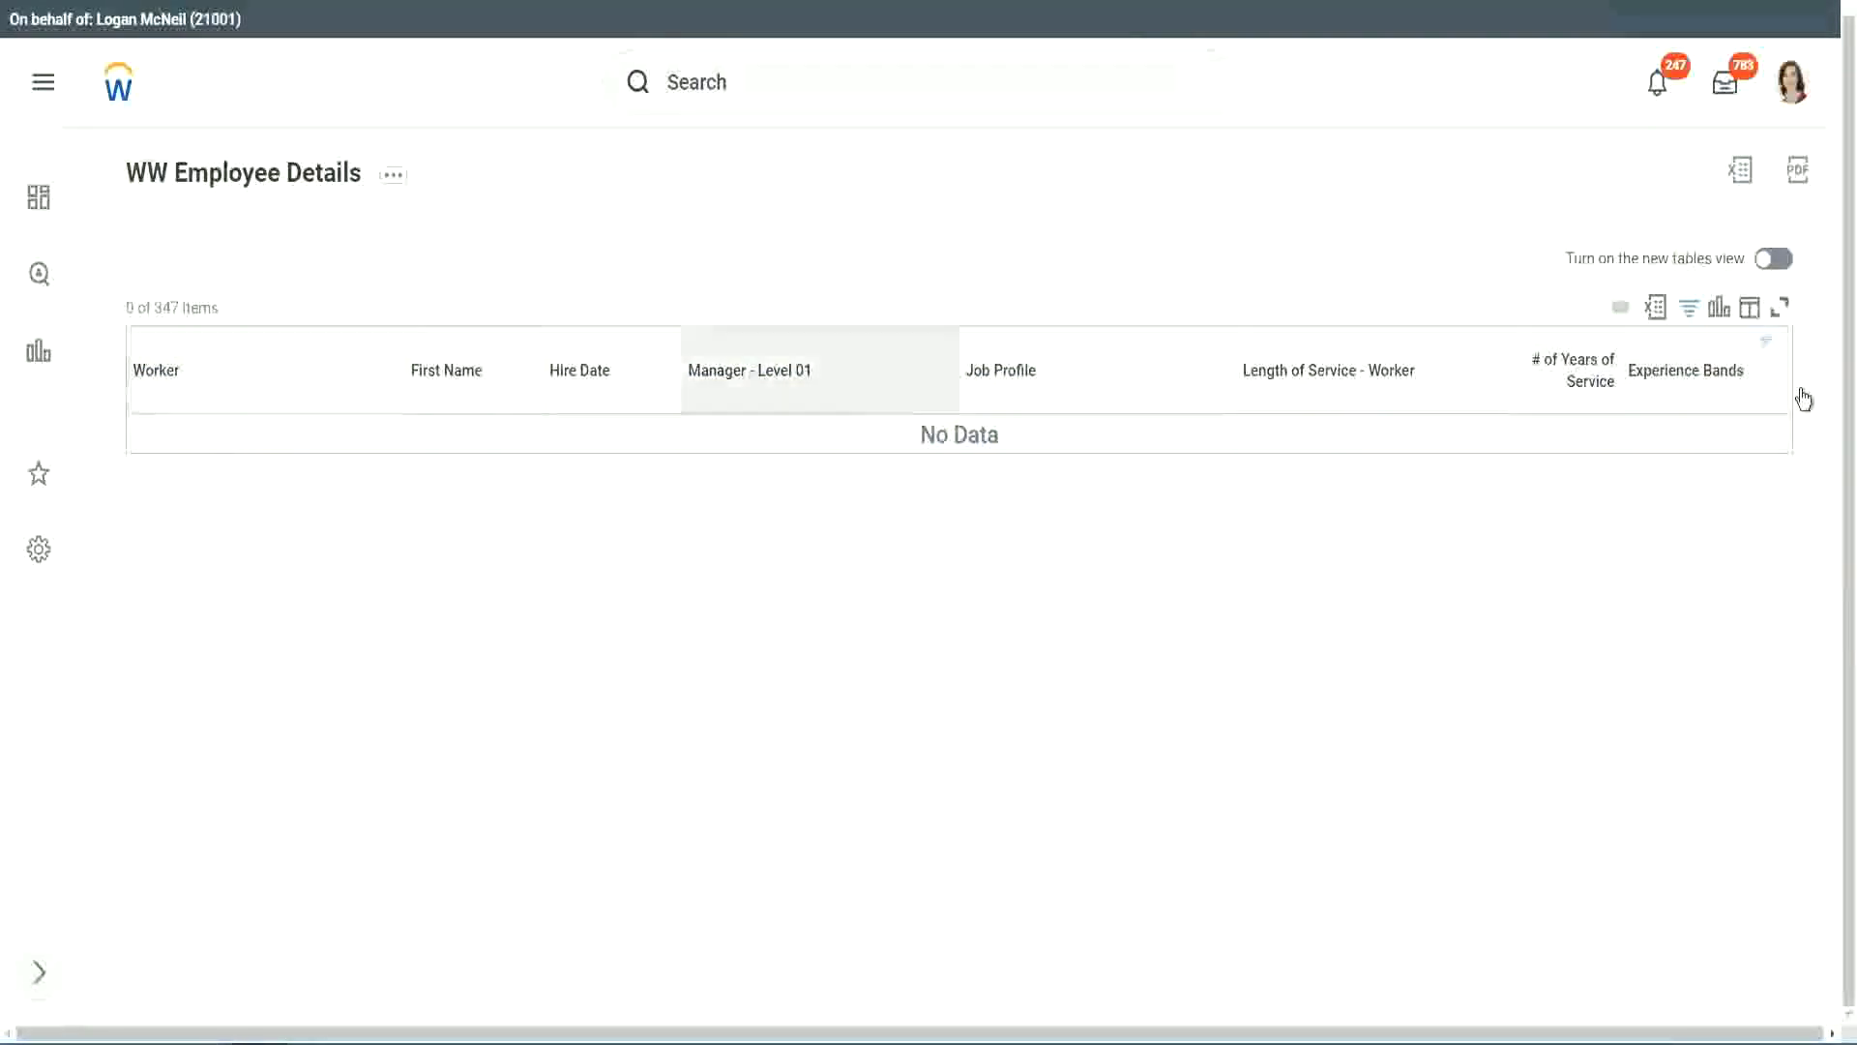
# - Change the Experience Bands filter value from 'Amateur' to 'Legend'
pyautogui.click(1680, 380)
pyautogui.click(1541, 633)
pyautogui.hotkey('ctrl', 'a')
pyautogui.write('Legend')
pyautogui.click(1478, 716)
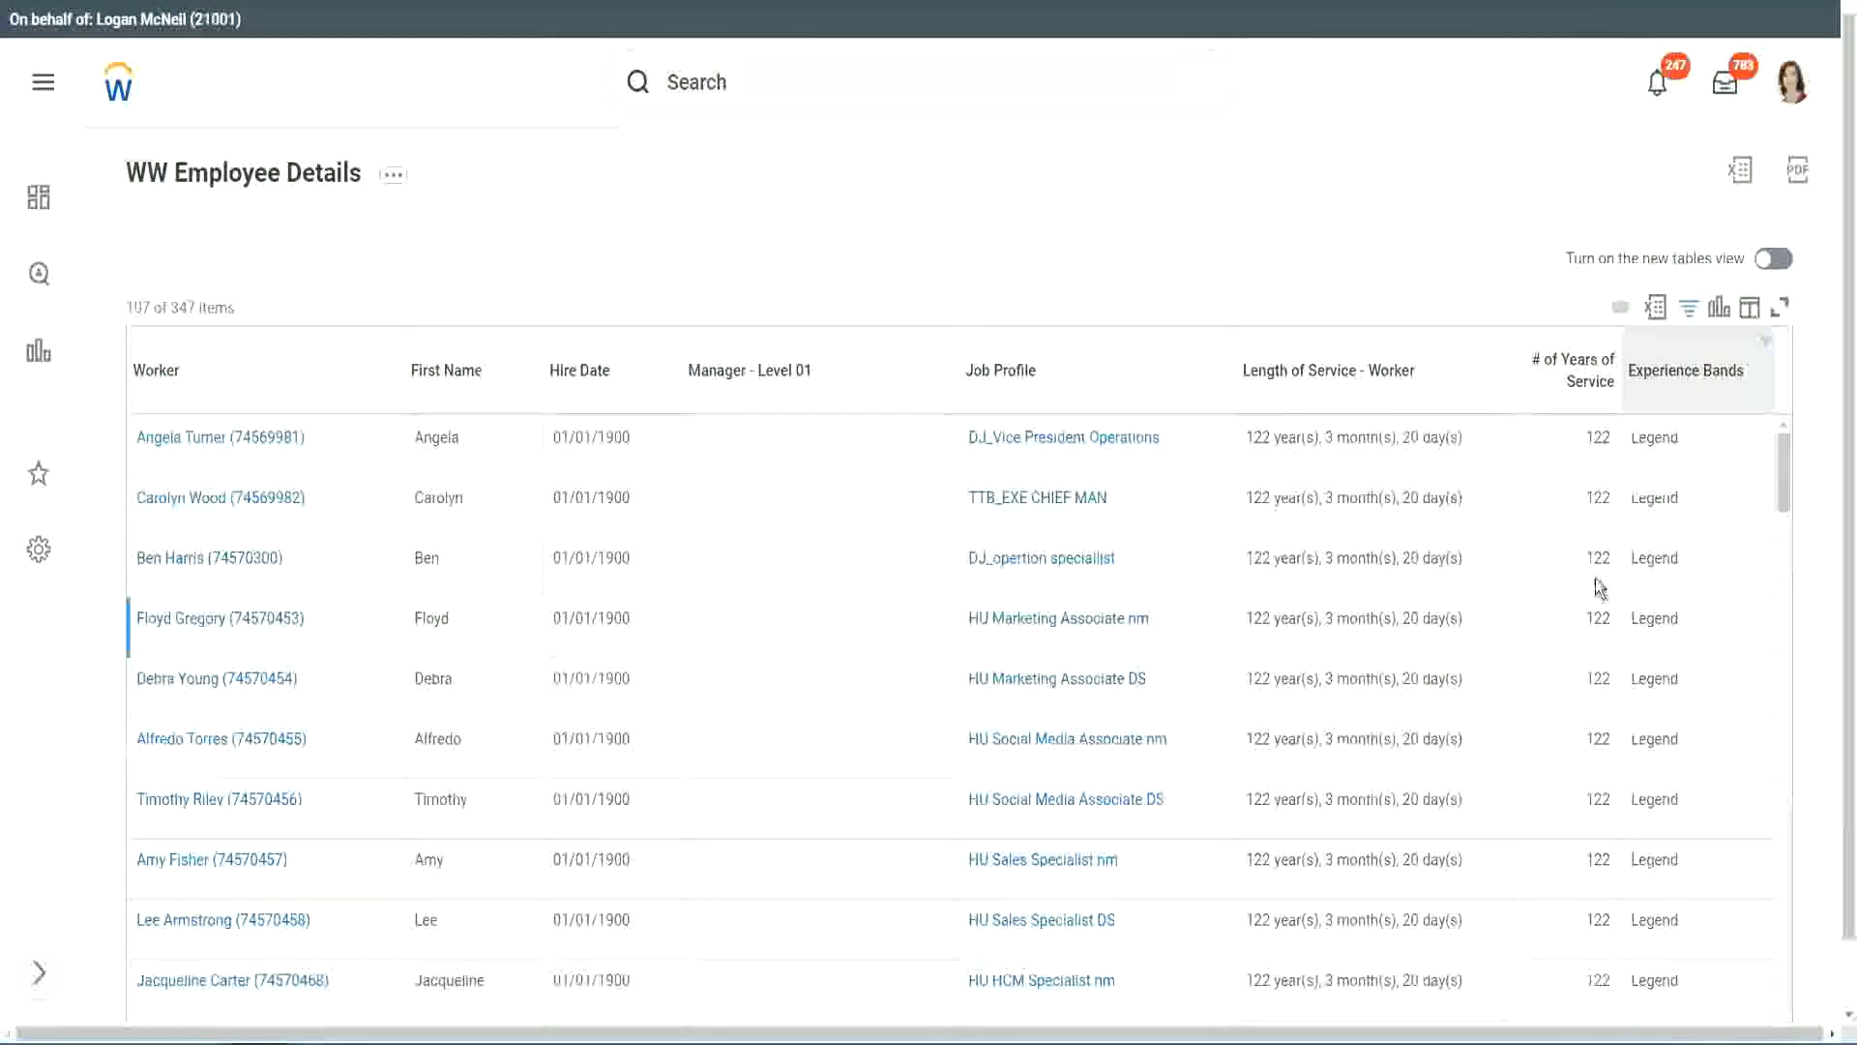
# - Review the Legend workers, highlighting the 1900 hire year and the 102 and 122 years of service
pyautogui.scroll(-10, 1594, 578)
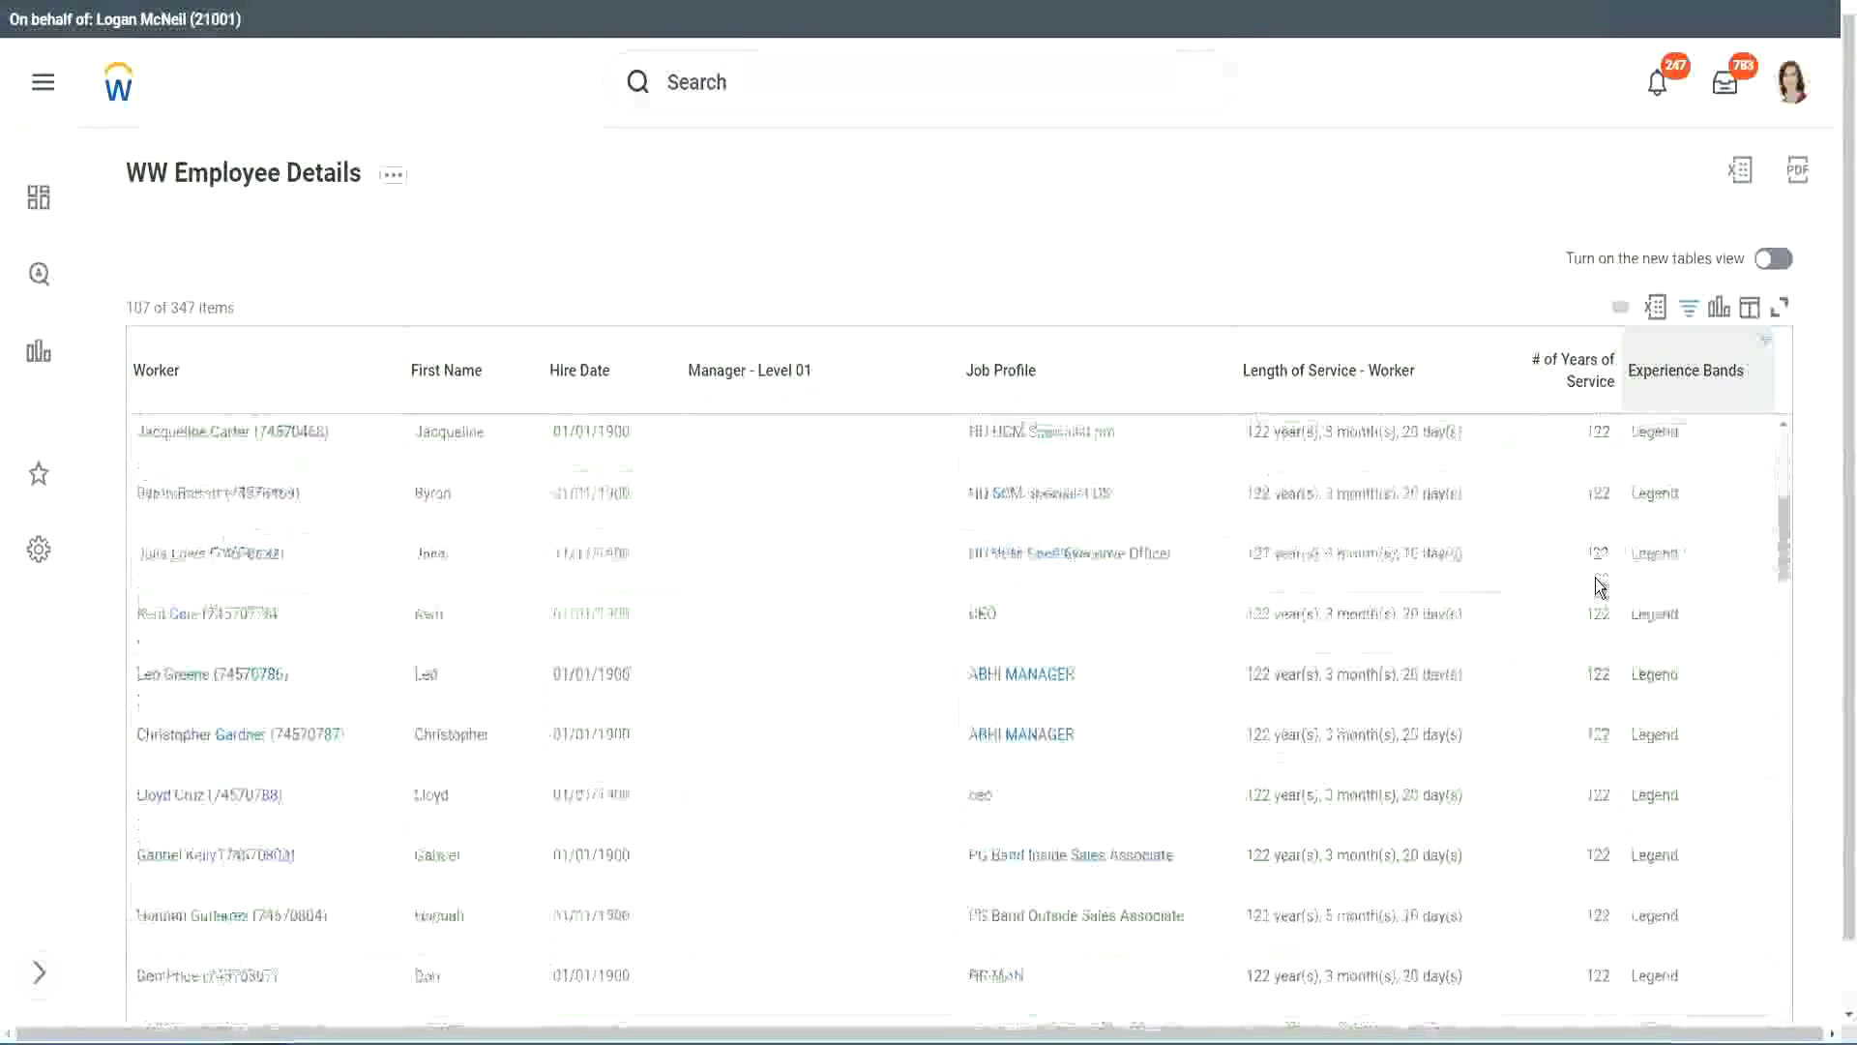
pyautogui.scroll(-5, 1594, 579)
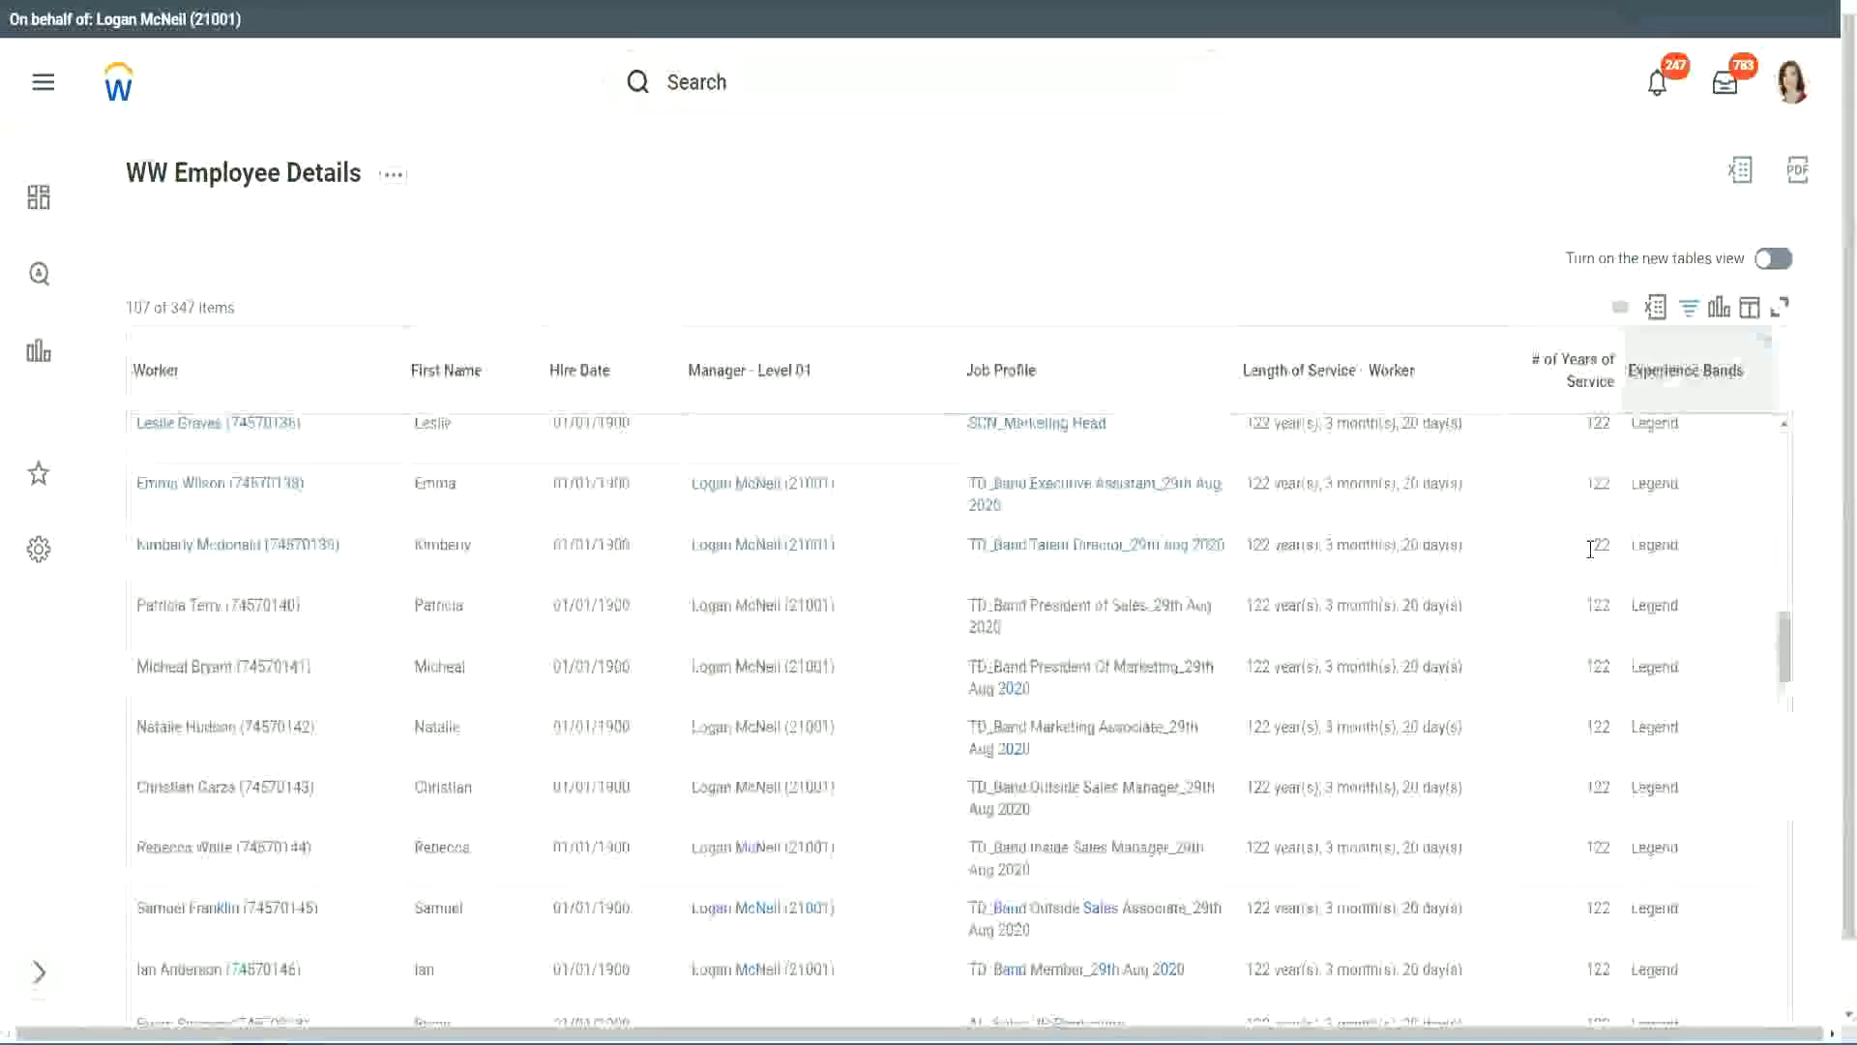
pyautogui.scroll(-10, 1589, 548)
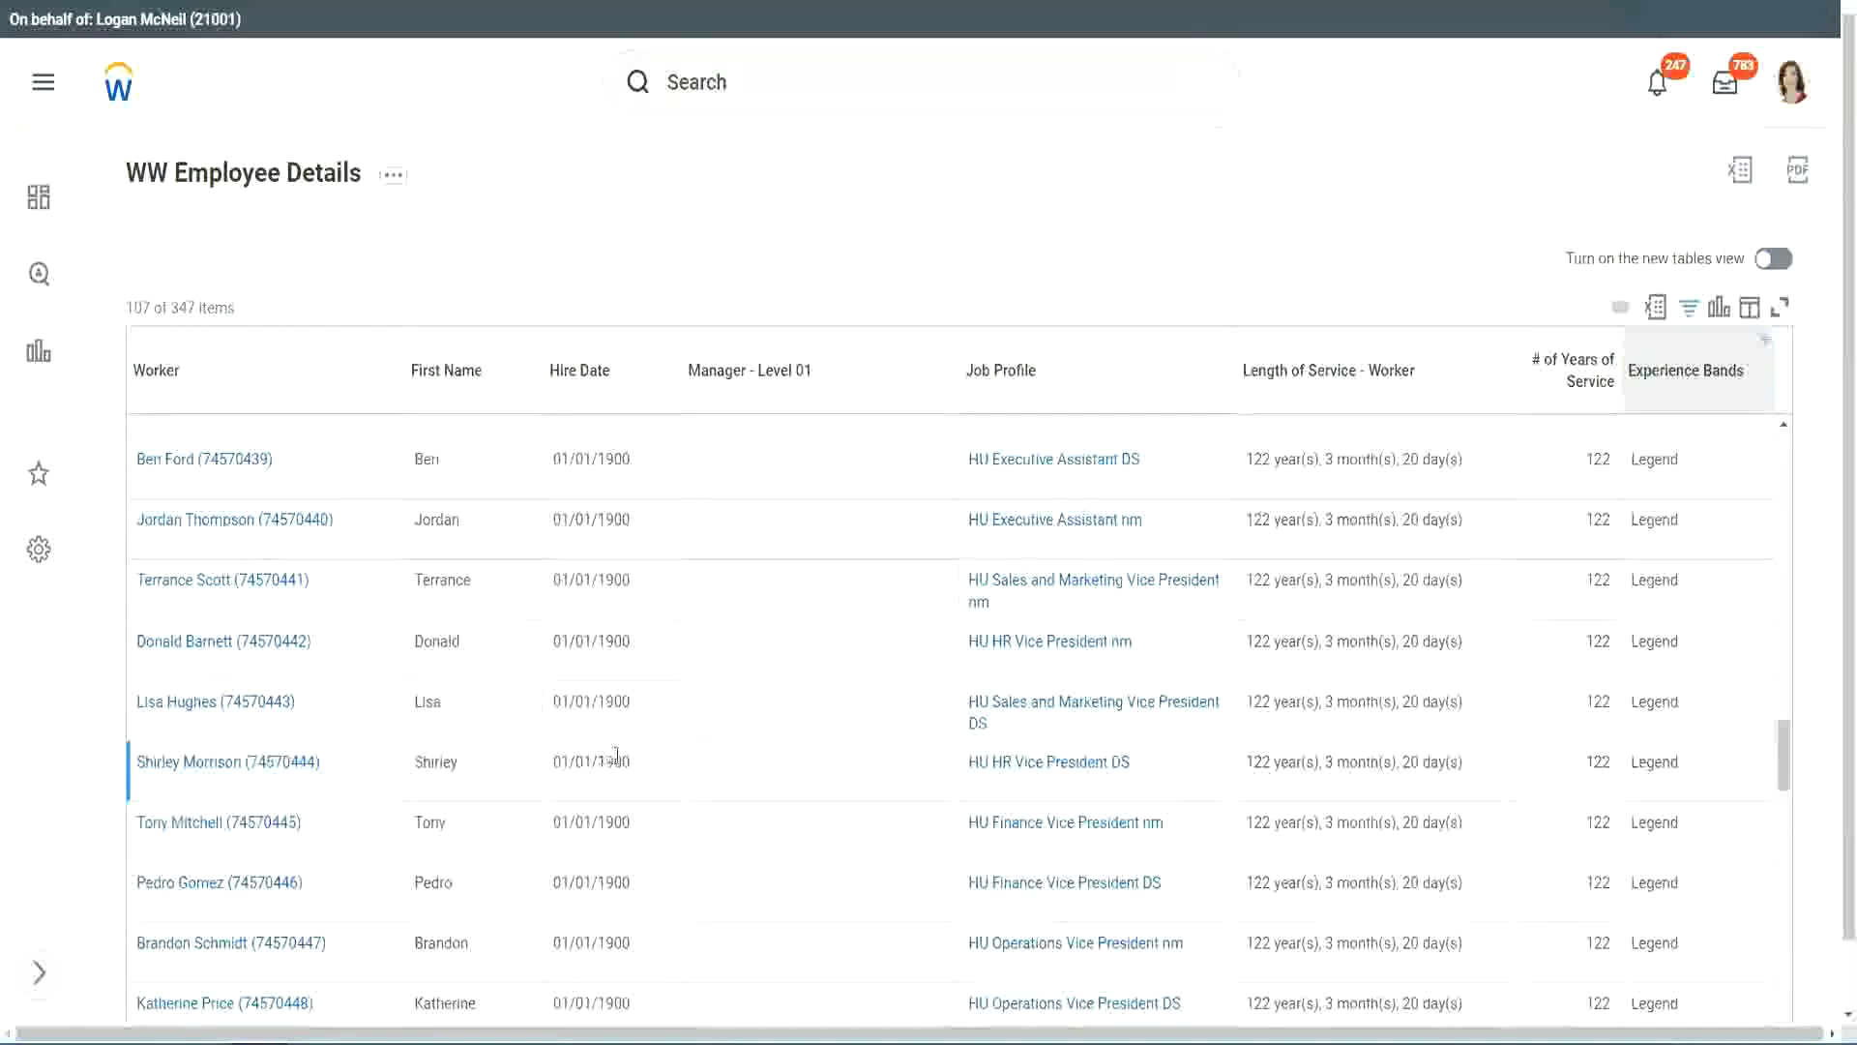
pyautogui.doubleClick(604, 761)
pyautogui.scroll(-5, 1581, 727)
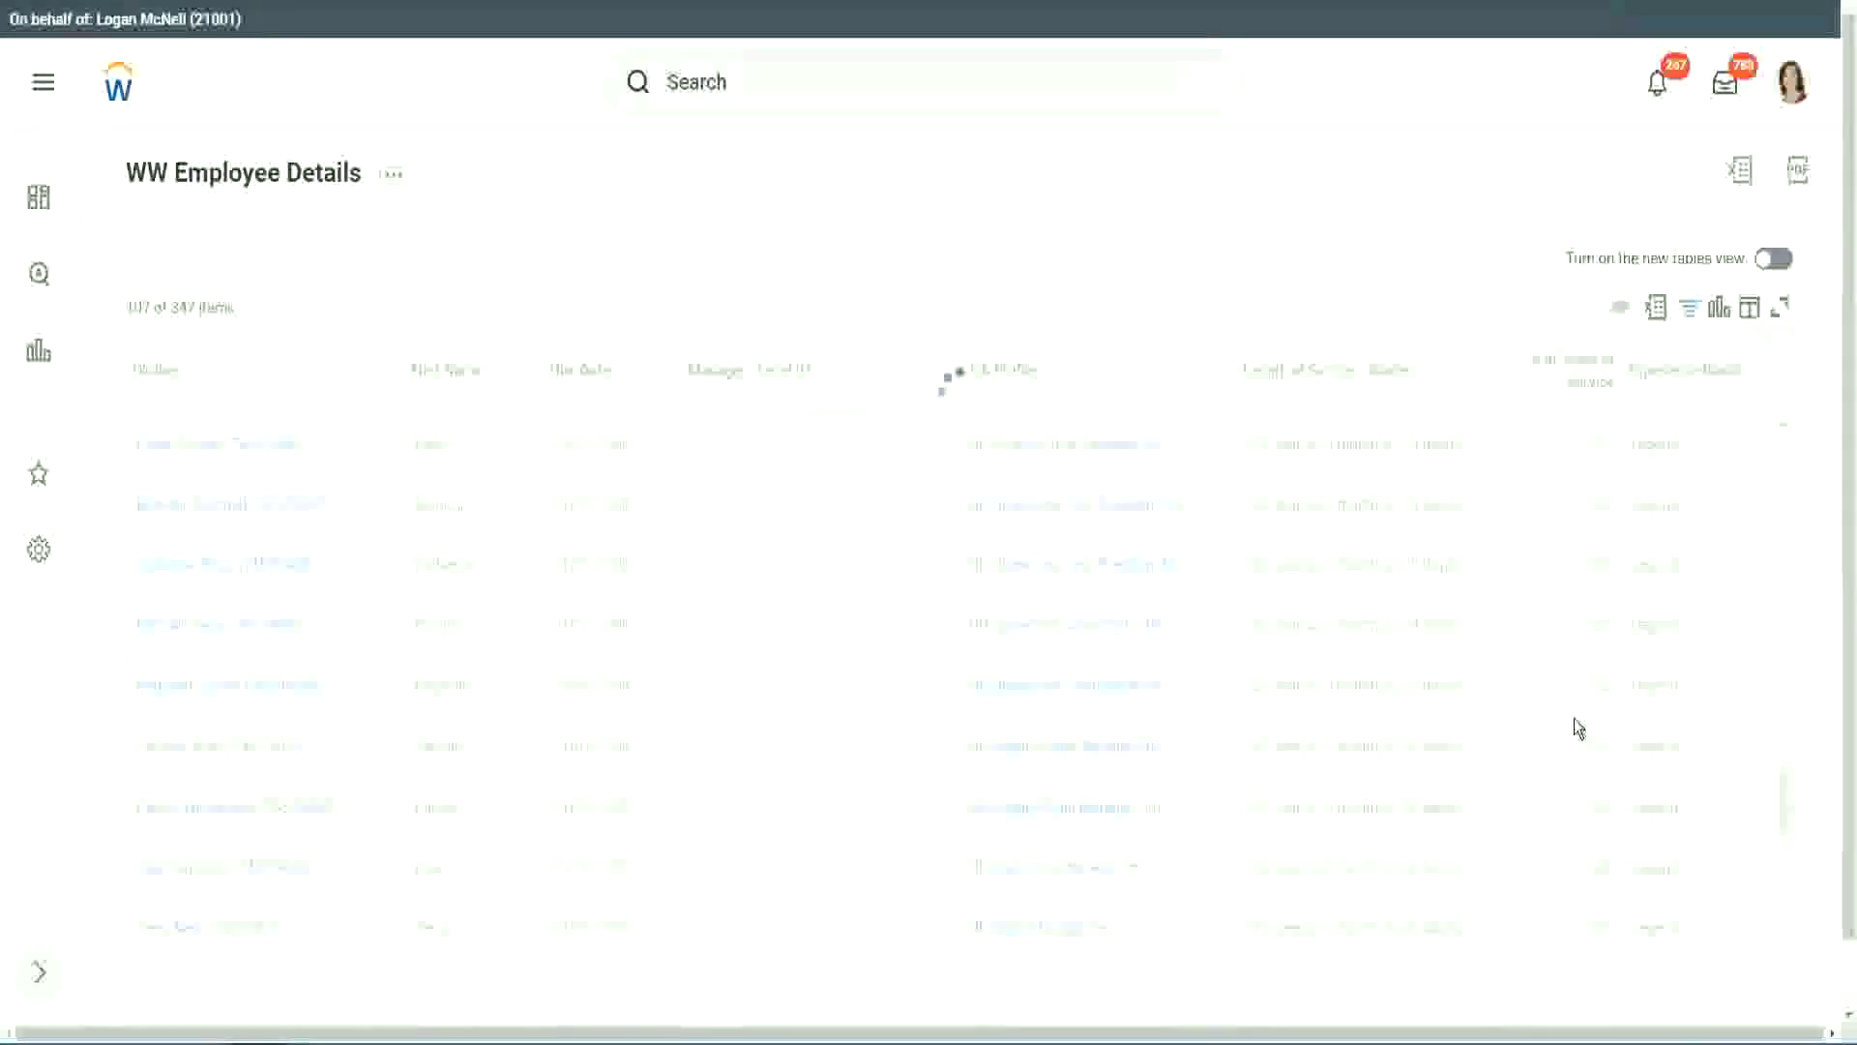
pyautogui.scroll(-10, 1579, 727)
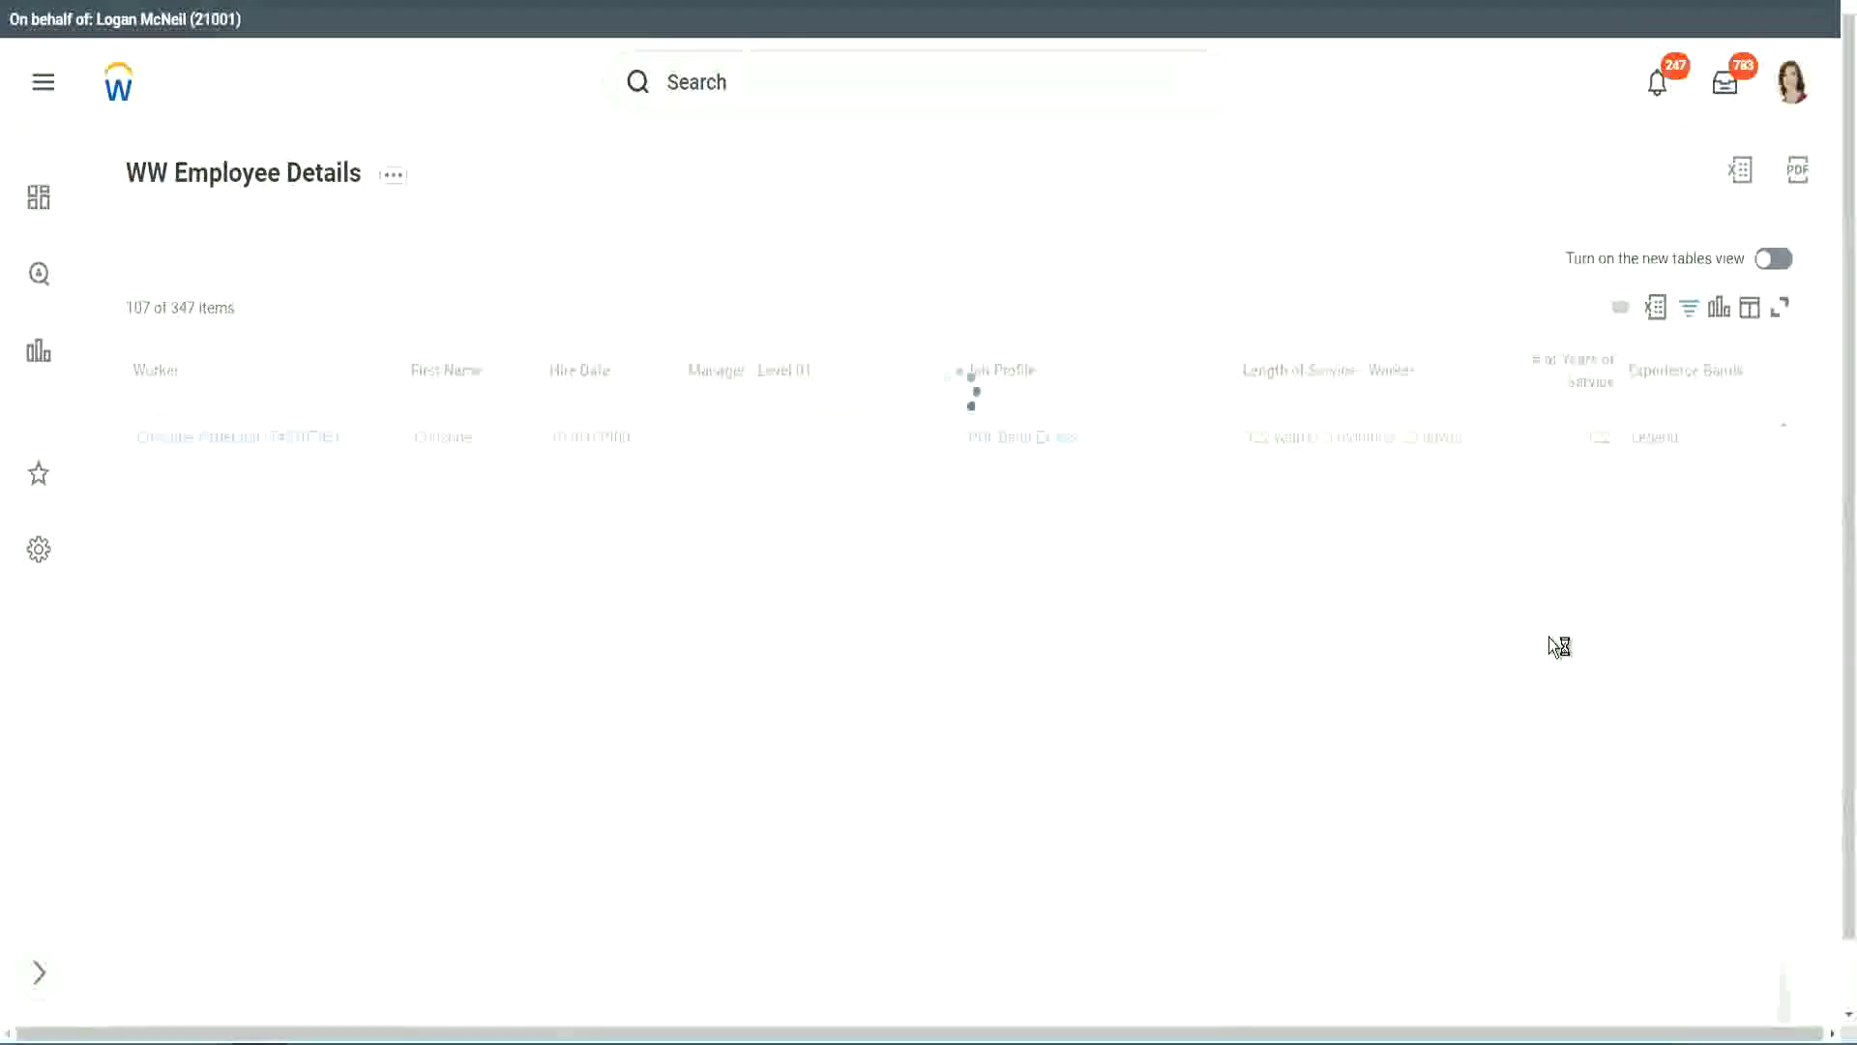
pyautogui.scroll(-5, 1553, 647)
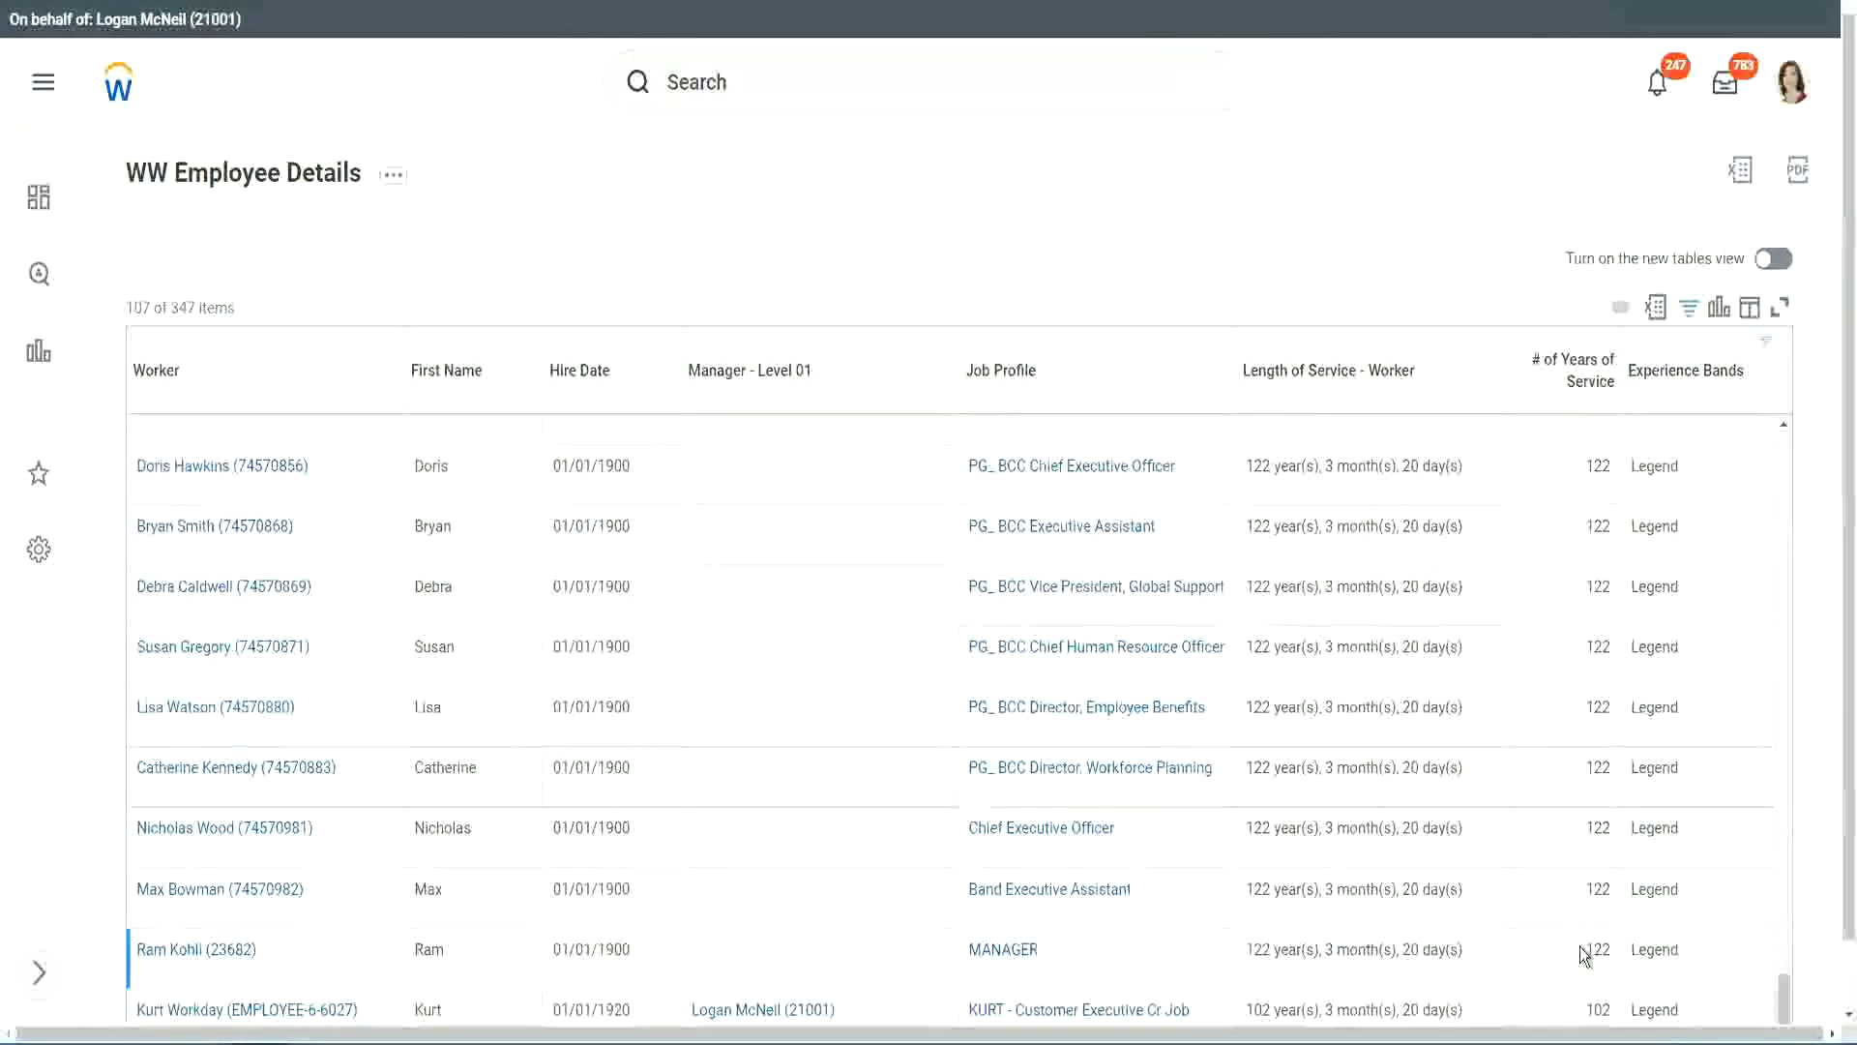
pyautogui.doubleClick(1596, 1009)
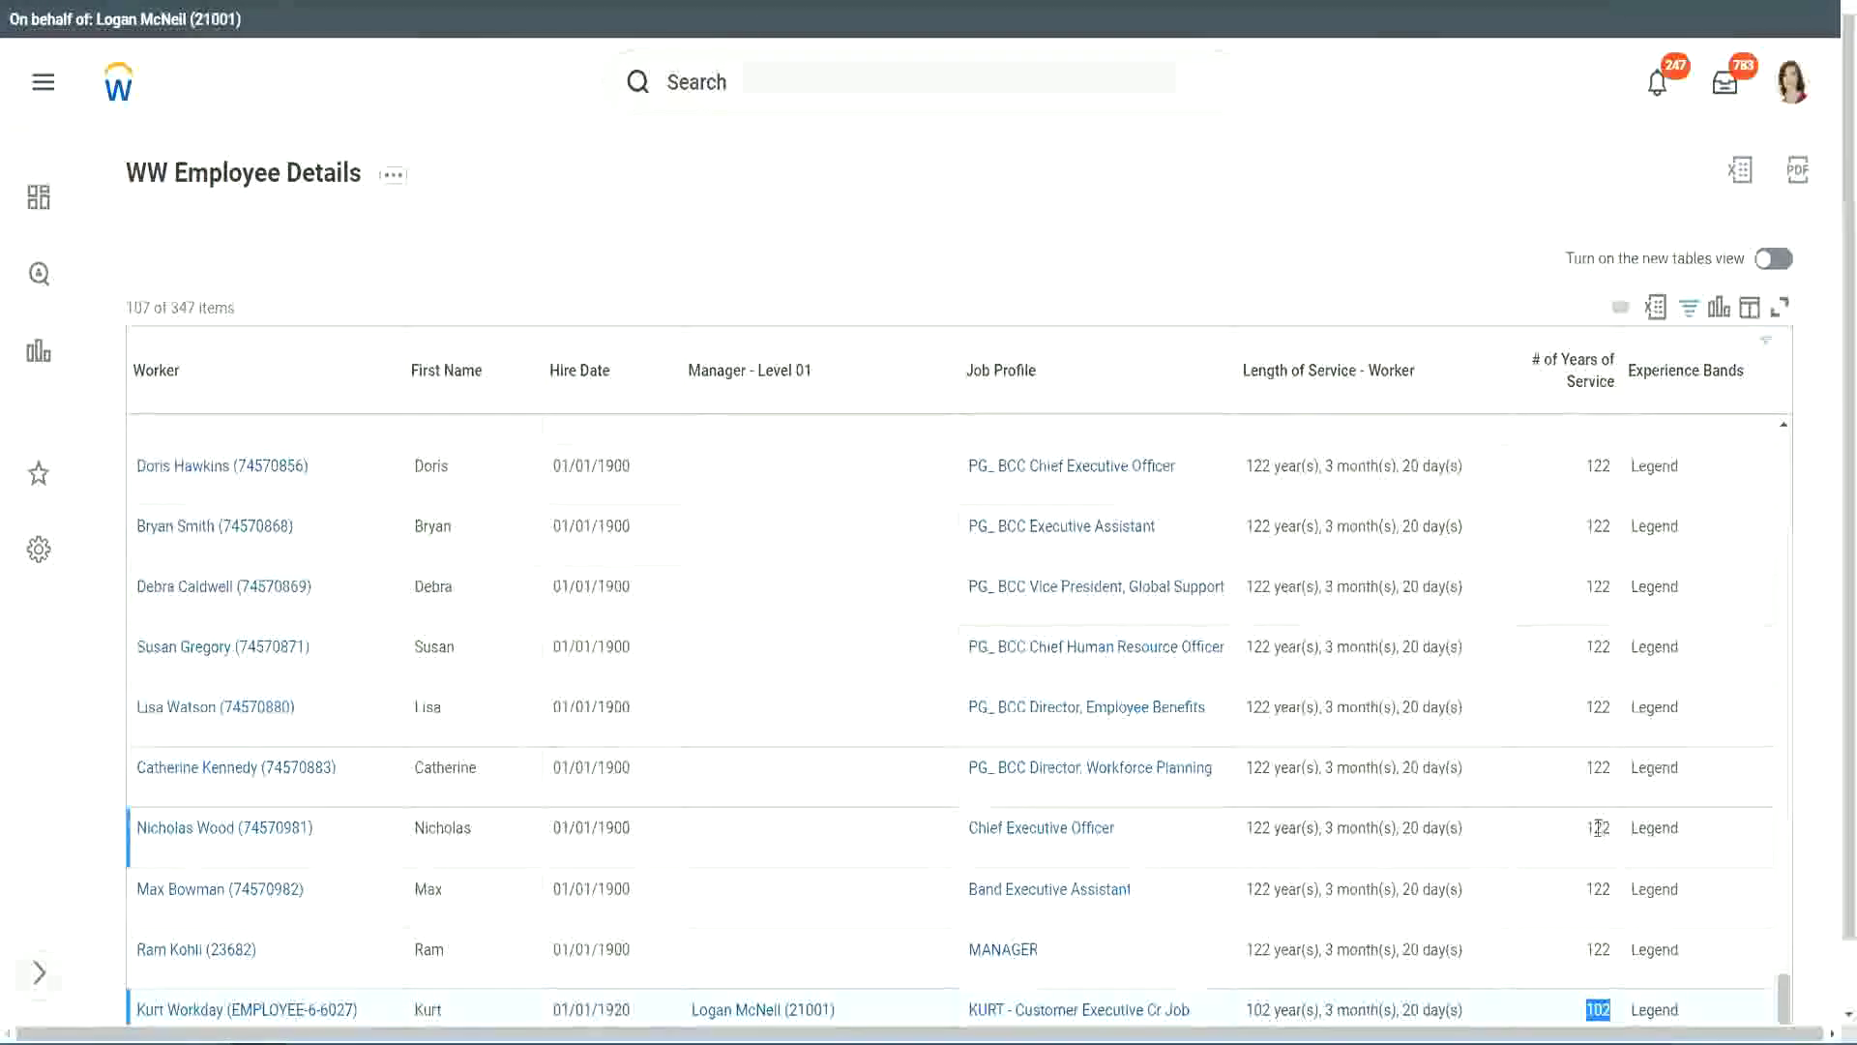
pyautogui.moveTo(1596, 827); pyautogui.dragTo(1614, 828)
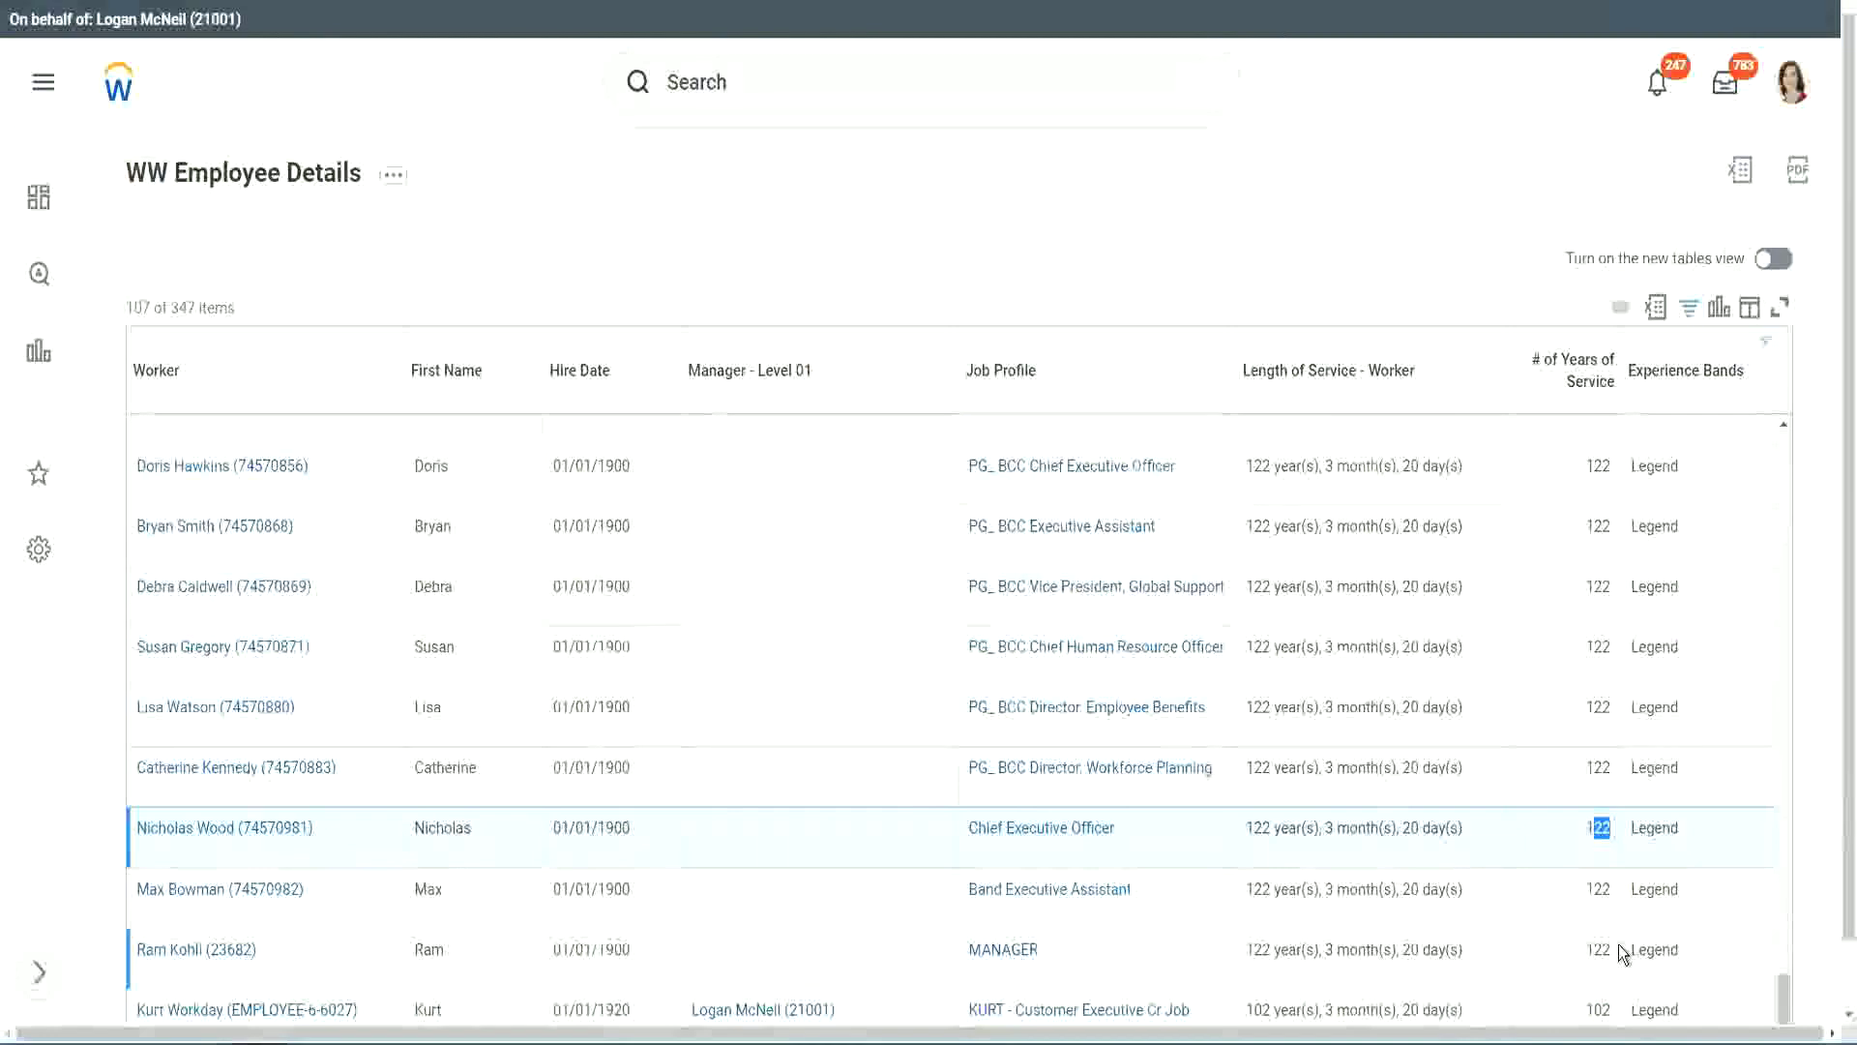
pyautogui.click(1560, 771)
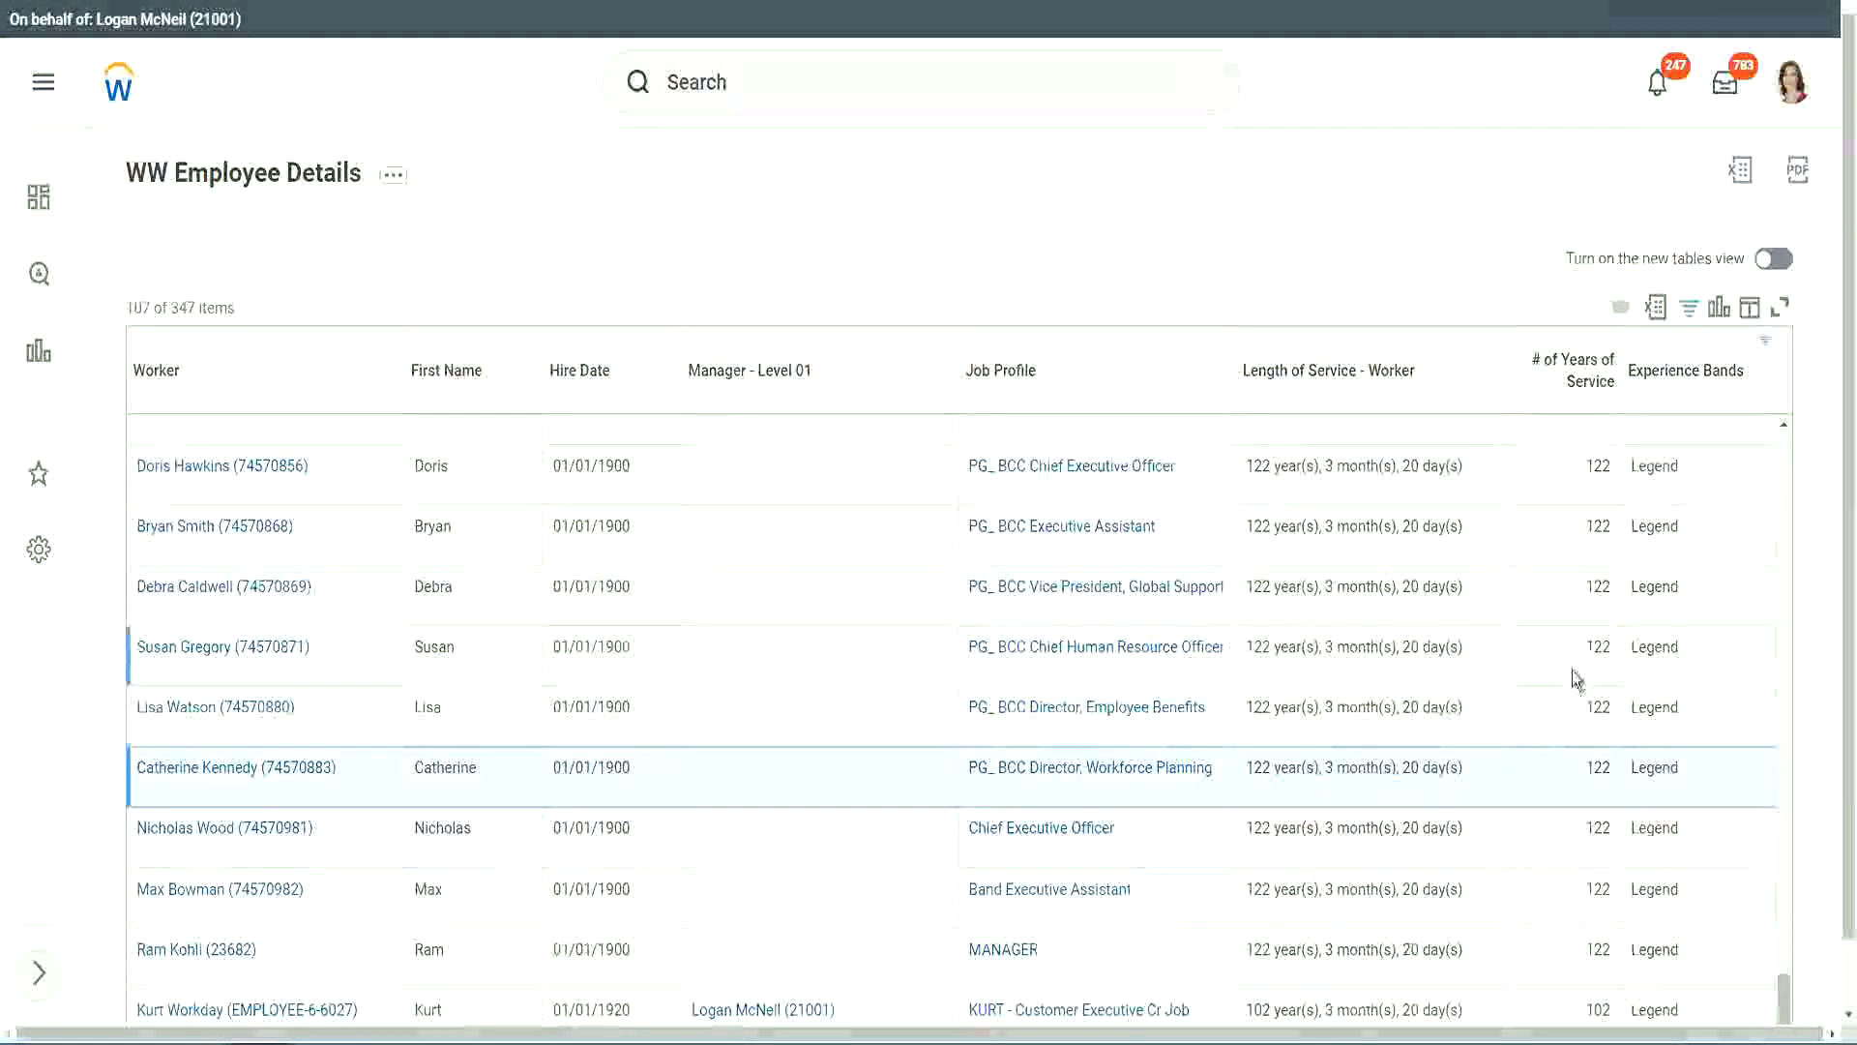
pyautogui.click(1564, 543)
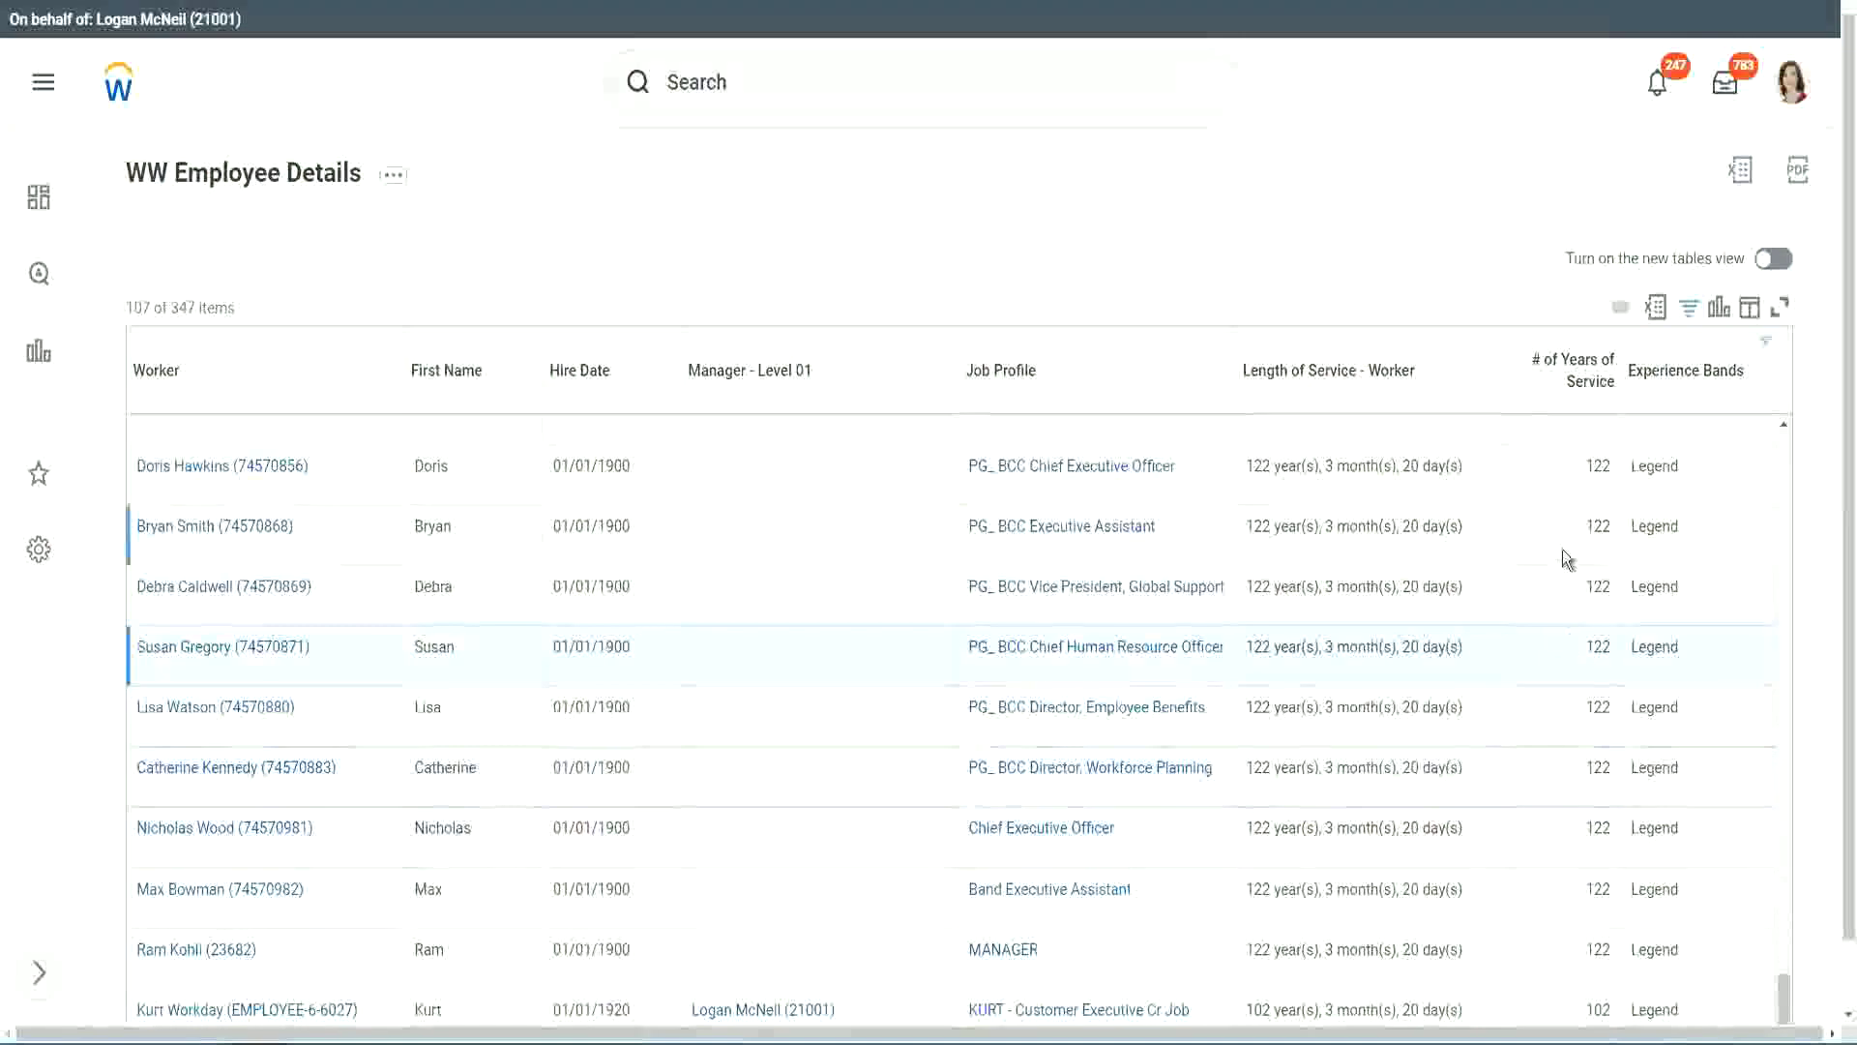
# - Replace the 'Legend' filter value with 'Experienced' to list the 82 Experienced workers
pyautogui.click(1696, 380)
pyautogui.click(1424, 742)
pyautogui.doubleClick(1423, 741)
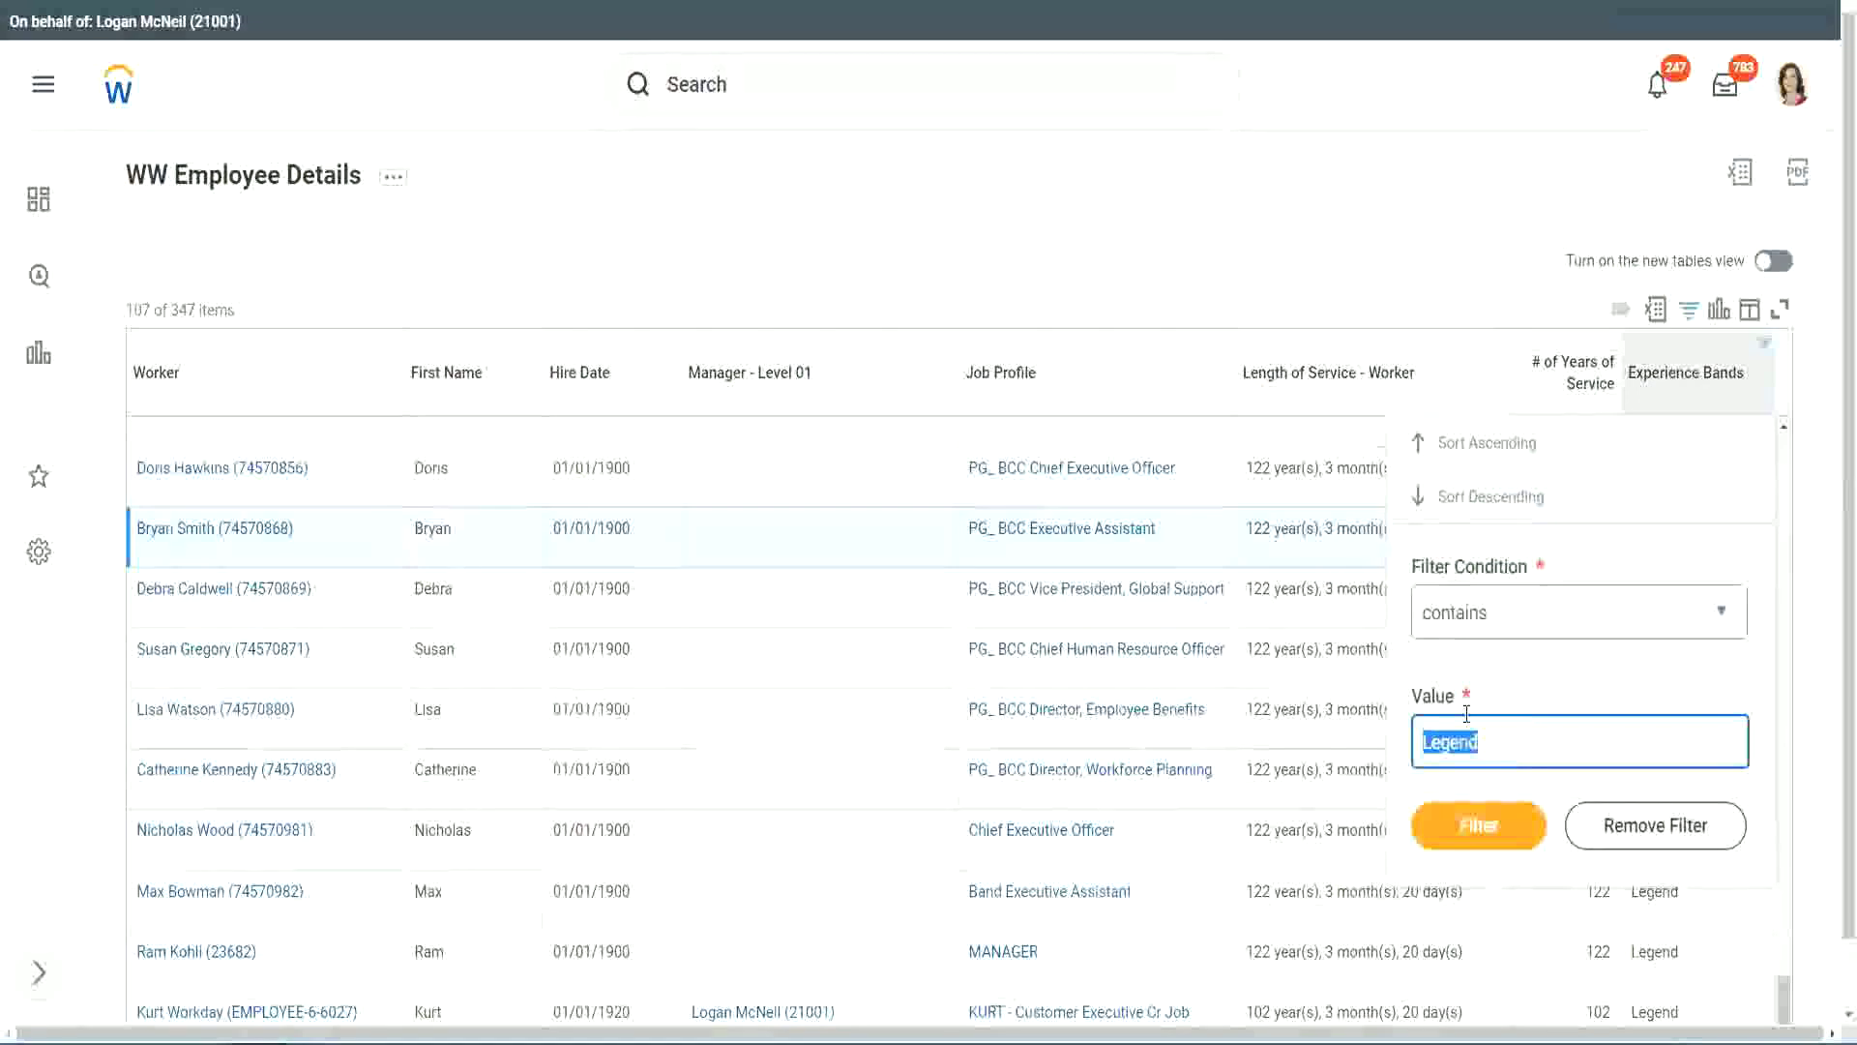
pyautogui.write('Experienced')
pyautogui.click(1487, 827)
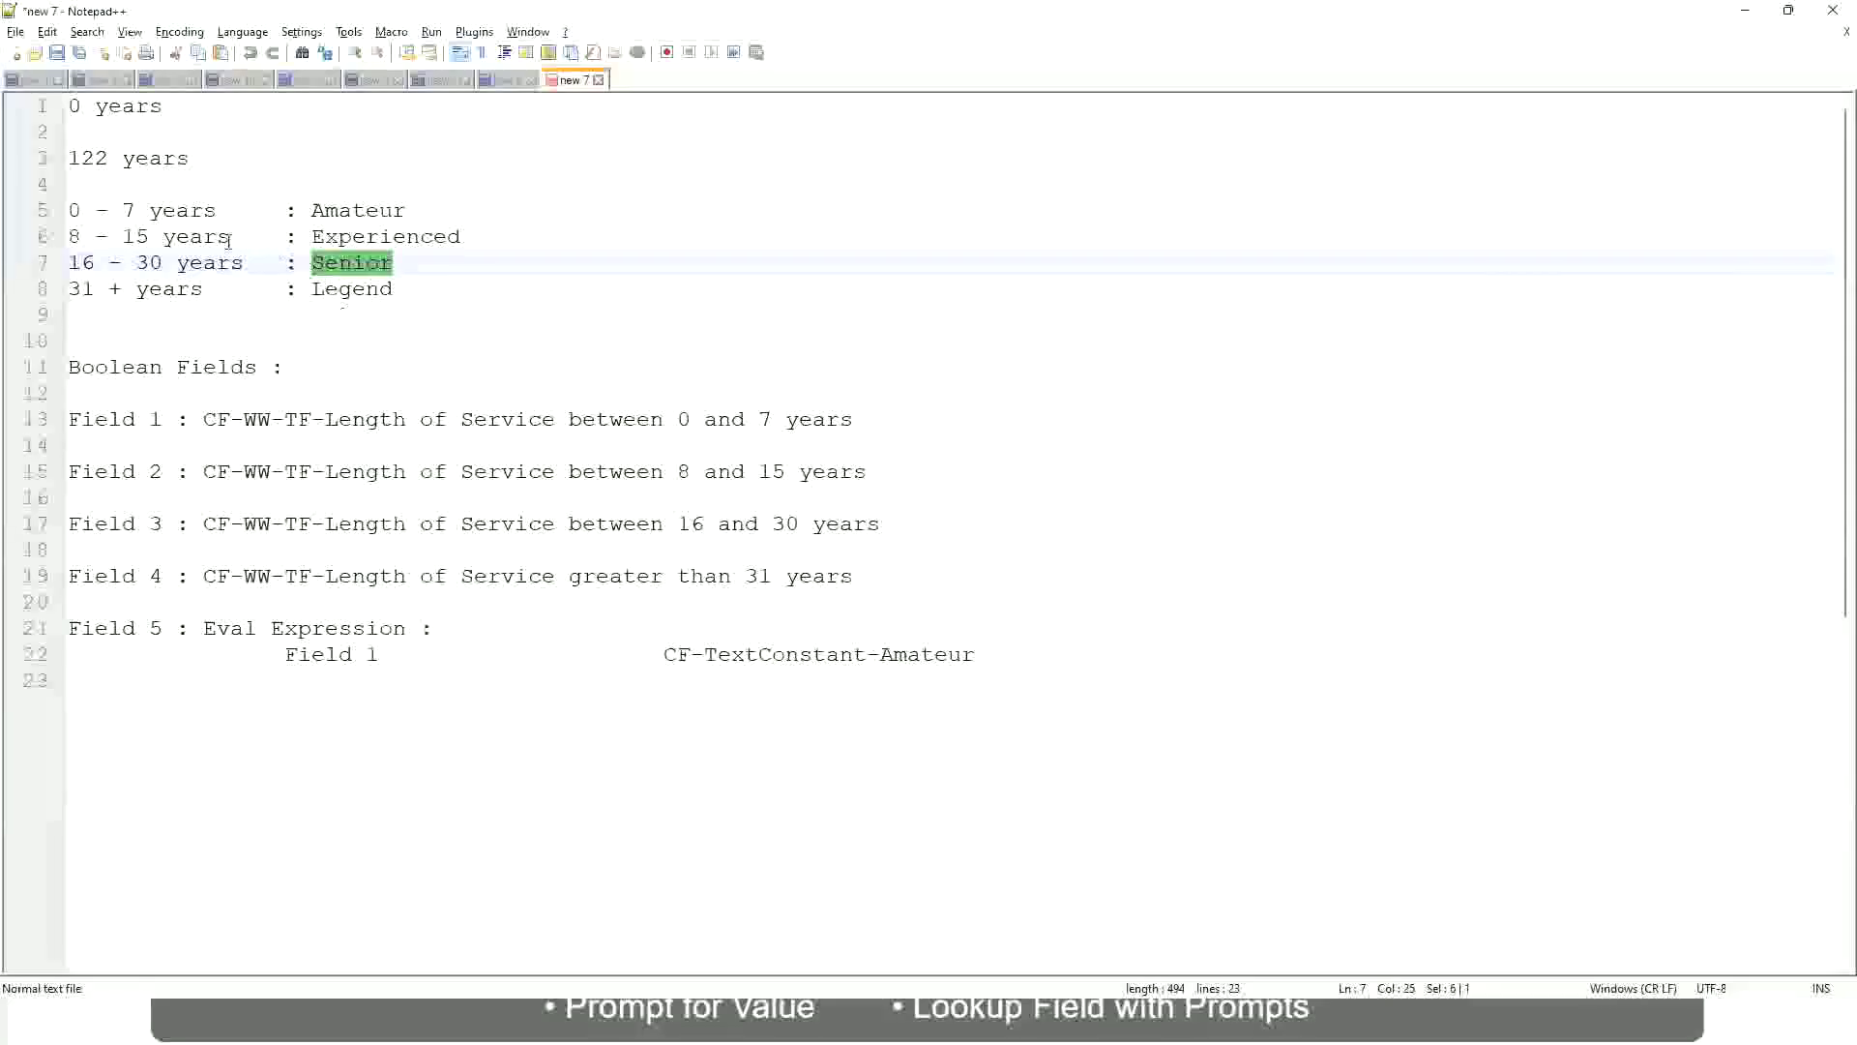
pyautogui.click(172, 242)
pyautogui.moveTo(88, 236); pyautogui.dragTo(151, 240)
pyautogui.click(214, 240)
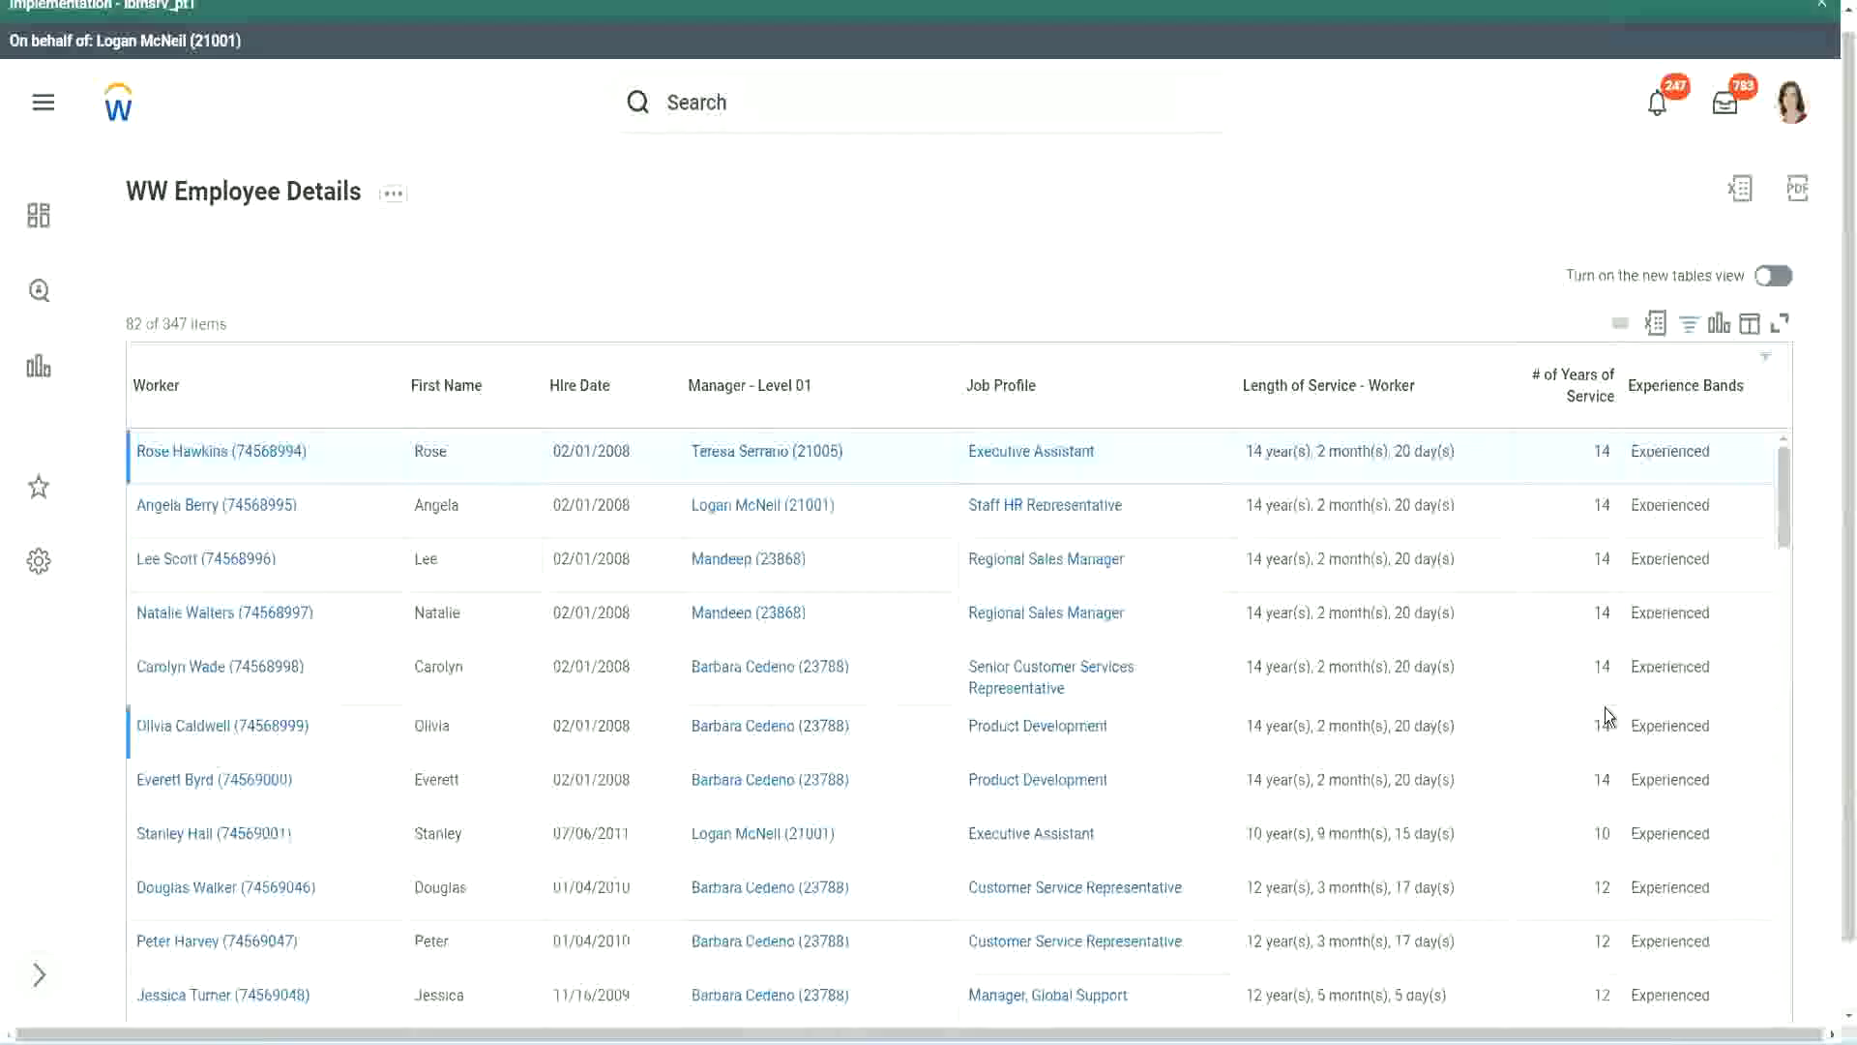
pyautogui.scroll(-5, 1605, 706)
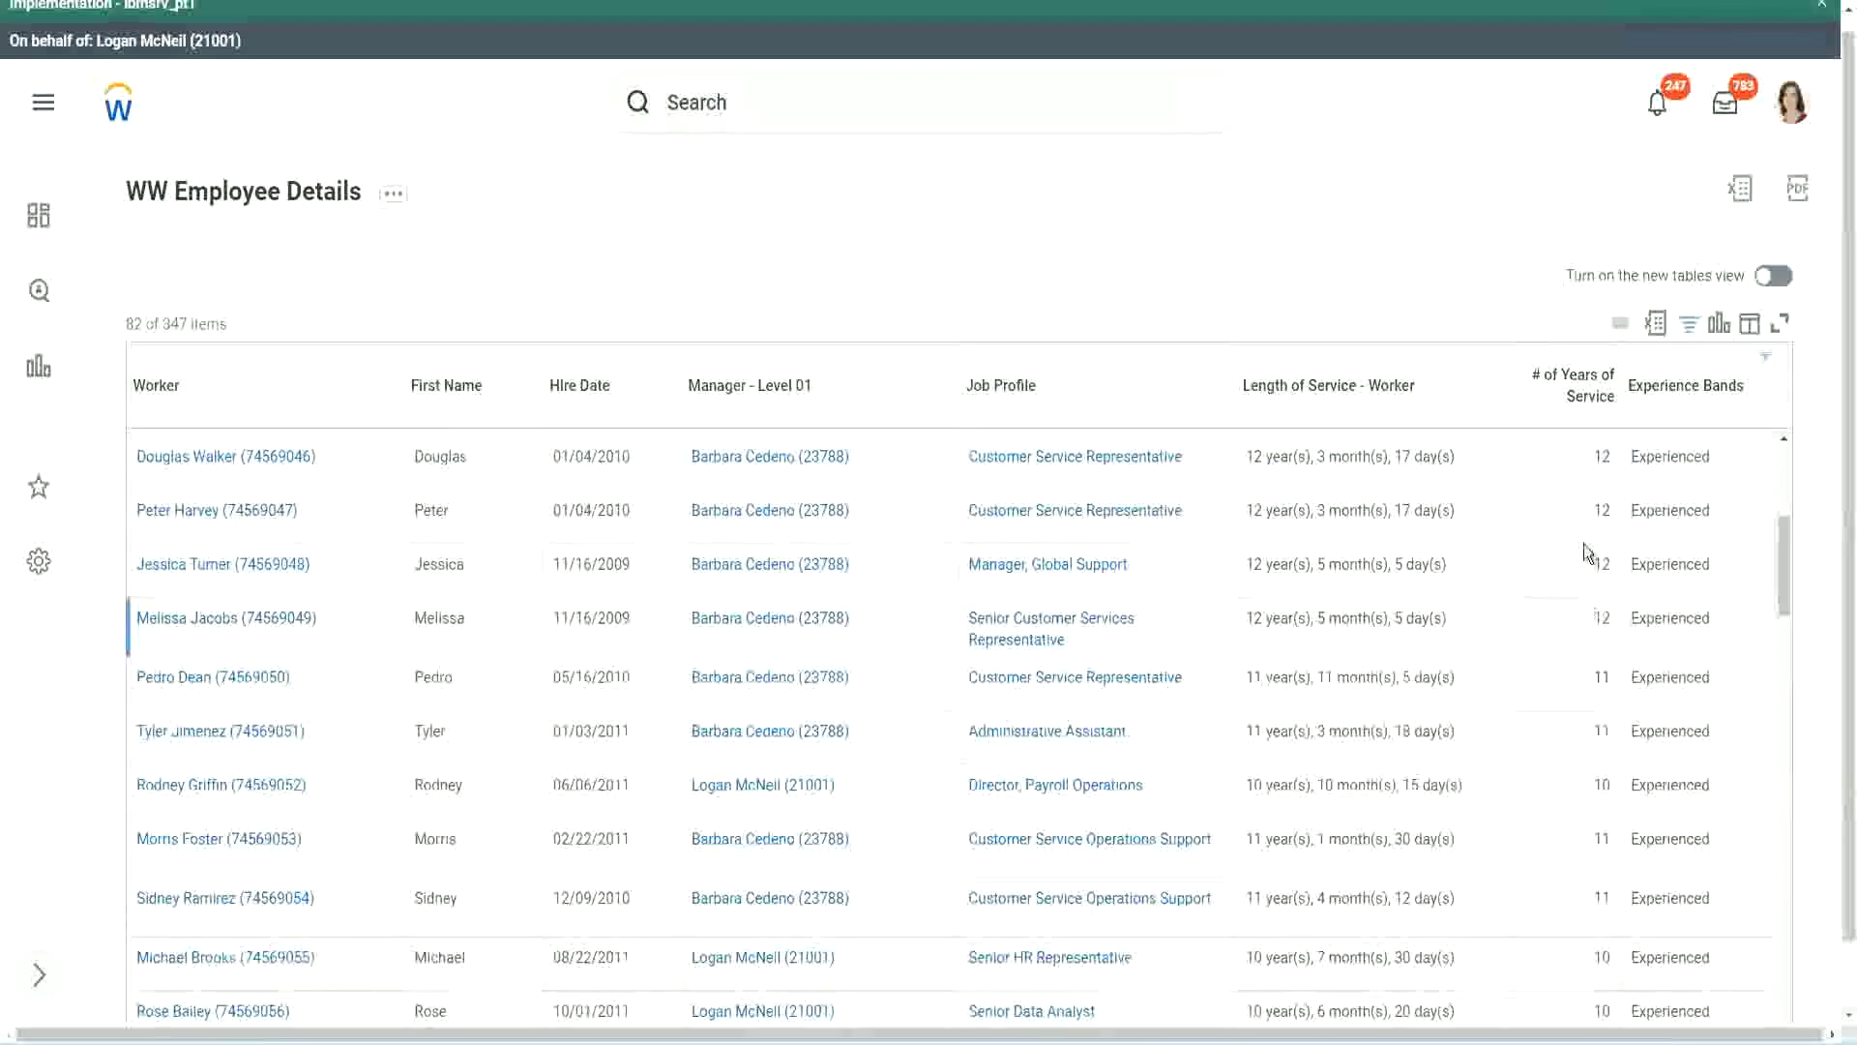
pyautogui.moveTo(1586, 510); pyautogui.dragTo(1623, 515)
pyautogui.doubleClick(1634, 512)
pyautogui.scroll(-3, 1609, 668)
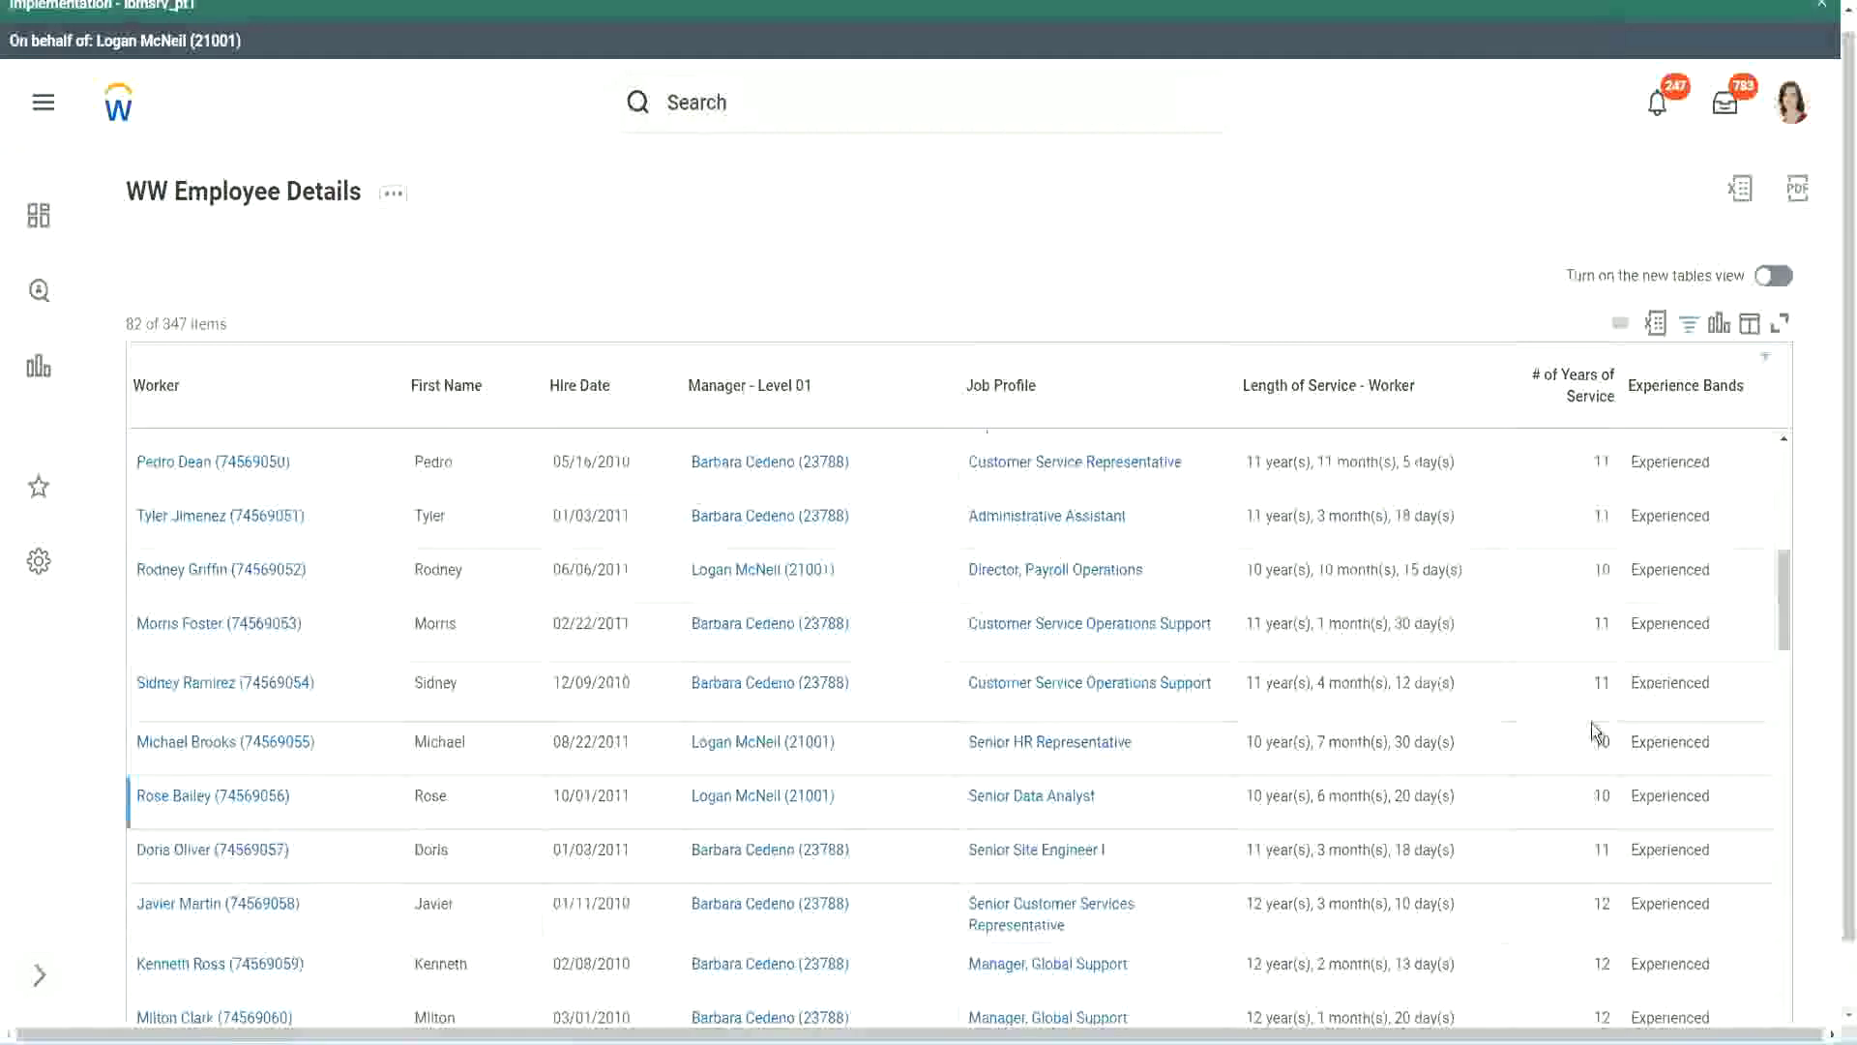
pyautogui.click(1601, 684)
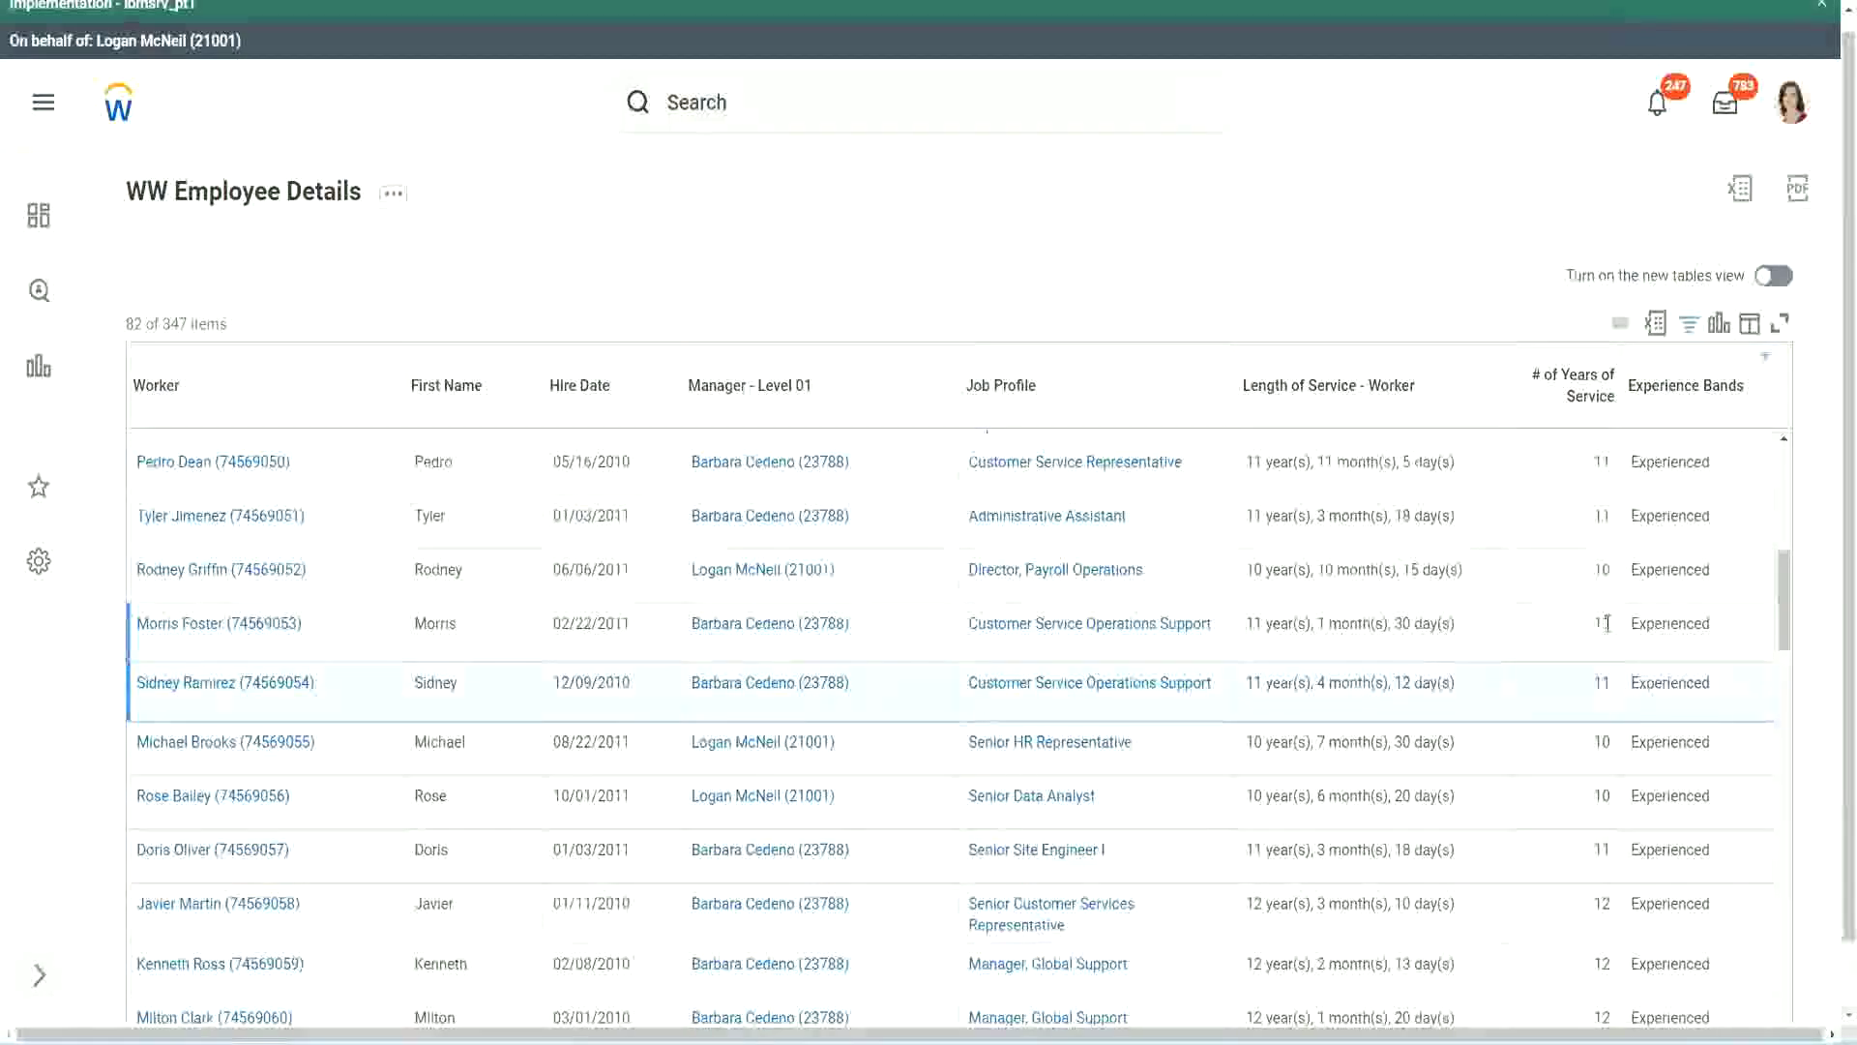
pyautogui.click(1649, 624)
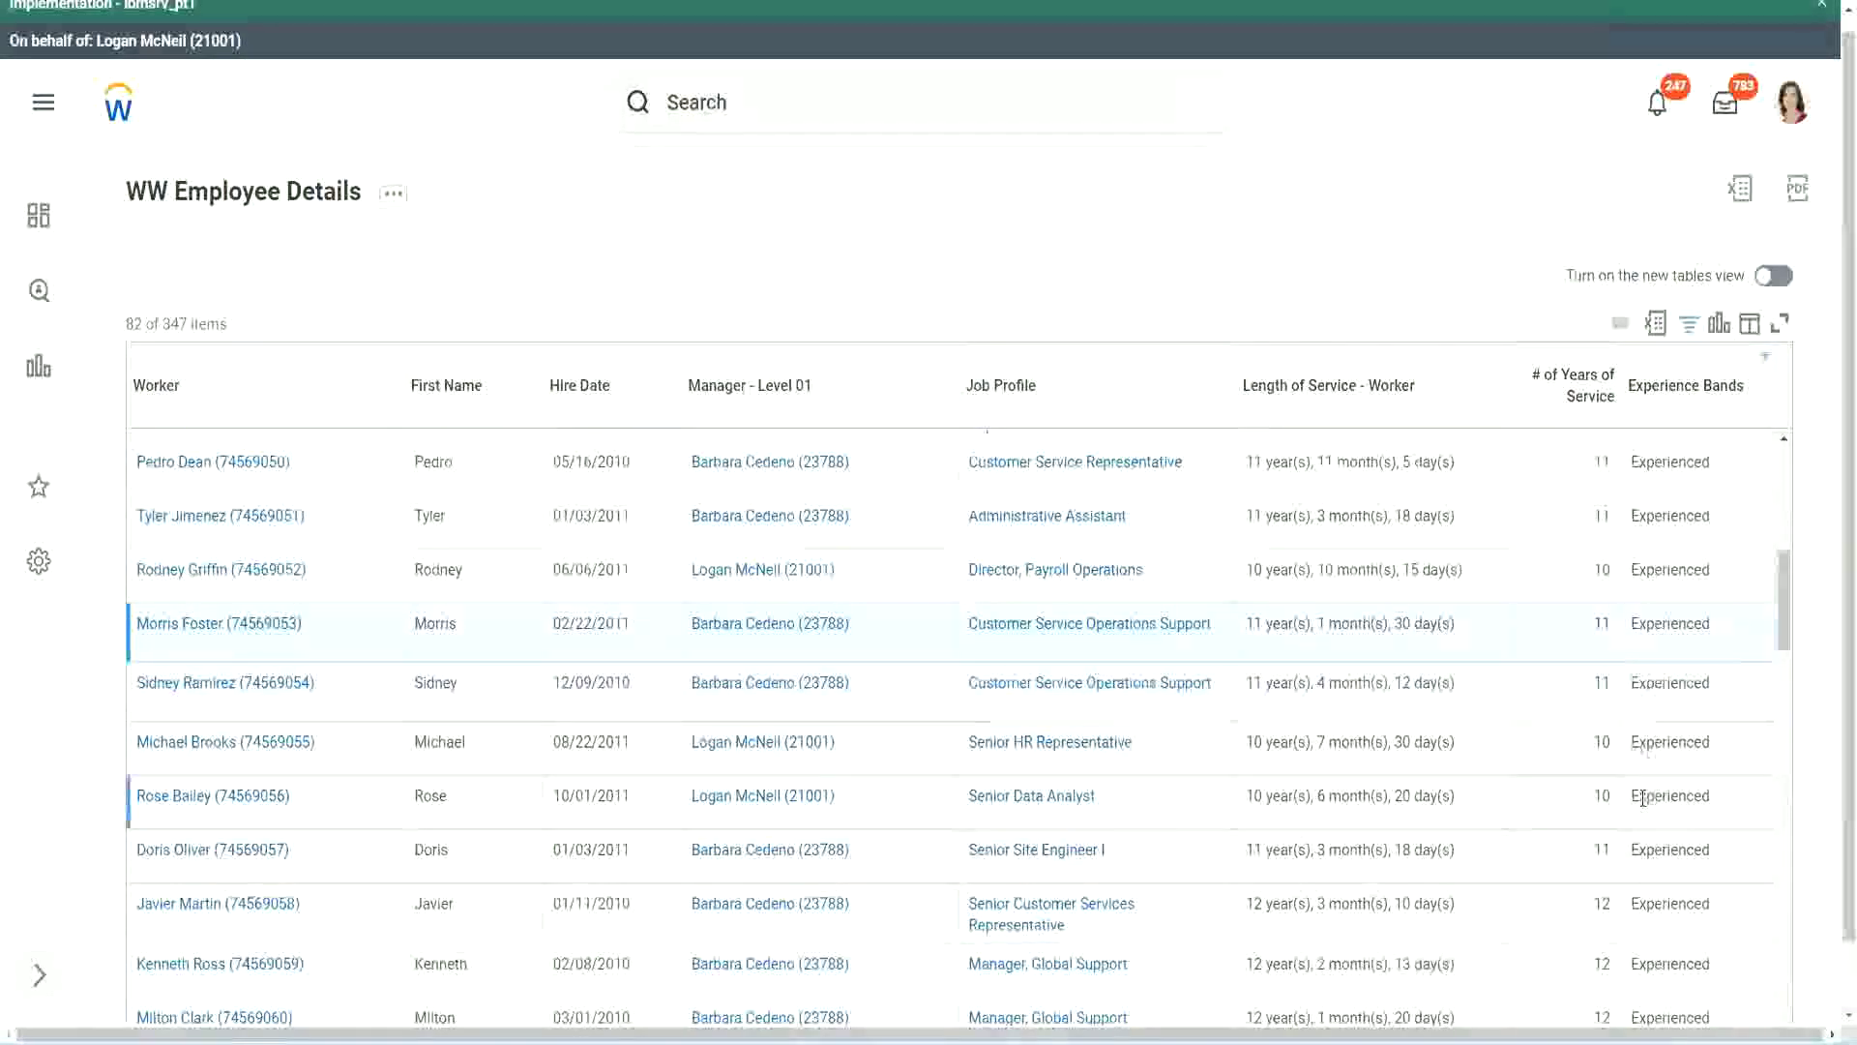
pyautogui.scroll(-5, 1643, 799)
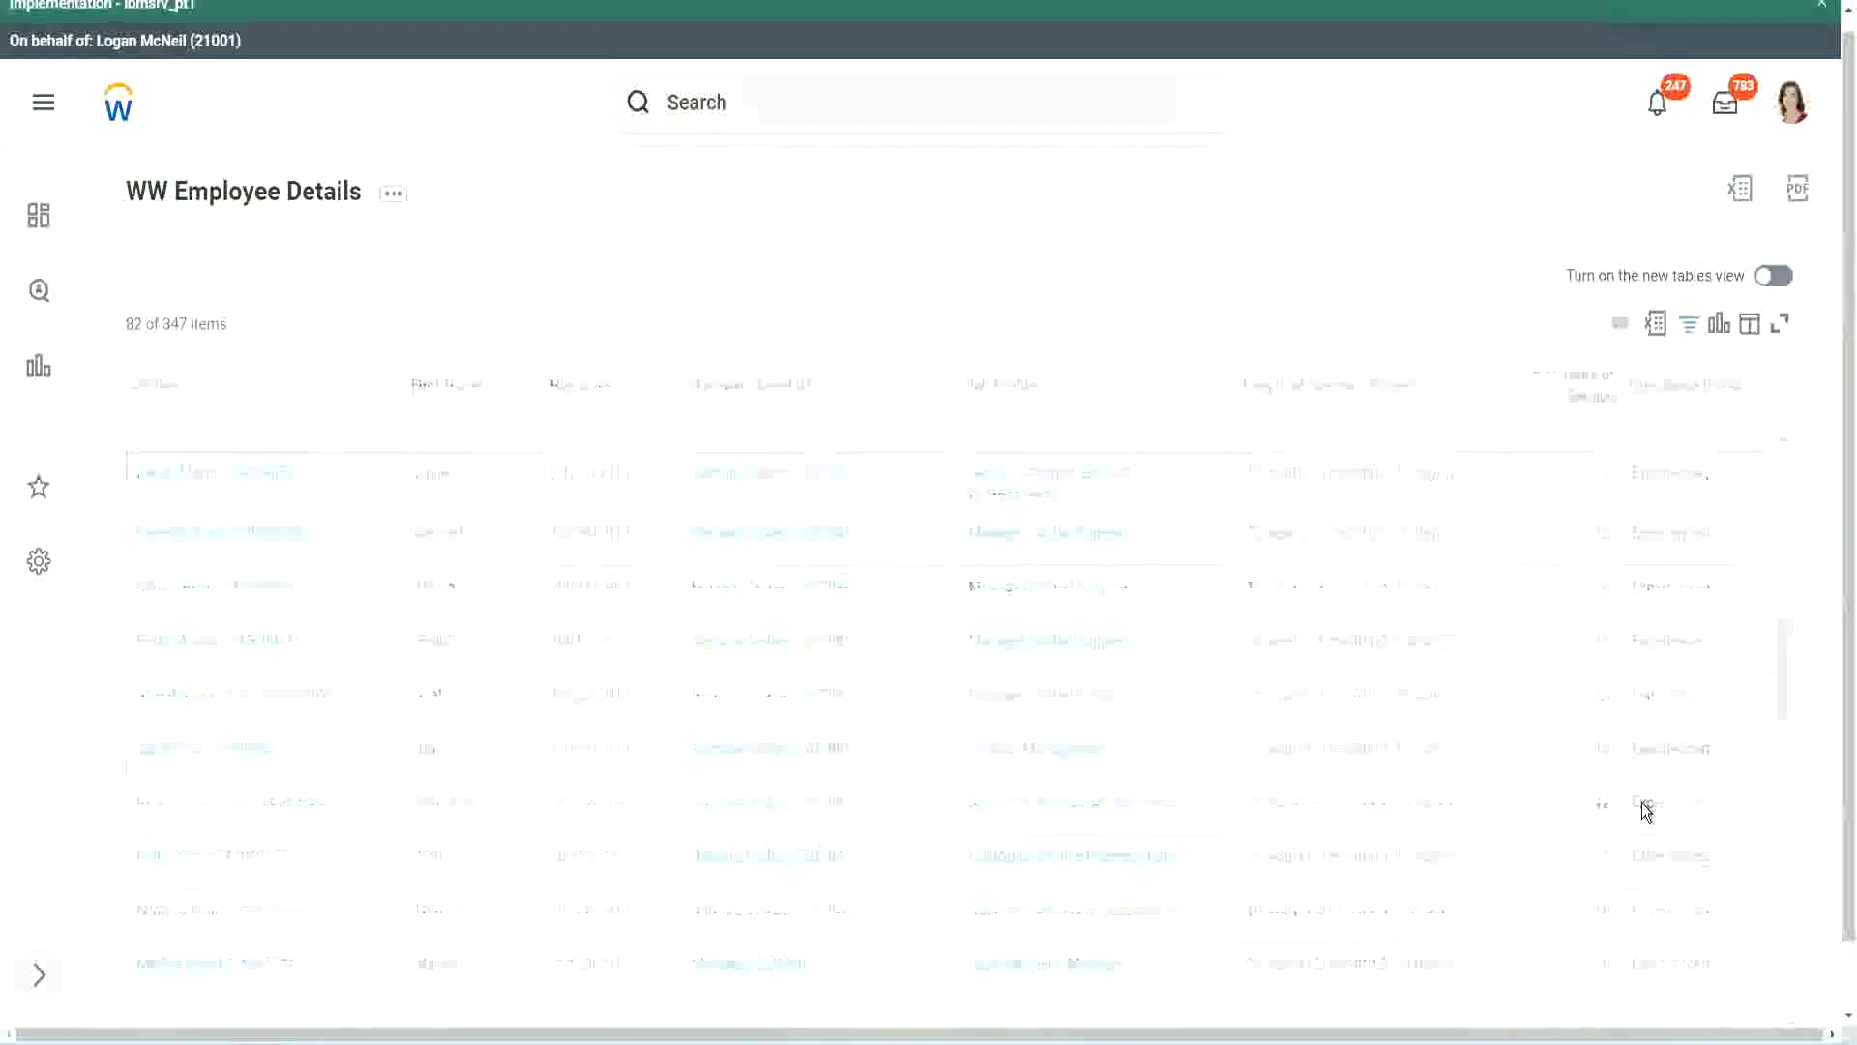